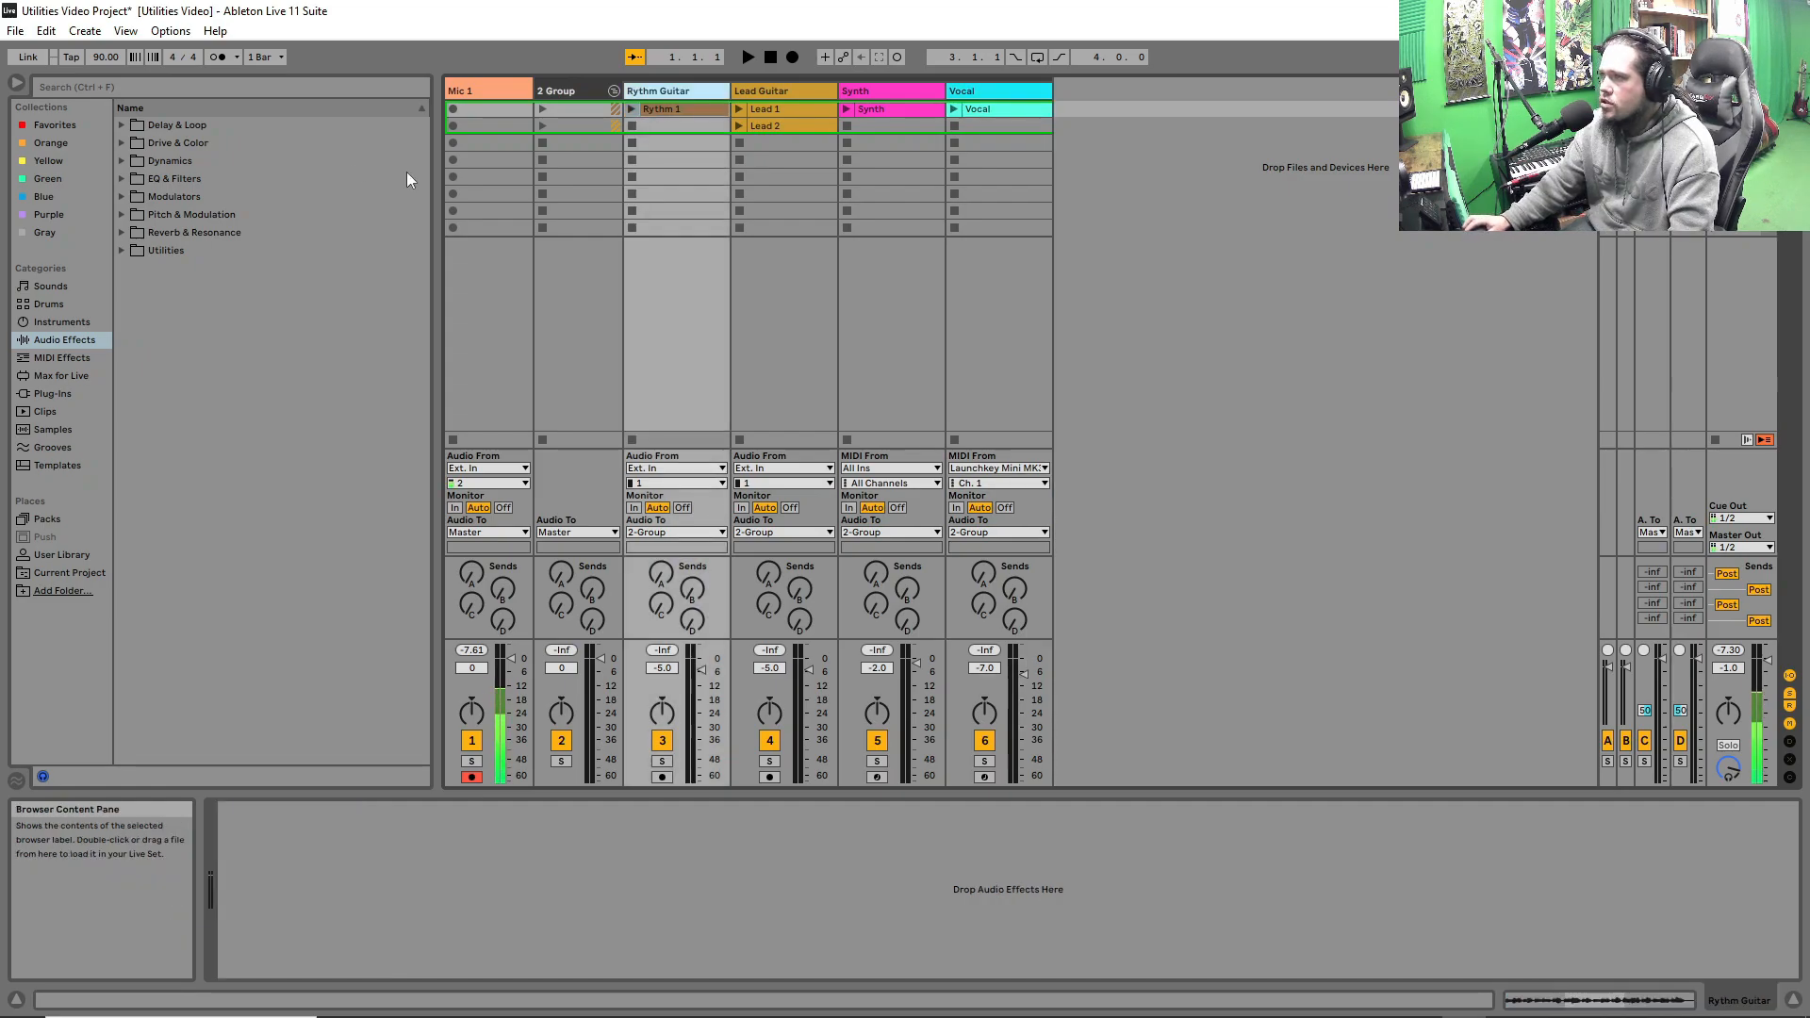
- Turn off Group in Folder for the Audio Effects category so the effects are listed without folders
{"action": "left_click", "coordinate": [83, 341]}
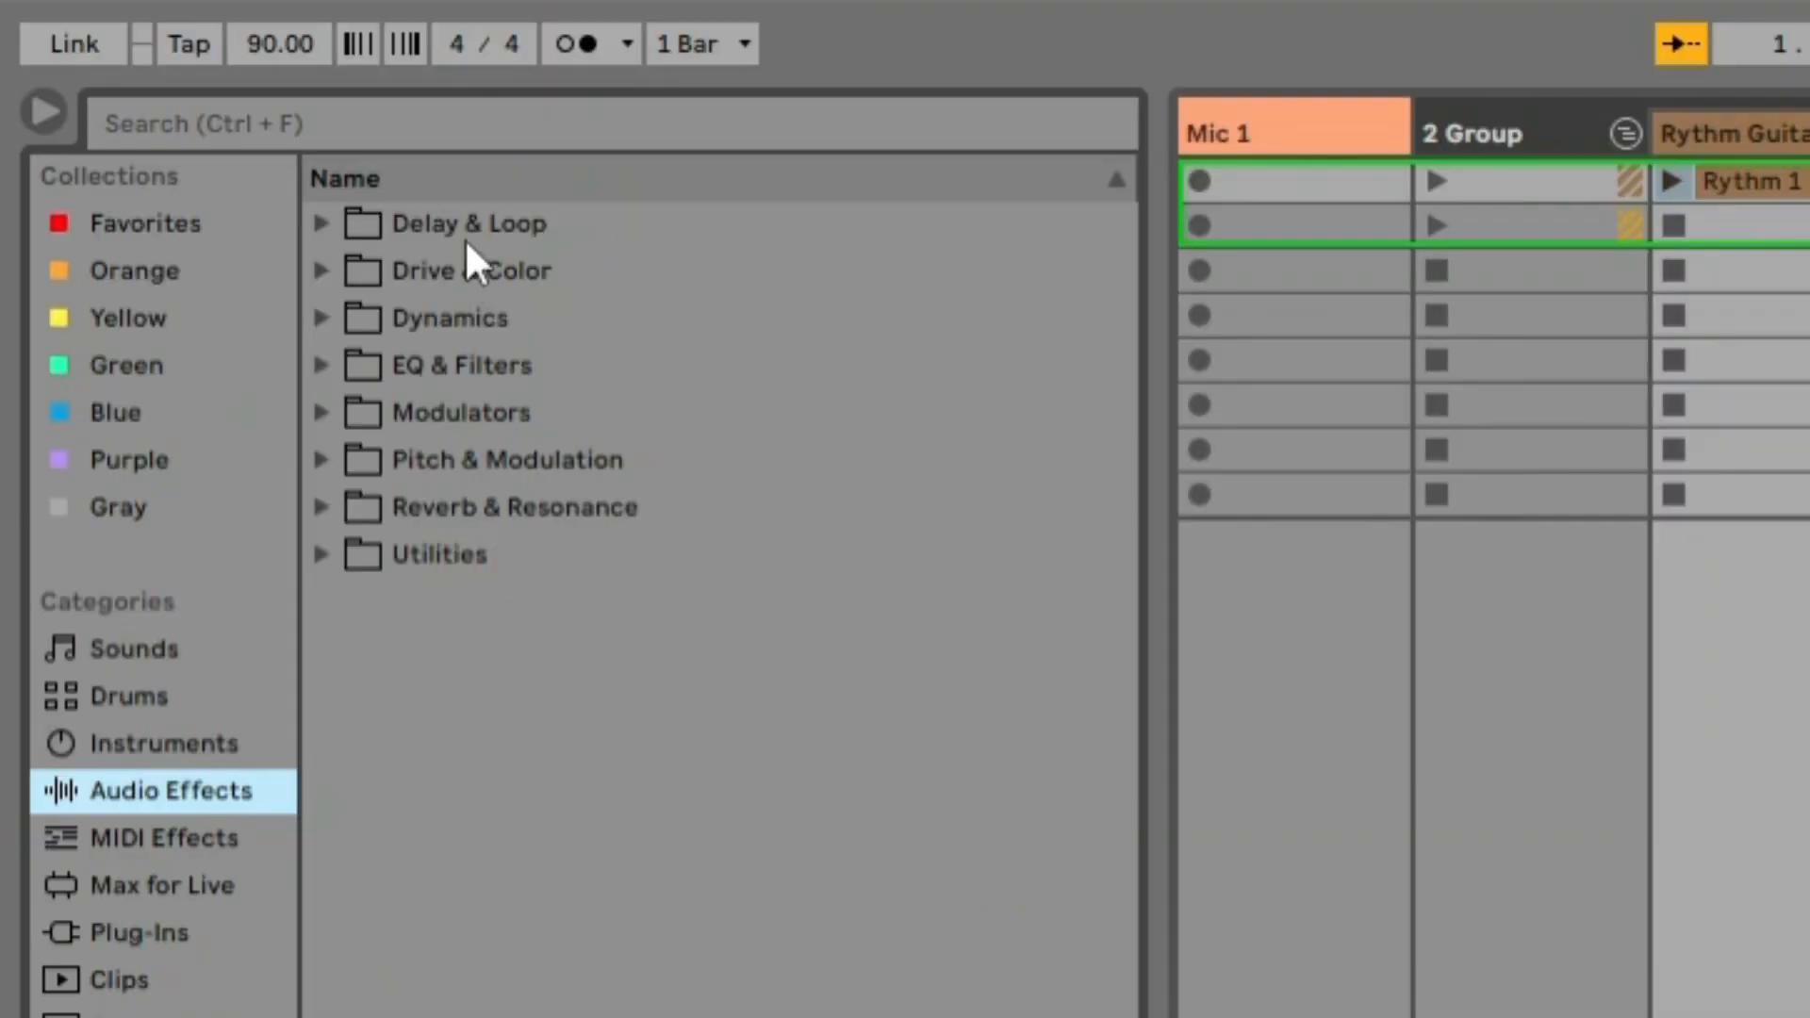
{"action": "right_click", "coordinate": [171, 131]}
{"action": "right_click", "coordinate": [481, 549]}
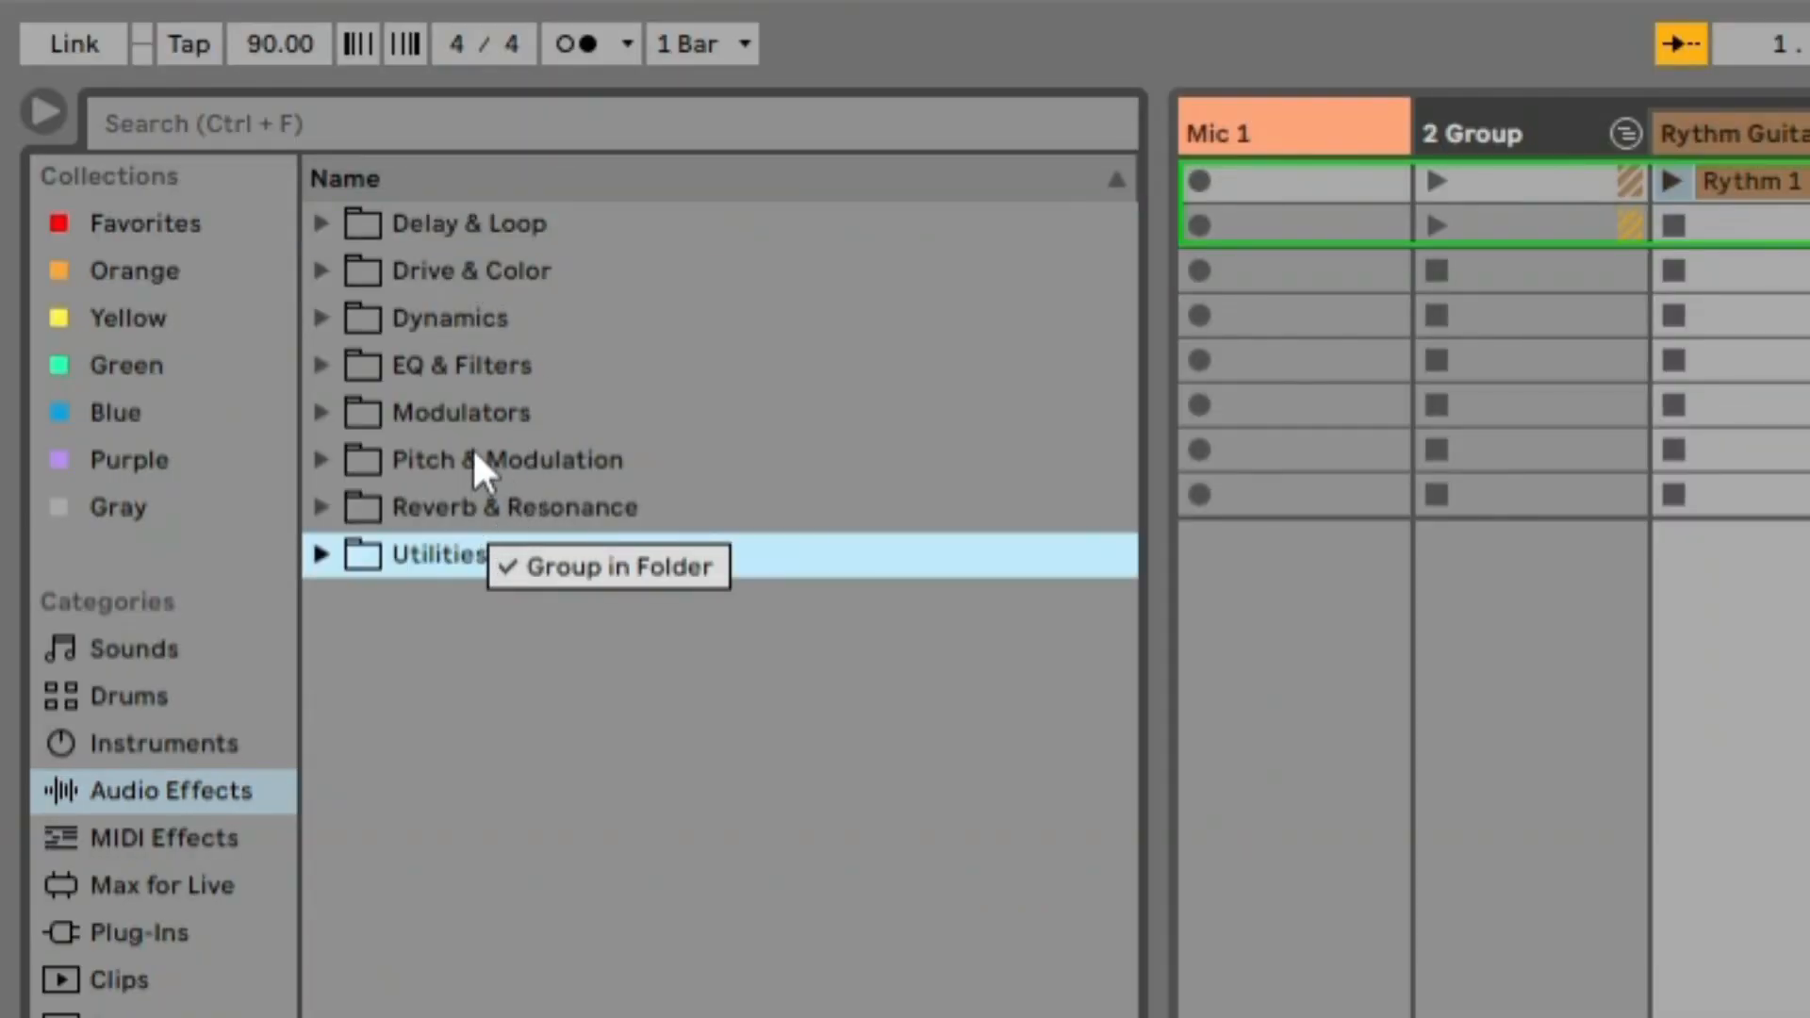
{"action": "right_click", "coordinate": [476, 451]}
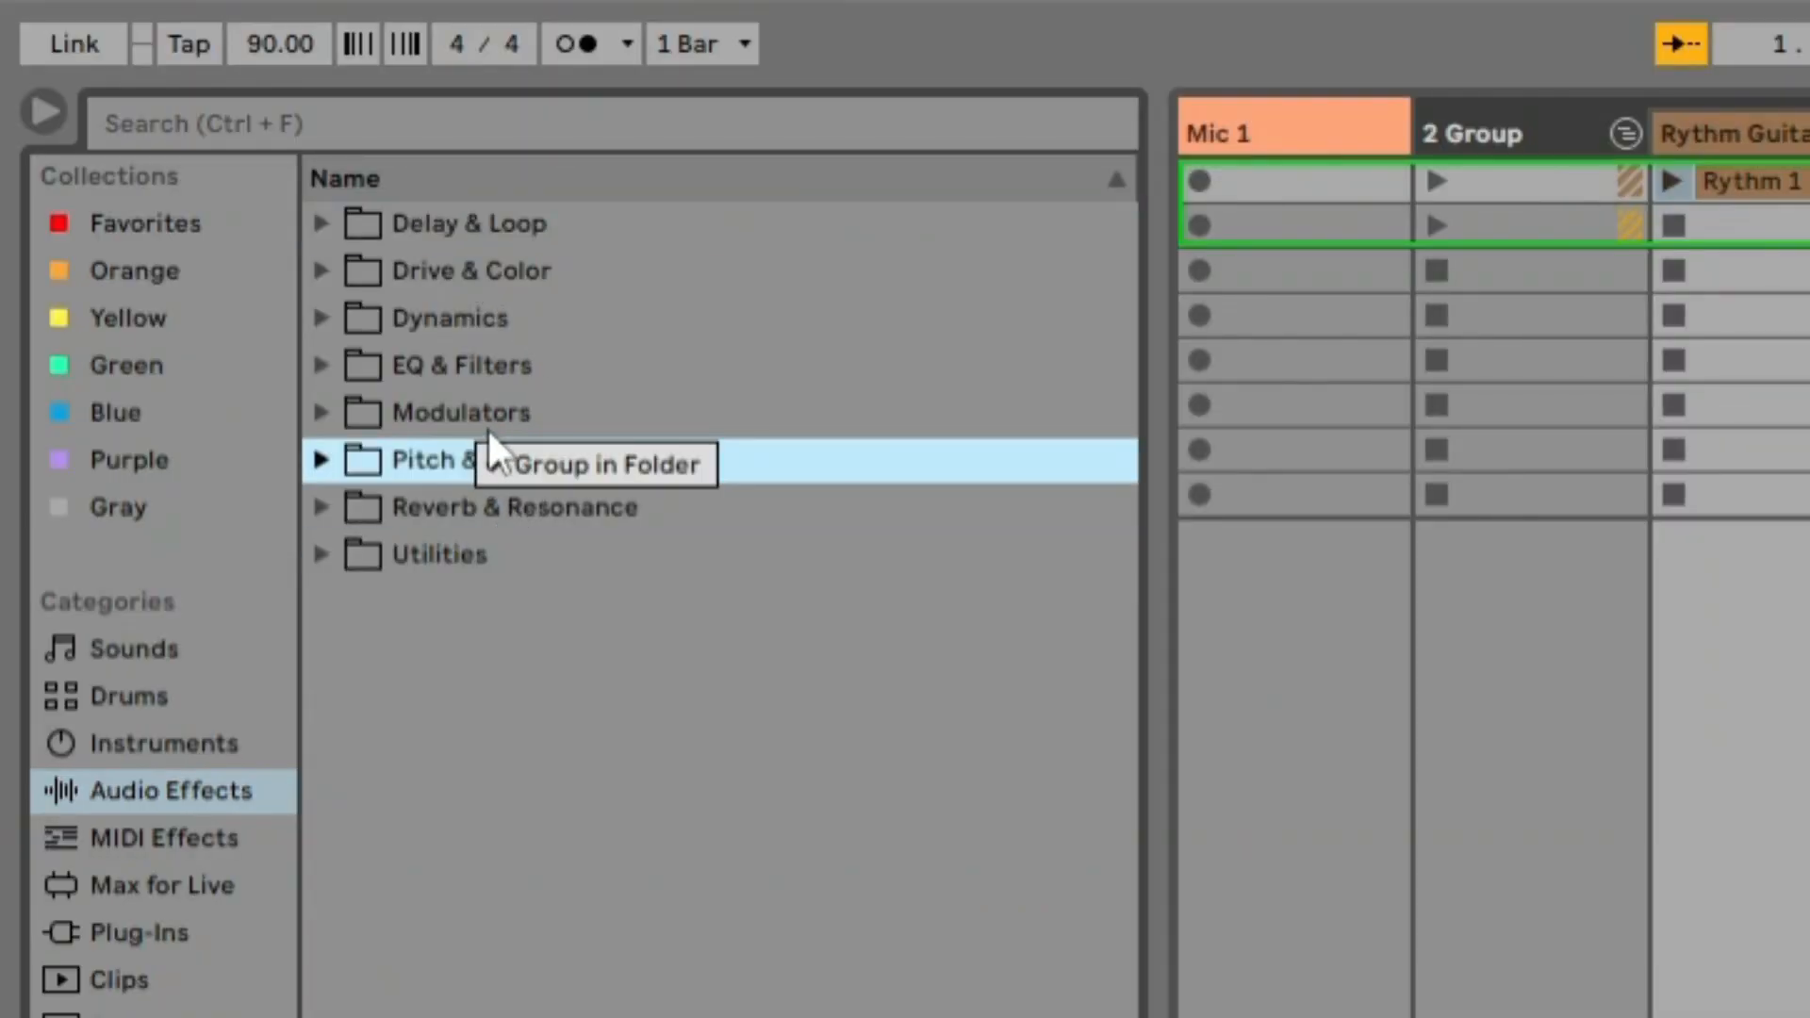
{"action": "left_click", "coordinate": [597, 466]}
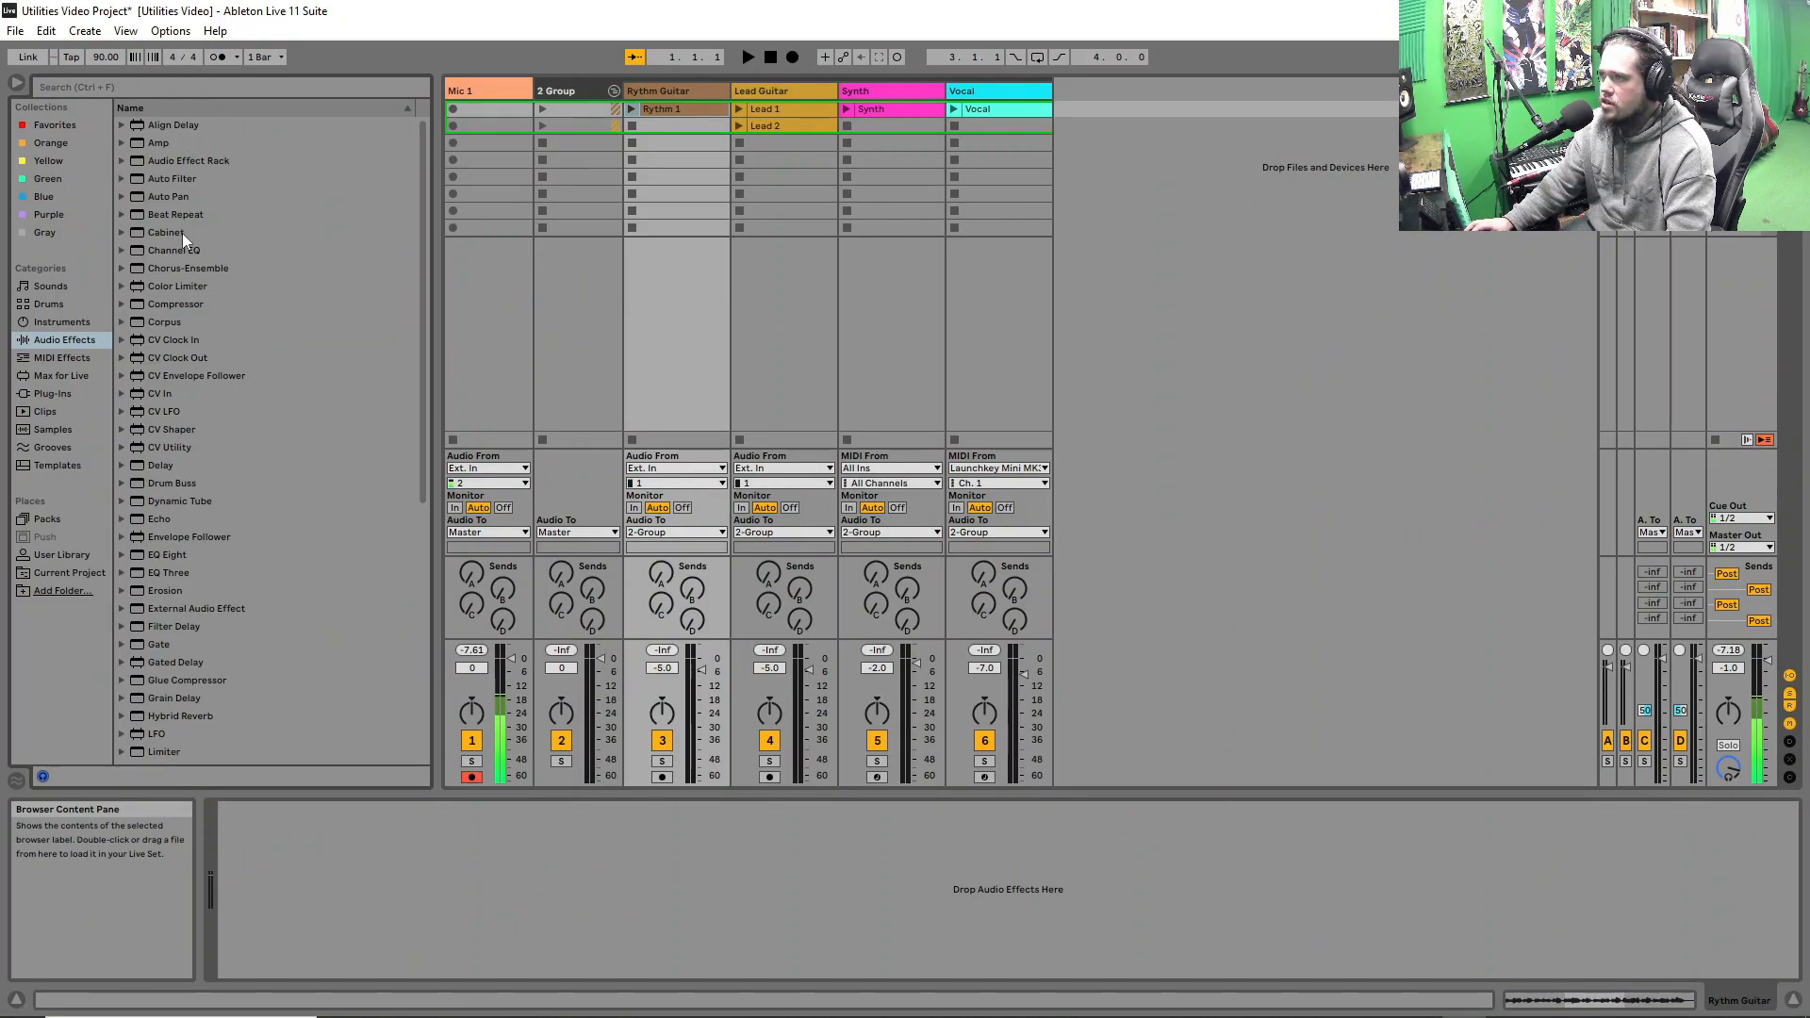
- Look through the flat list of audio effects and turn Group in Folder back on
{"action": "scroll", "coordinate": [240, 598], "scroll_direction": "down", "scroll_amount": 6}
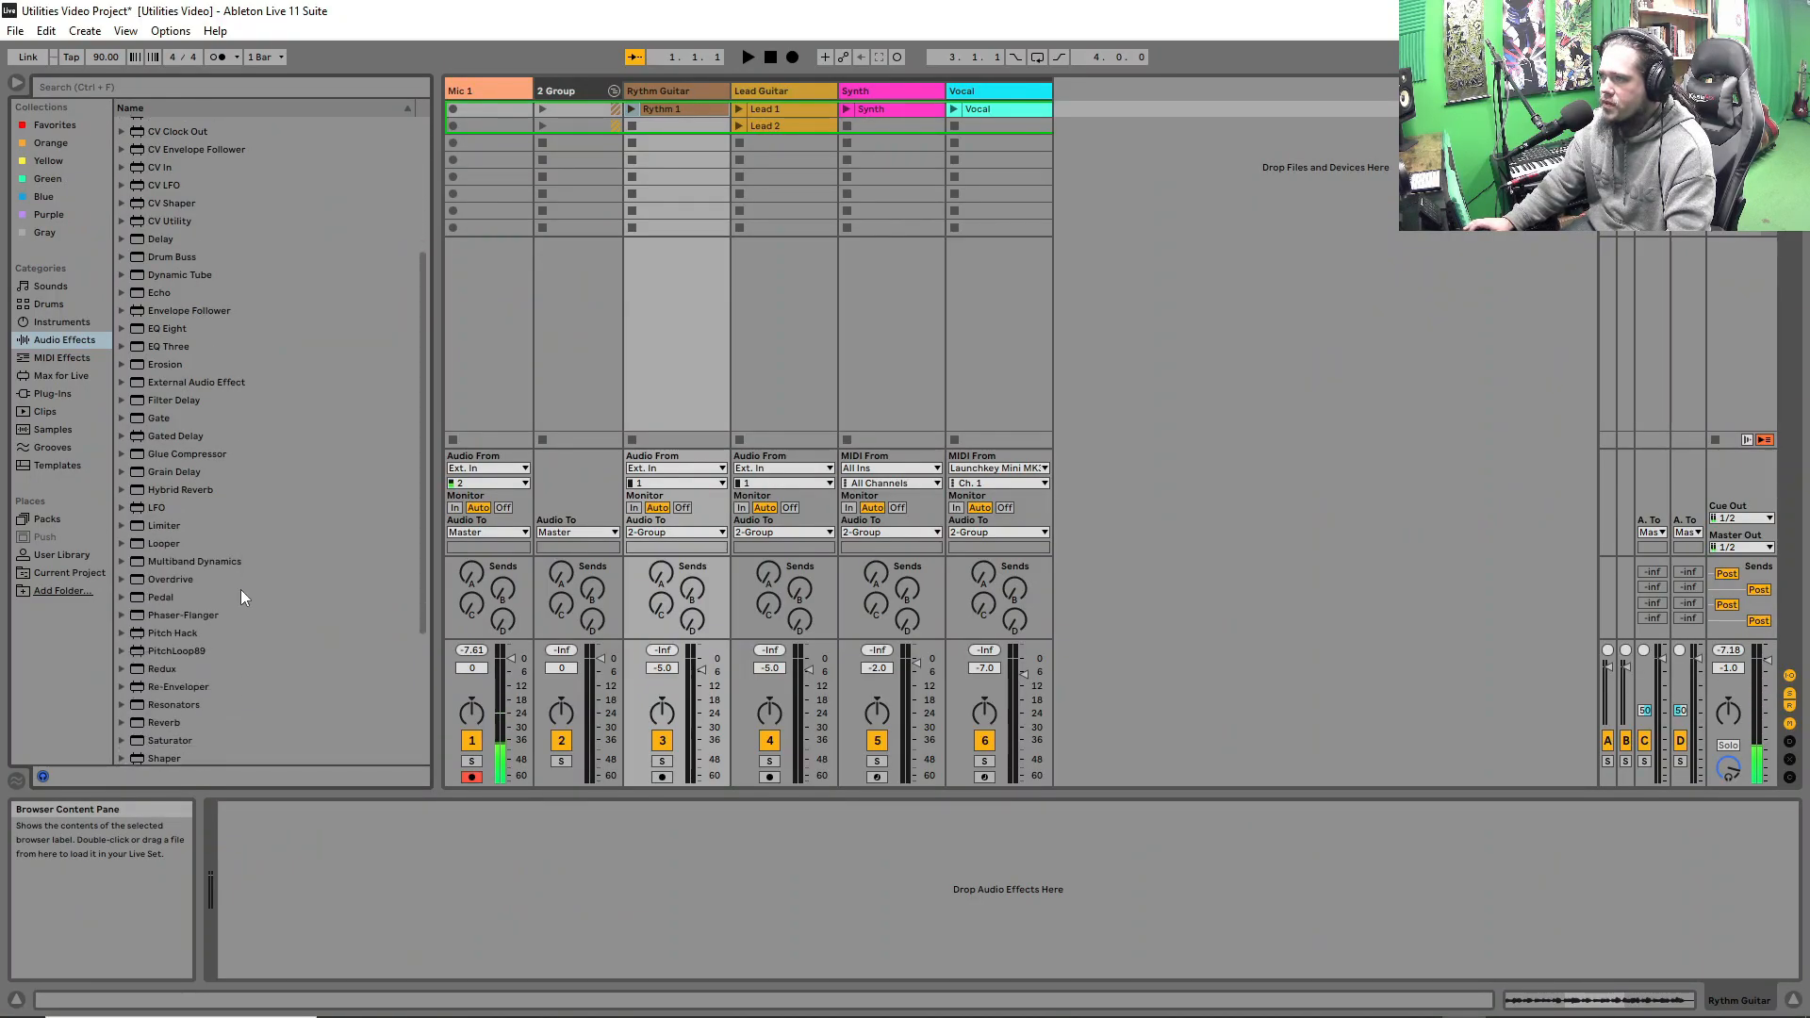
{"action": "scroll", "coordinate": [241, 590], "scroll_direction": "down", "scroll_amount": 3}
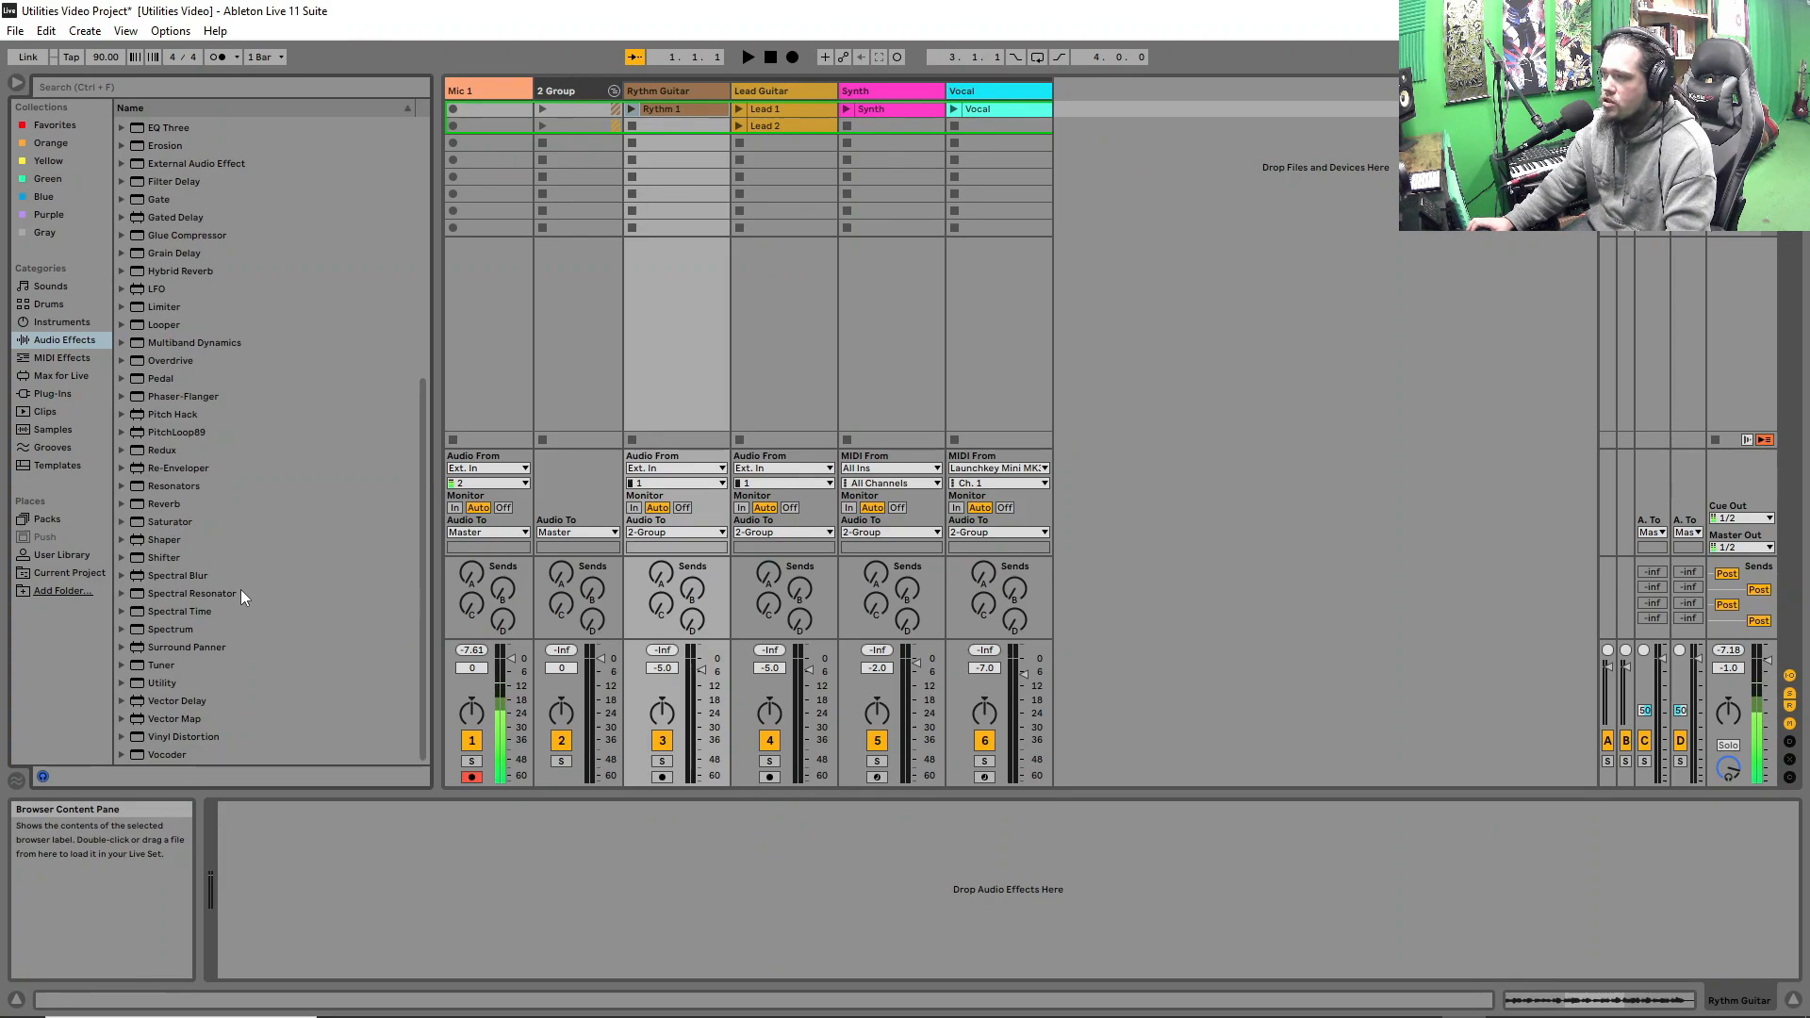
{"action": "right_click", "coordinate": [183, 416]}
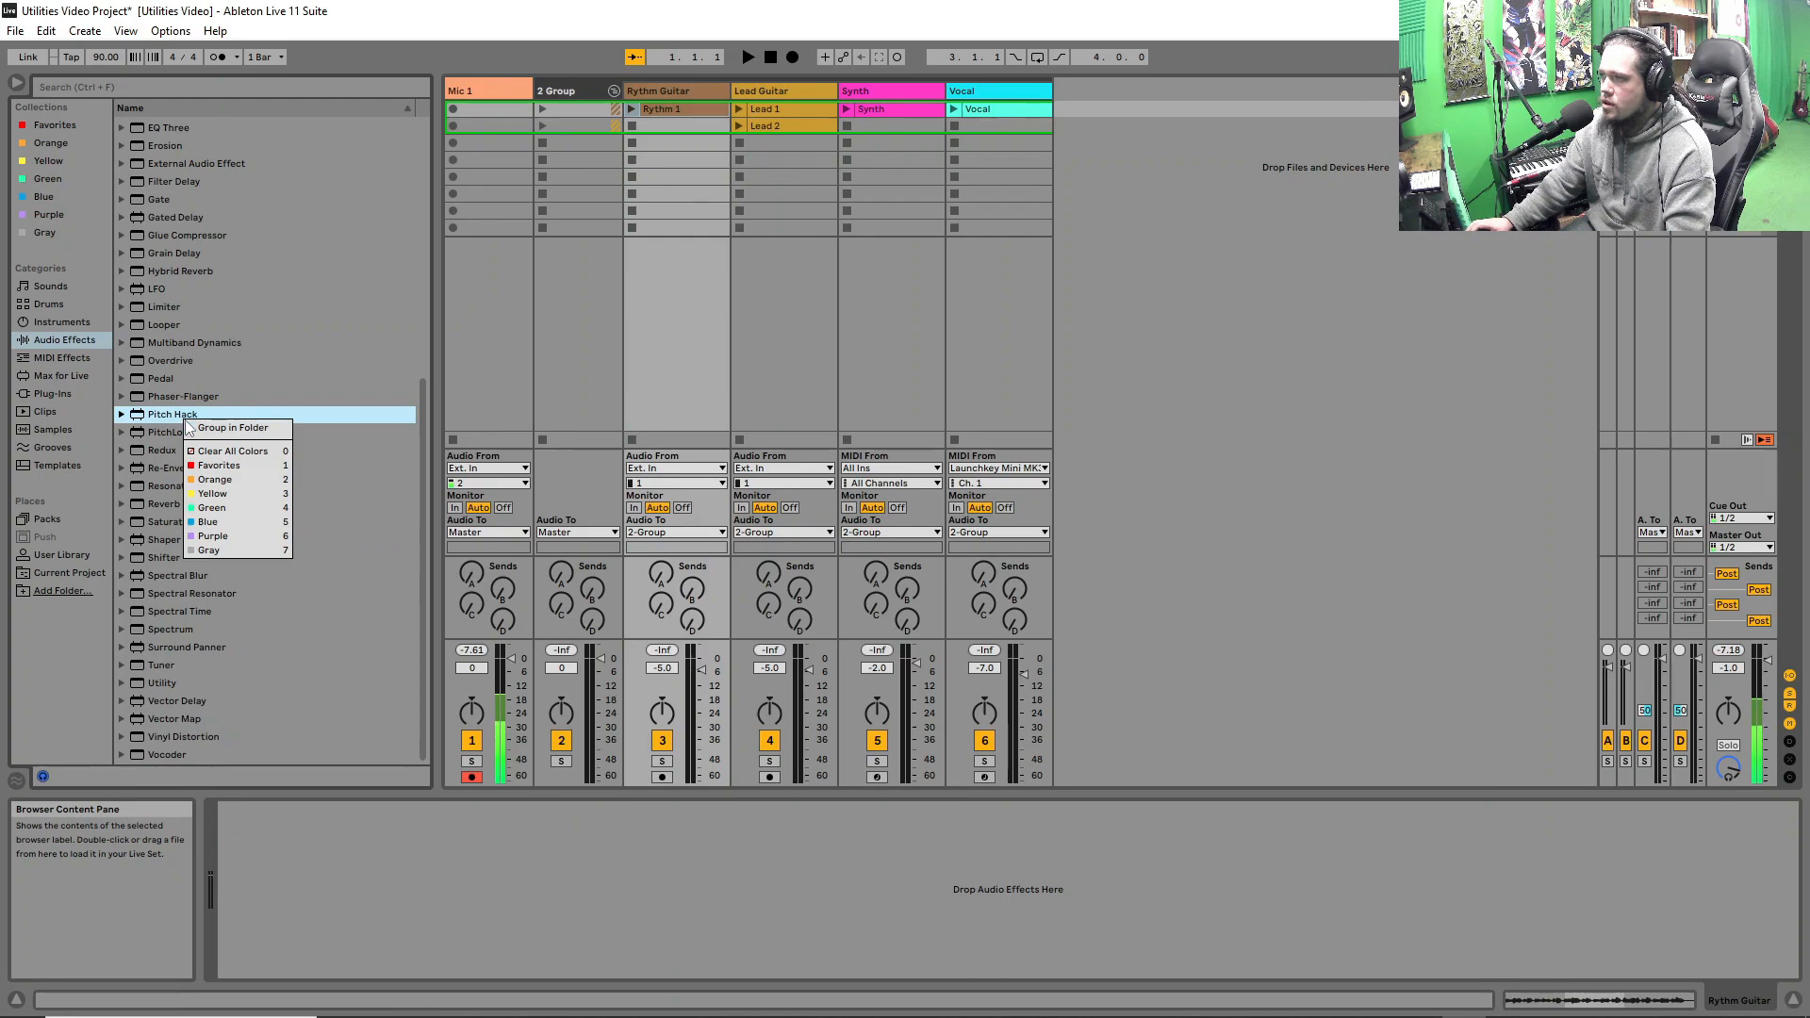
{"action": "left_click", "coordinate": [214, 430]}
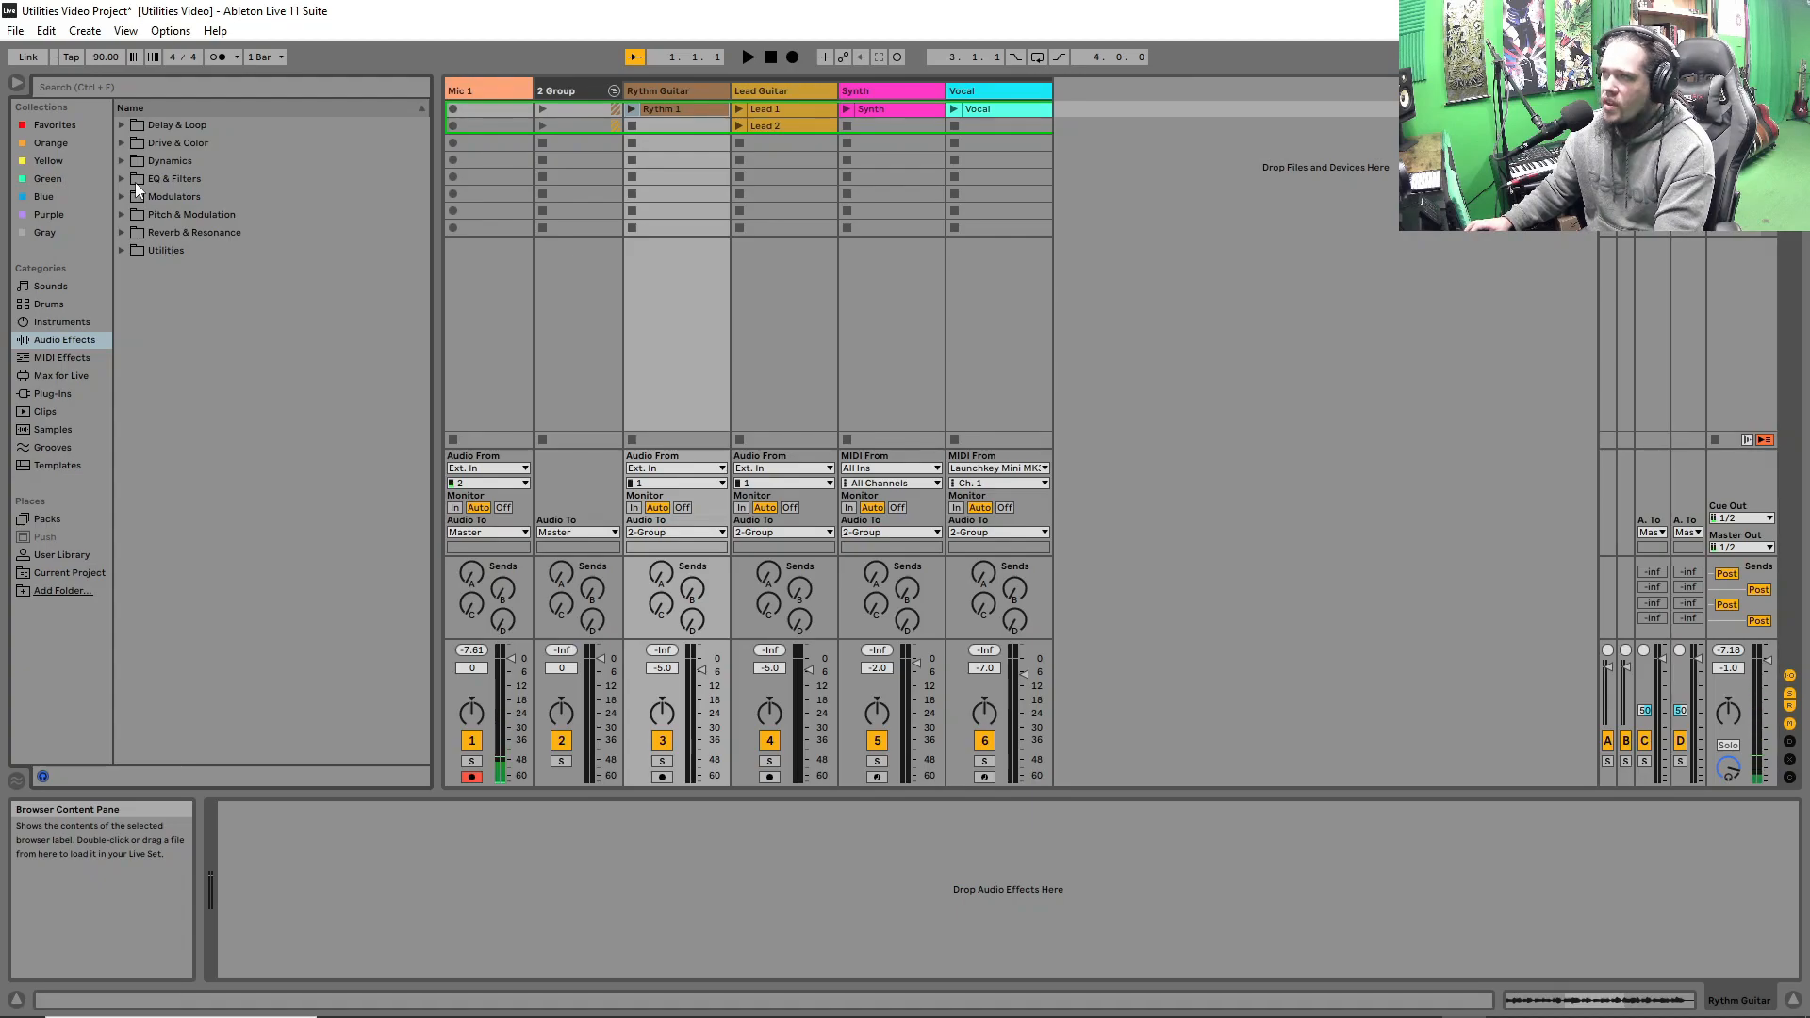
- Check the contents of the Dynamics folder and expand the Drive & Color folder of audio effects
{"action": "left_click", "coordinate": [151, 160]}
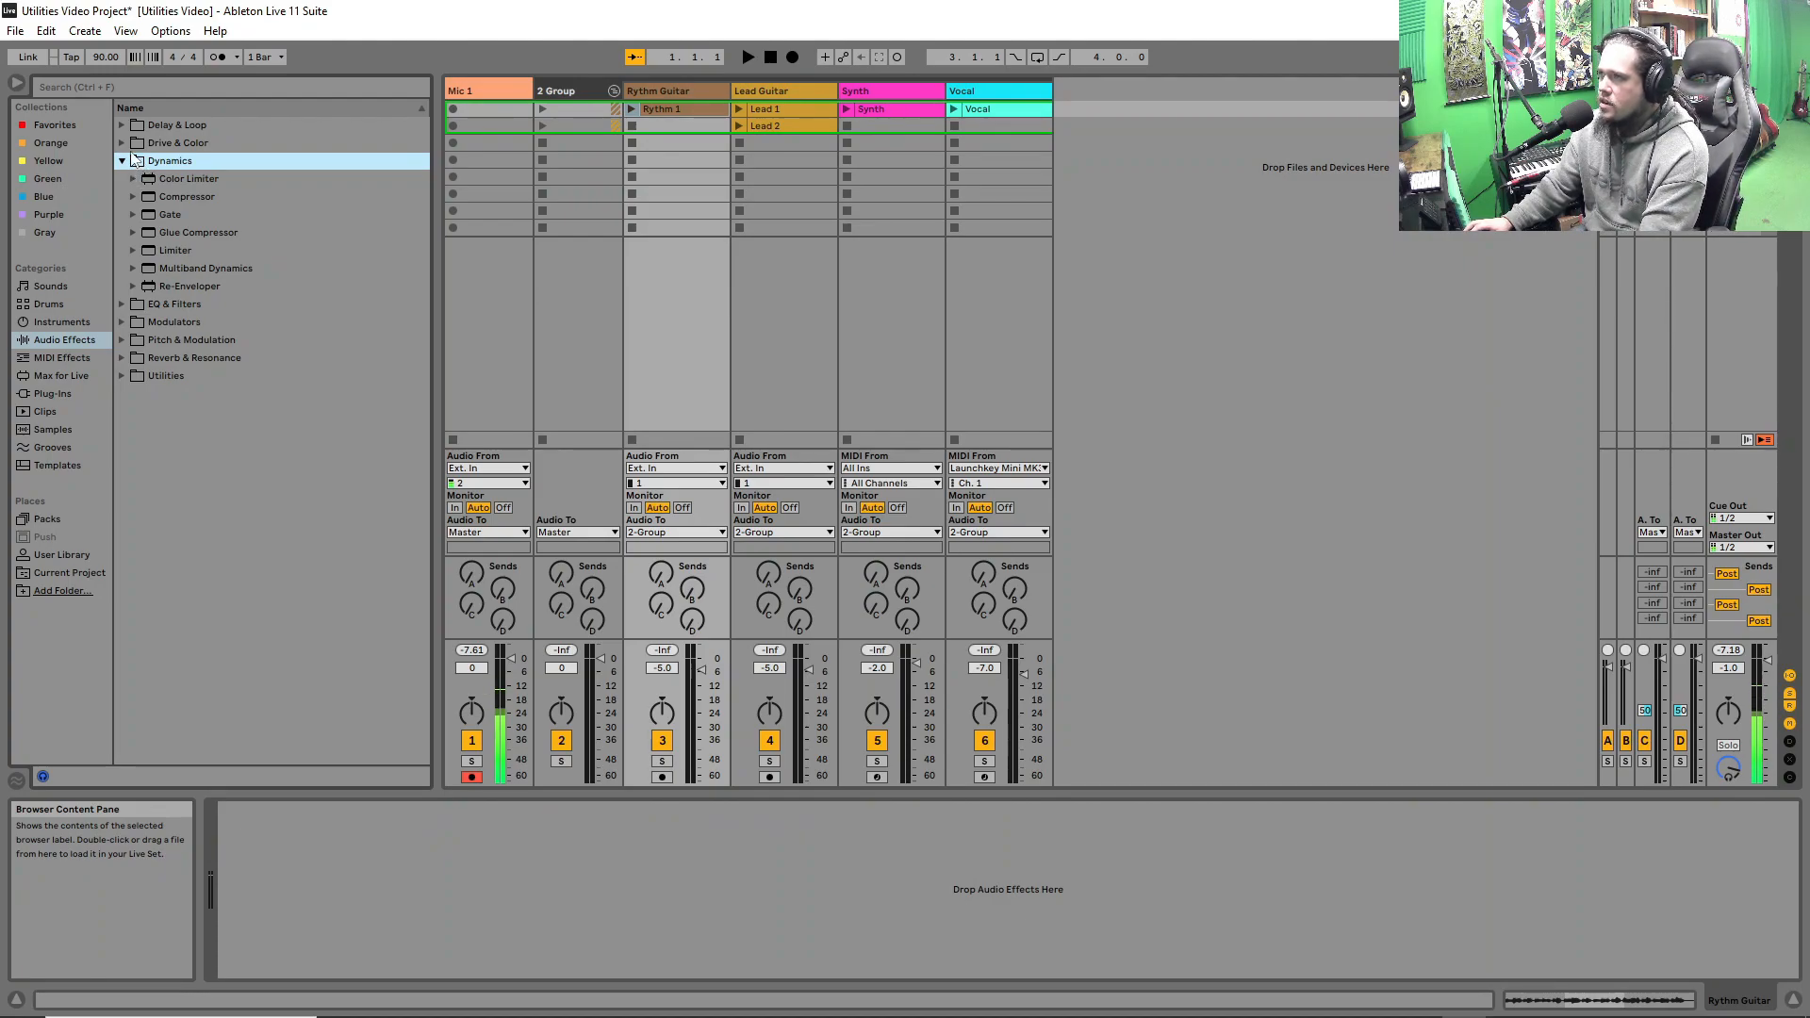
{"action": "left_click", "coordinate": [128, 144]}
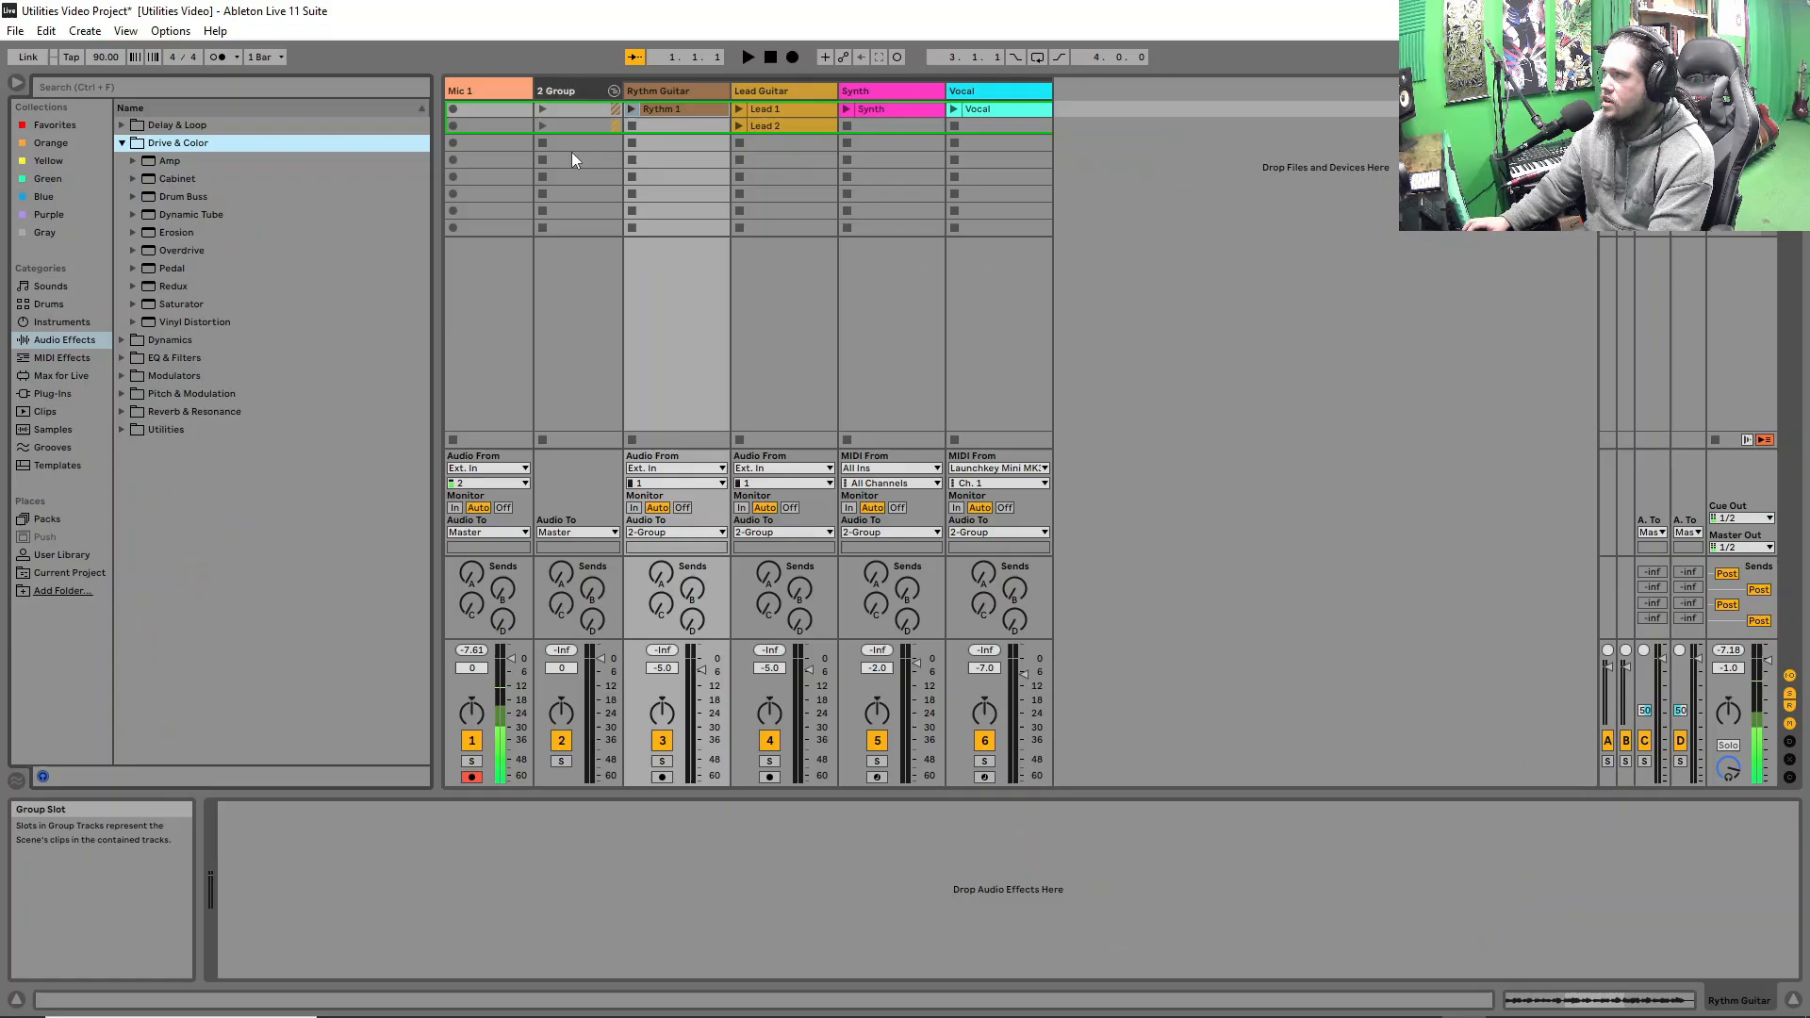
- Audition the Rythm 1 clip, and crop its sample to the two-bar loop starting at 3.1.1
{"action": "left_click", "coordinate": [1223, 92]}
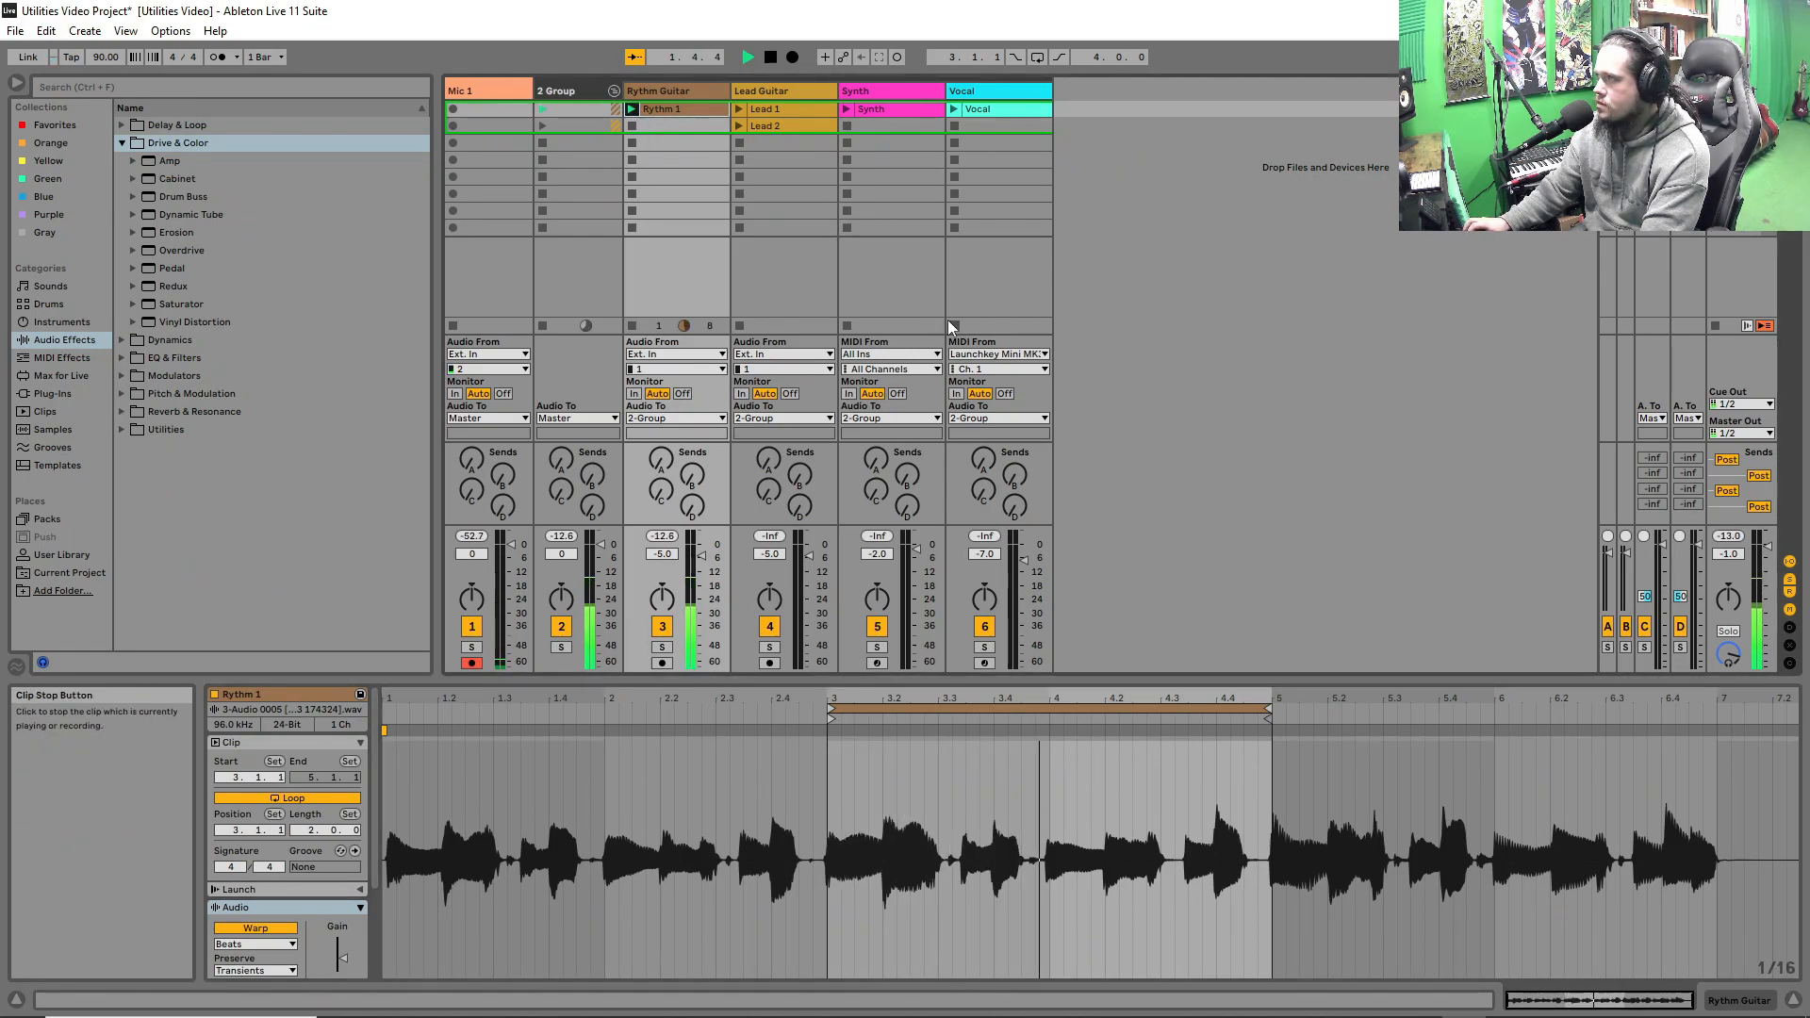
{"action": "left_click", "coordinate": [630, 326]}
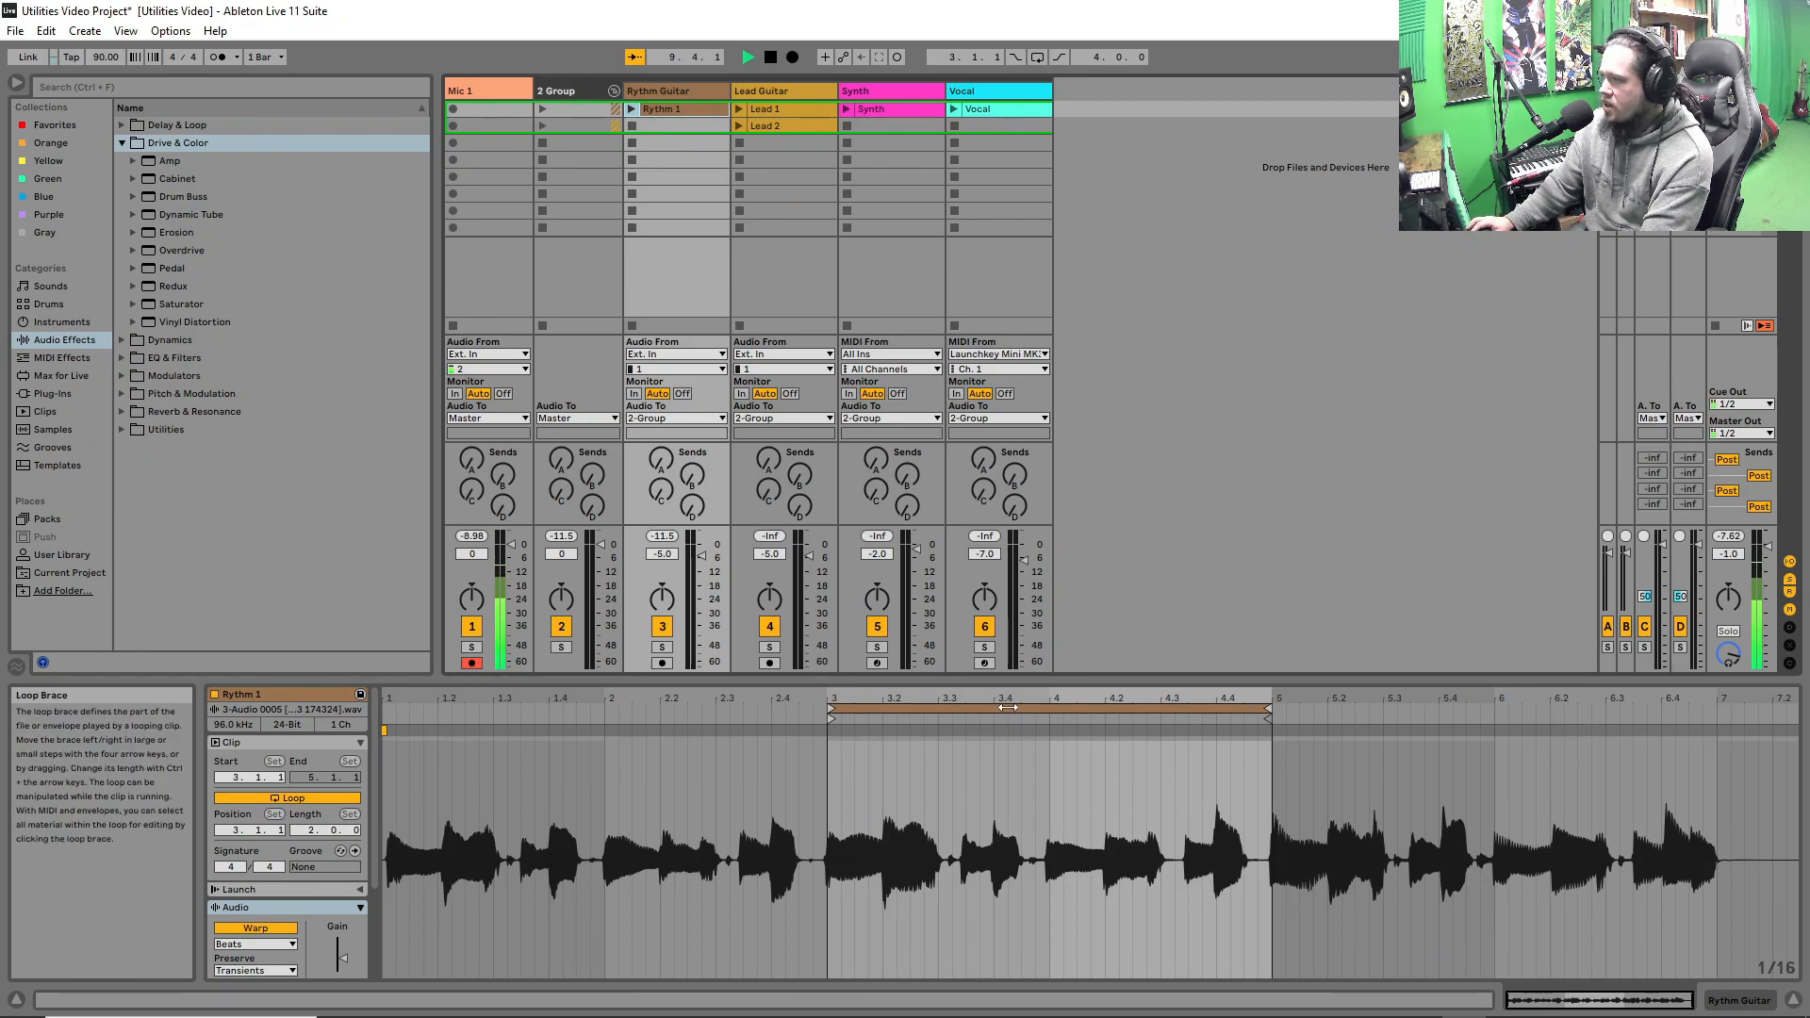
{"action": "left_click", "coordinate": [1006, 708]}
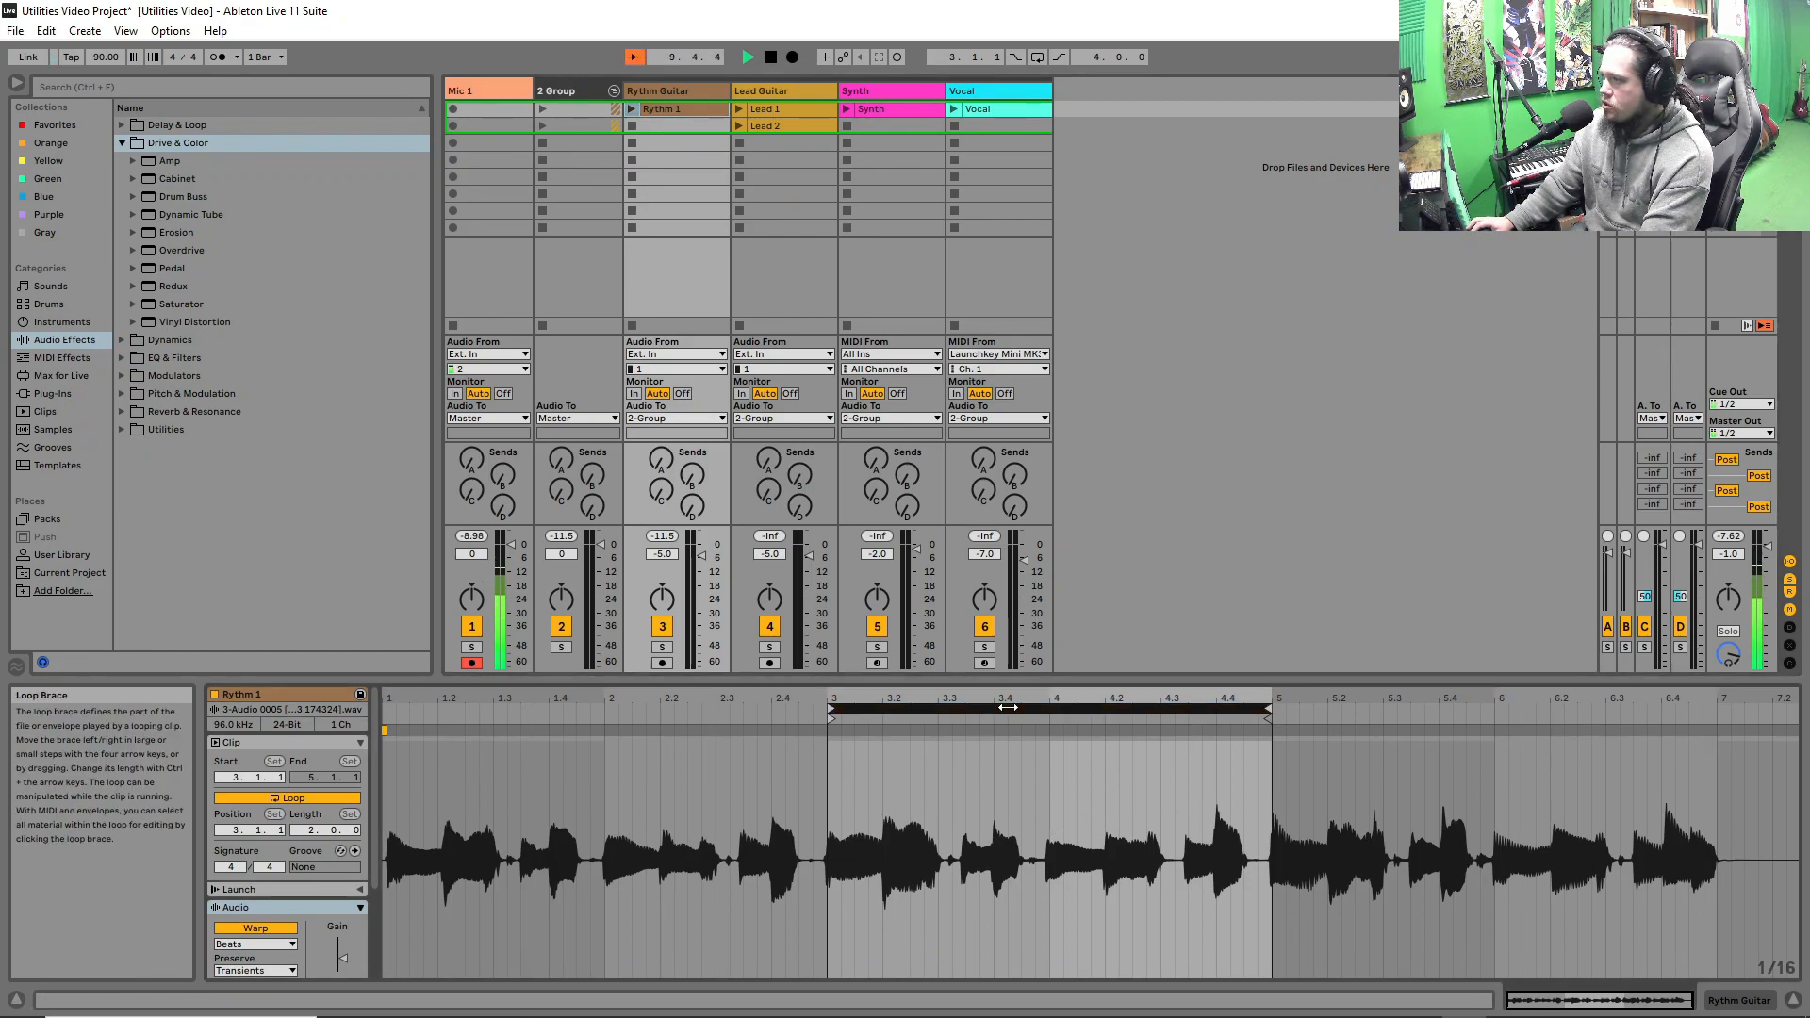
{"action": "right_click", "coordinate": [1017, 790]}
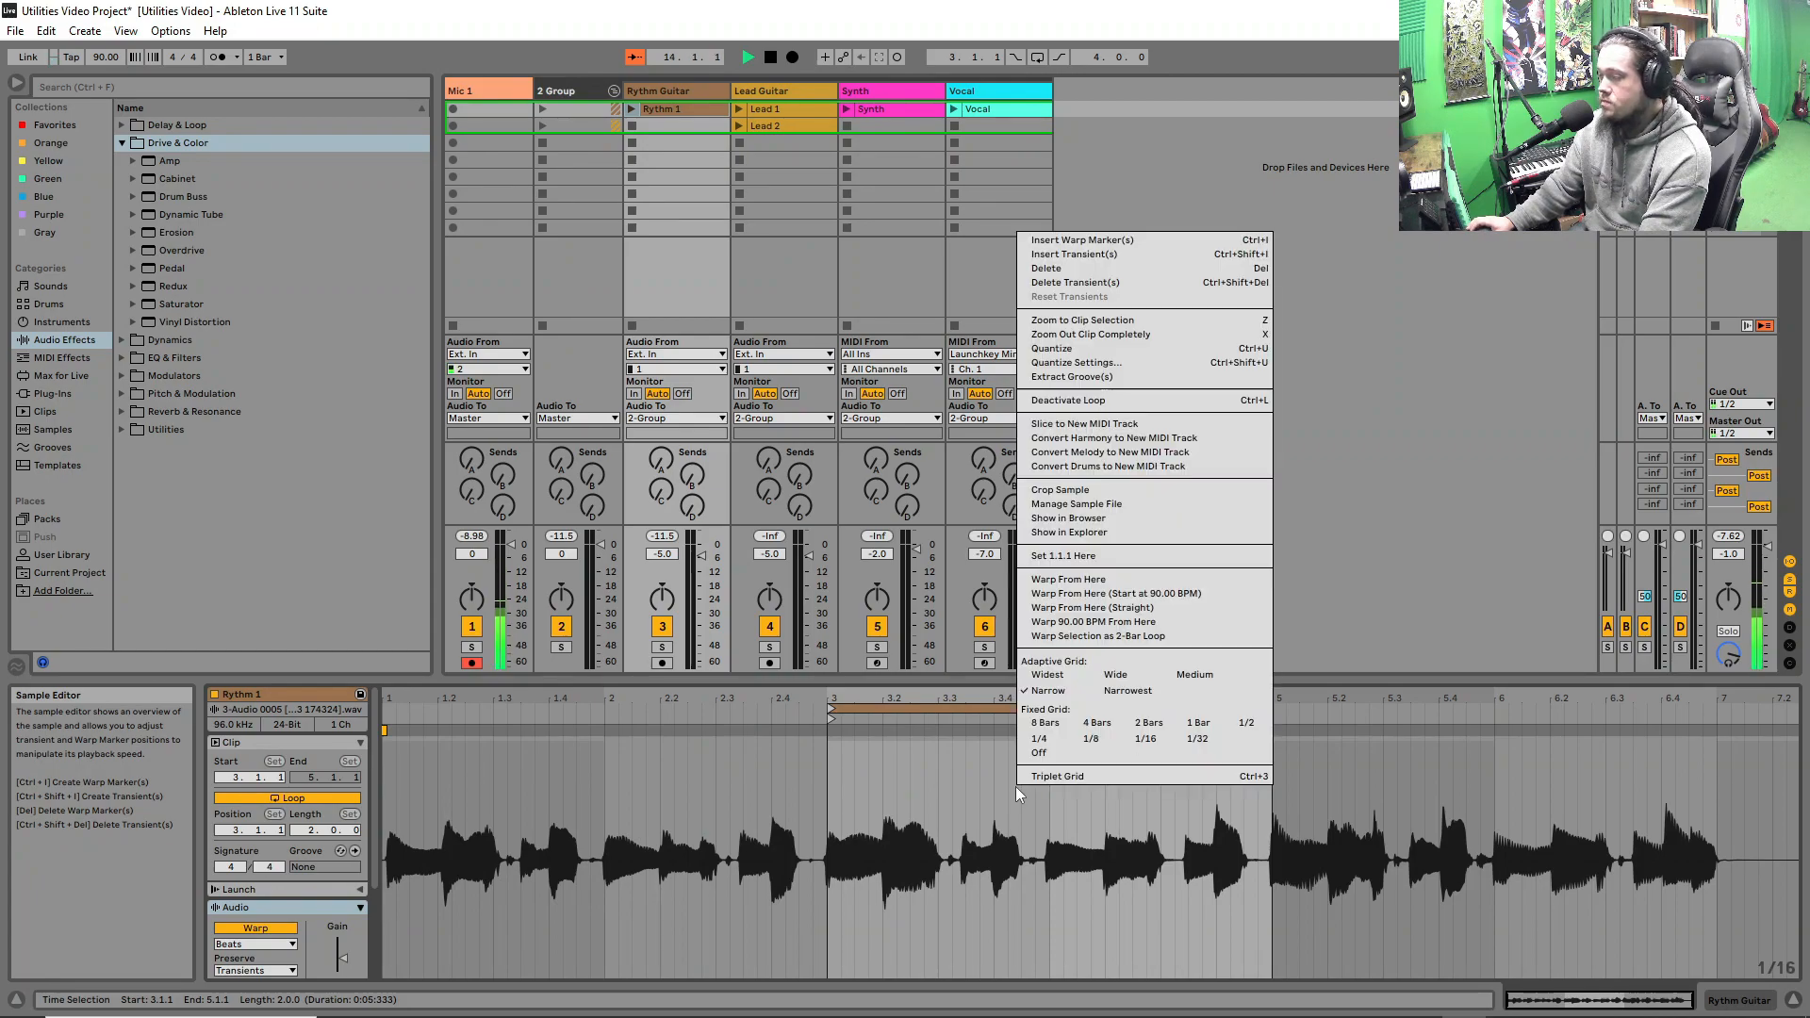
{"action": "left_click", "coordinate": [1054, 494]}
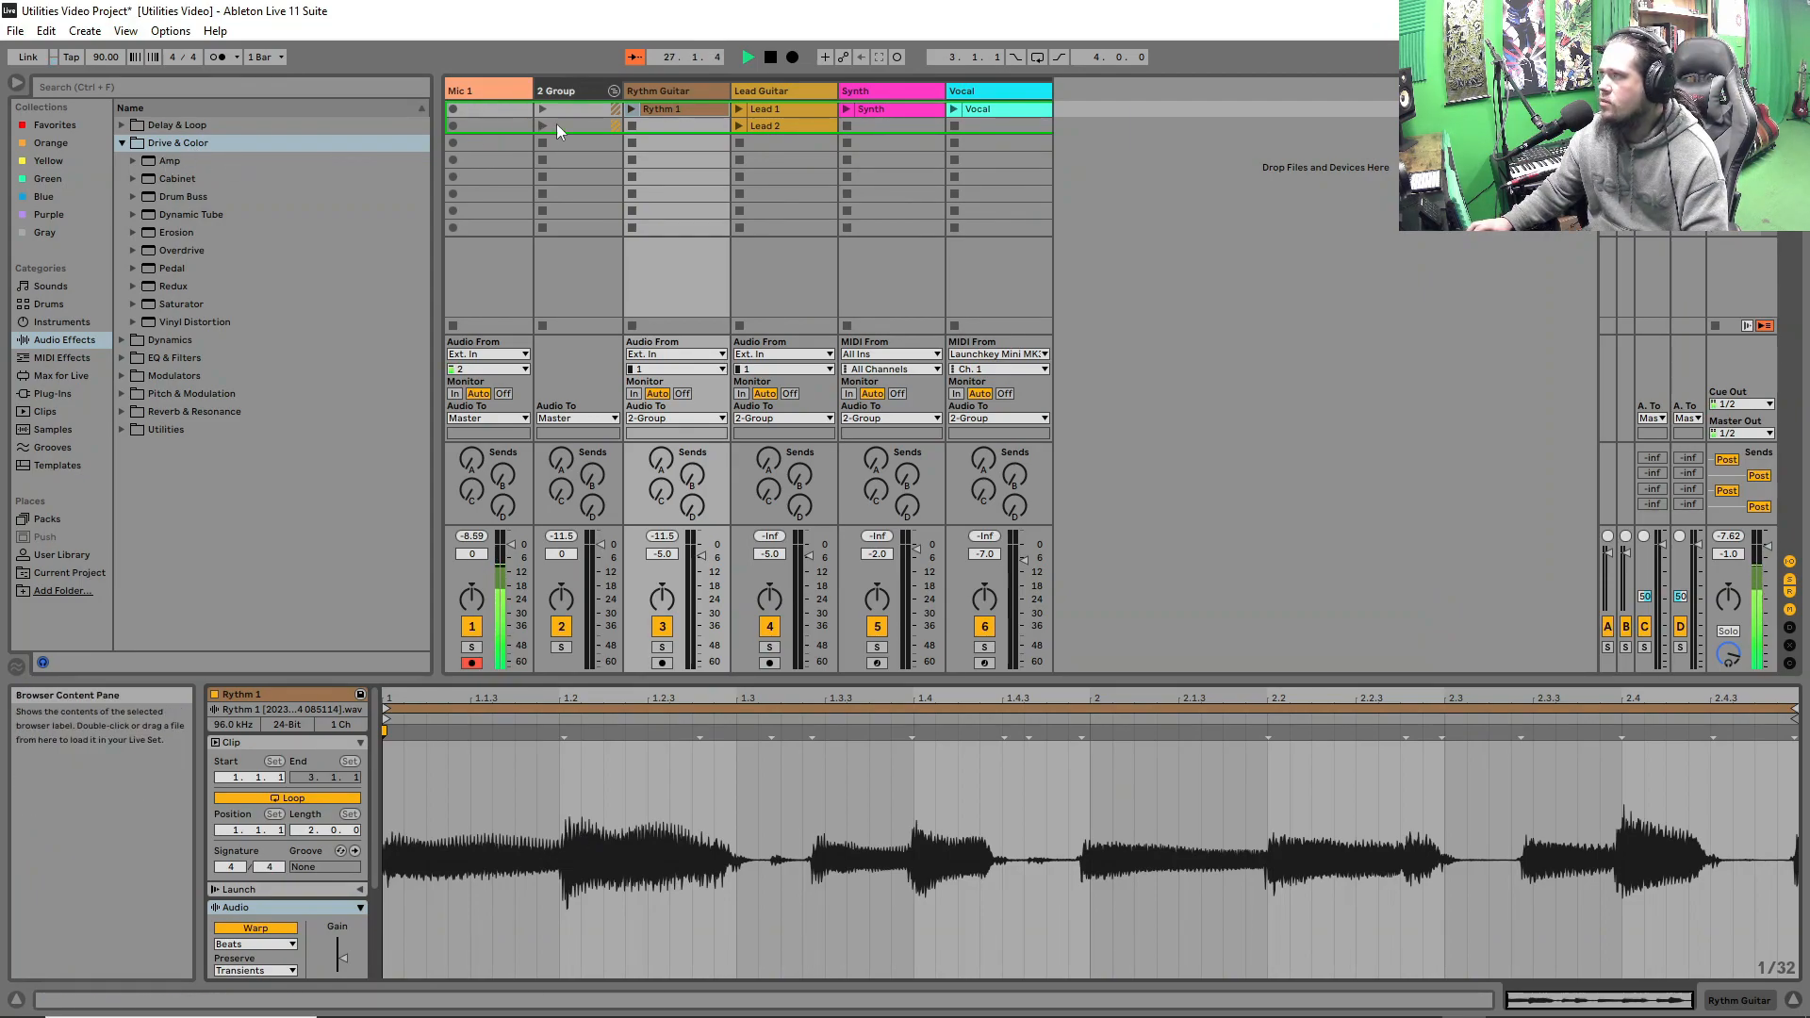
- Add the Blues Drive amp preset to the Rythm Guitar track
{"action": "left_click", "coordinate": [667, 91]}
{"action": "left_click", "coordinate": [133, 162]}
{"action": "left_click_drag", "start_coordinate": [222, 197], "coordinate": [319, 861]}
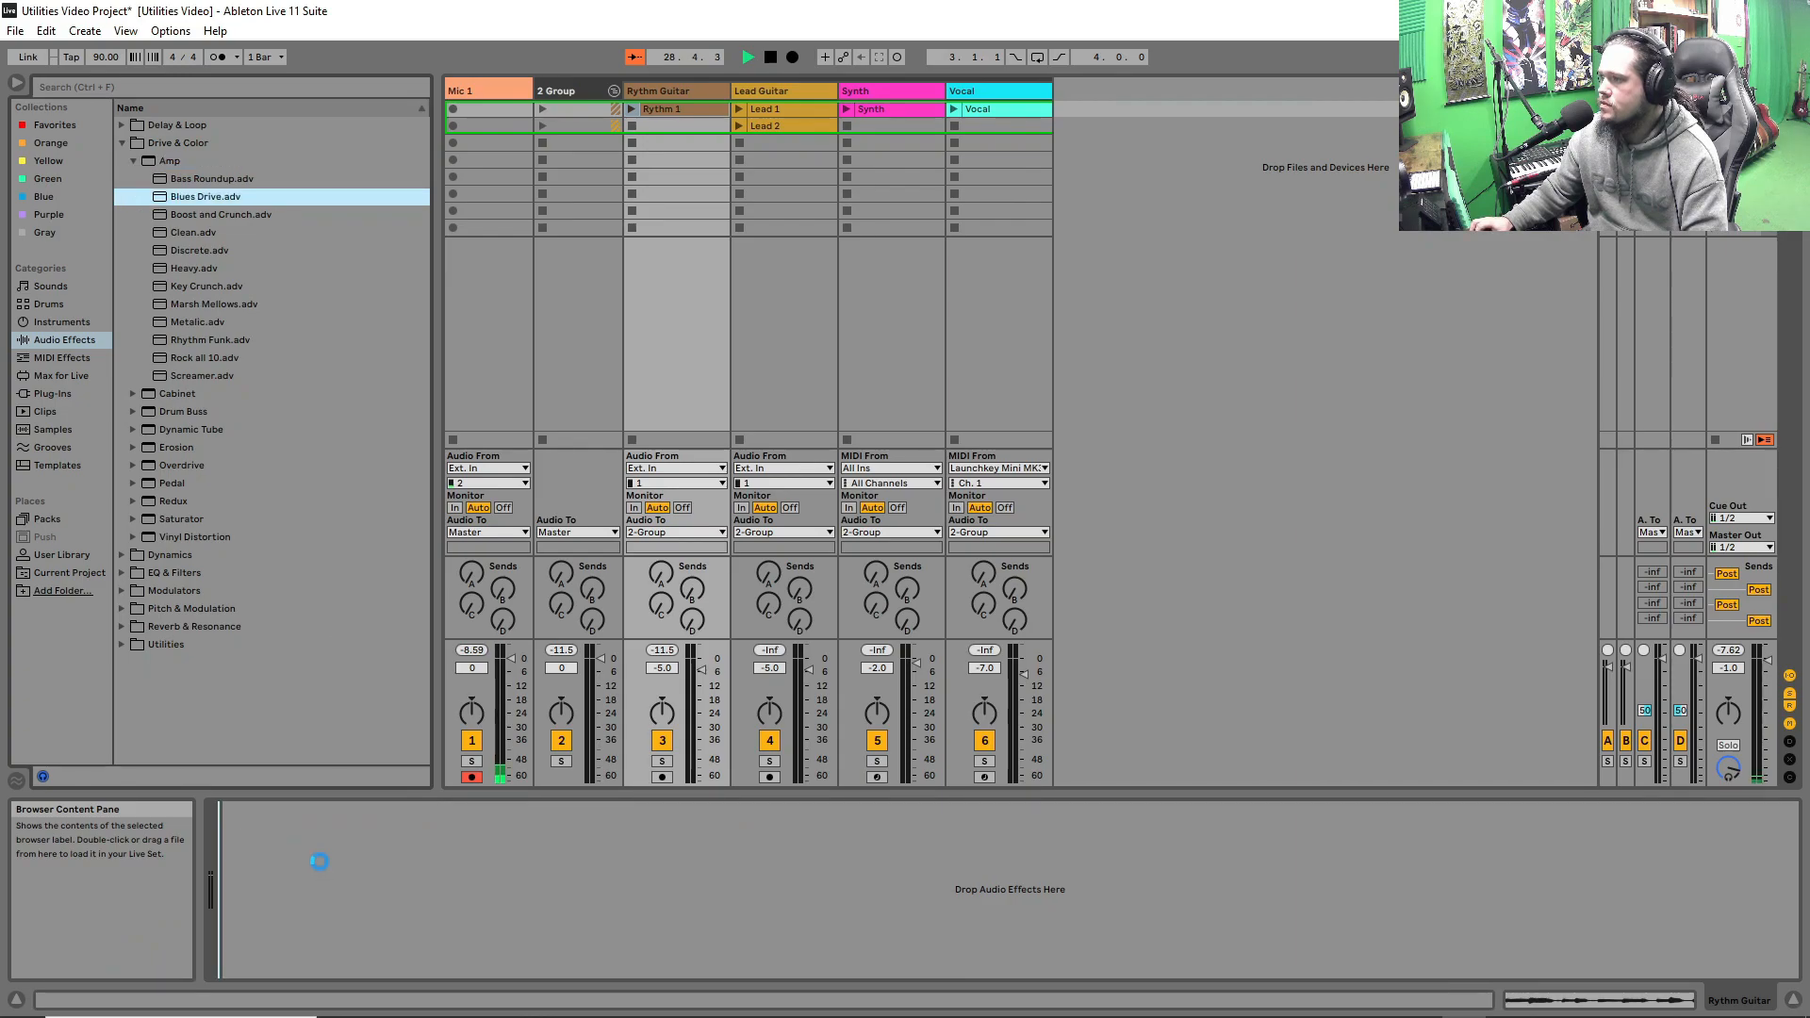
- Add the second 4x12 Cab preset after the Blues Drive amp and play the Rythm 1 clip
{"action": "left_click", "coordinate": [134, 161]}
{"action": "left_click", "coordinate": [134, 179]}
{"action": "left_click", "coordinate": [201, 285]}
{"action": "left_click_drag", "start_coordinate": [200, 286], "coordinate": [566, 886]}
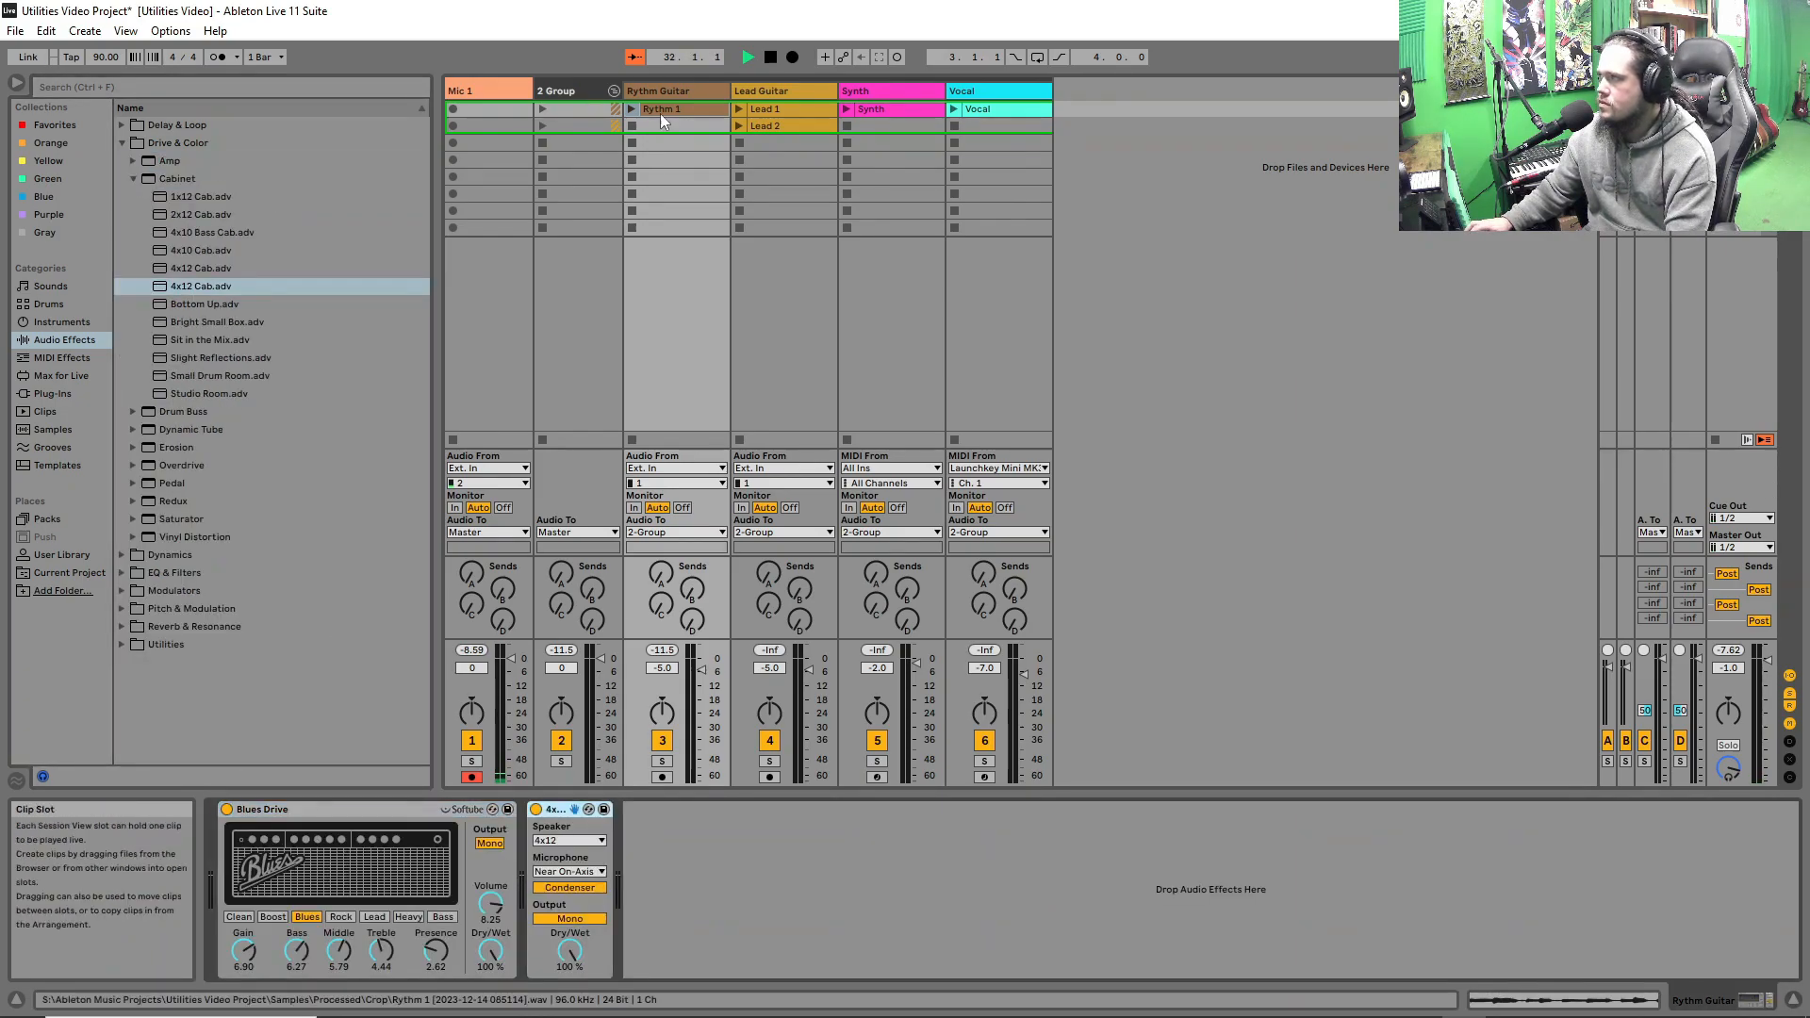
{"action": "left_click", "coordinate": [630, 109]}
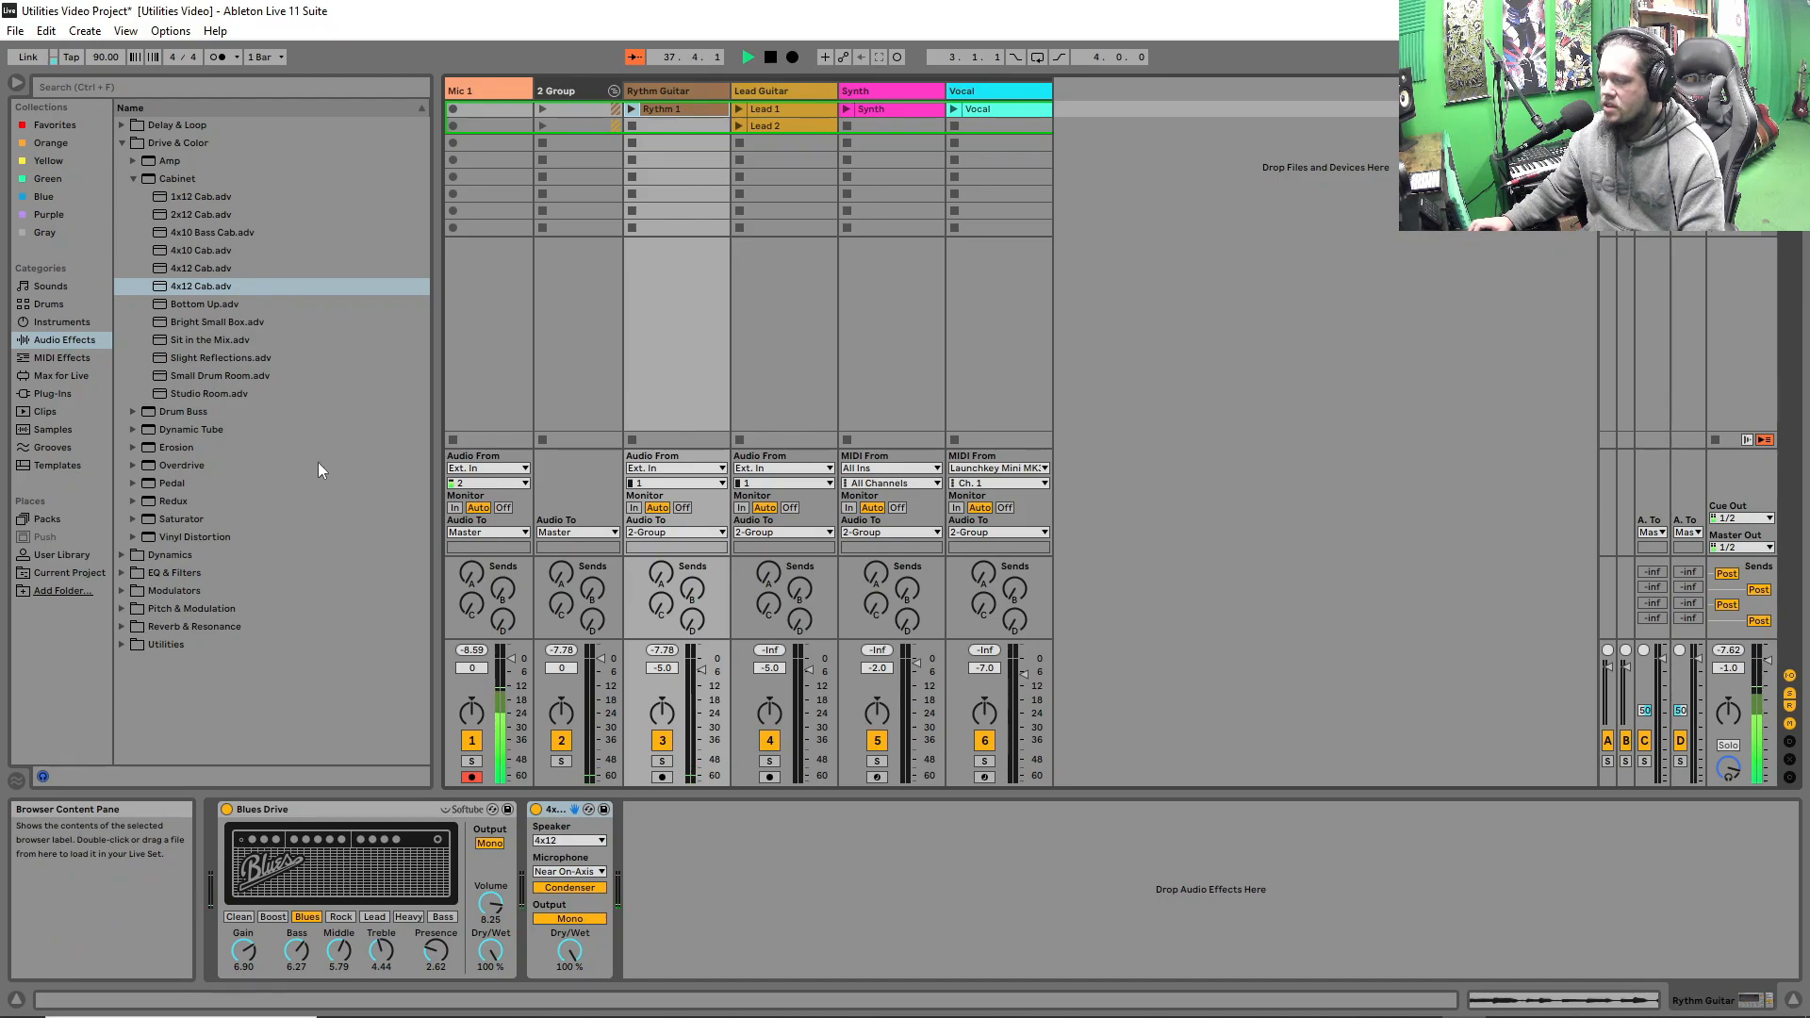
- Examine the speaker and microphone position options of the 4x12 cabinet
{"action": "left_click", "coordinate": [569, 841]}
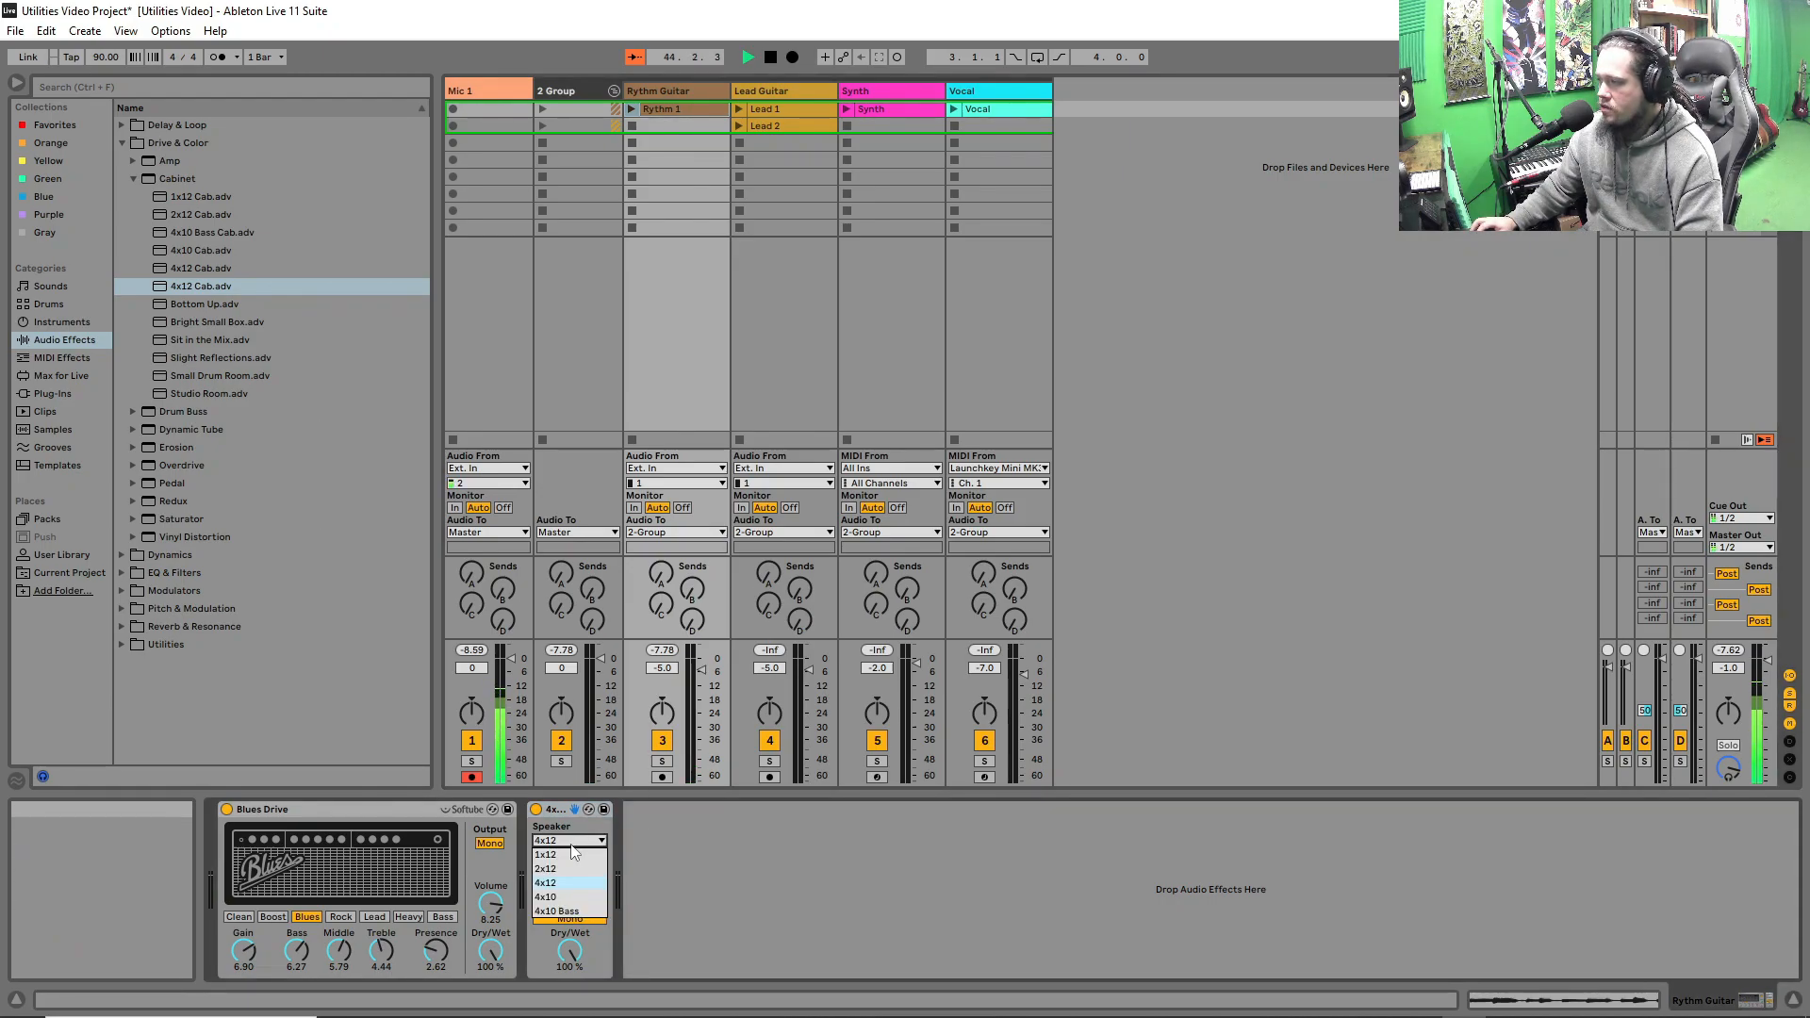
{"action": "left_click", "coordinate": [575, 845]}
{"action": "left_click", "coordinate": [583, 869]}
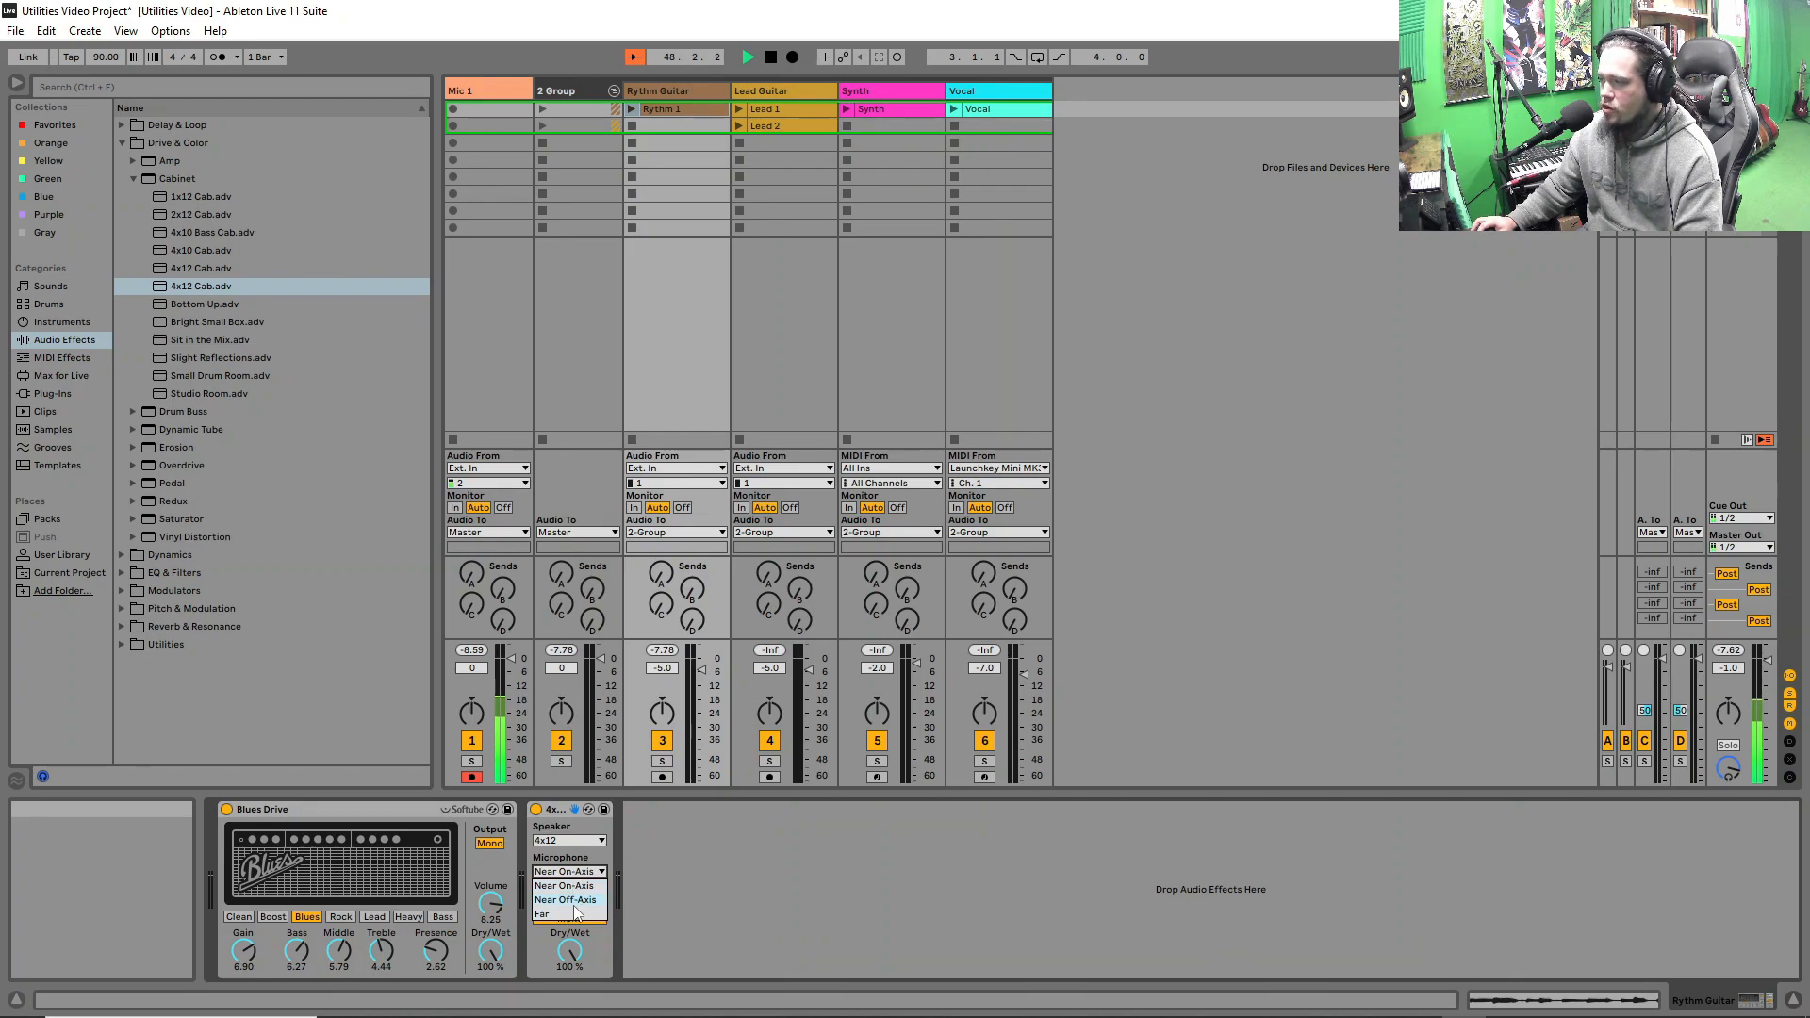
- Switch the Blues Drive amp to the Bass model and group it with the 4x12 cabinet
{"action": "left_click", "coordinate": [377, 810]}
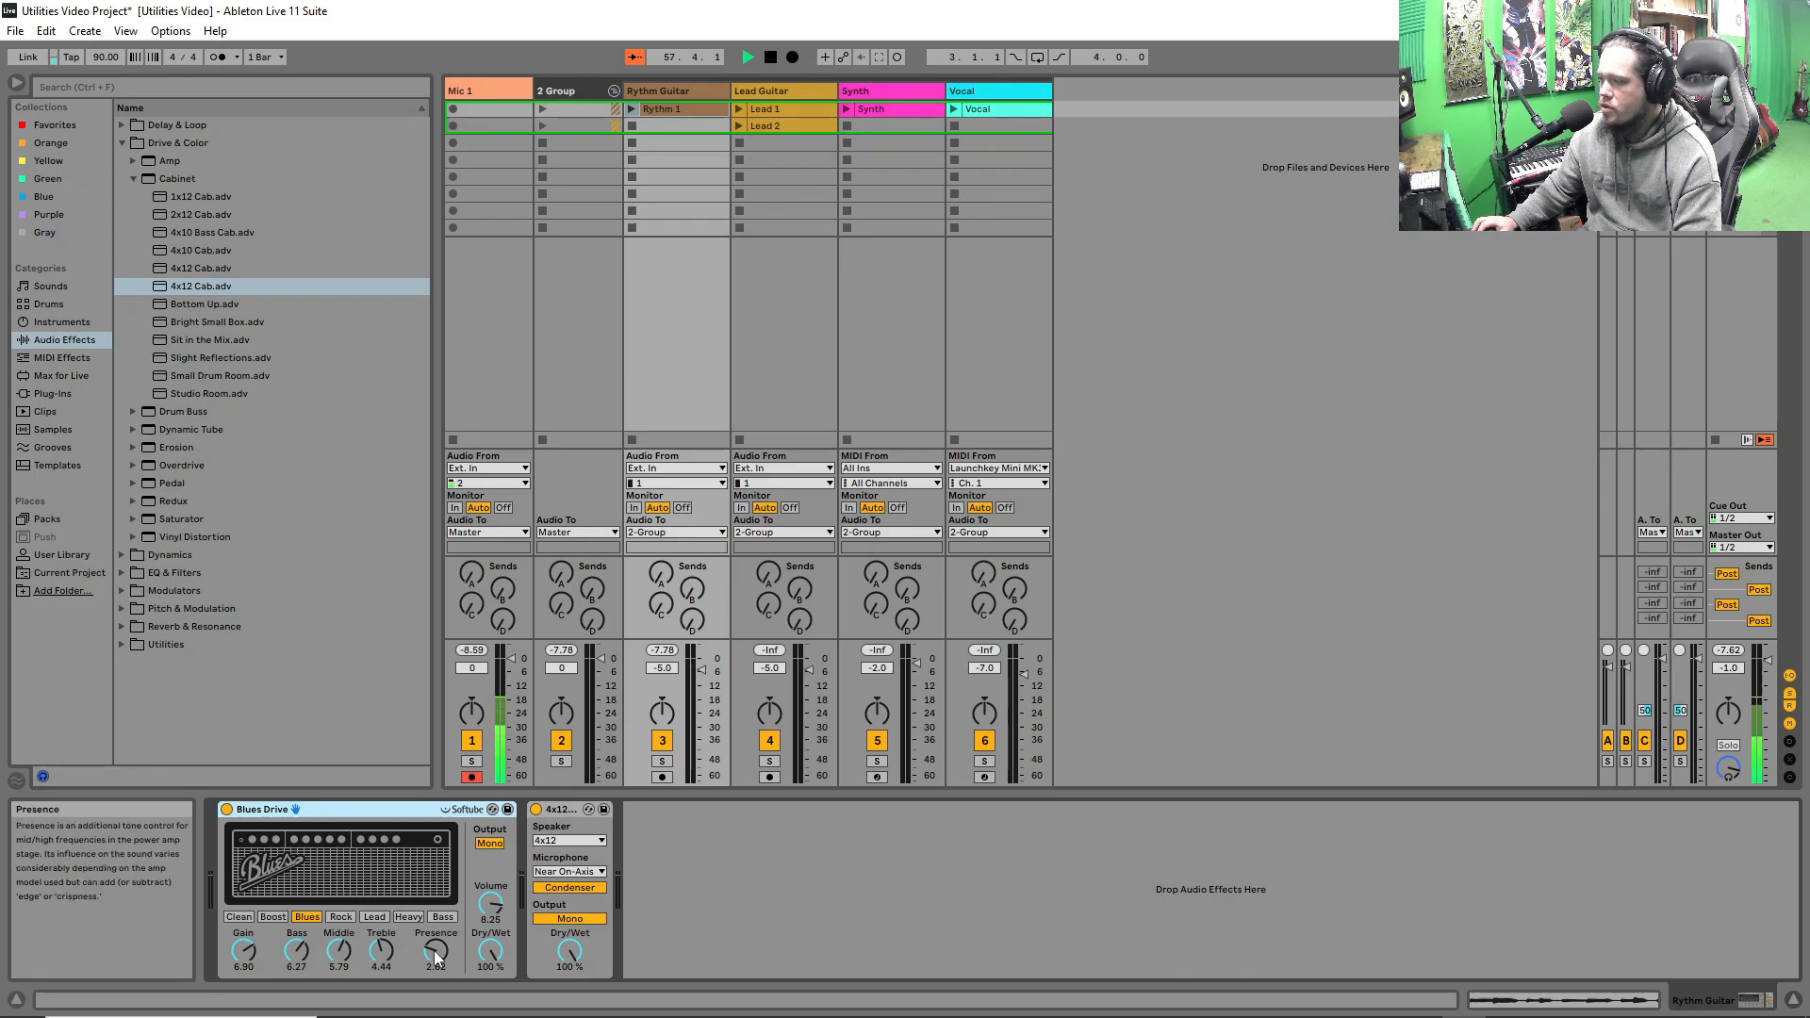
{"action": "left_click", "coordinate": [442, 916]}
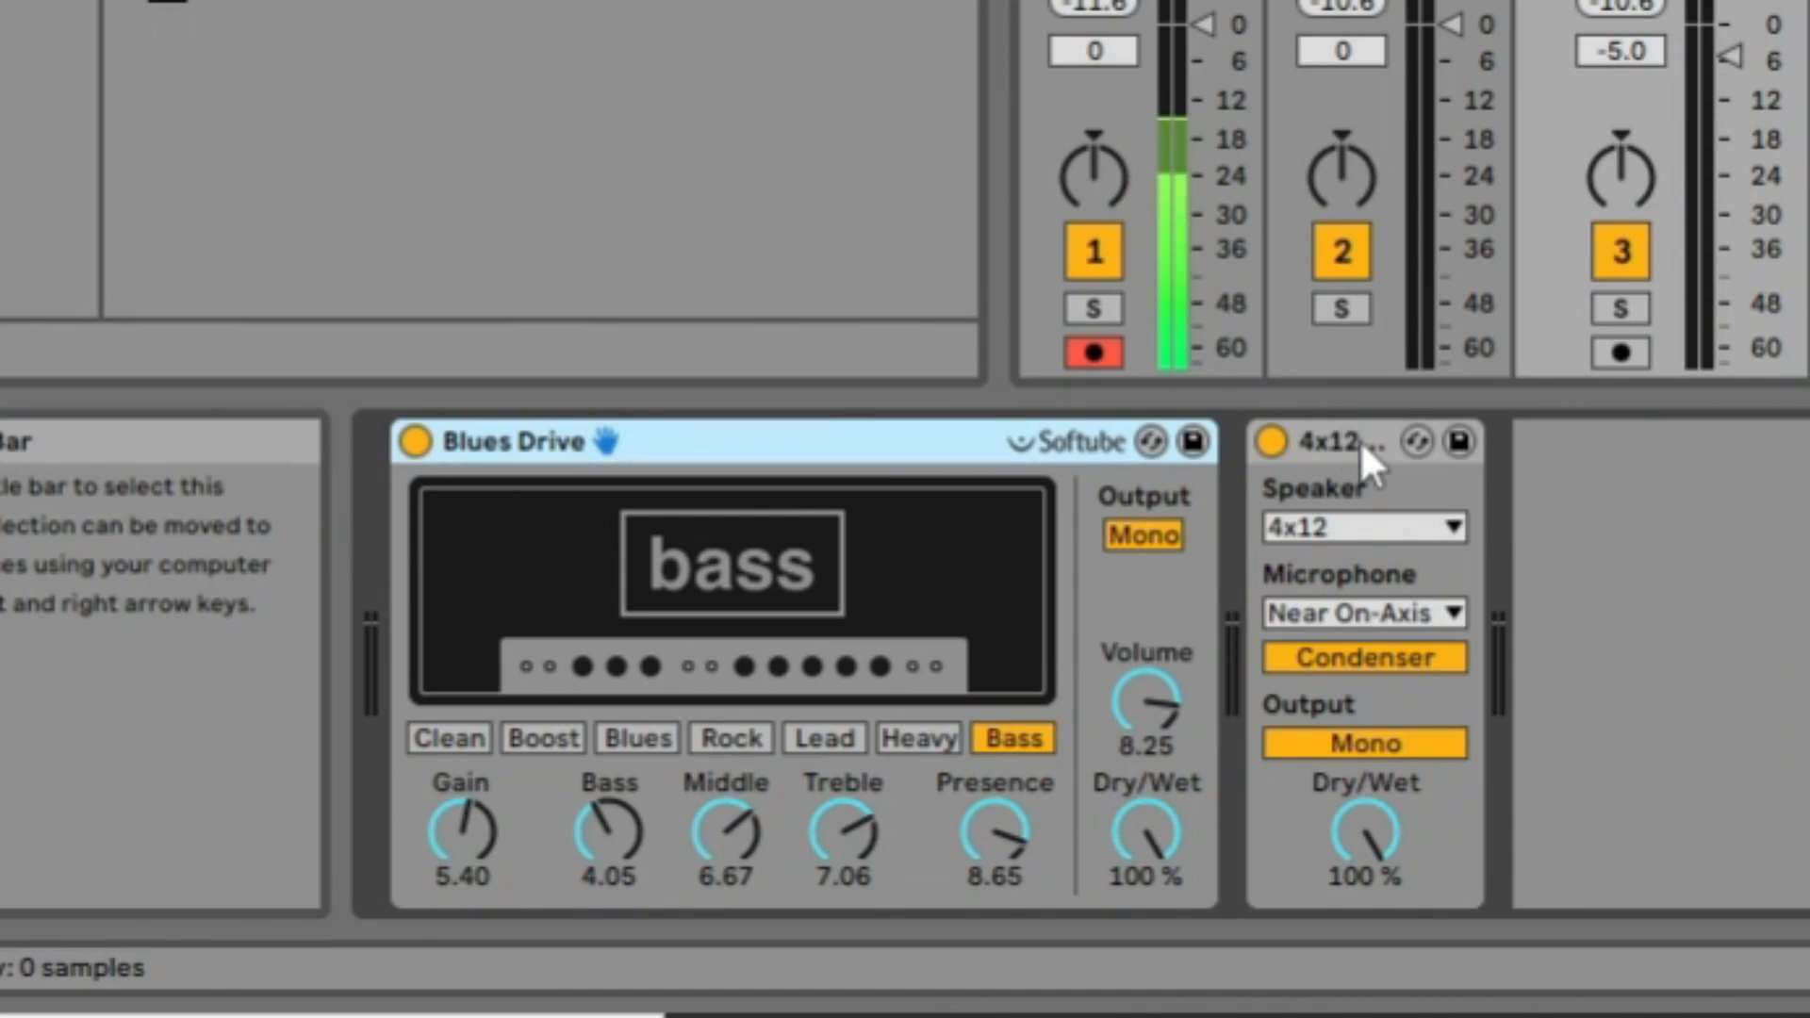
{"action": "right_click", "coordinate": [959, 445]}
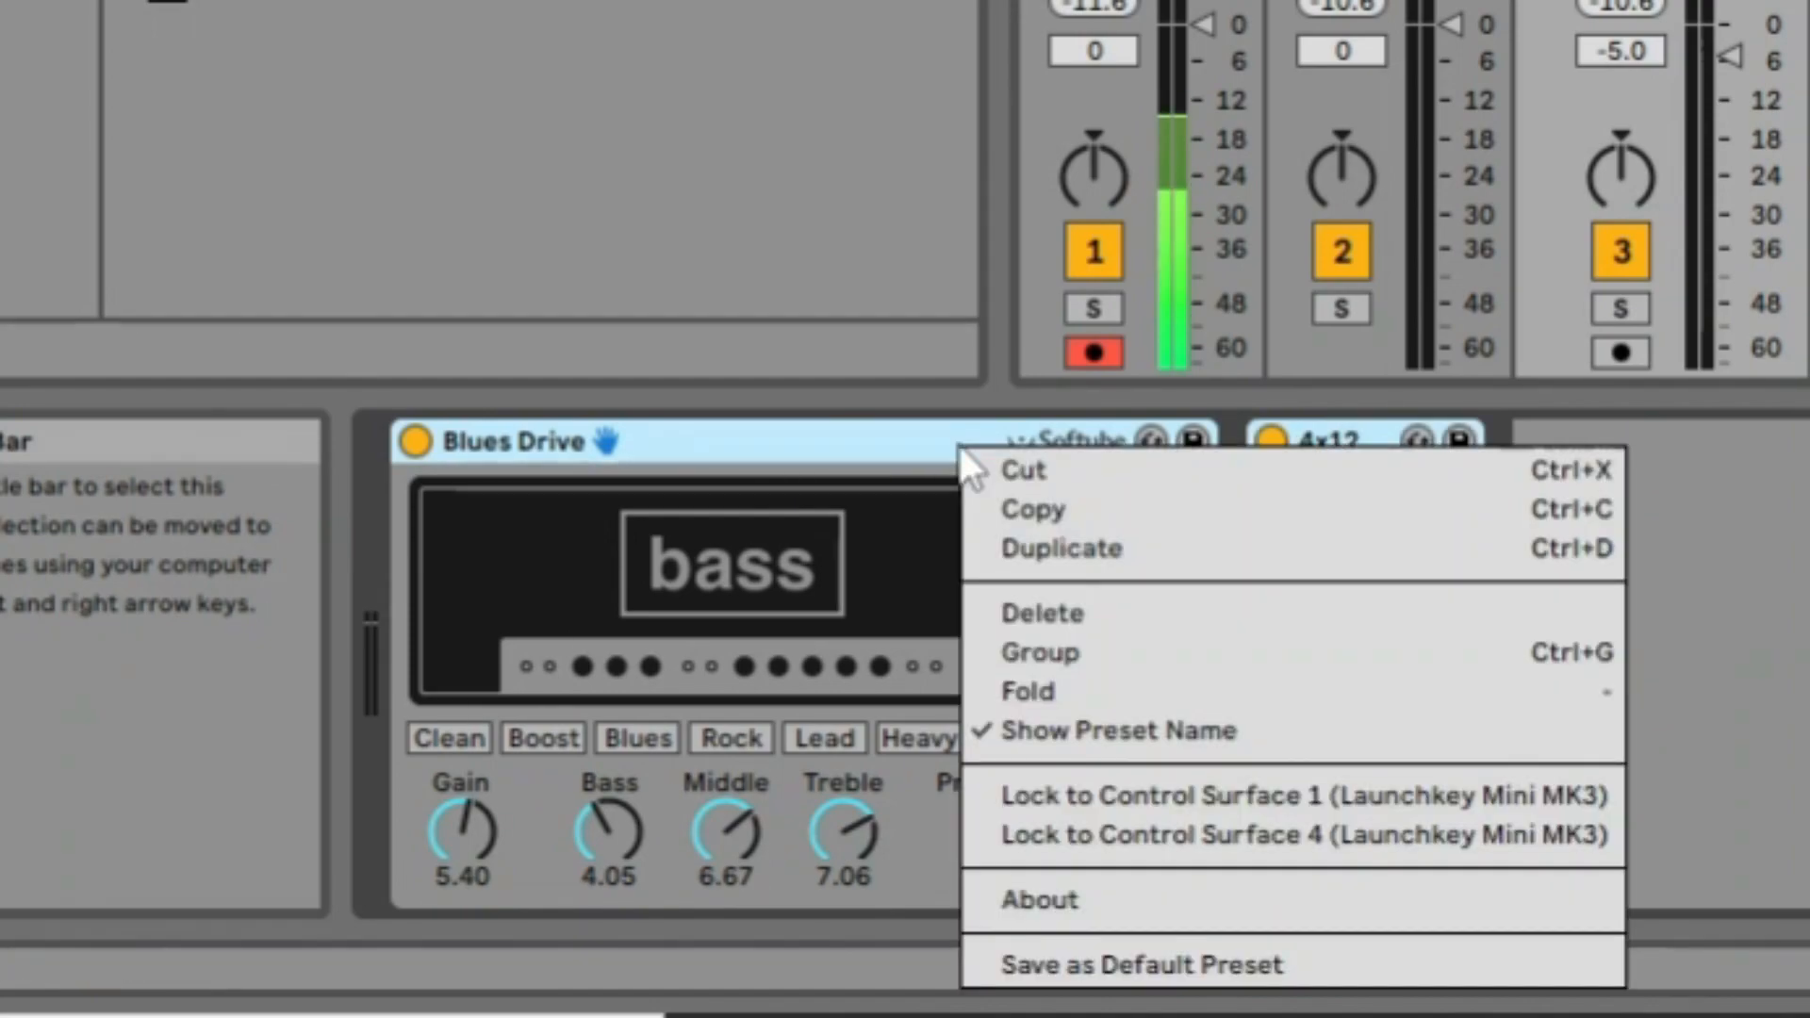
{"action": "left_click", "coordinate": [1033, 645]}
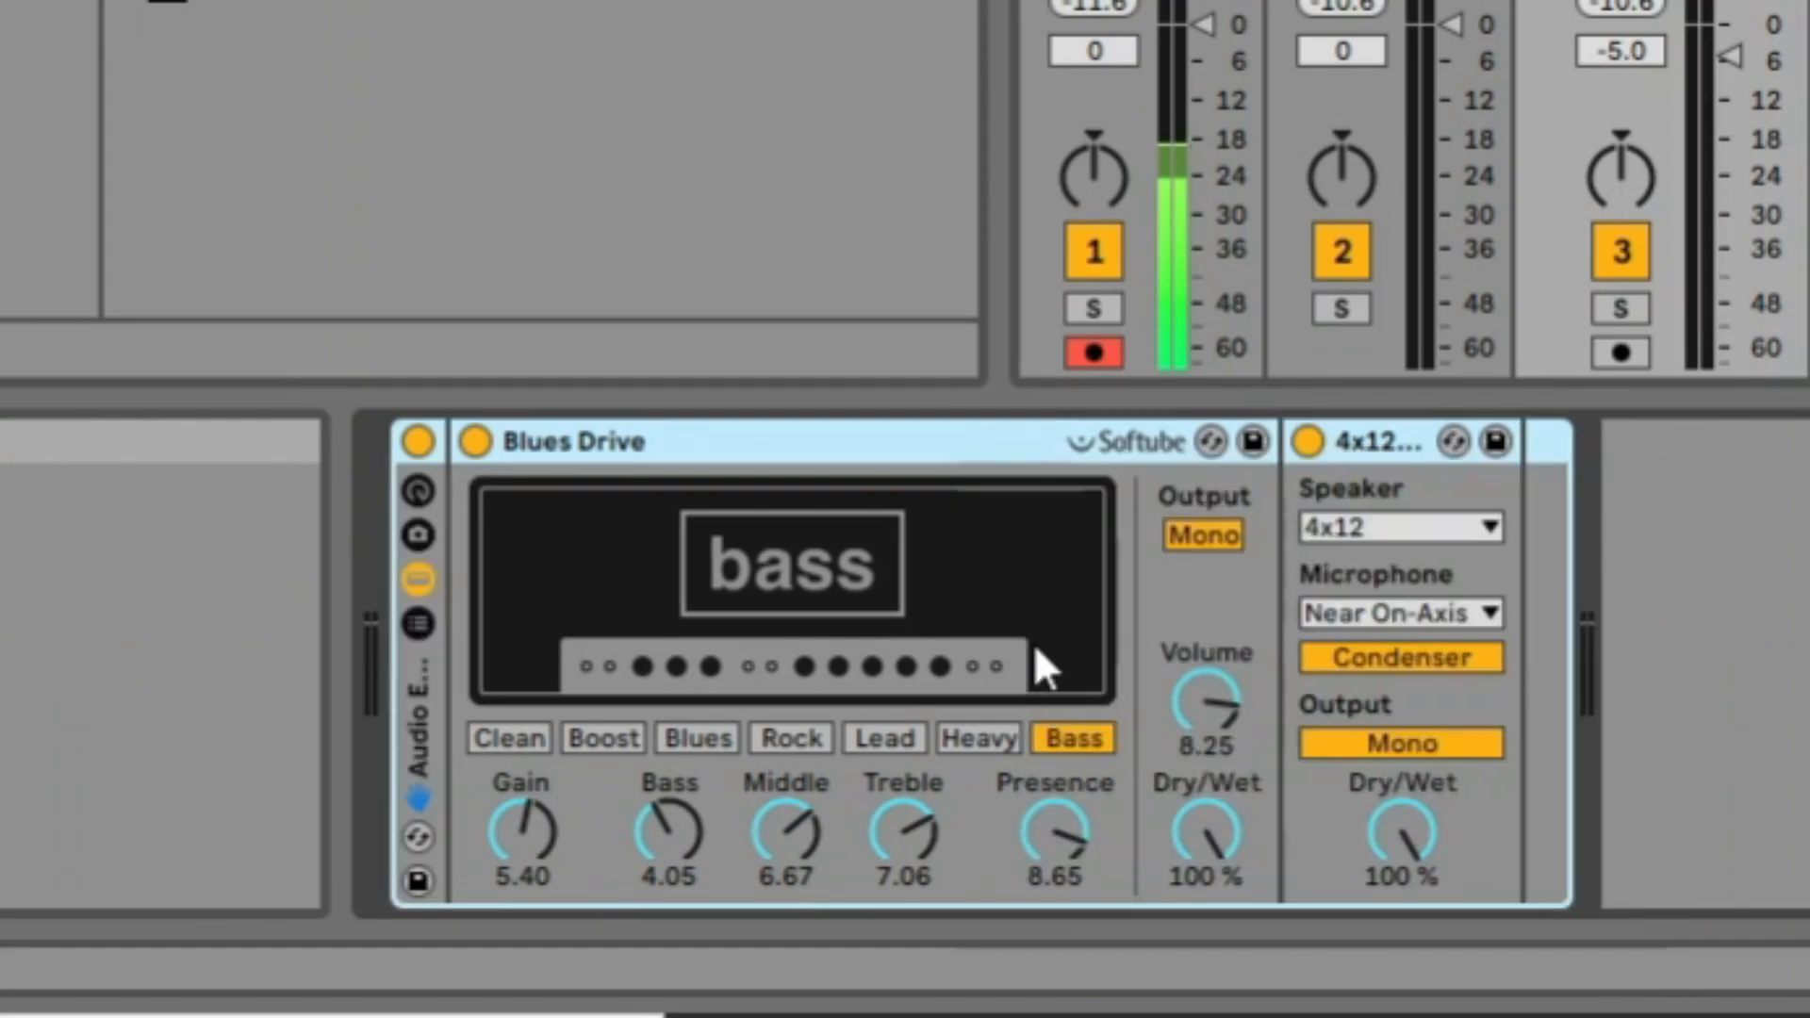
- Compare the guitar clip's sound with the amp and cabinet rack deactivated and then reactivated
{"action": "left_click", "coordinate": [420, 452]}
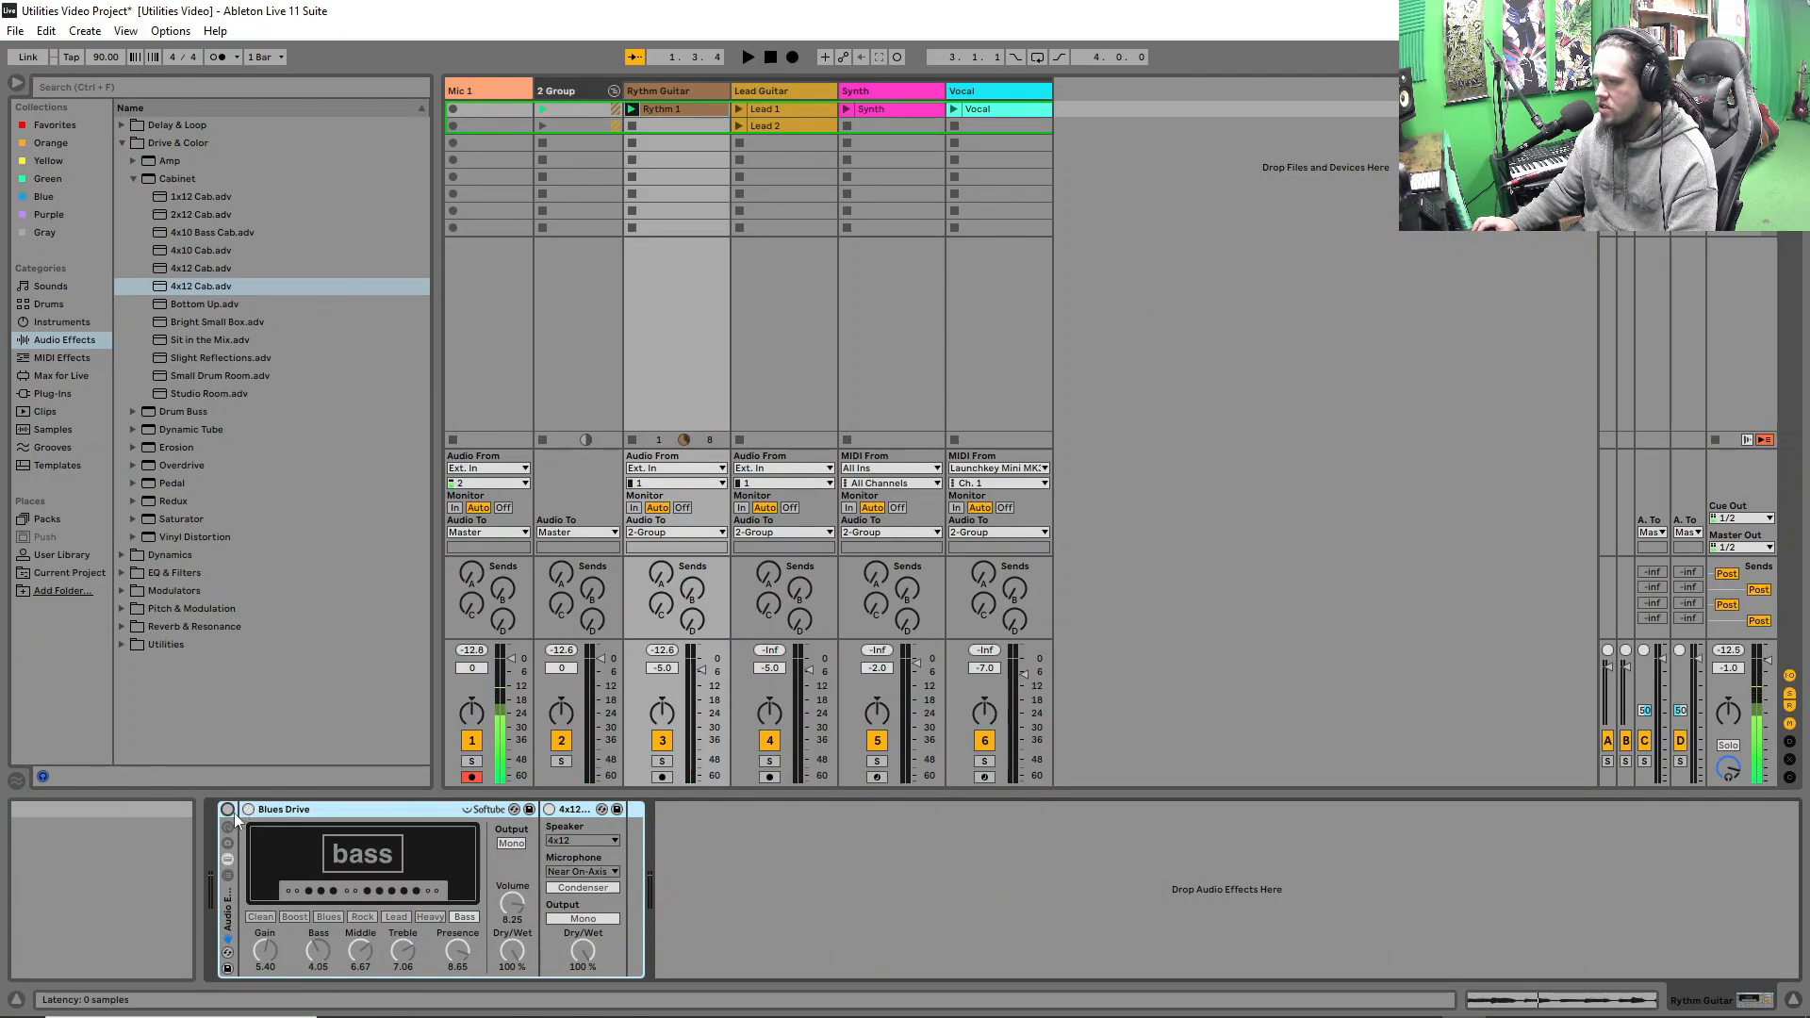
{"action": "key", "text": "space"}
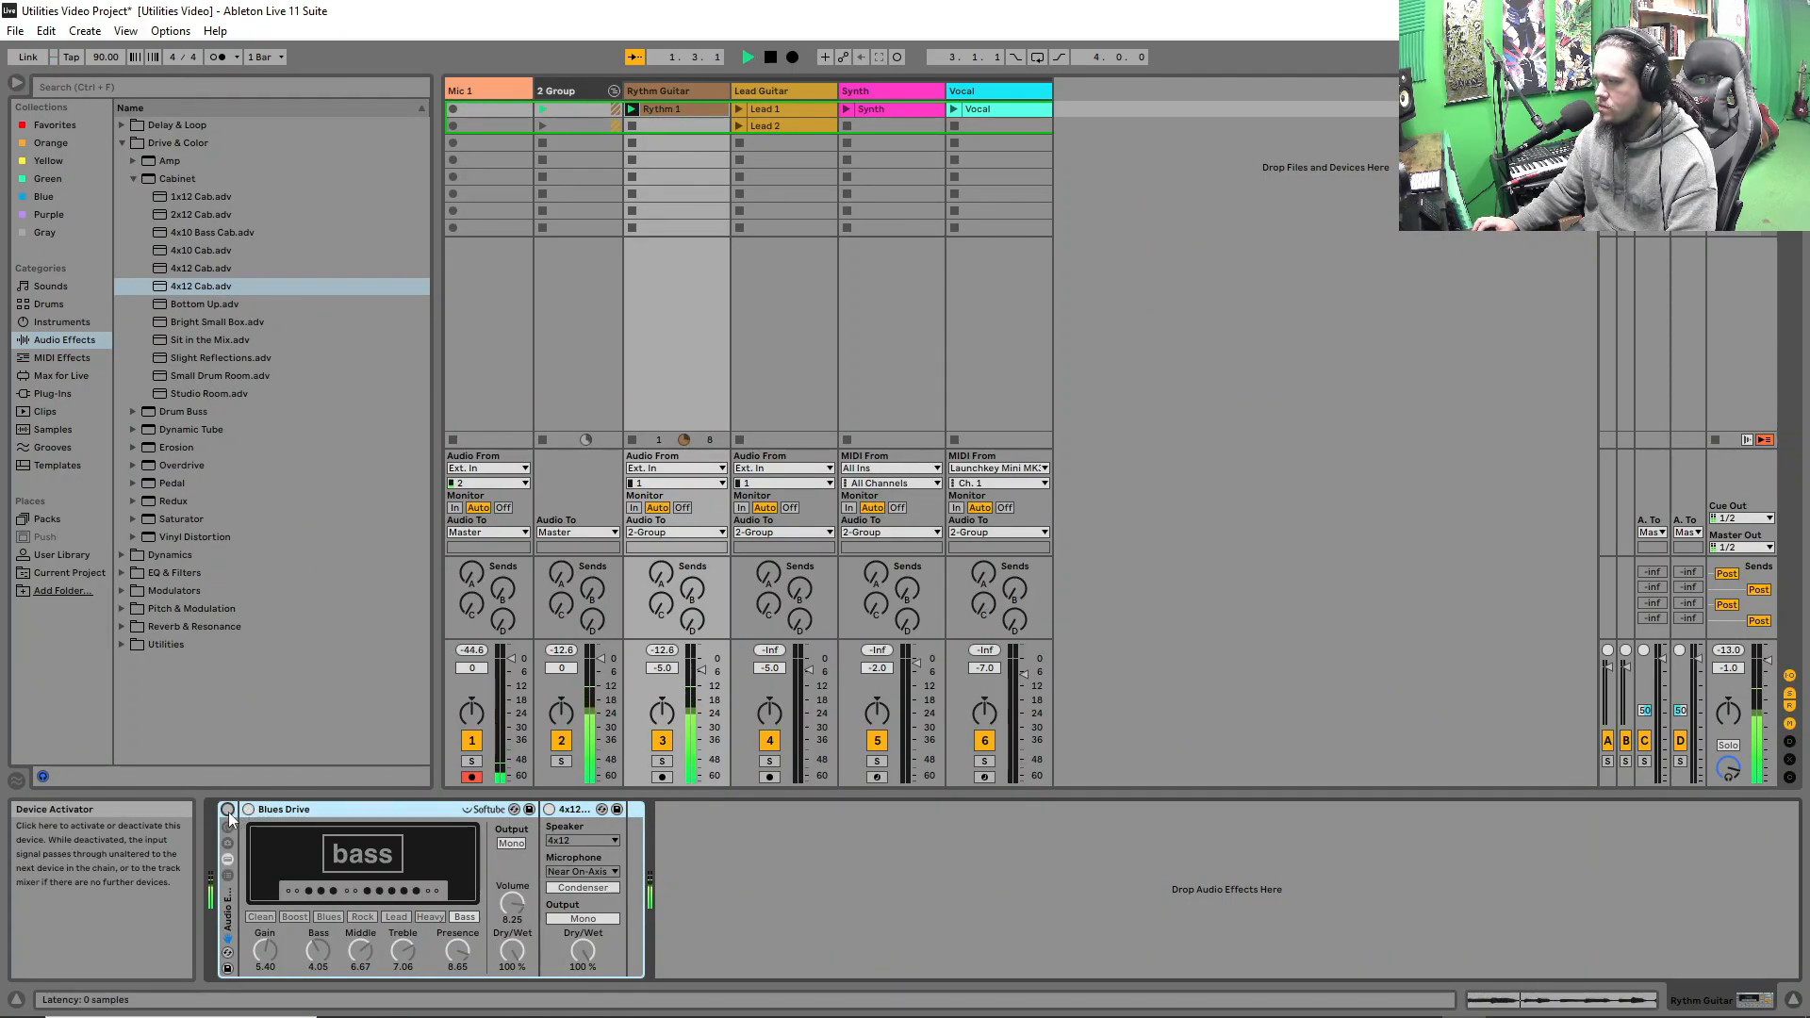
{"action": "key", "text": "space"}
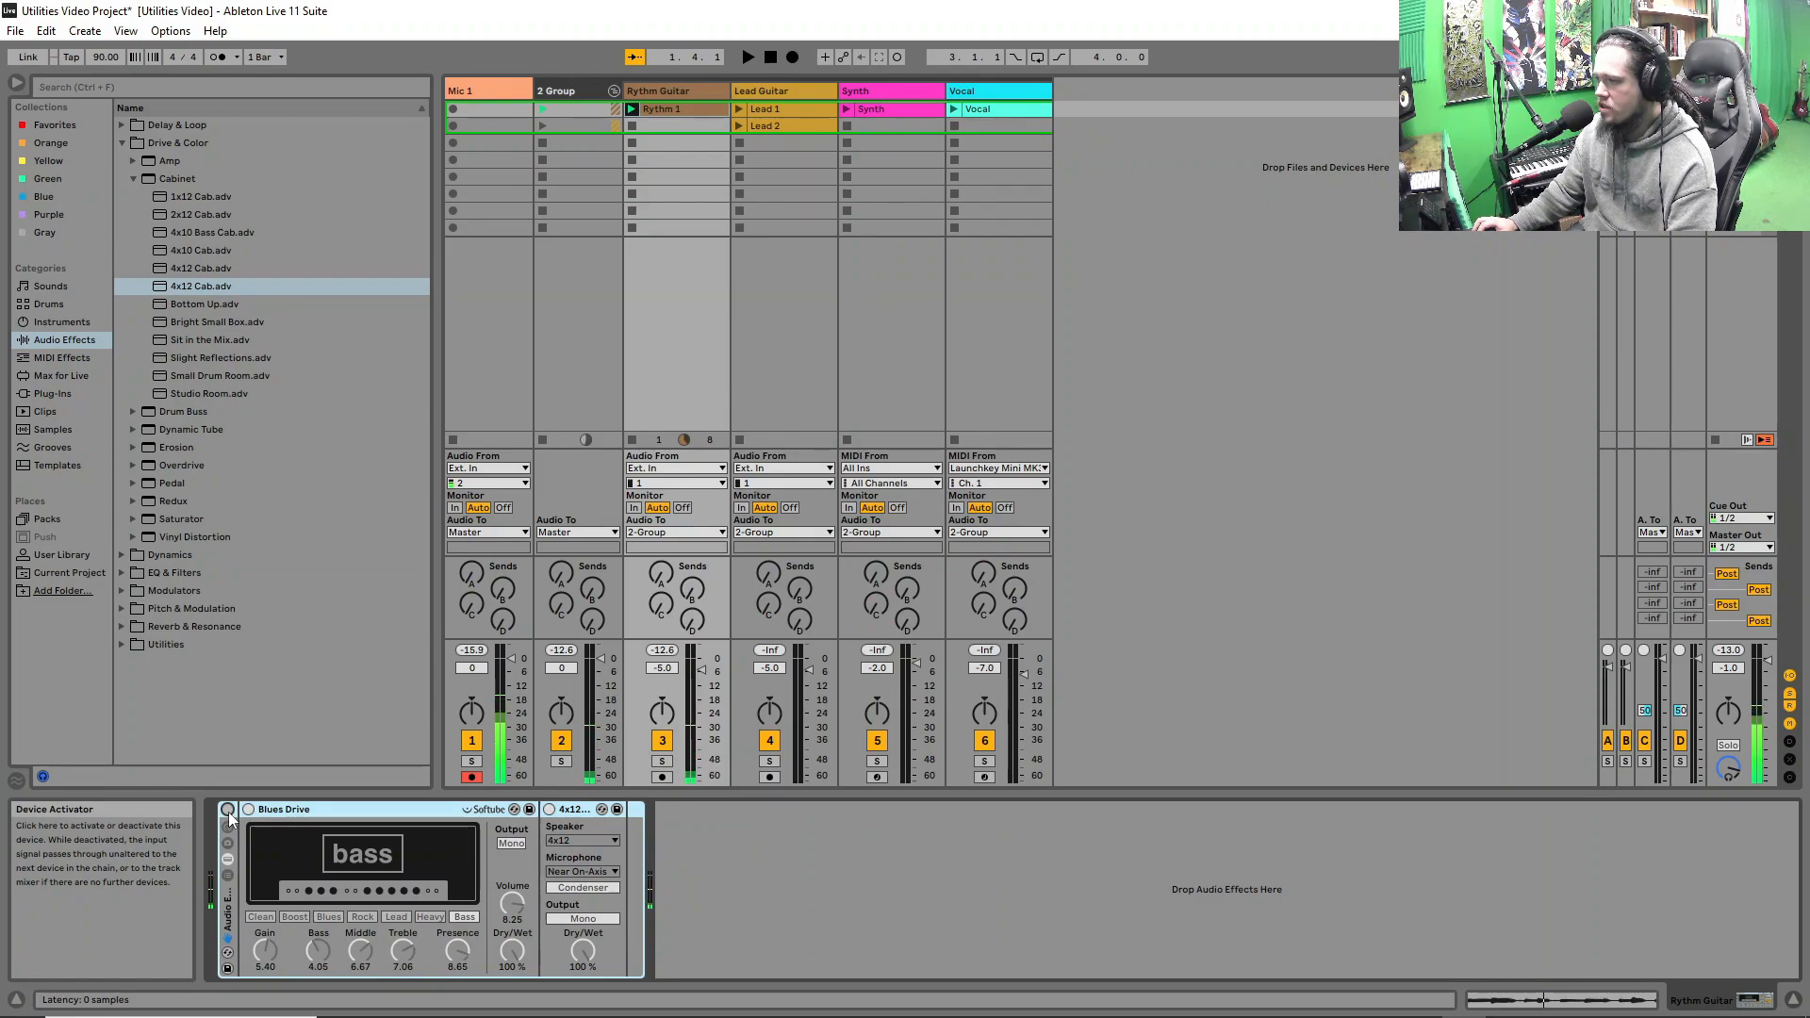
{"action": "left_click", "coordinate": [228, 810]}
{"action": "key", "text": "space"}
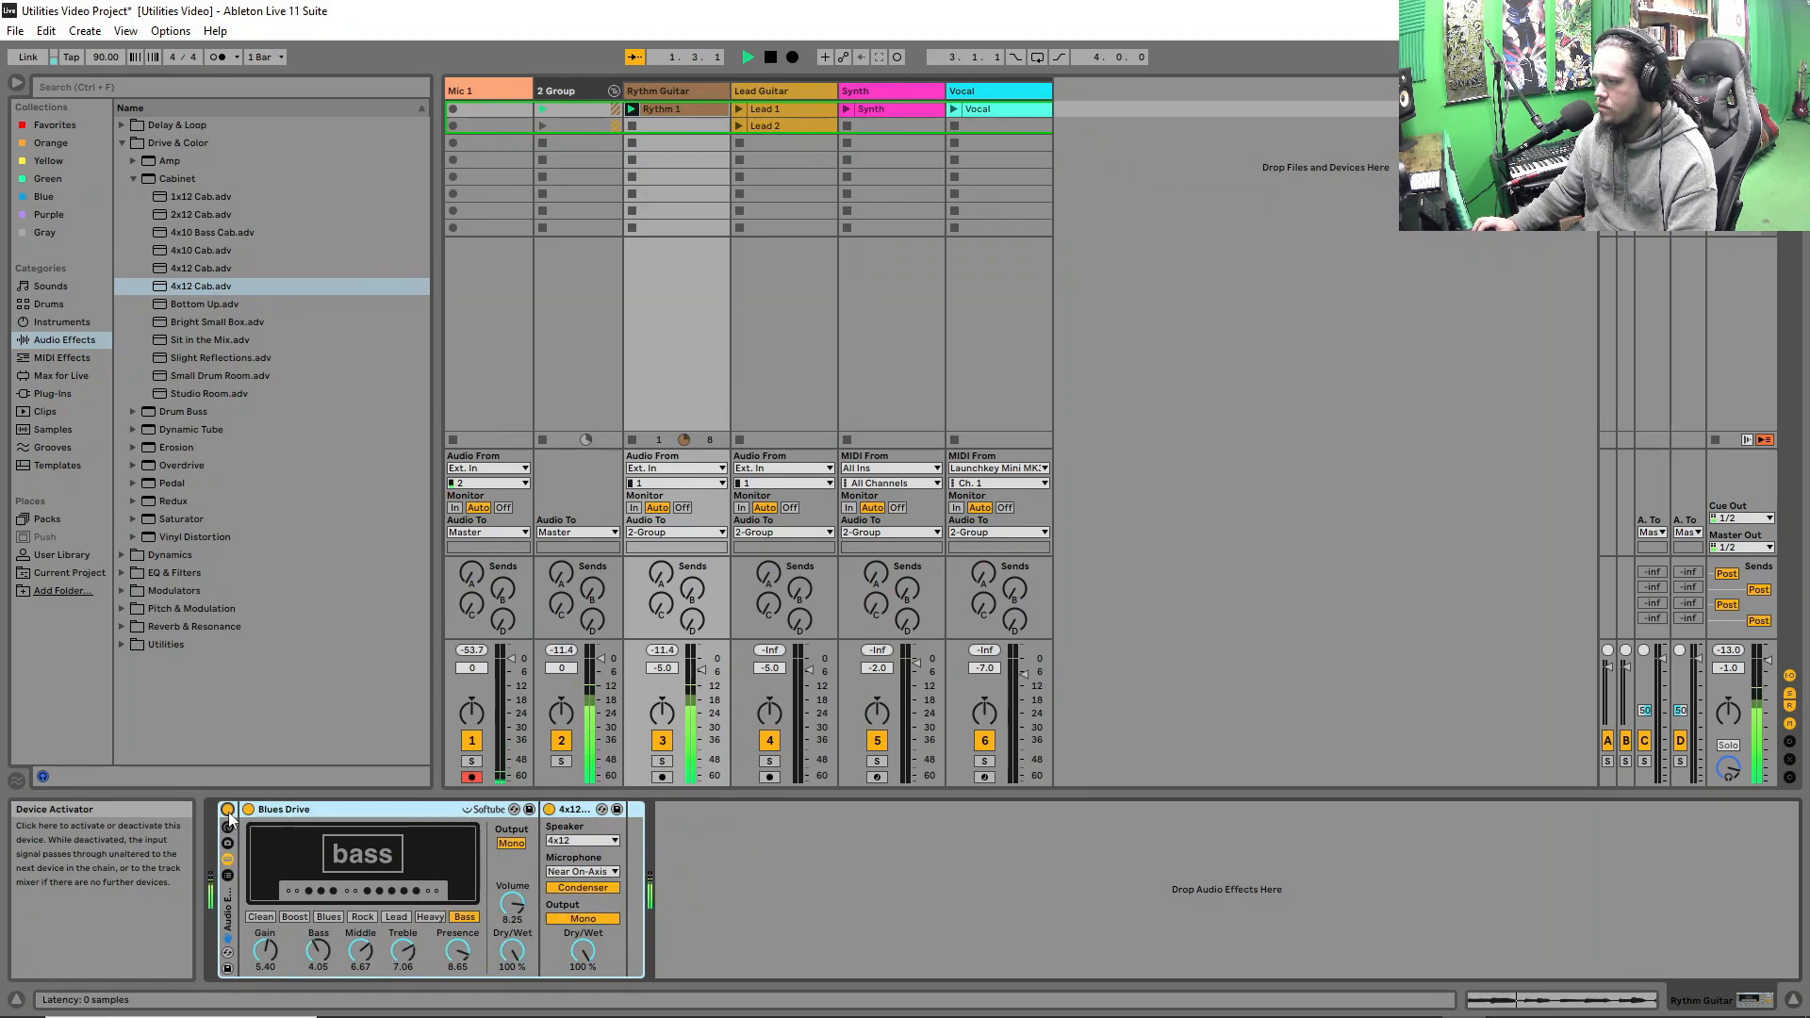
{"action": "key", "text": "space"}
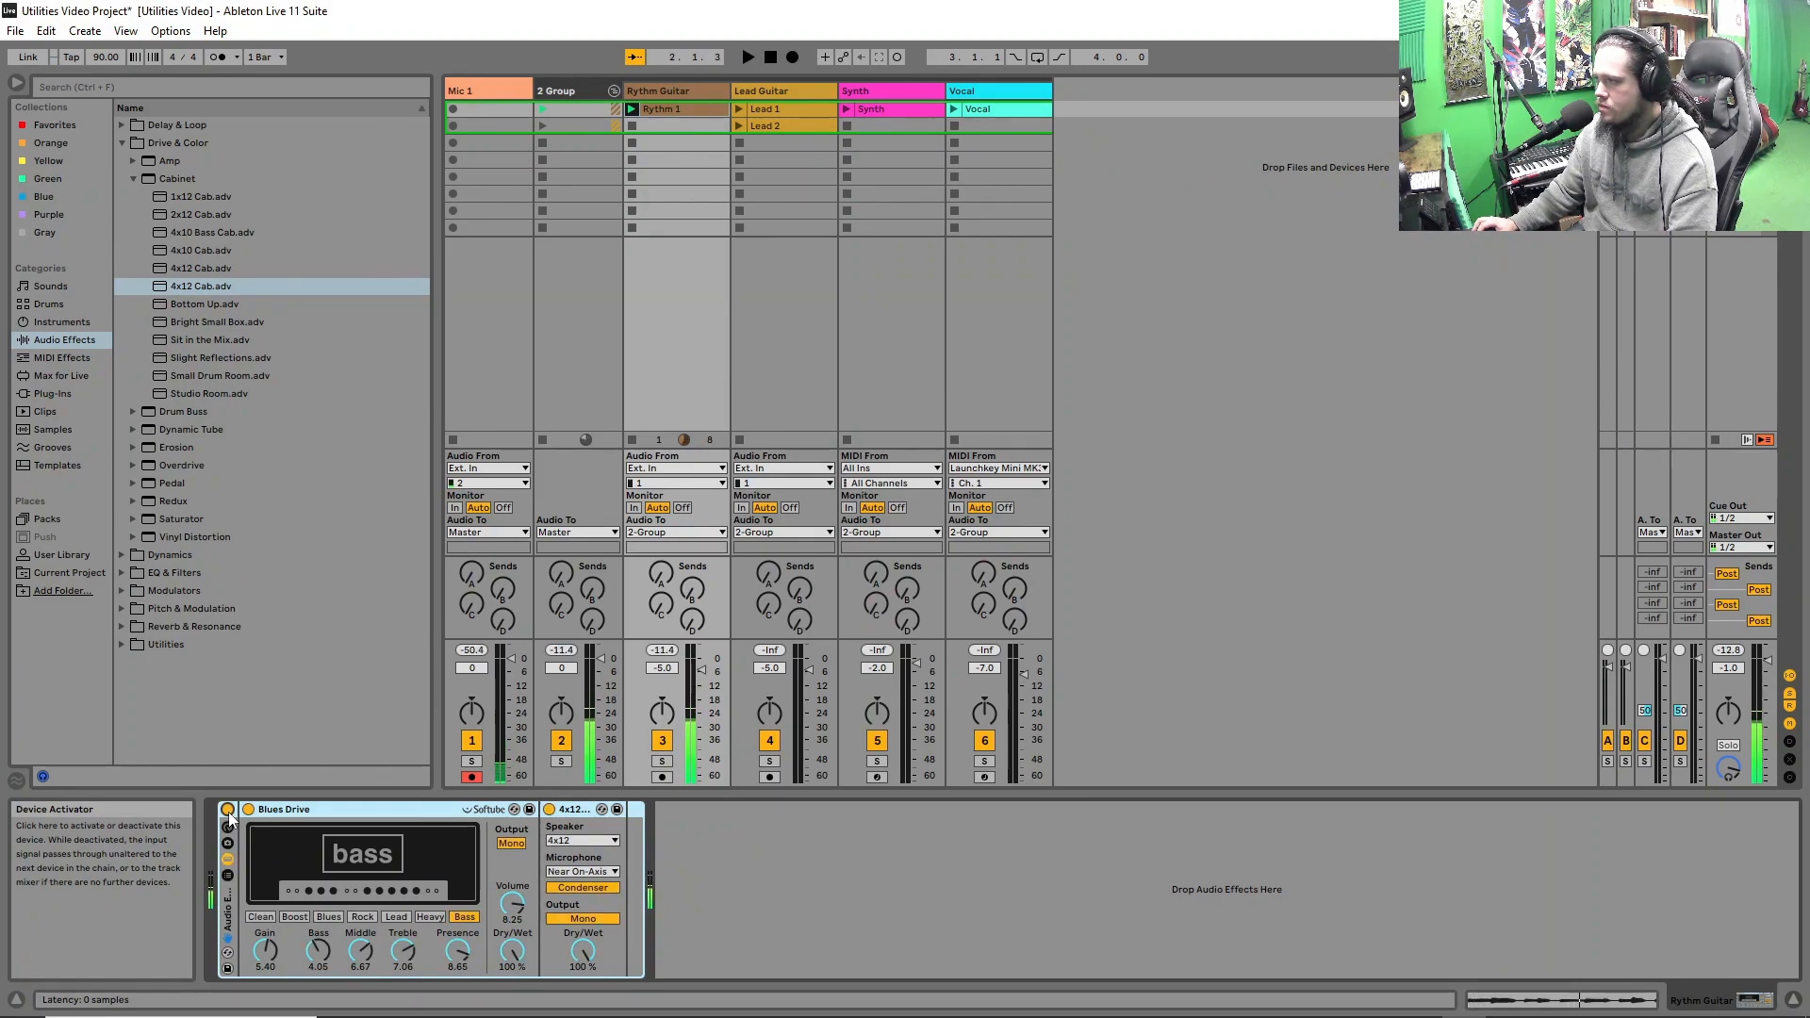
- Add a default Cabinet effect after the amp and cabinet rack on the Rythm Guitar track
{"action": "left_click", "coordinate": [133, 179]}
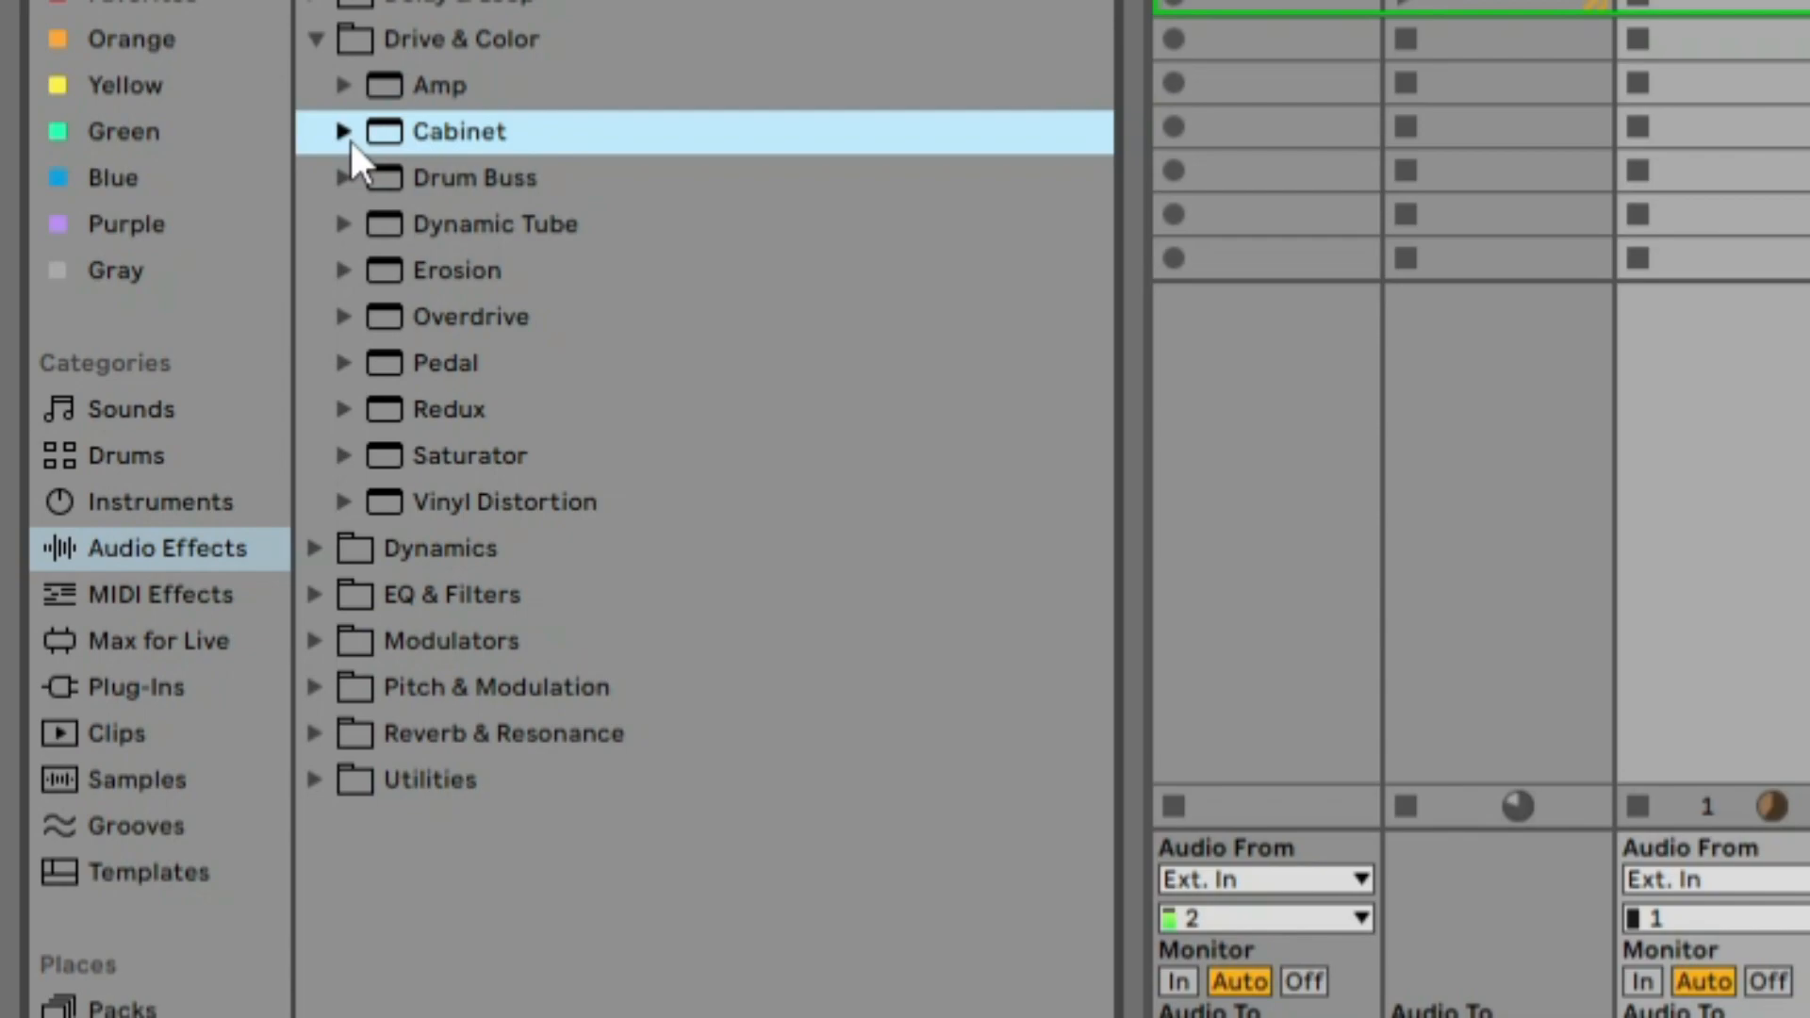
{"action": "left_click", "coordinate": [344, 133]}
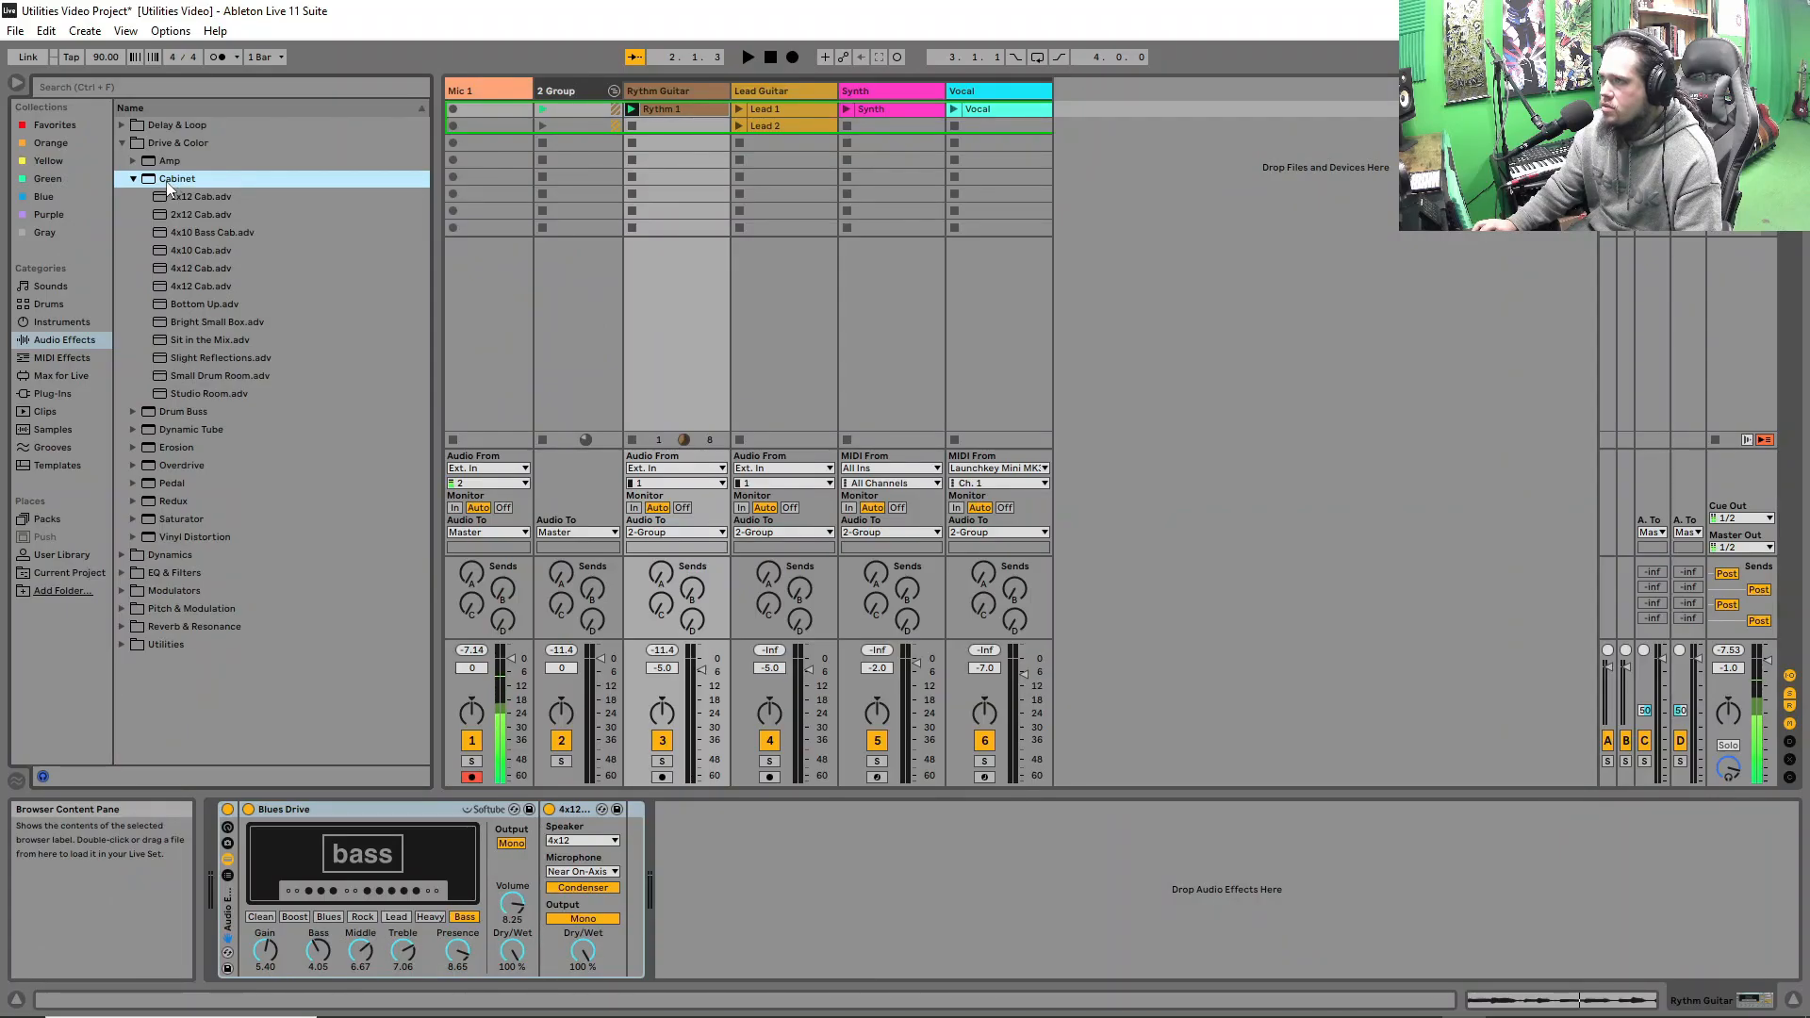
{"action": "left_click_drag", "start_coordinate": [436, 138], "coordinate": [542, 138]}
{"action": "left_click_drag", "start_coordinate": [210, 181], "coordinate": [711, 858]}
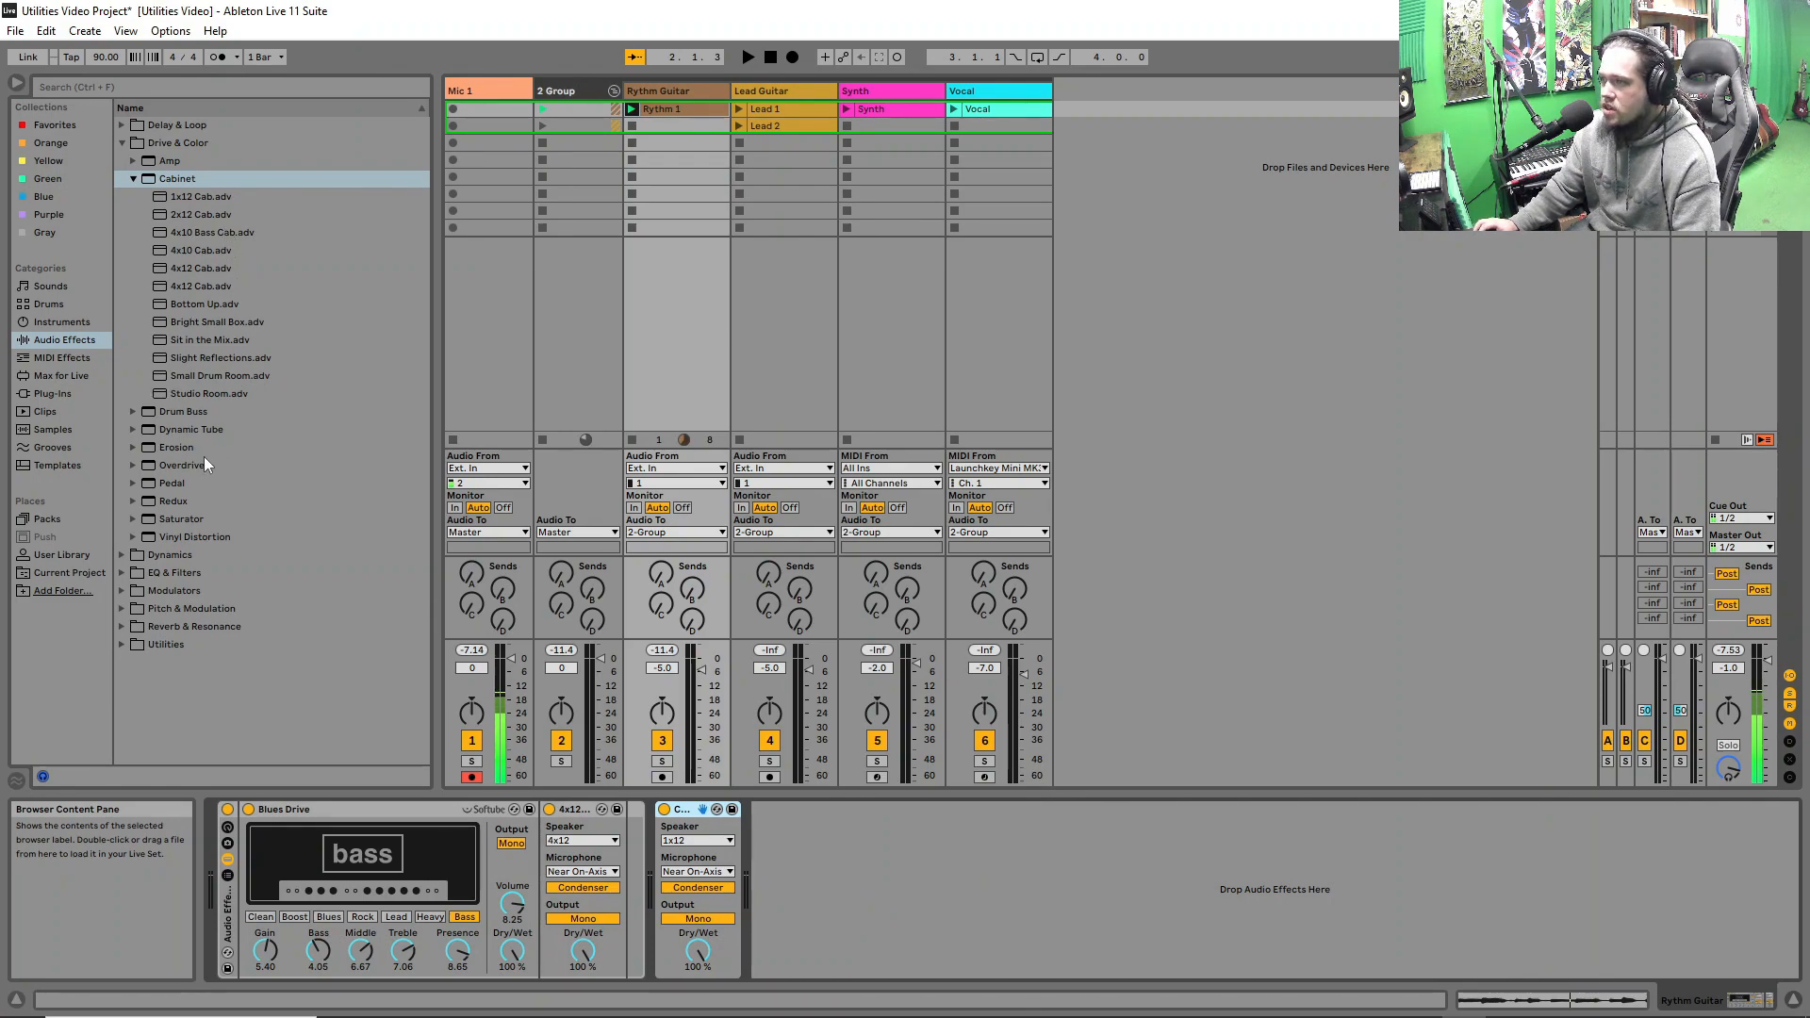
- Add a default EQ Eight from the EQ & Filters folder to the end of the guitar's device chain
{"action": "left_click", "coordinate": [122, 572]}
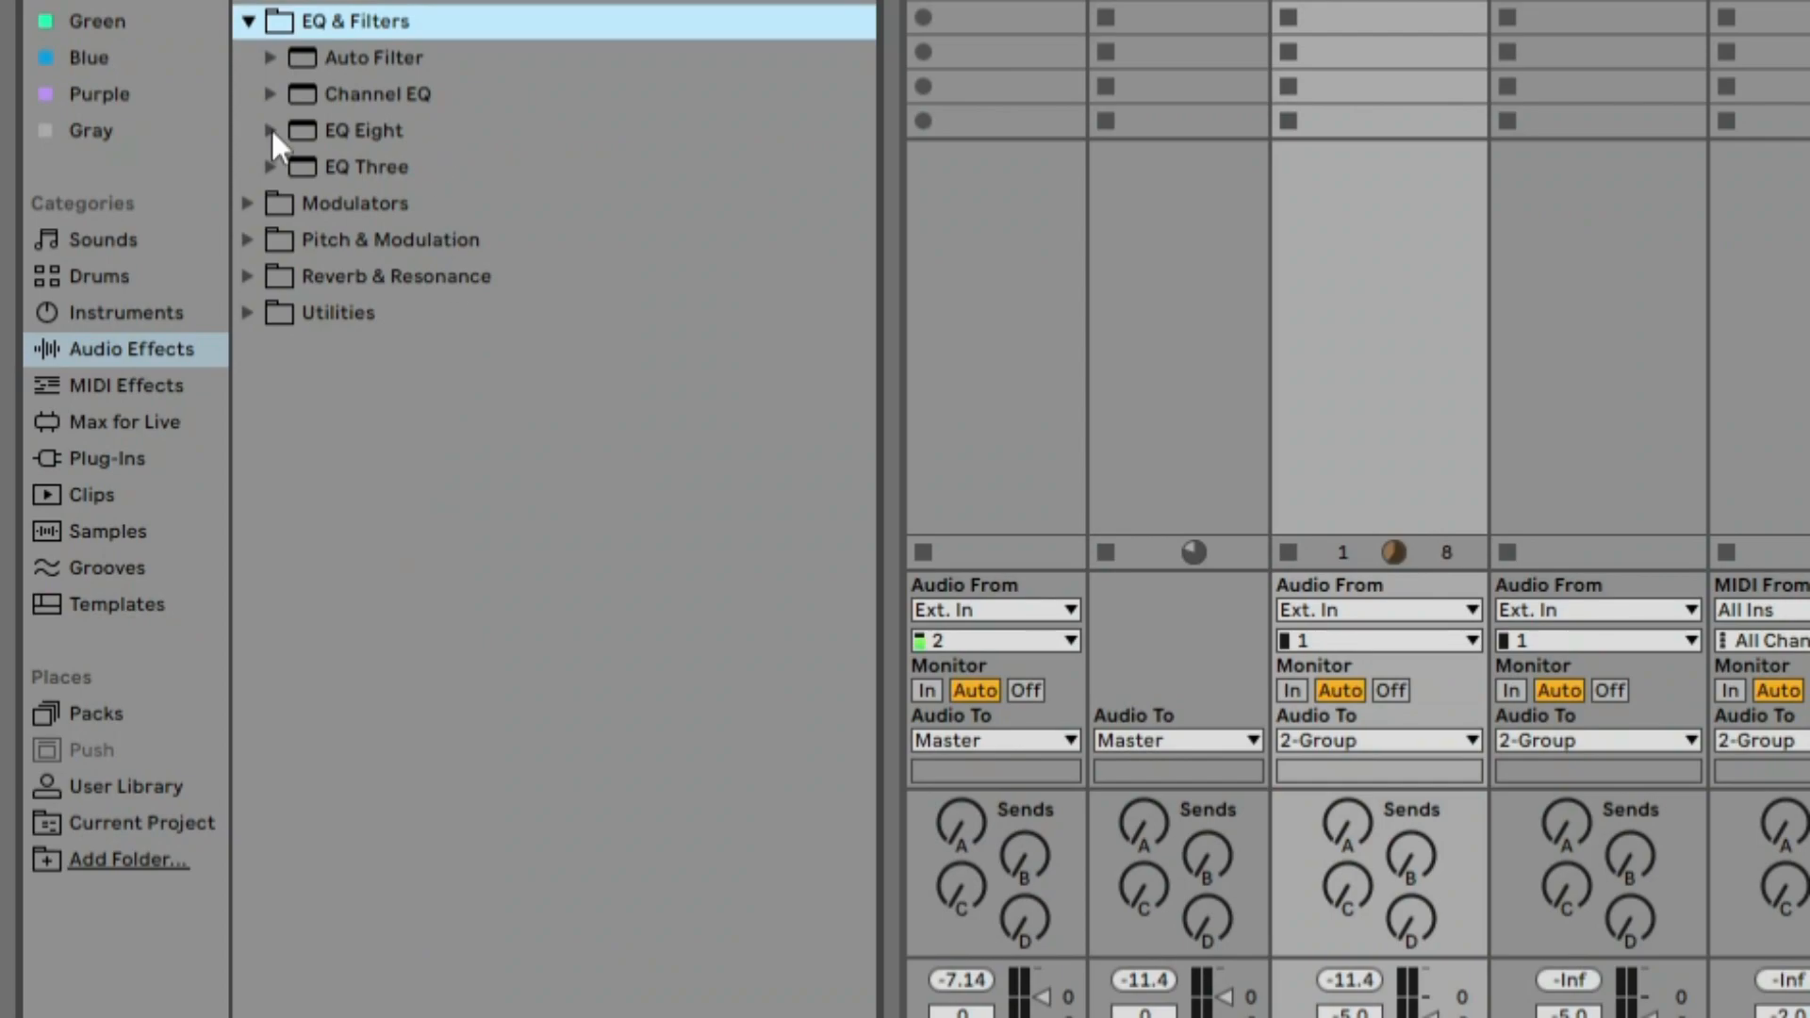
{"action": "left_click", "coordinate": [271, 131]}
{"action": "left_click", "coordinate": [295, 201]}
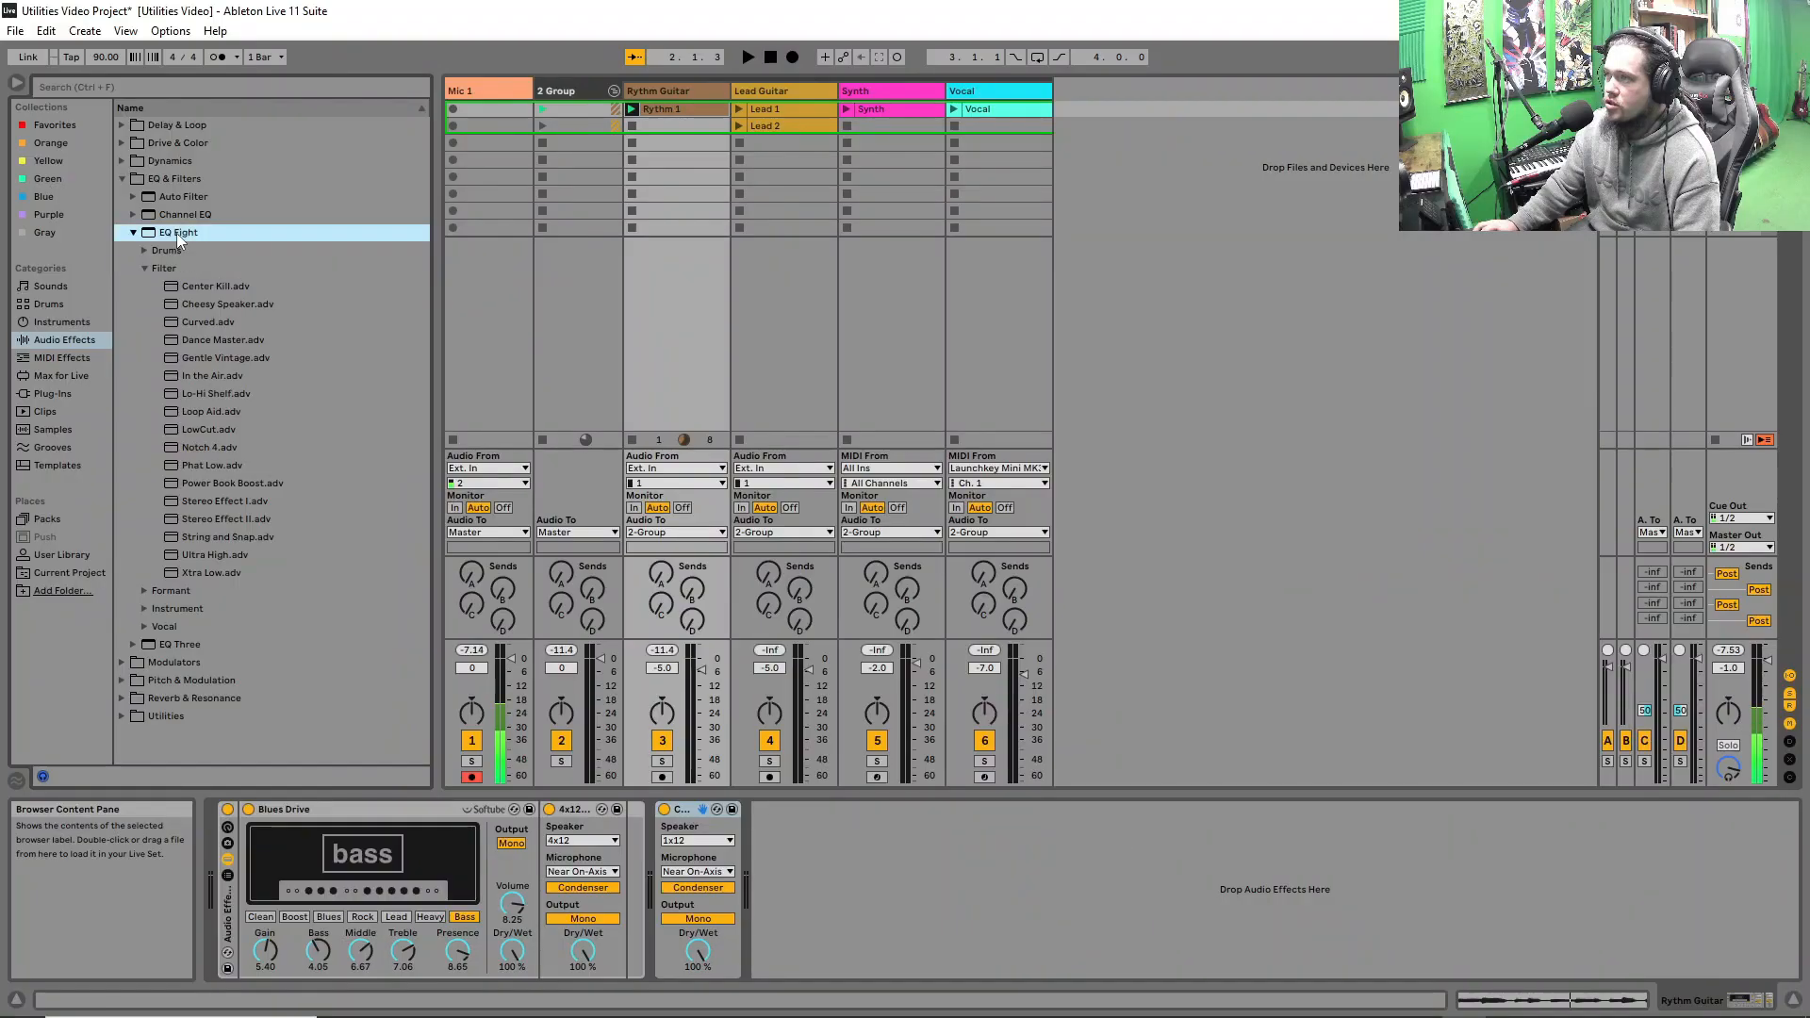
{"action": "double_click", "coordinate": [359, 128]}
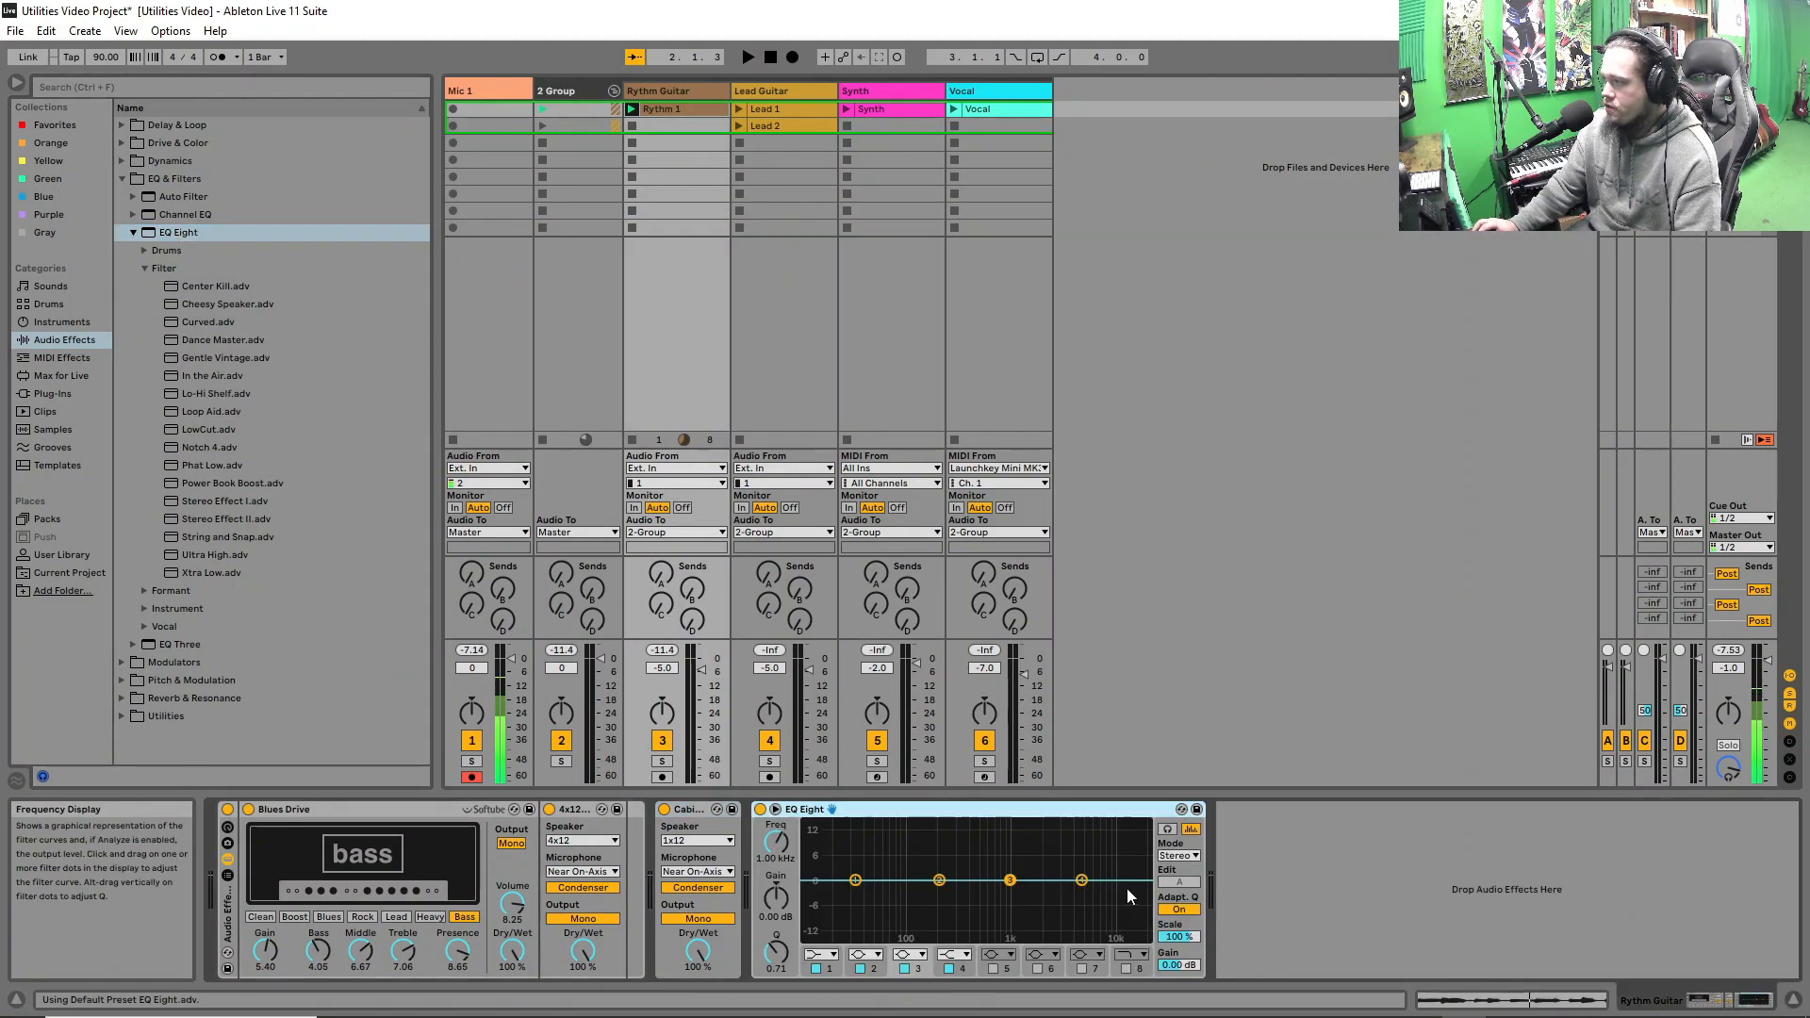
- Add the Lo-Hi Shelf preset after EQ Eight, and delete it together with EQ Eight and the standalone Cabinet
{"action": "left_click_drag", "start_coordinate": [216, 393], "coordinate": [1422, 838]}
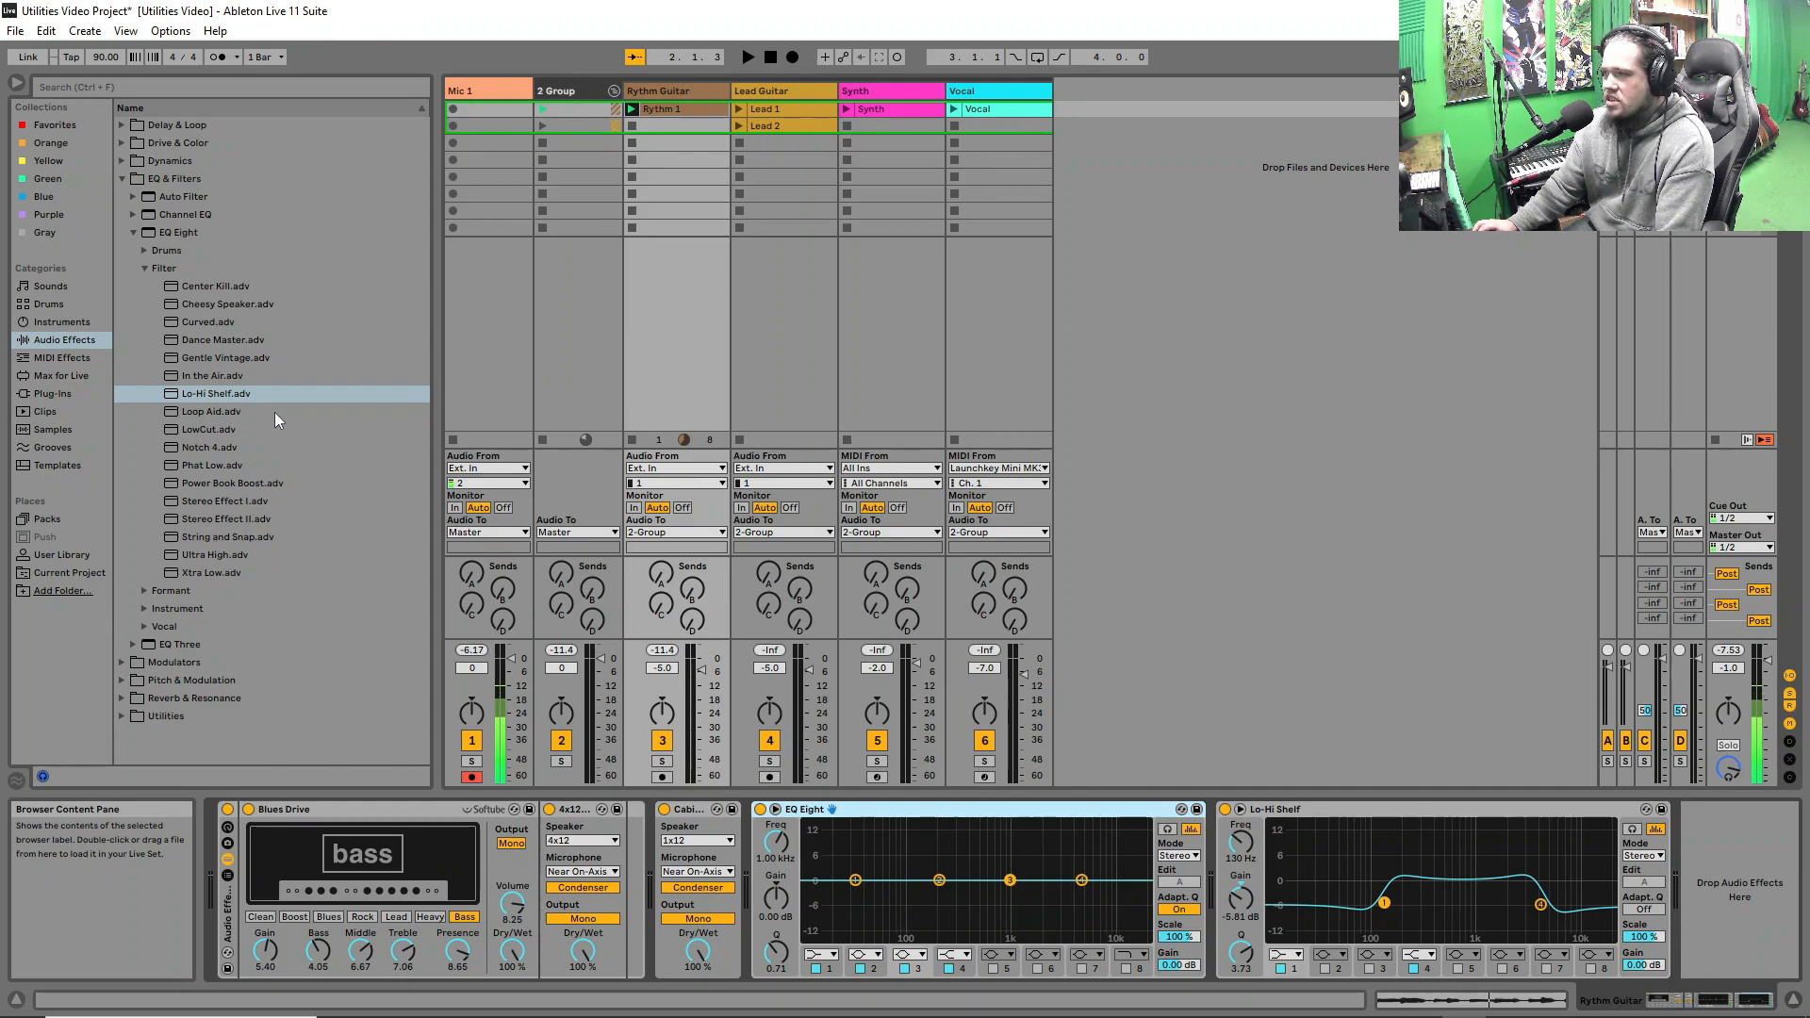
{"action": "left_click", "coordinate": [1332, 813]}
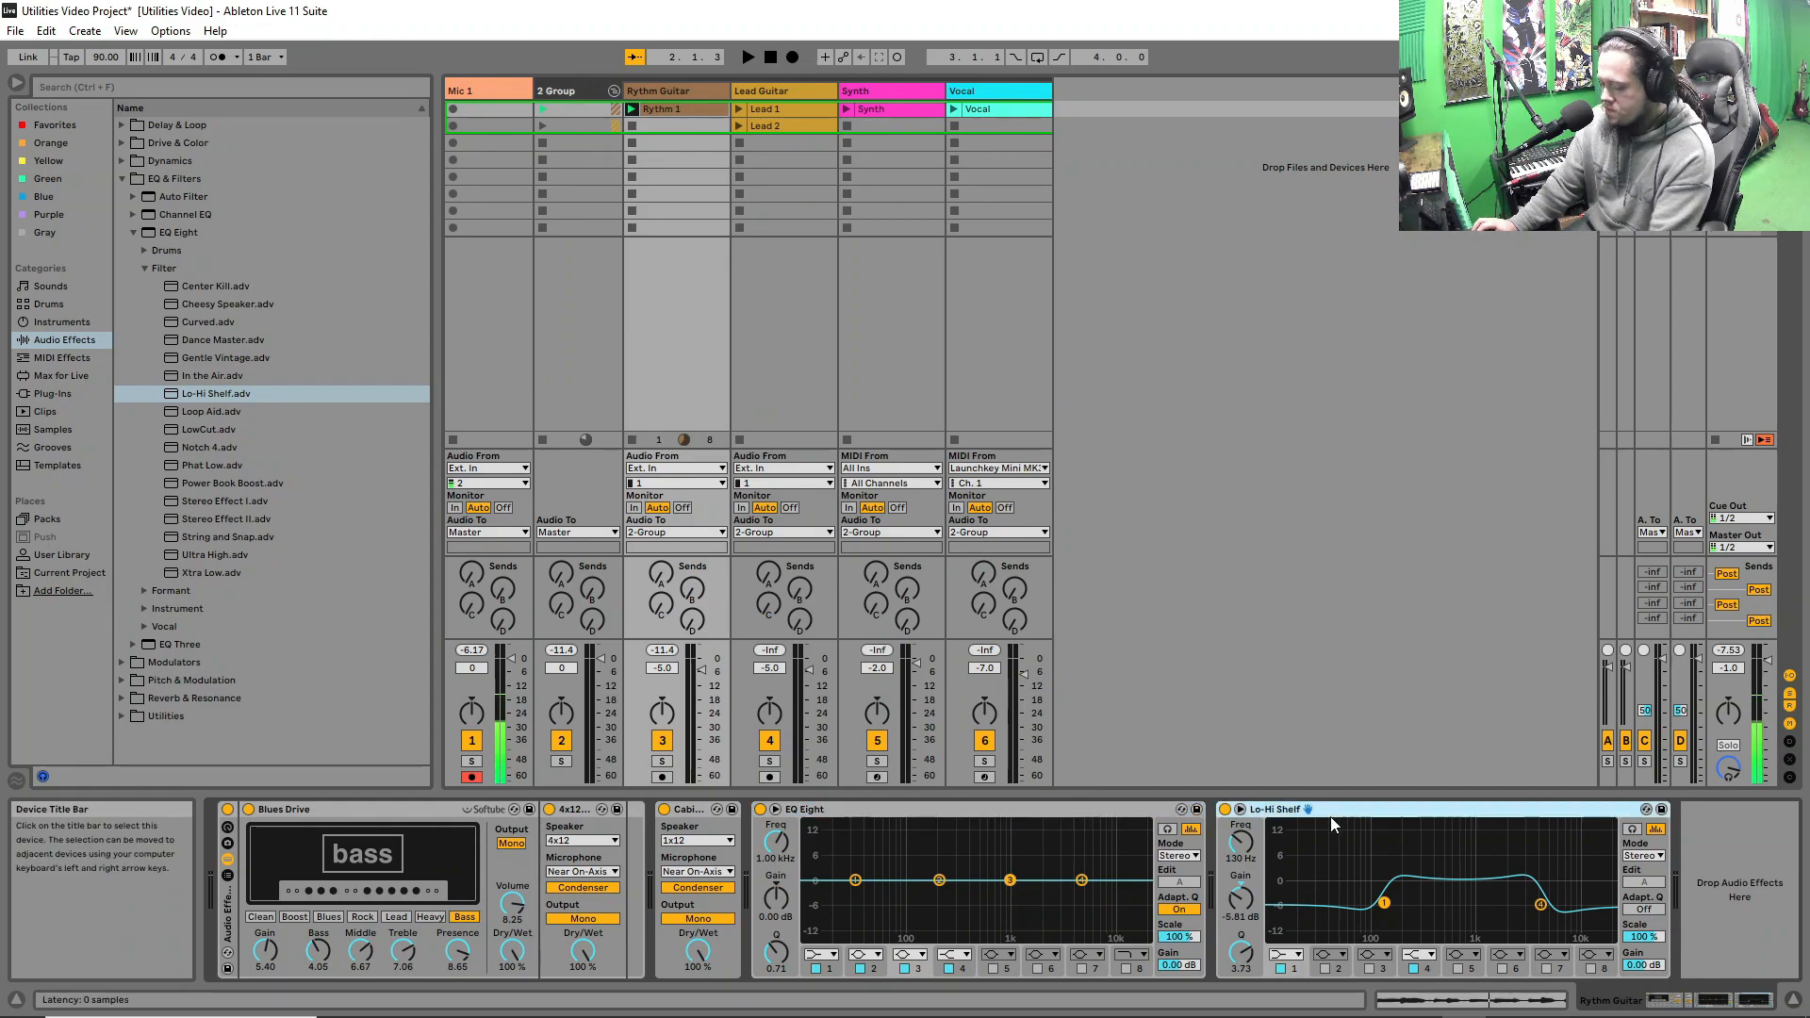
{"action": "key", "text": "Delete"}
{"action": "key", "text": "Delete"}
{"action": "key", "text": "Delete"}
- Add a default Gate from the Dynamics folder to the Lead Guitar track
{"action": "left_click", "coordinate": [162, 181]}
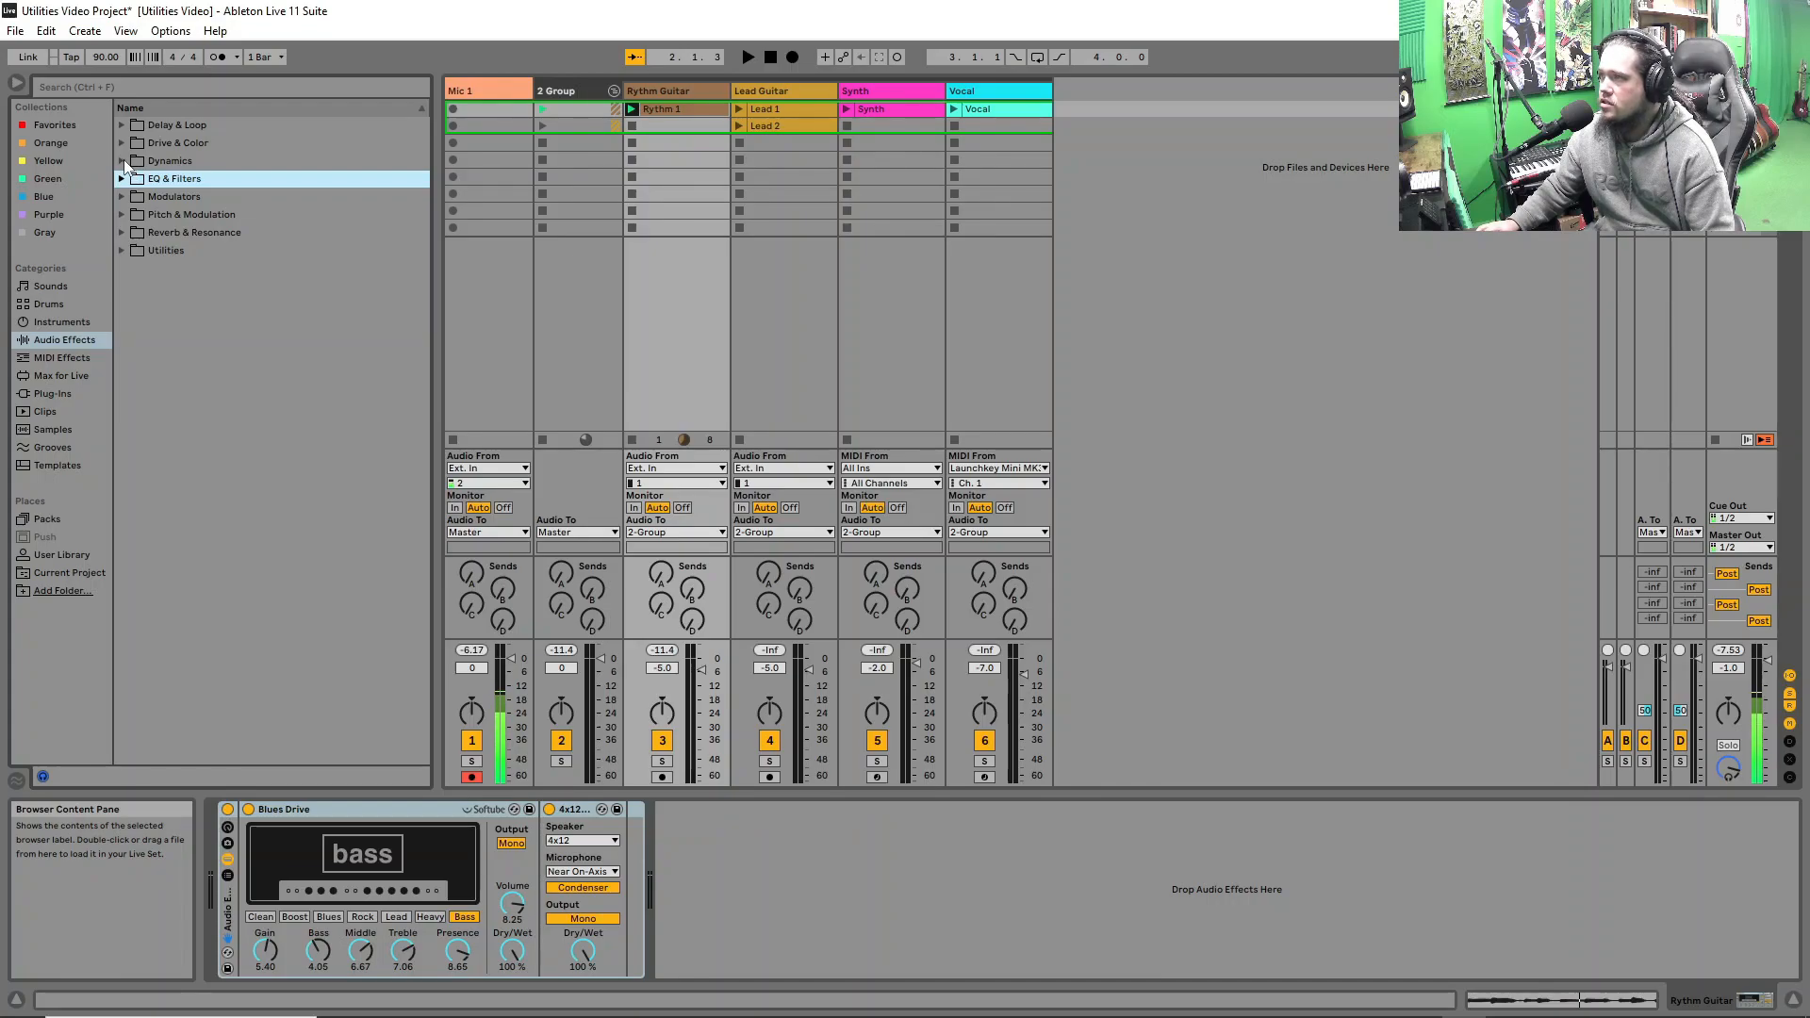
{"action": "left_click", "coordinate": [122, 161]}
{"action": "left_click", "coordinate": [132, 214]}
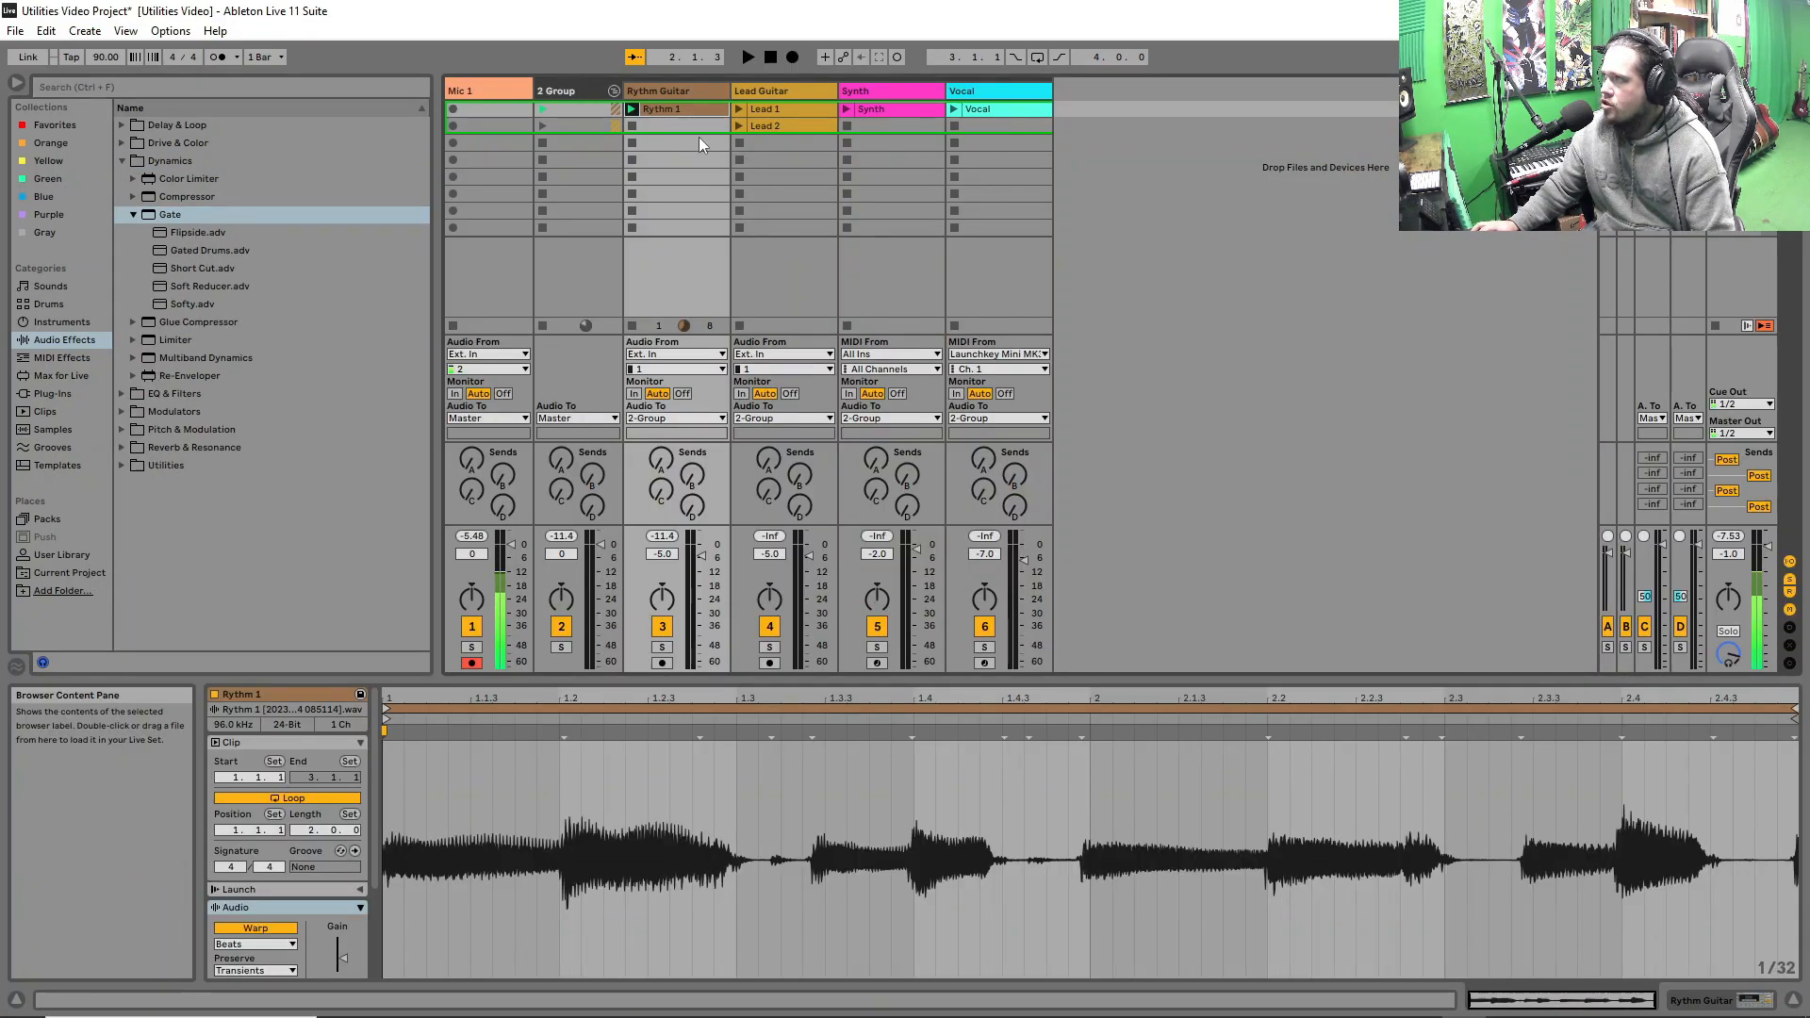
{"action": "left_click", "coordinate": [773, 109]}
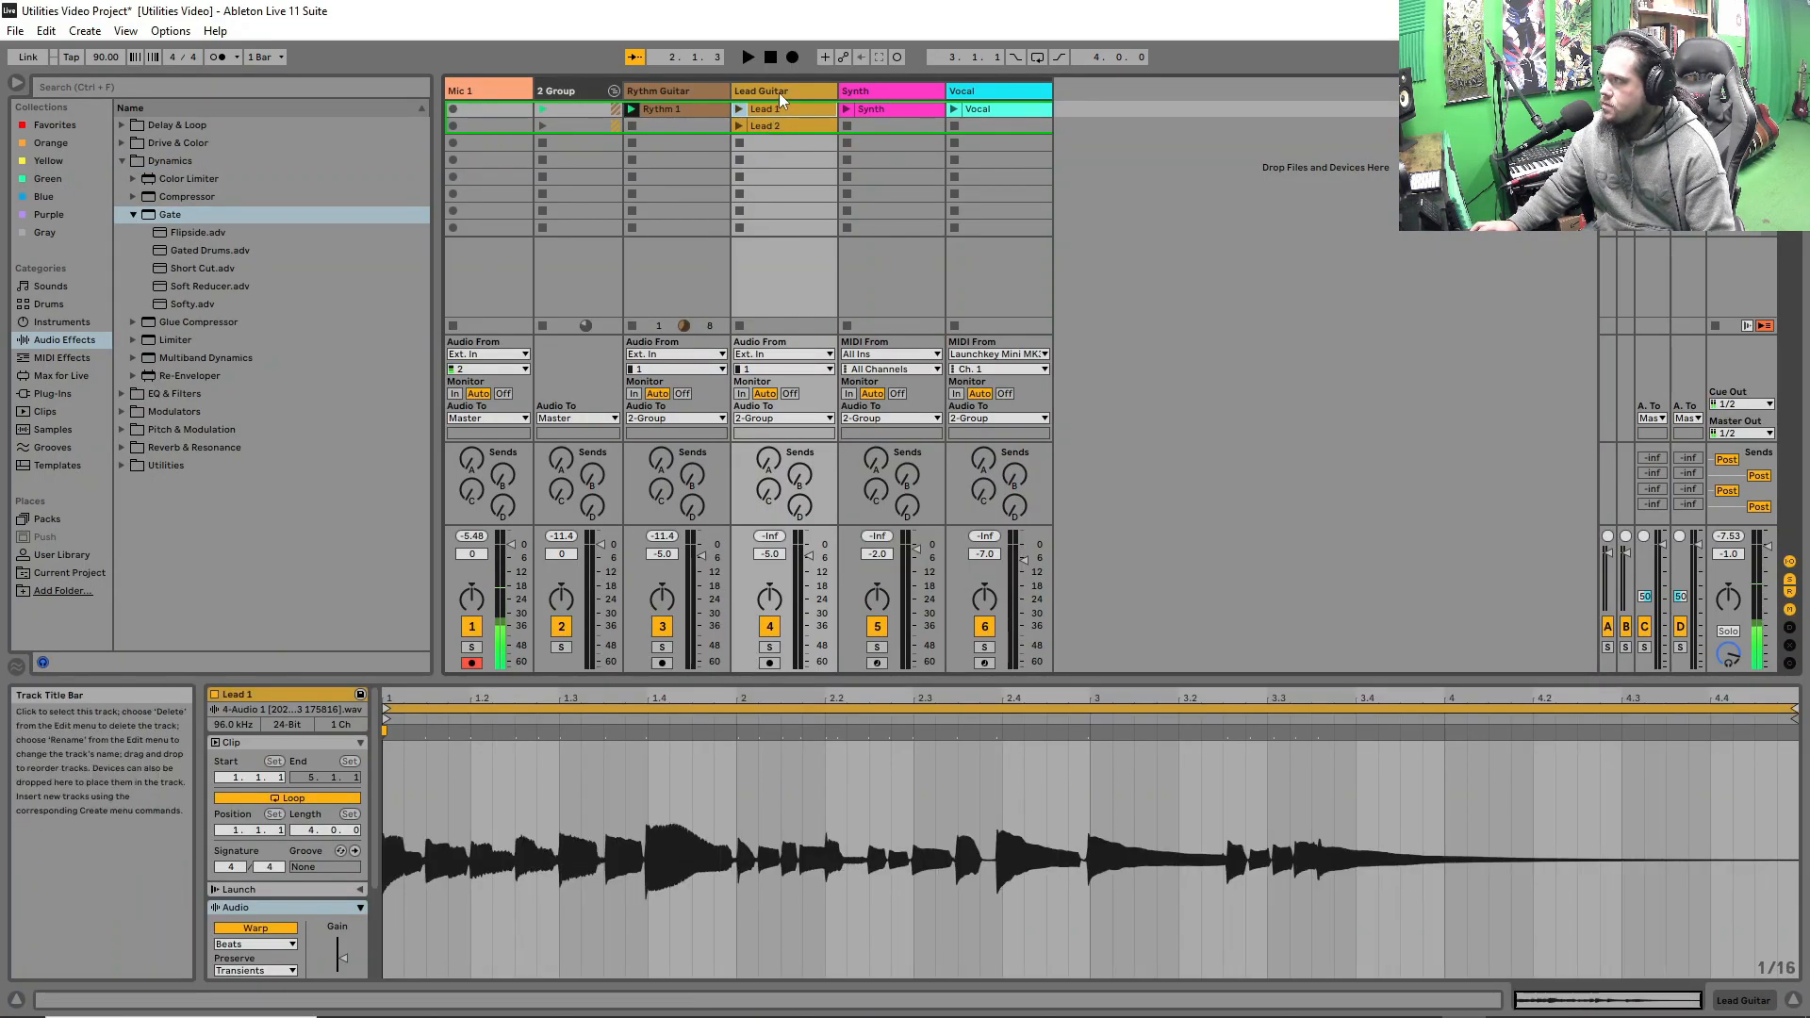
{"action": "left_click", "coordinate": [779, 93]}
{"action": "left_click_drag", "start_coordinate": [179, 214], "coordinate": [244, 853]}
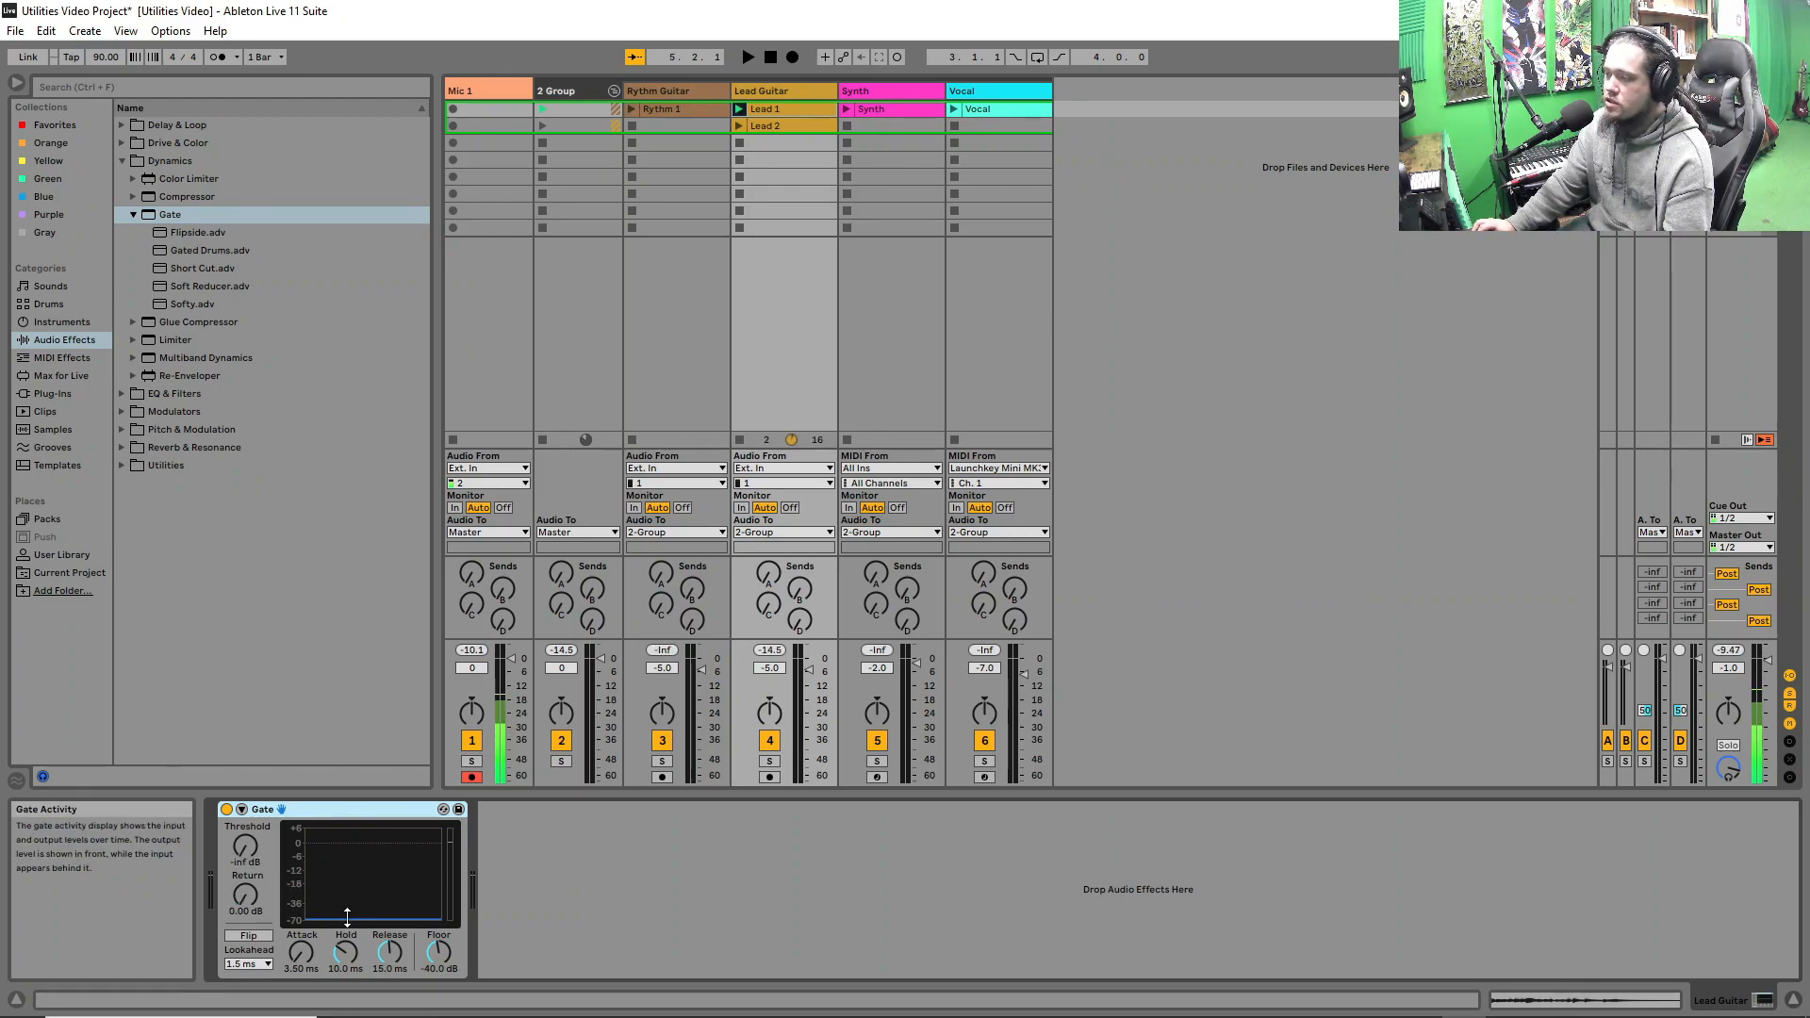
- Try raising the Gate's threshold to about -37.5 dB and higher, and delete the Gate from the Lead Guitar track
{"action": "left_click_drag", "start_coordinate": [347, 917], "coordinate": [348, 902]}
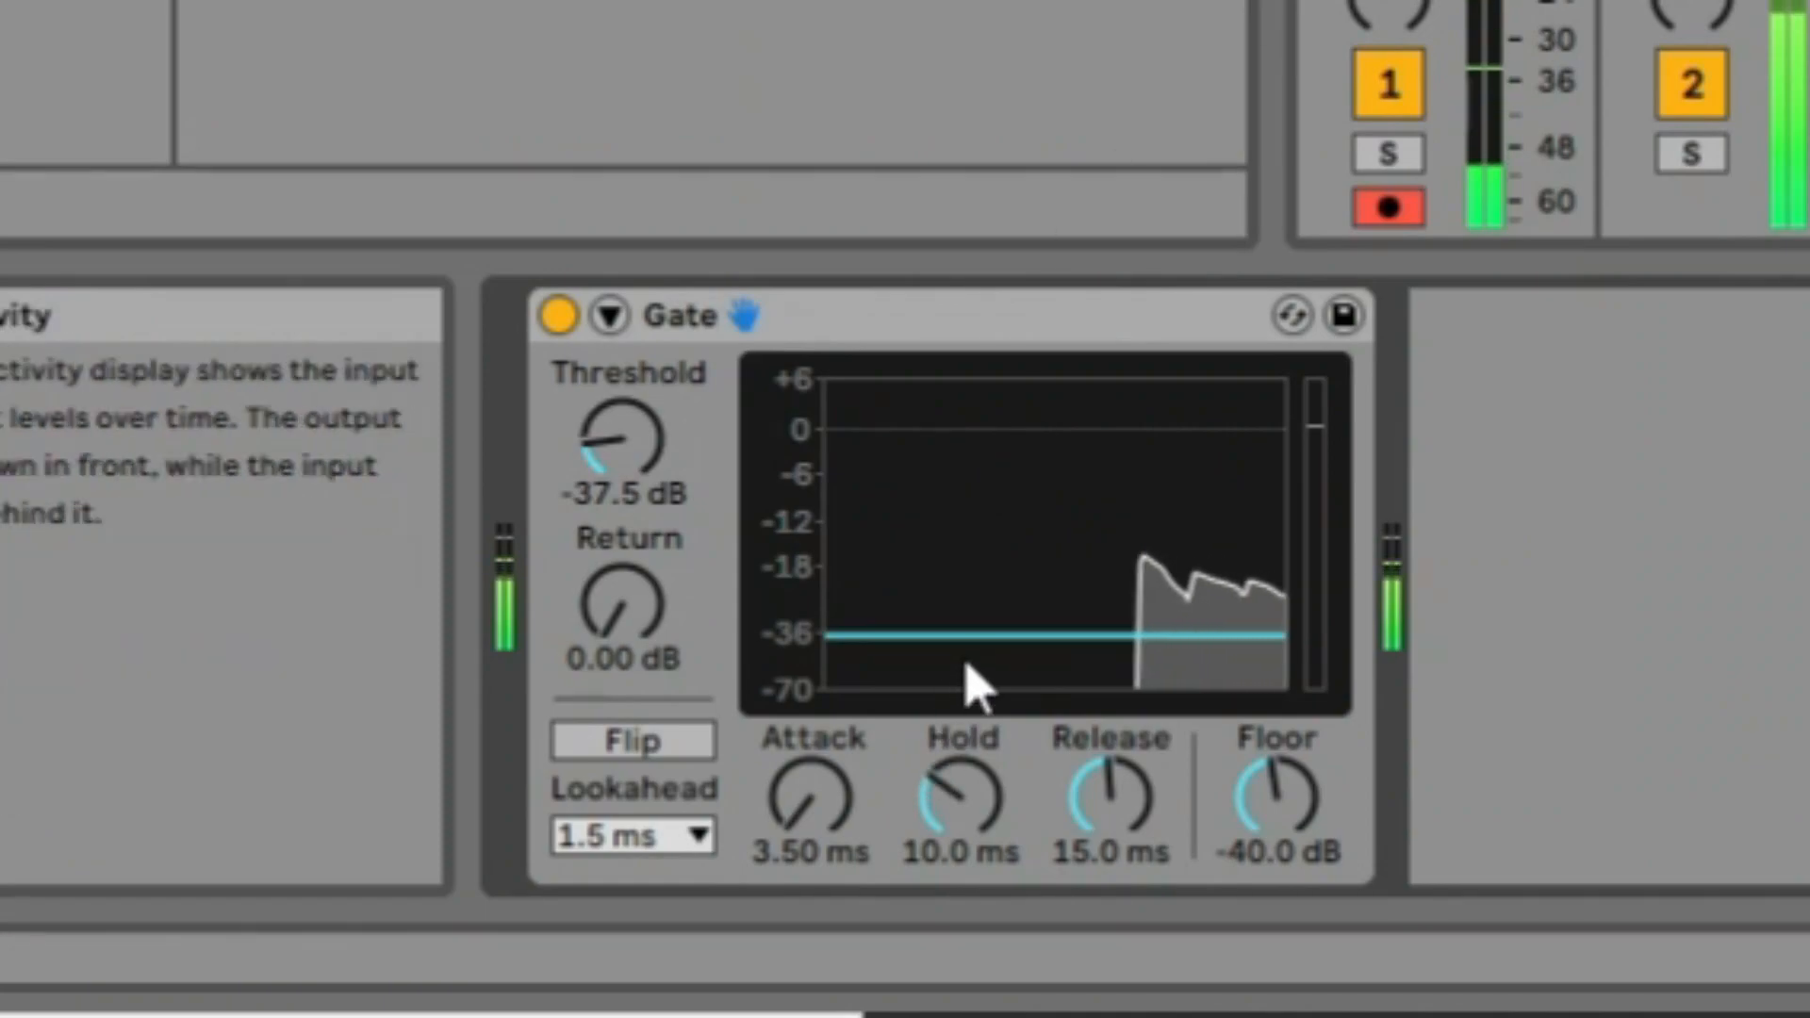
{"action": "left_click_drag", "start_coordinate": [1047, 635], "coordinate": [1046, 591]}
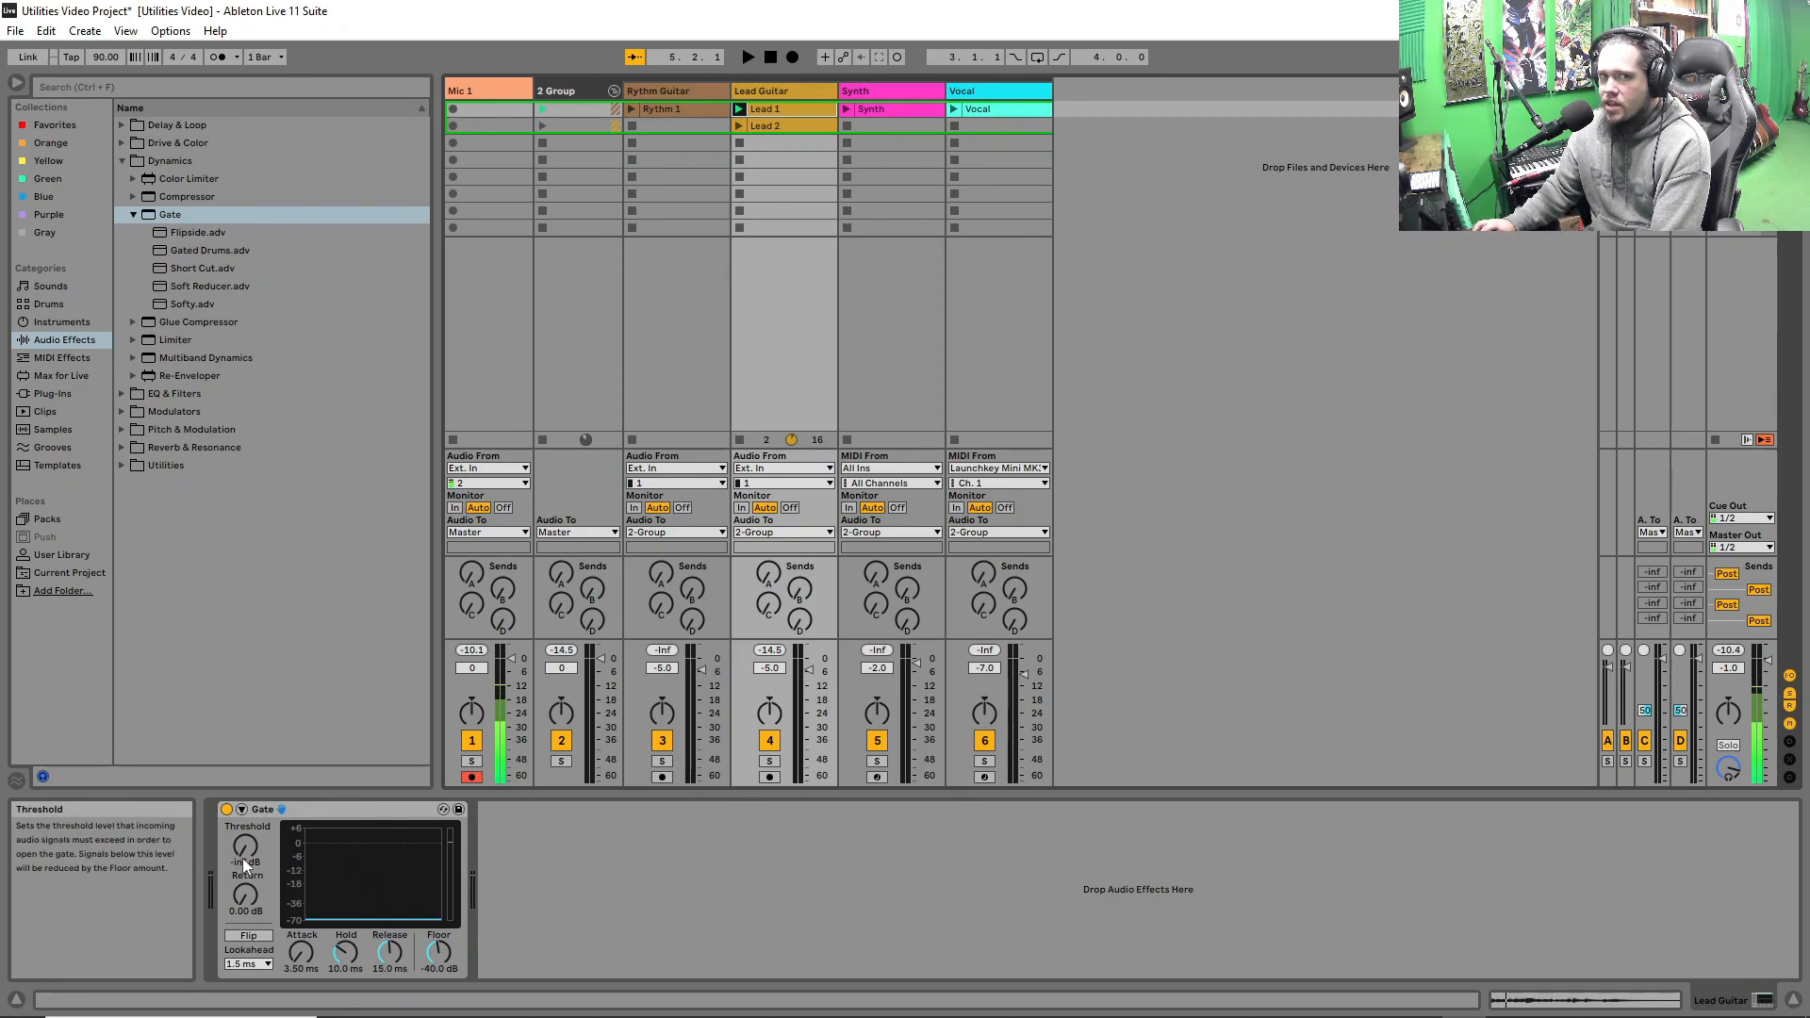
{"action": "left_click", "coordinate": [341, 812]}
{"action": "key", "text": "Delete"}
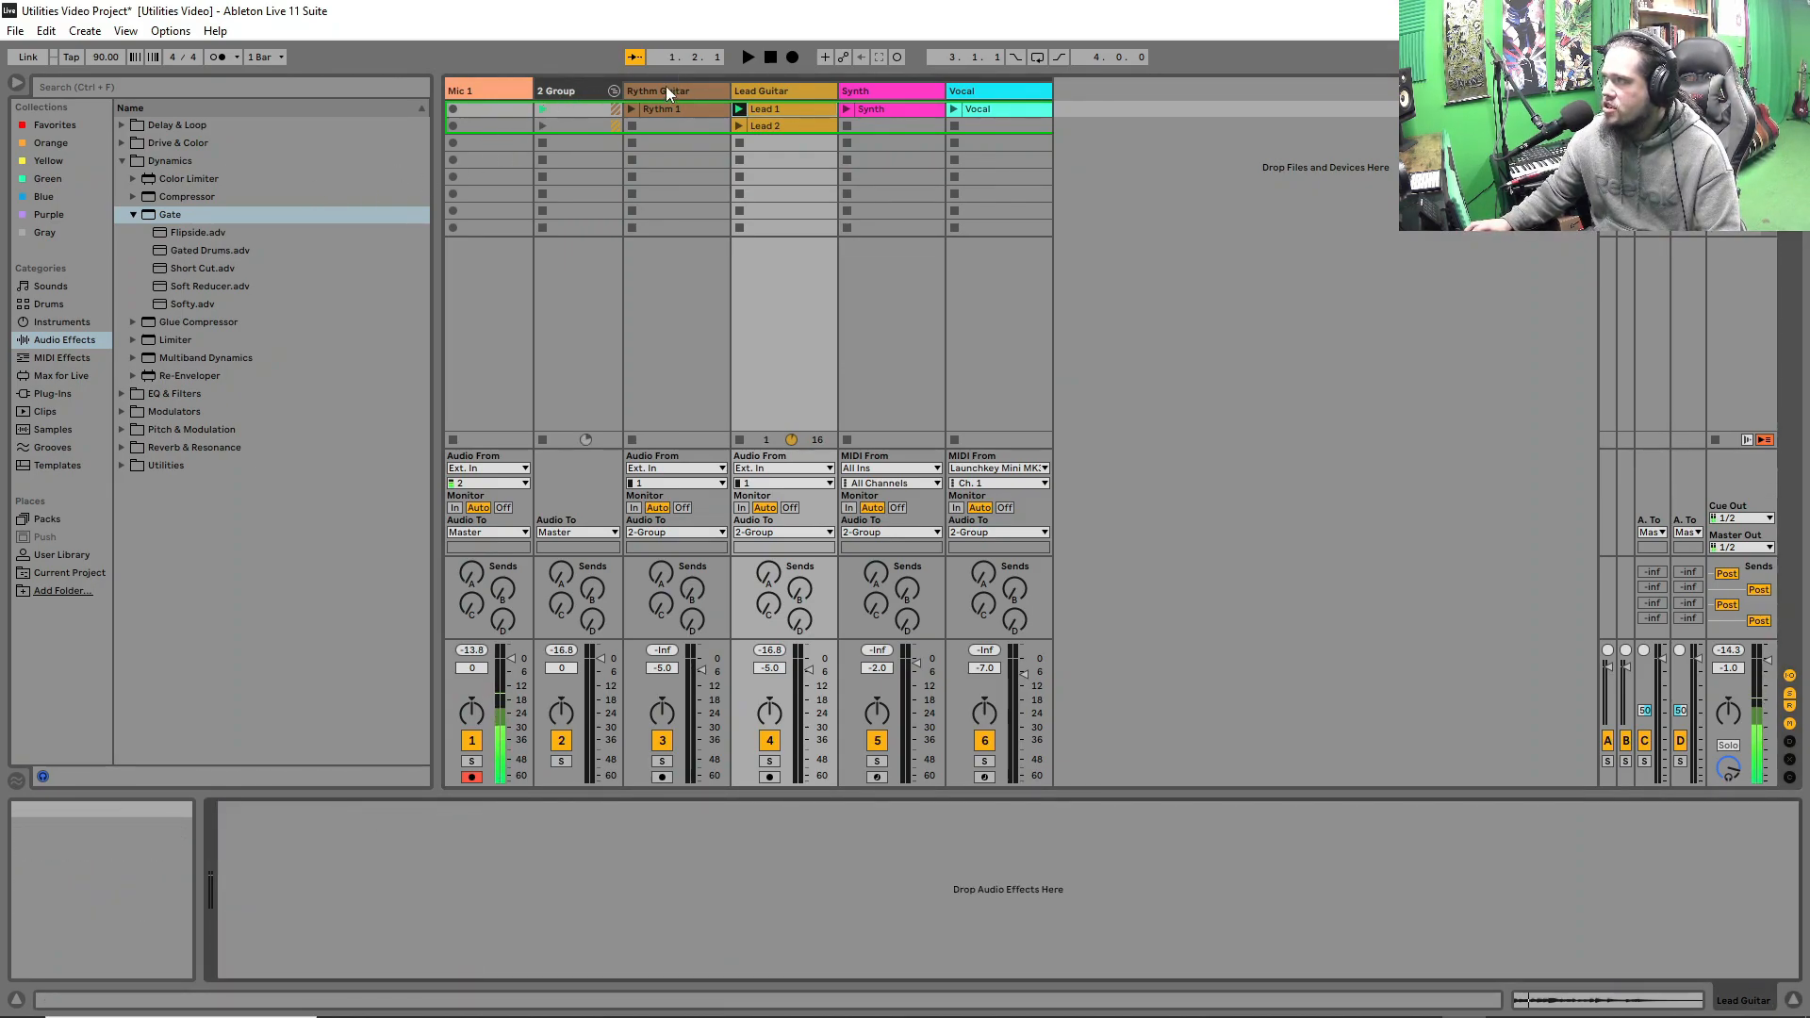
- Add a default Compressor to the Lead Guitar track and set its display to the transfer curve view
{"action": "left_click_drag", "start_coordinate": [173, 198], "coordinate": [689, 194]}
{"action": "left_click_drag", "start_coordinate": [775, 87], "coordinate": [768, 94]}
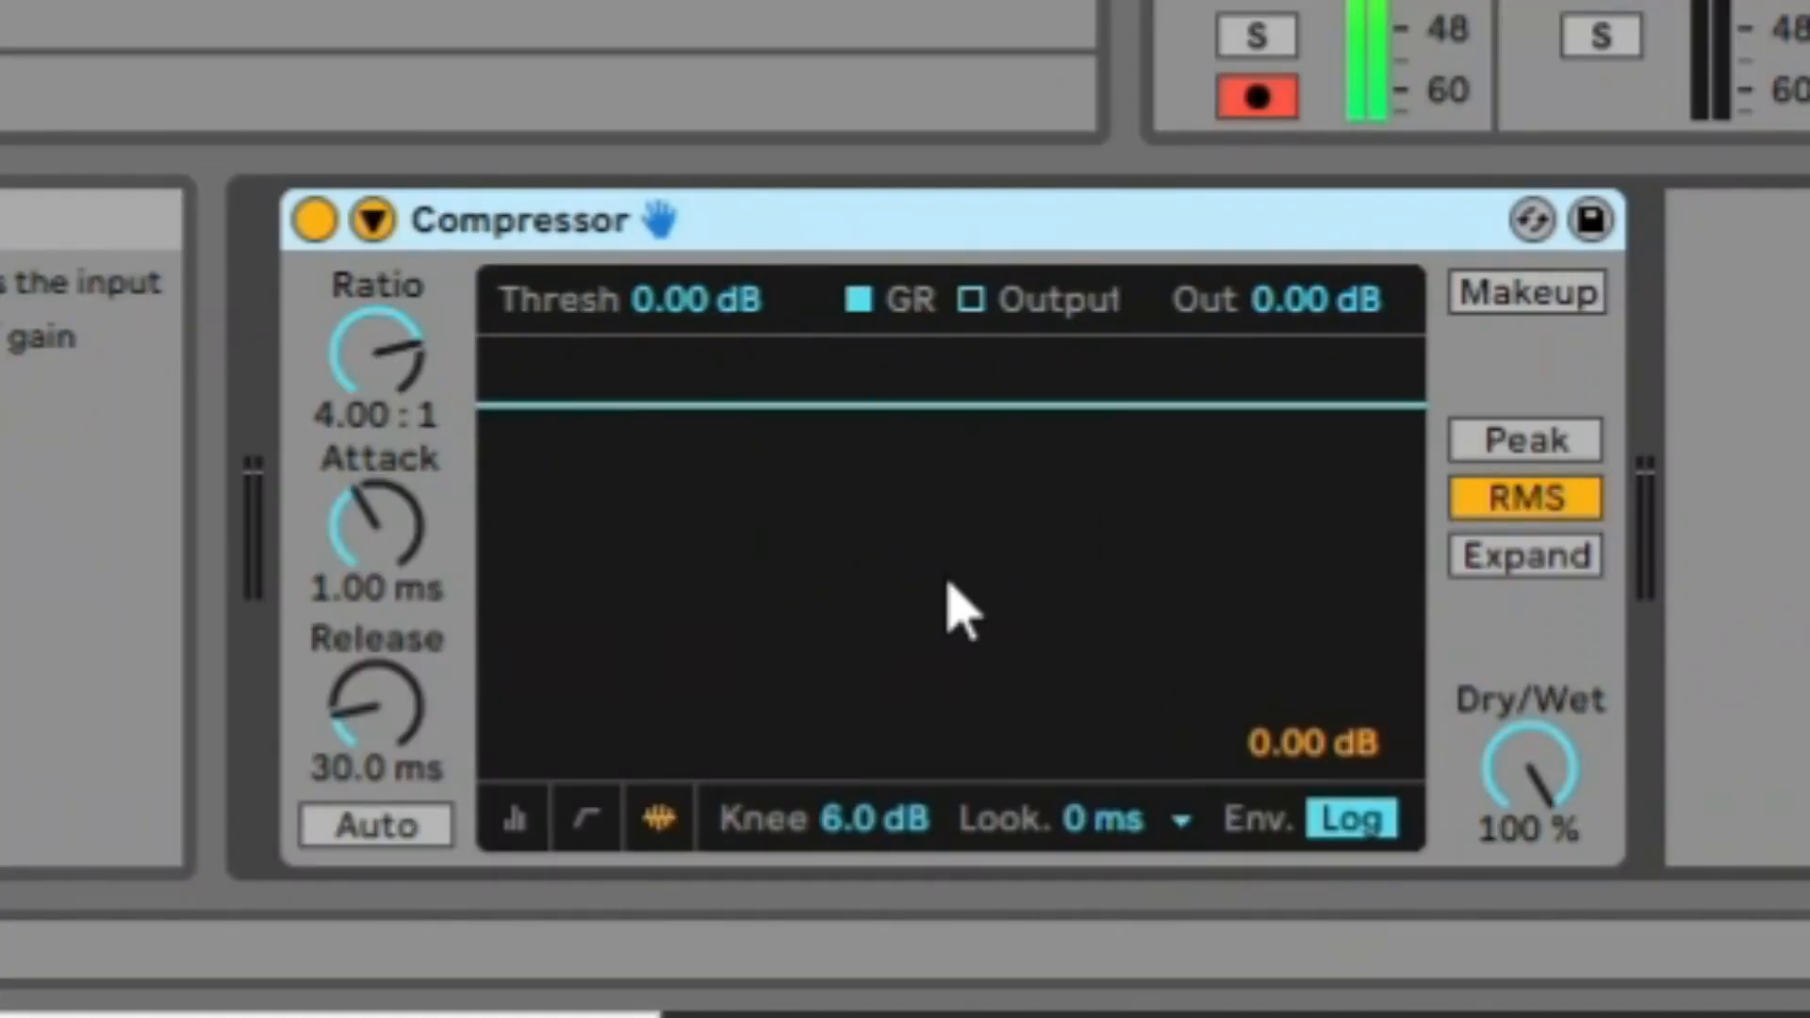
{"action": "left_click", "coordinate": [660, 817]}
{"action": "left_click", "coordinate": [630, 816]}
{"action": "left_click", "coordinate": [586, 819]}
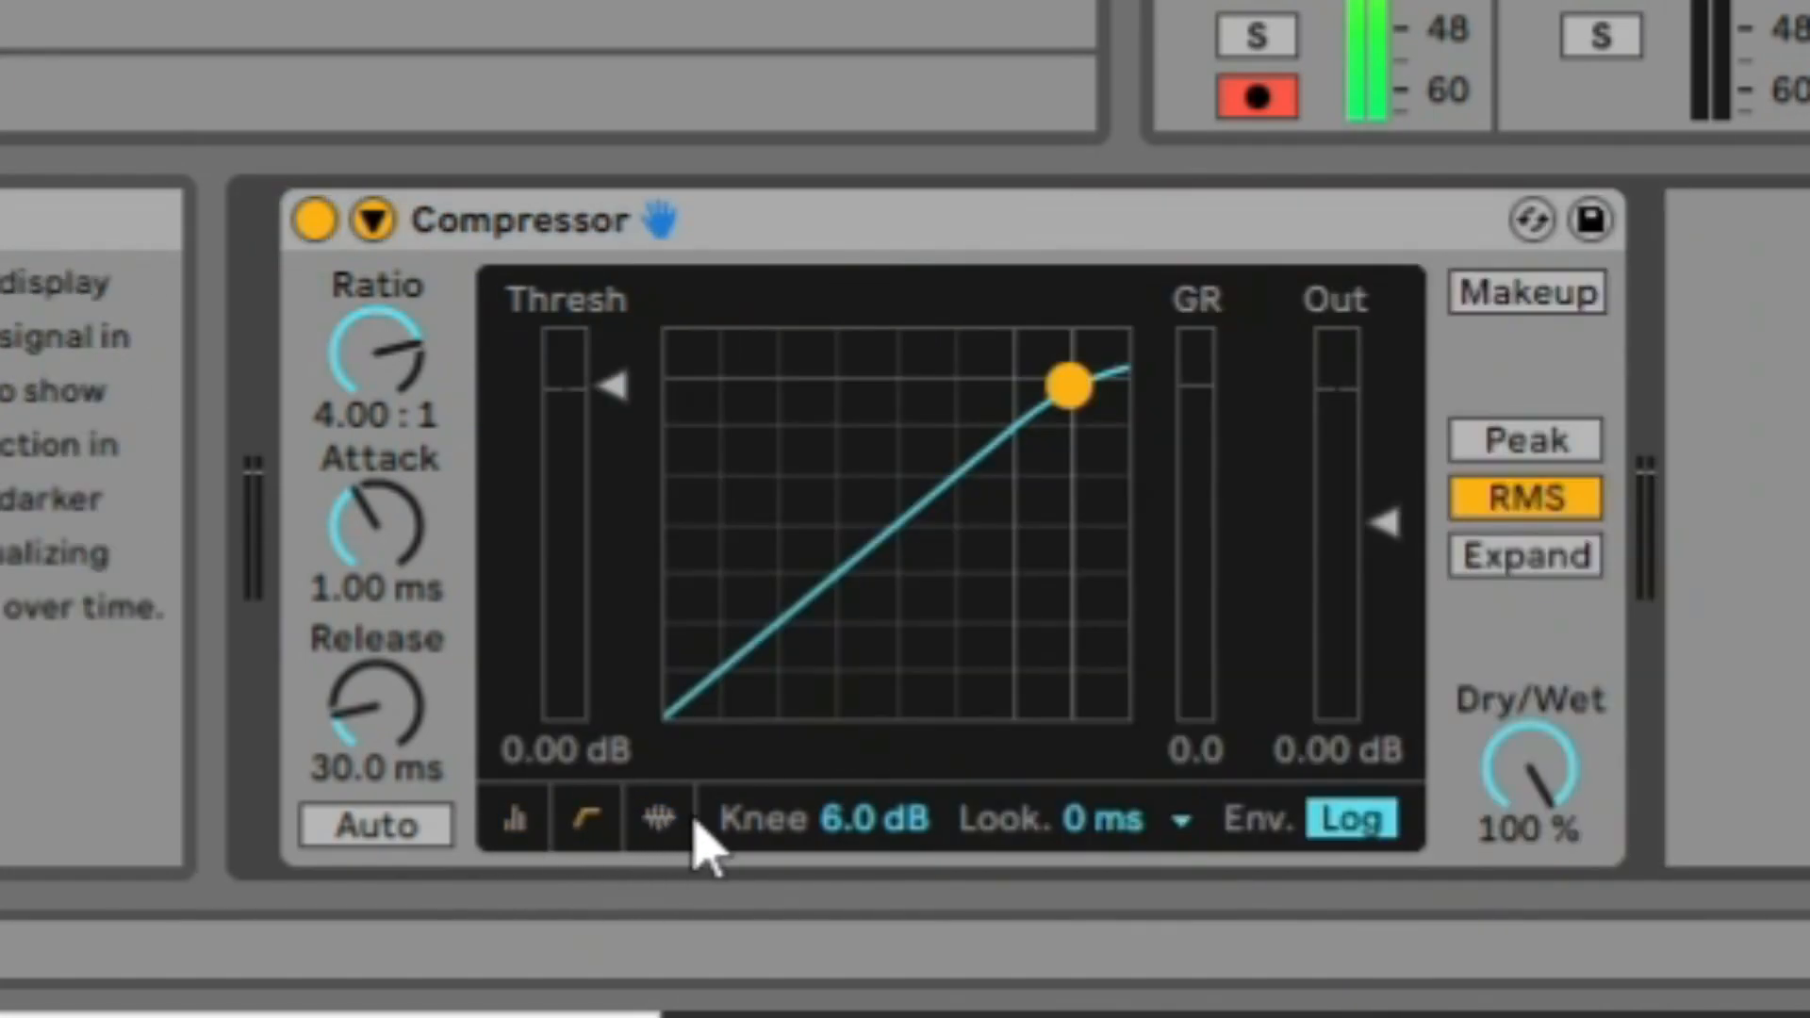
{"action": "left_click", "coordinate": [670, 822]}
{"action": "left_click", "coordinate": [588, 820]}
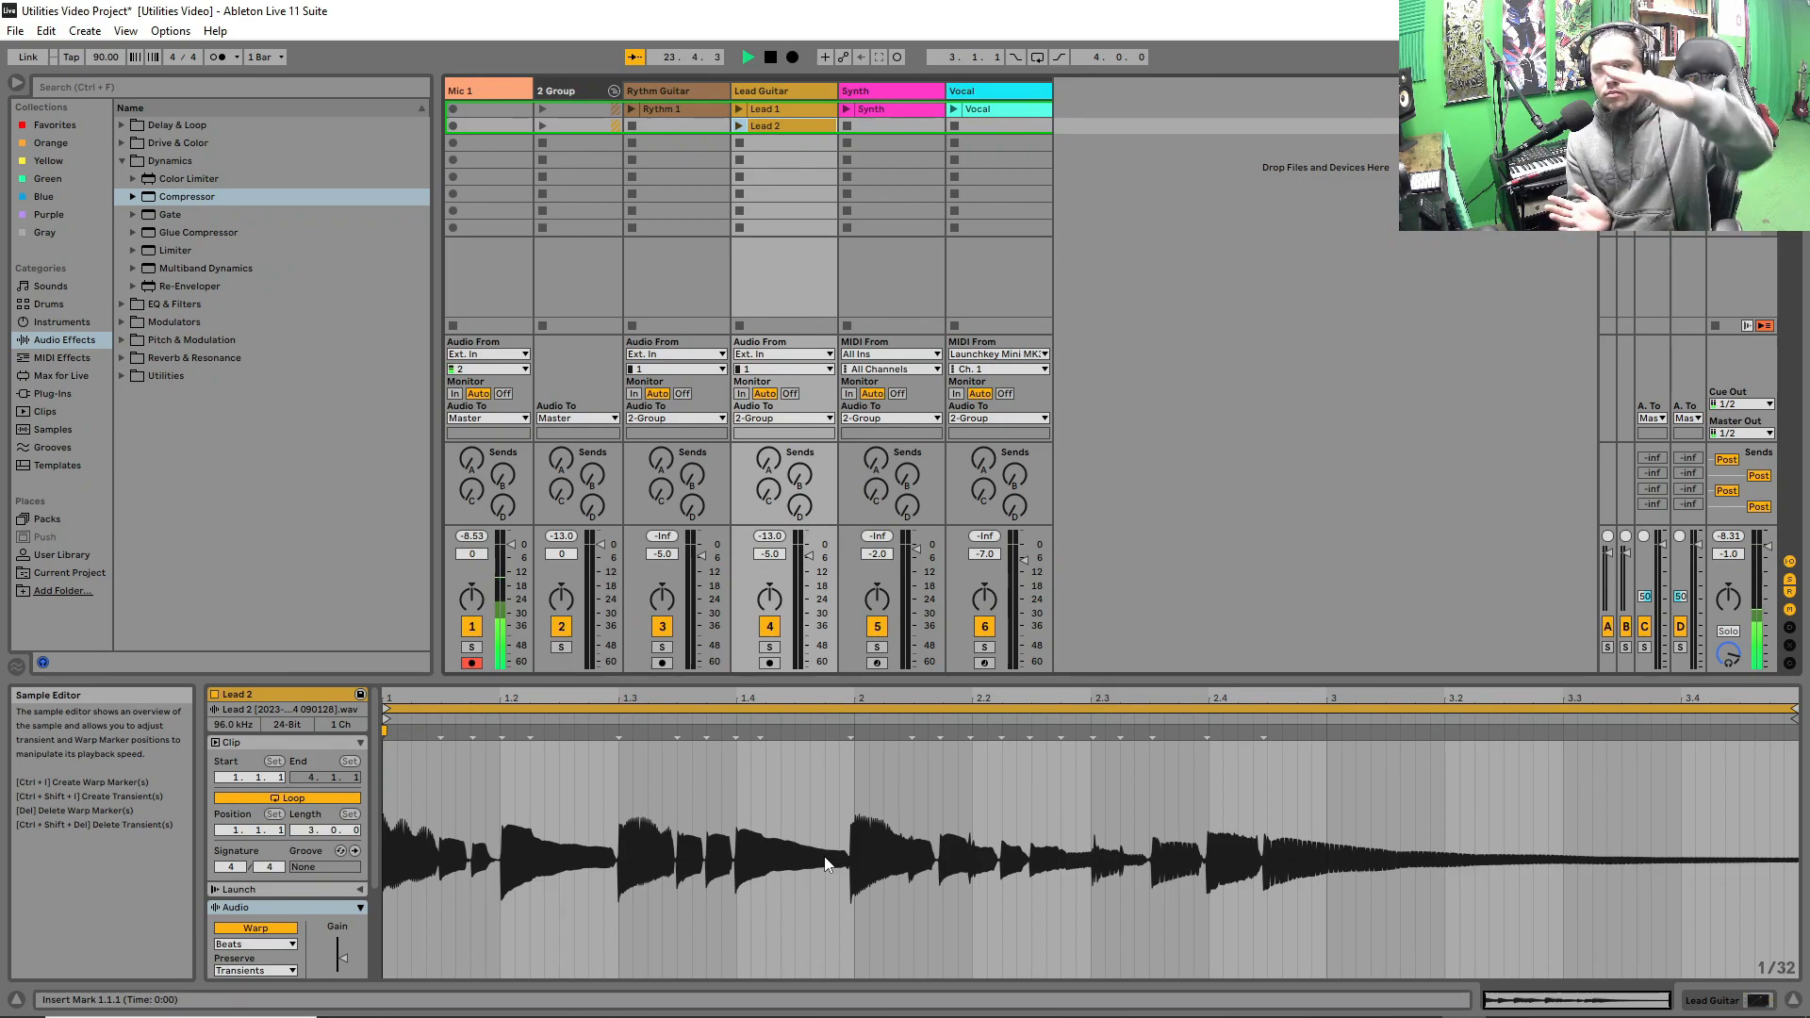
- Copy the amp and cabinet rack from the Rythm Guitar track to the Lead Guitar track and place it before the Compressor
{"action": "key", "text": "shift+Tab"}
{"action": "left_click", "coordinate": [682, 92]}
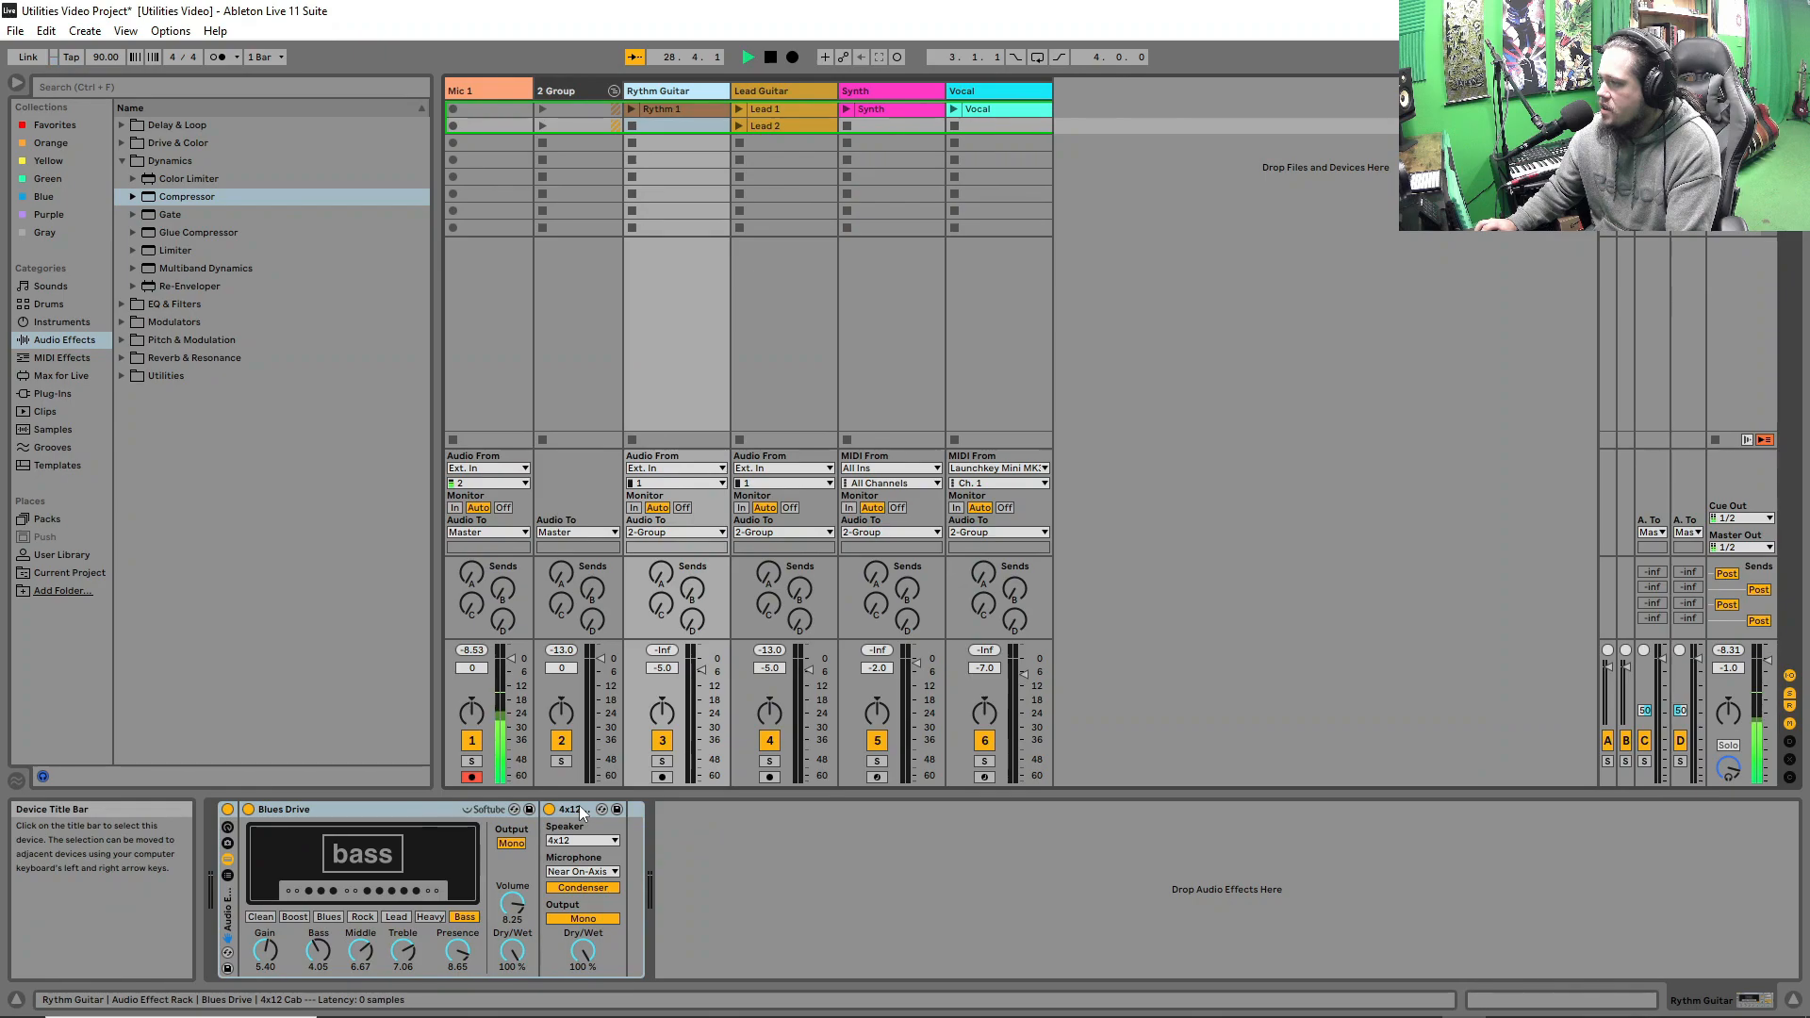
{"action": "right_click", "coordinate": [227, 906]}
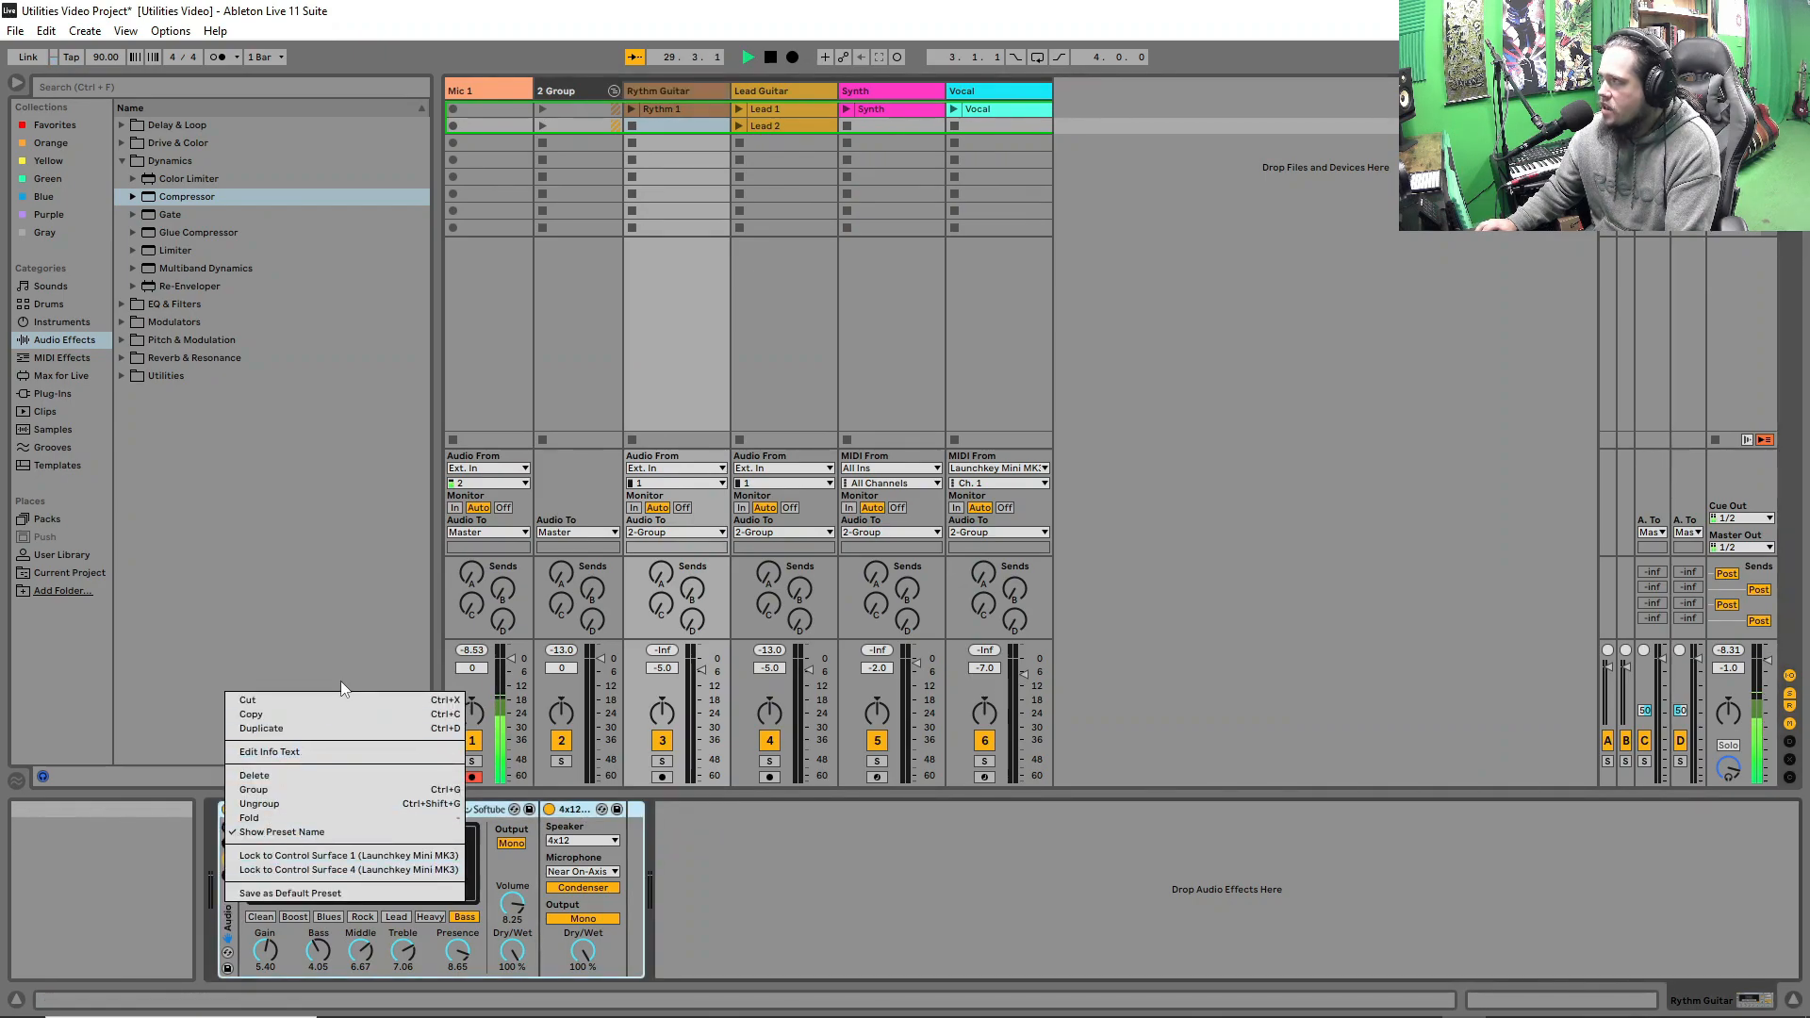
{"action": "left_click", "coordinate": [288, 715]}
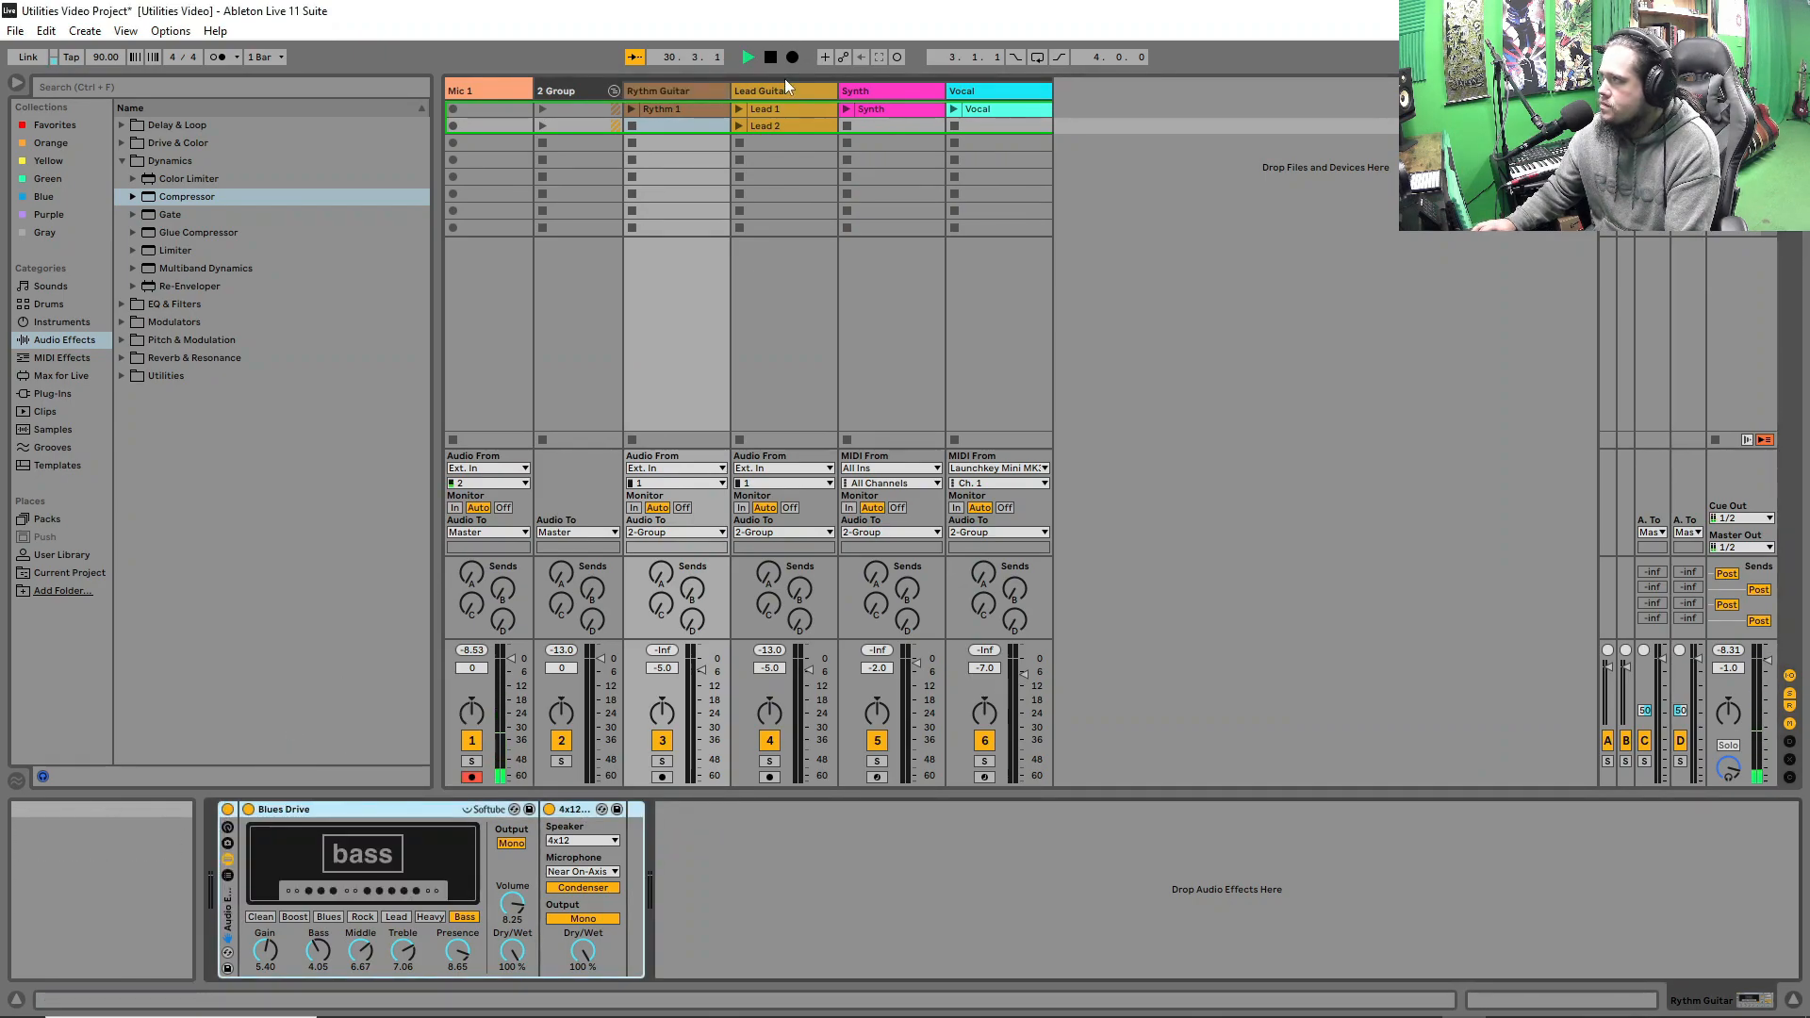
{"action": "left_click", "coordinate": [786, 91]}
{"action": "key", "text": "ctrl+v"}
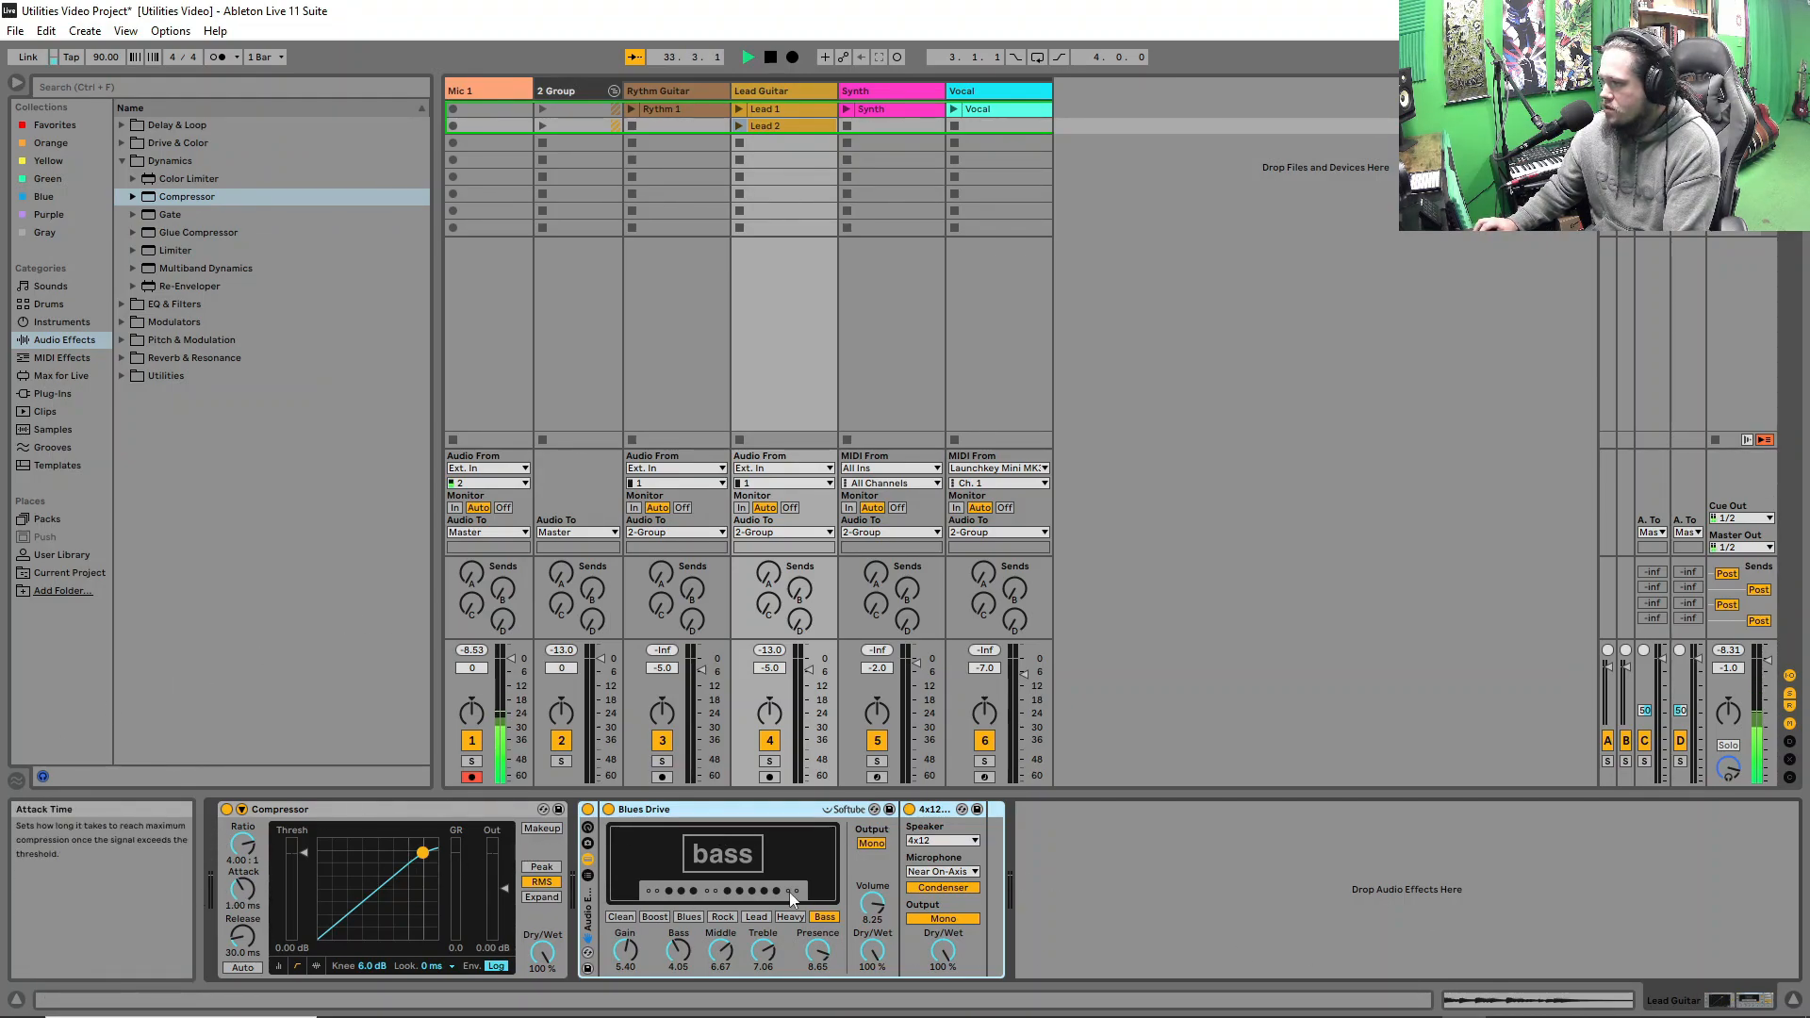
{"action": "left_click_drag", "start_coordinate": [714, 817], "coordinate": [323, 809]}
{"action": "left_click", "coordinate": [800, 864]}
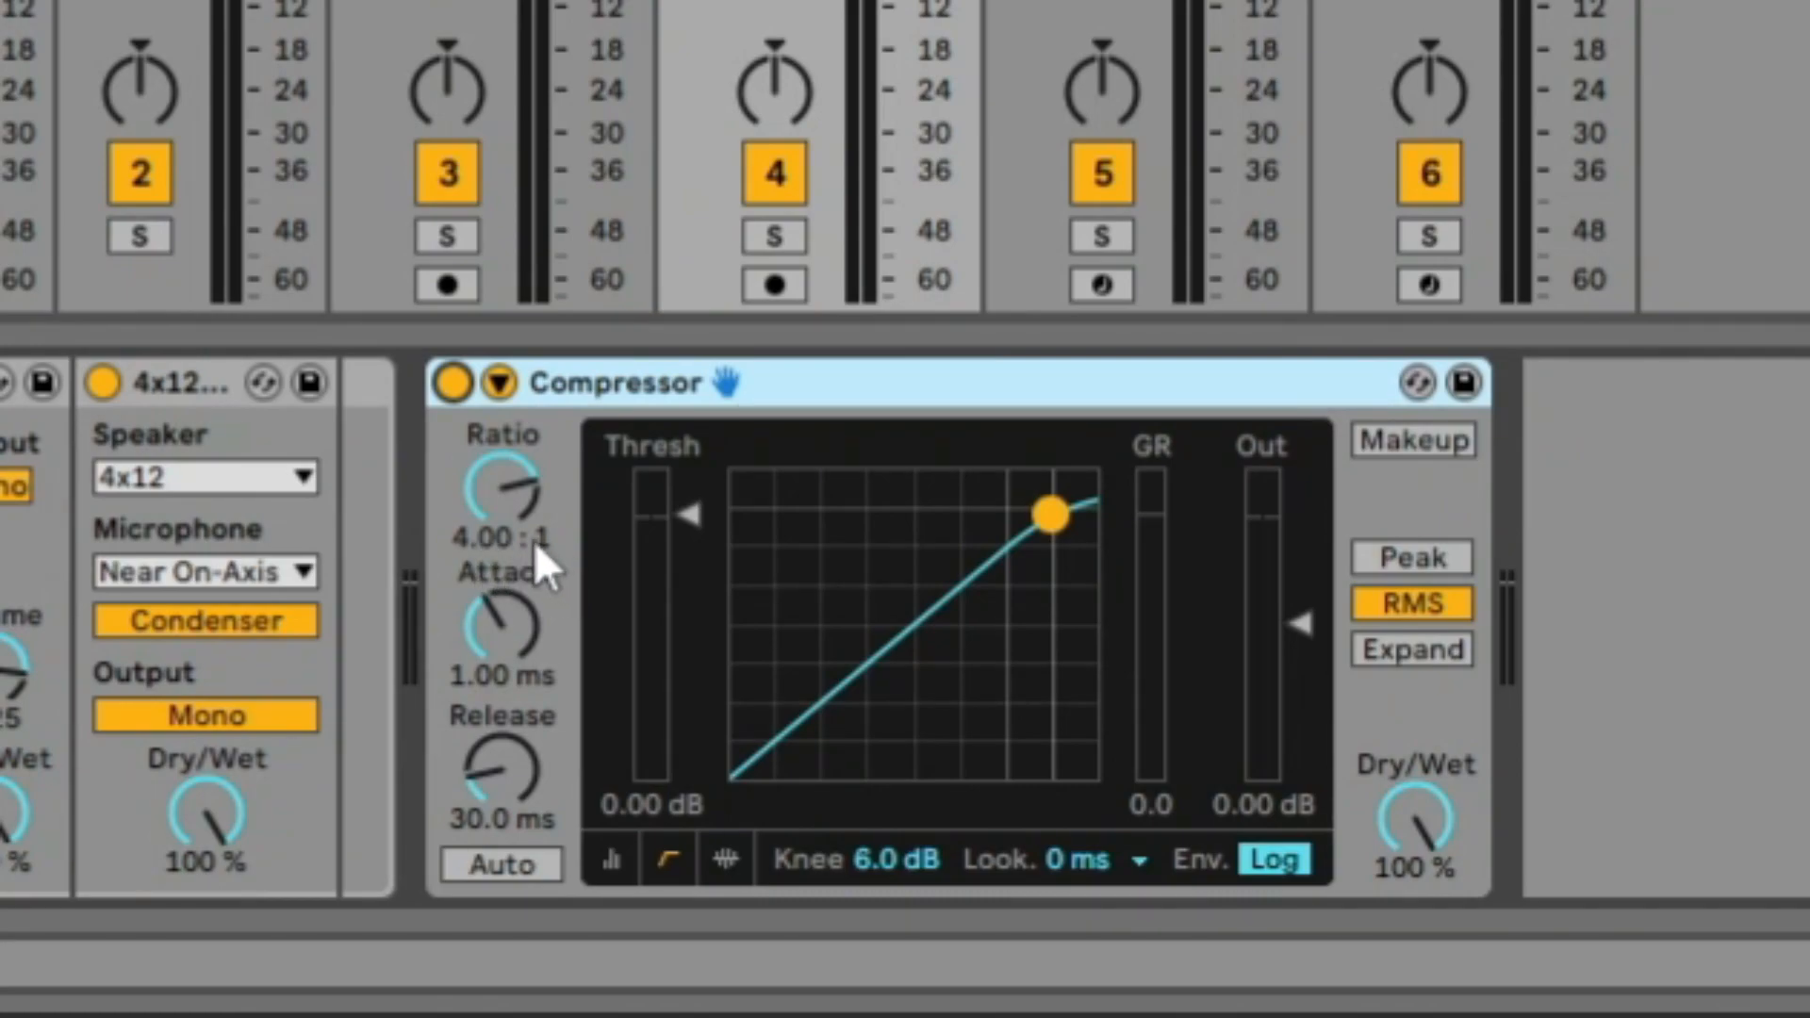
- Set the Compressor's ratio to 2.00:1, threshold to -27.2 dB, attack to 0.01 ms and release to 3.00 s
{"action": "mouse_move", "coordinate": [546, 547]}
{"action": "left_mouse_down"}
{"action": "mouse_move", "coordinate": [546, 606]}
{"action": "mouse_move", "coordinate": [546, 525]}
{"action": "left_mouse_up"}
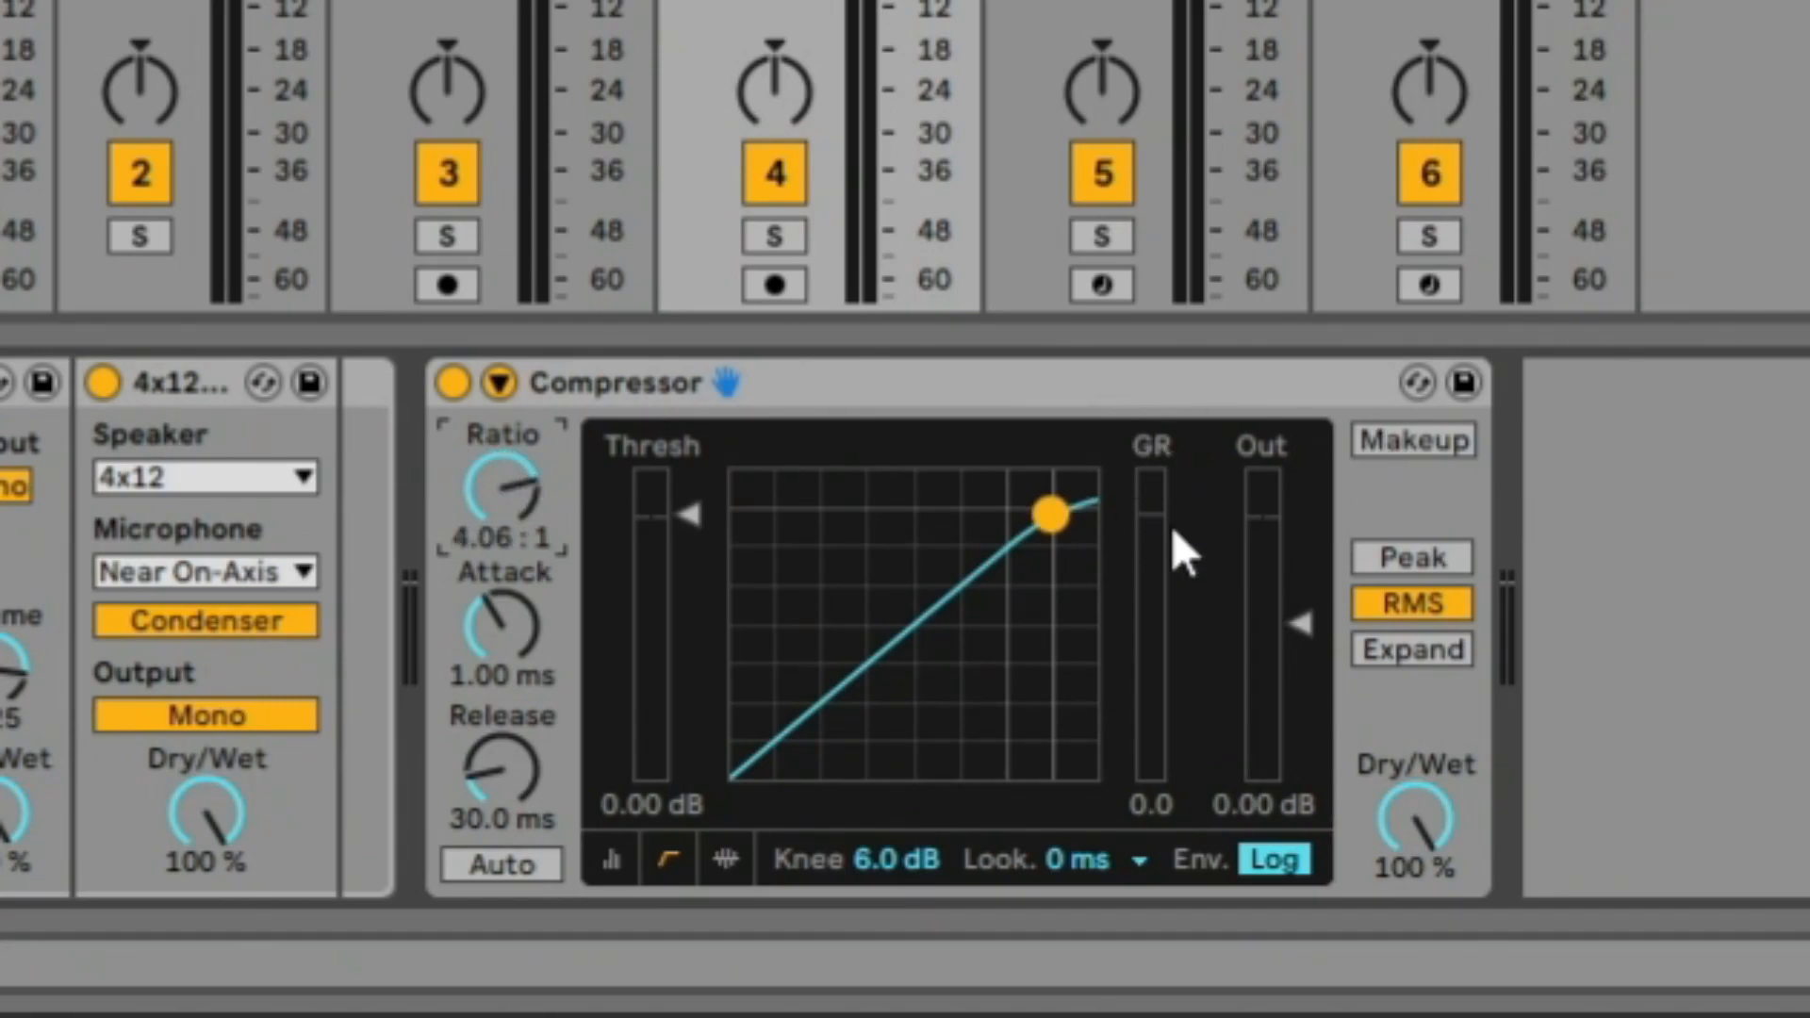
{"action": "key", "text": "Delete"}
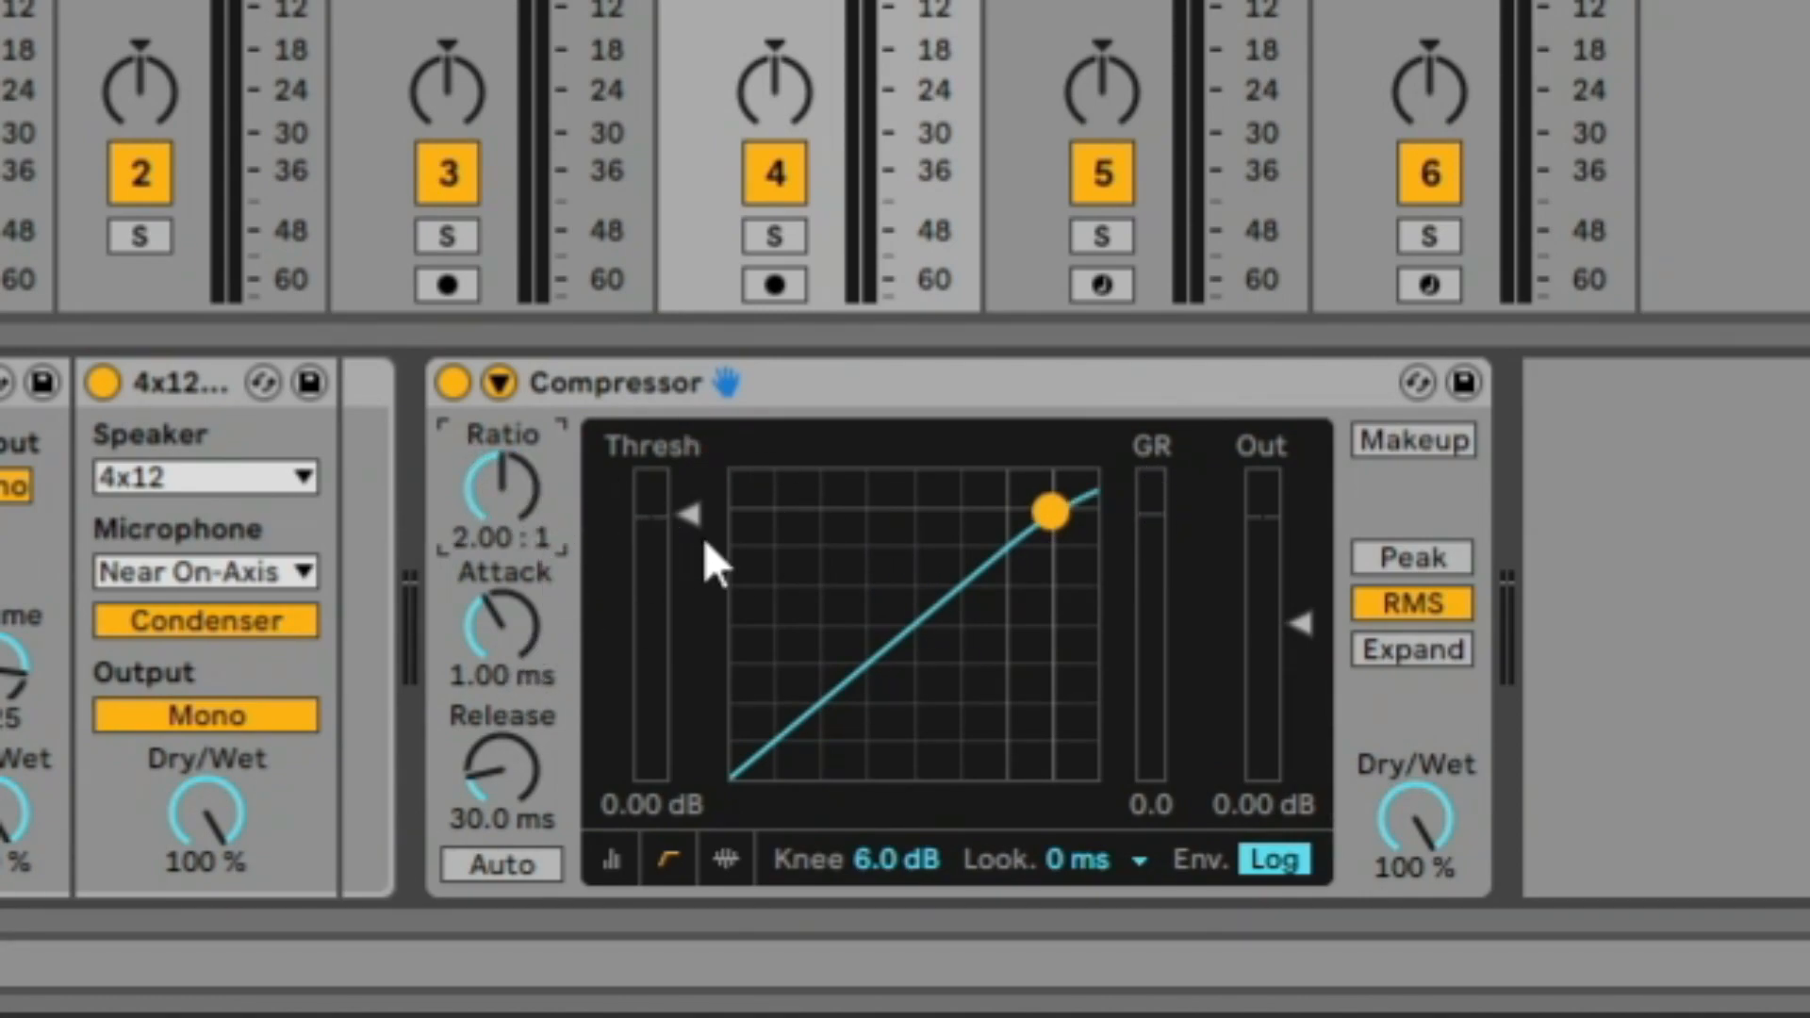
{"action": "left_click_drag", "start_coordinate": [694, 521], "coordinate": [694, 657]}
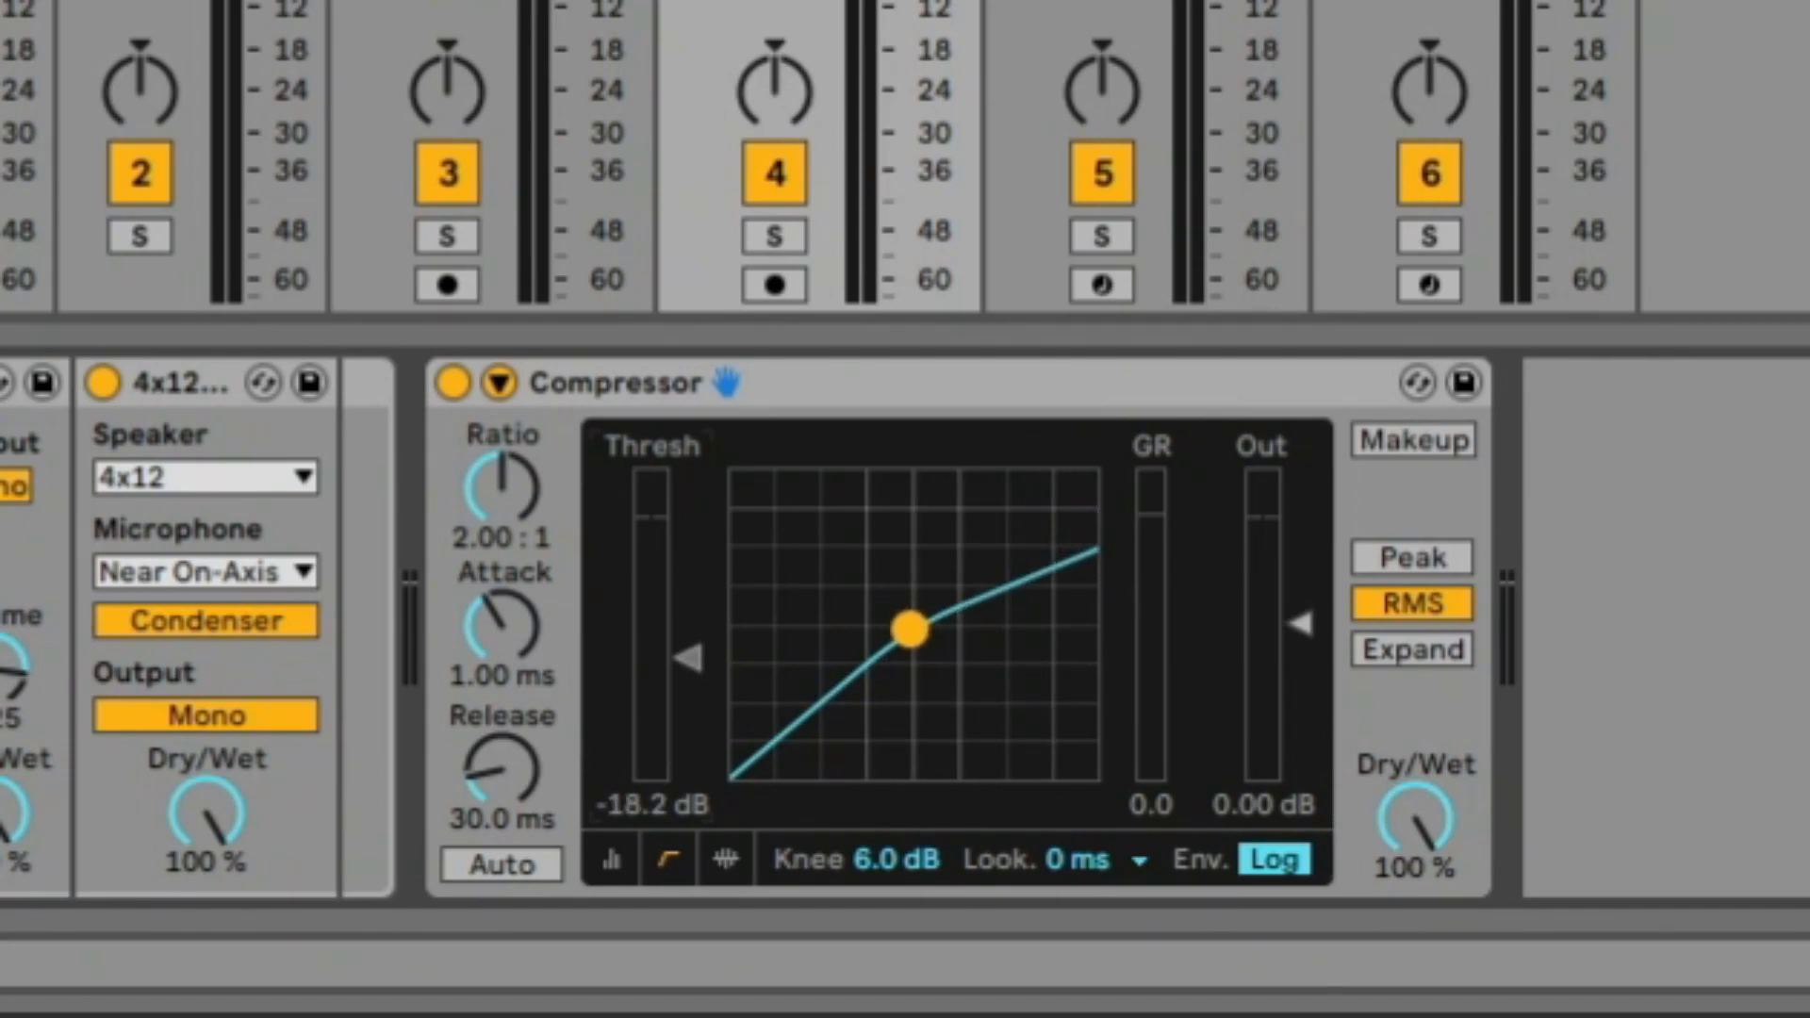
{"action": "left_click_drag", "start_coordinate": [694, 657], "coordinate": [693, 613]}
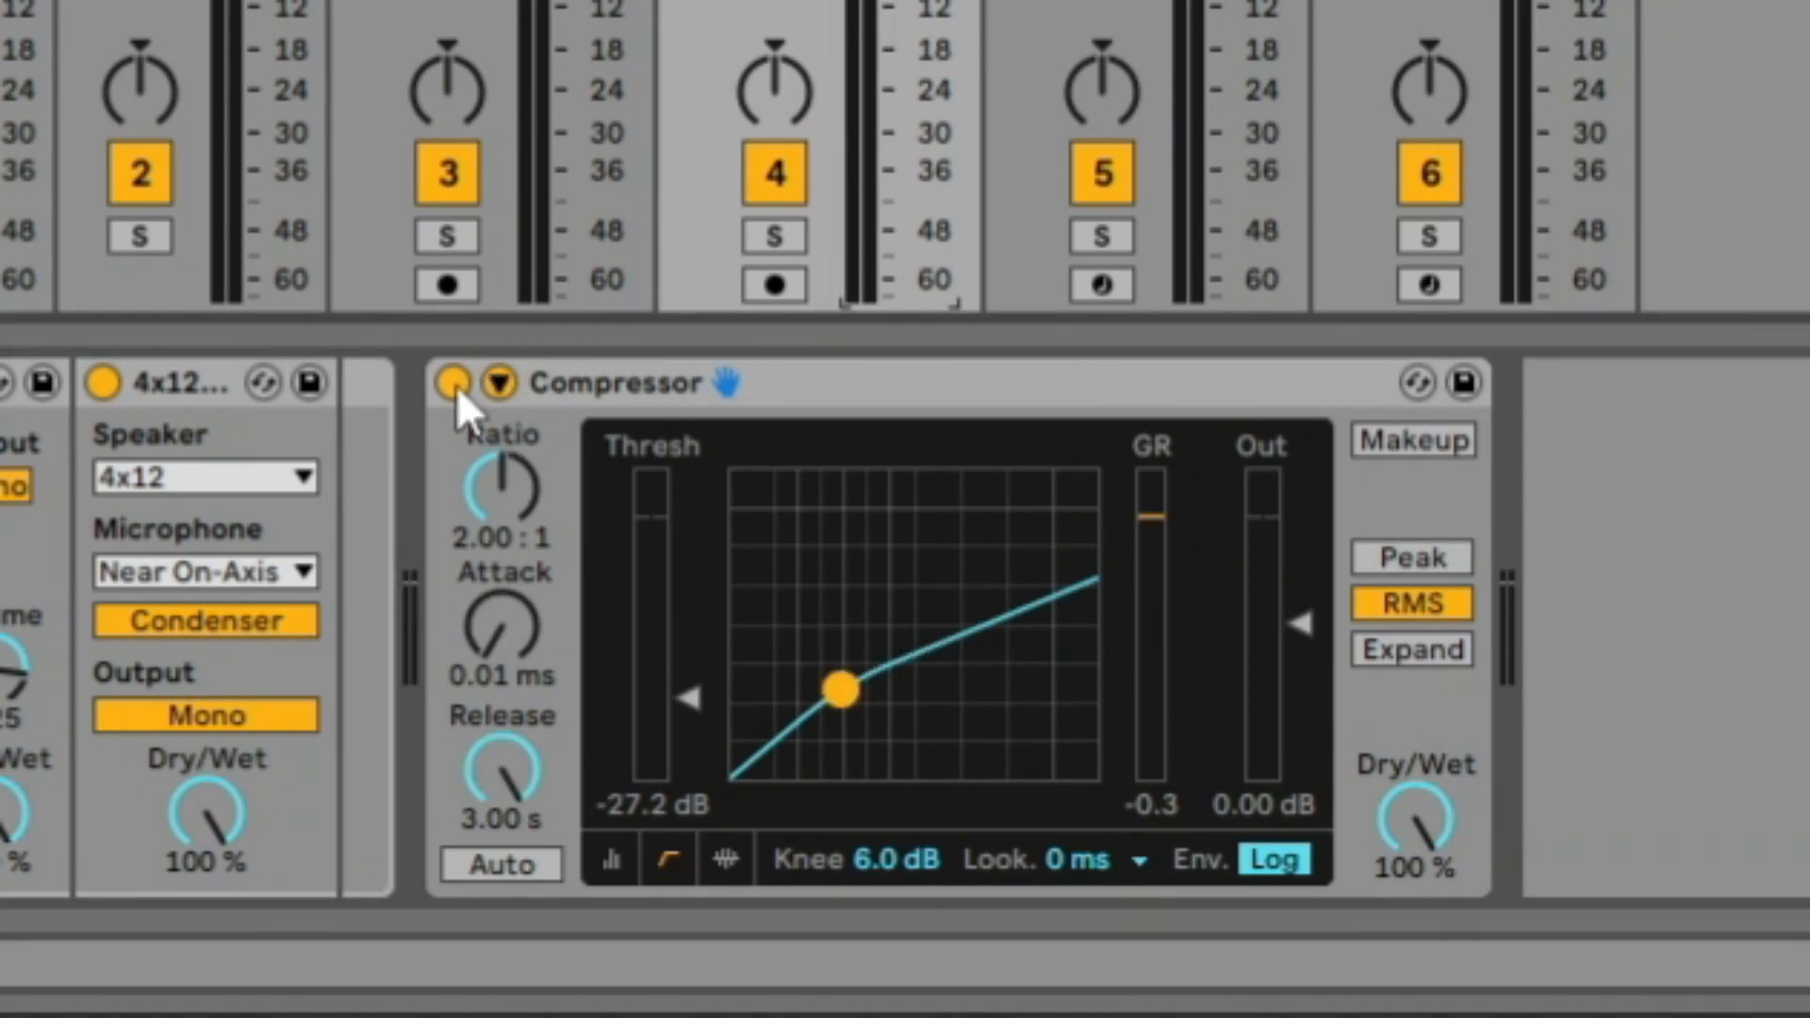
- Compare the lead guitar clip's sound with the Compressor deactivated and reactivated
{"action": "left_click", "coordinate": [457, 387]}
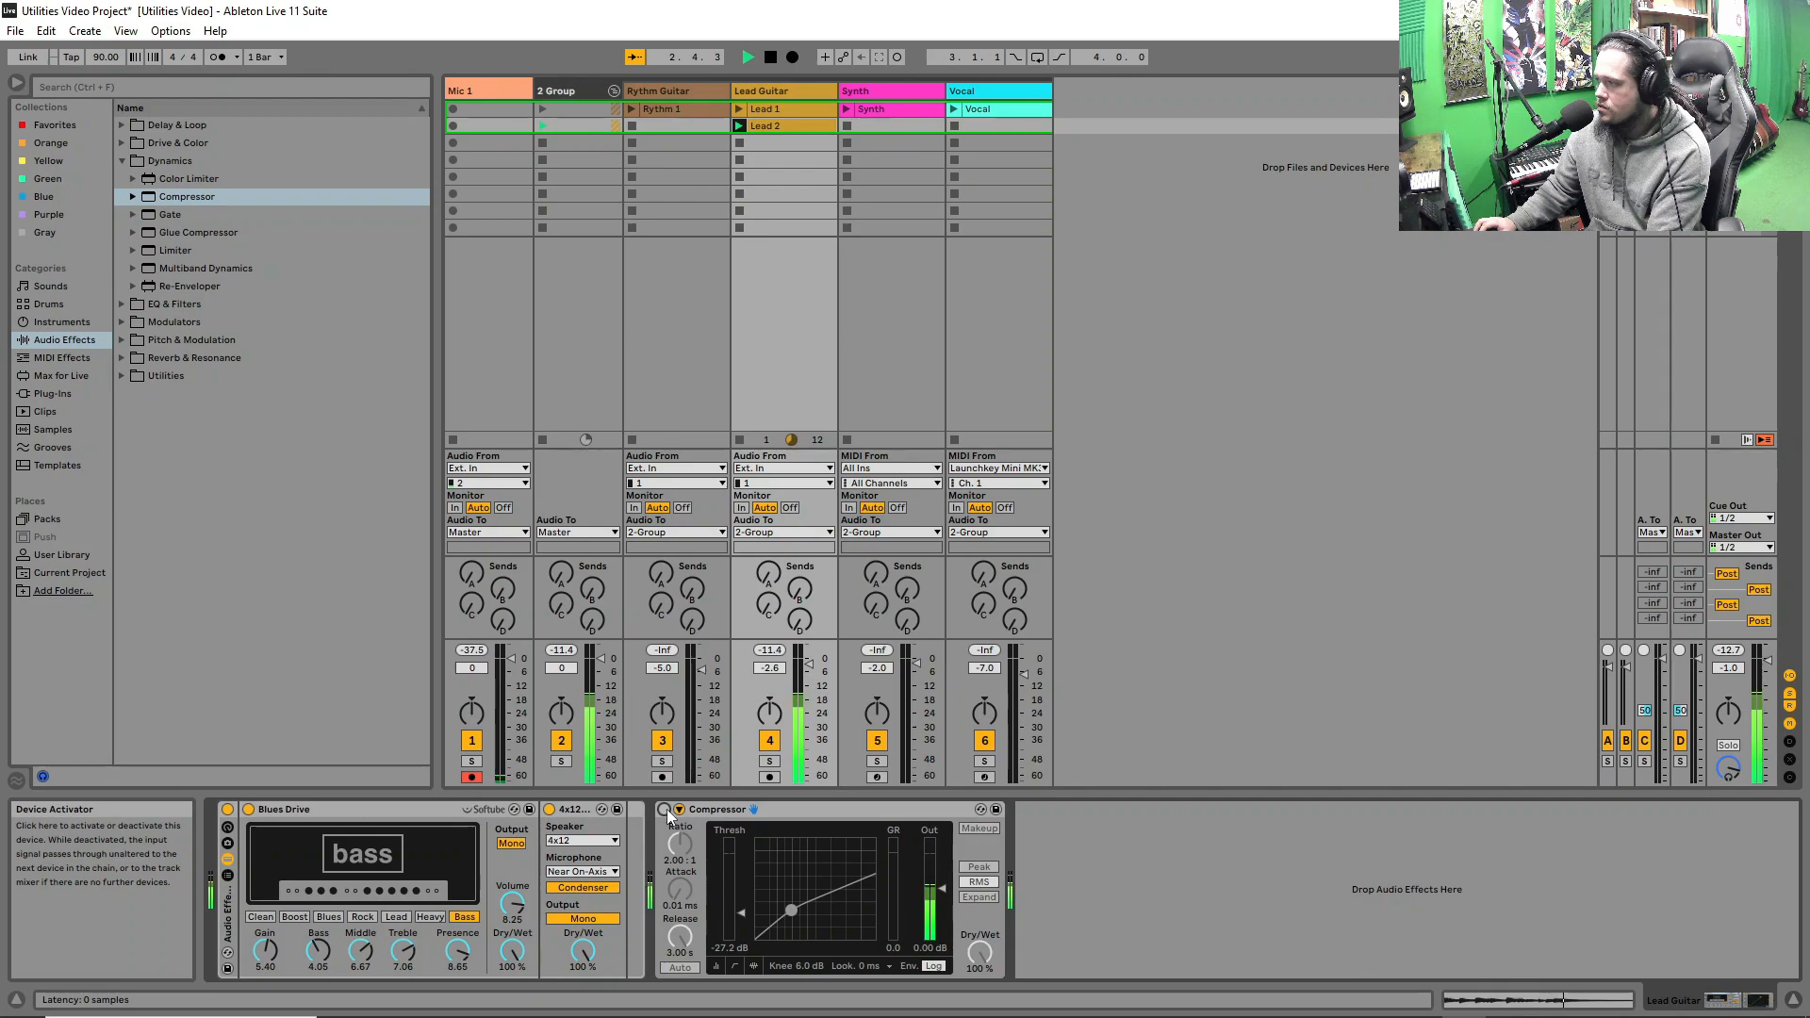
{"action": "left_click", "coordinate": [665, 809]}
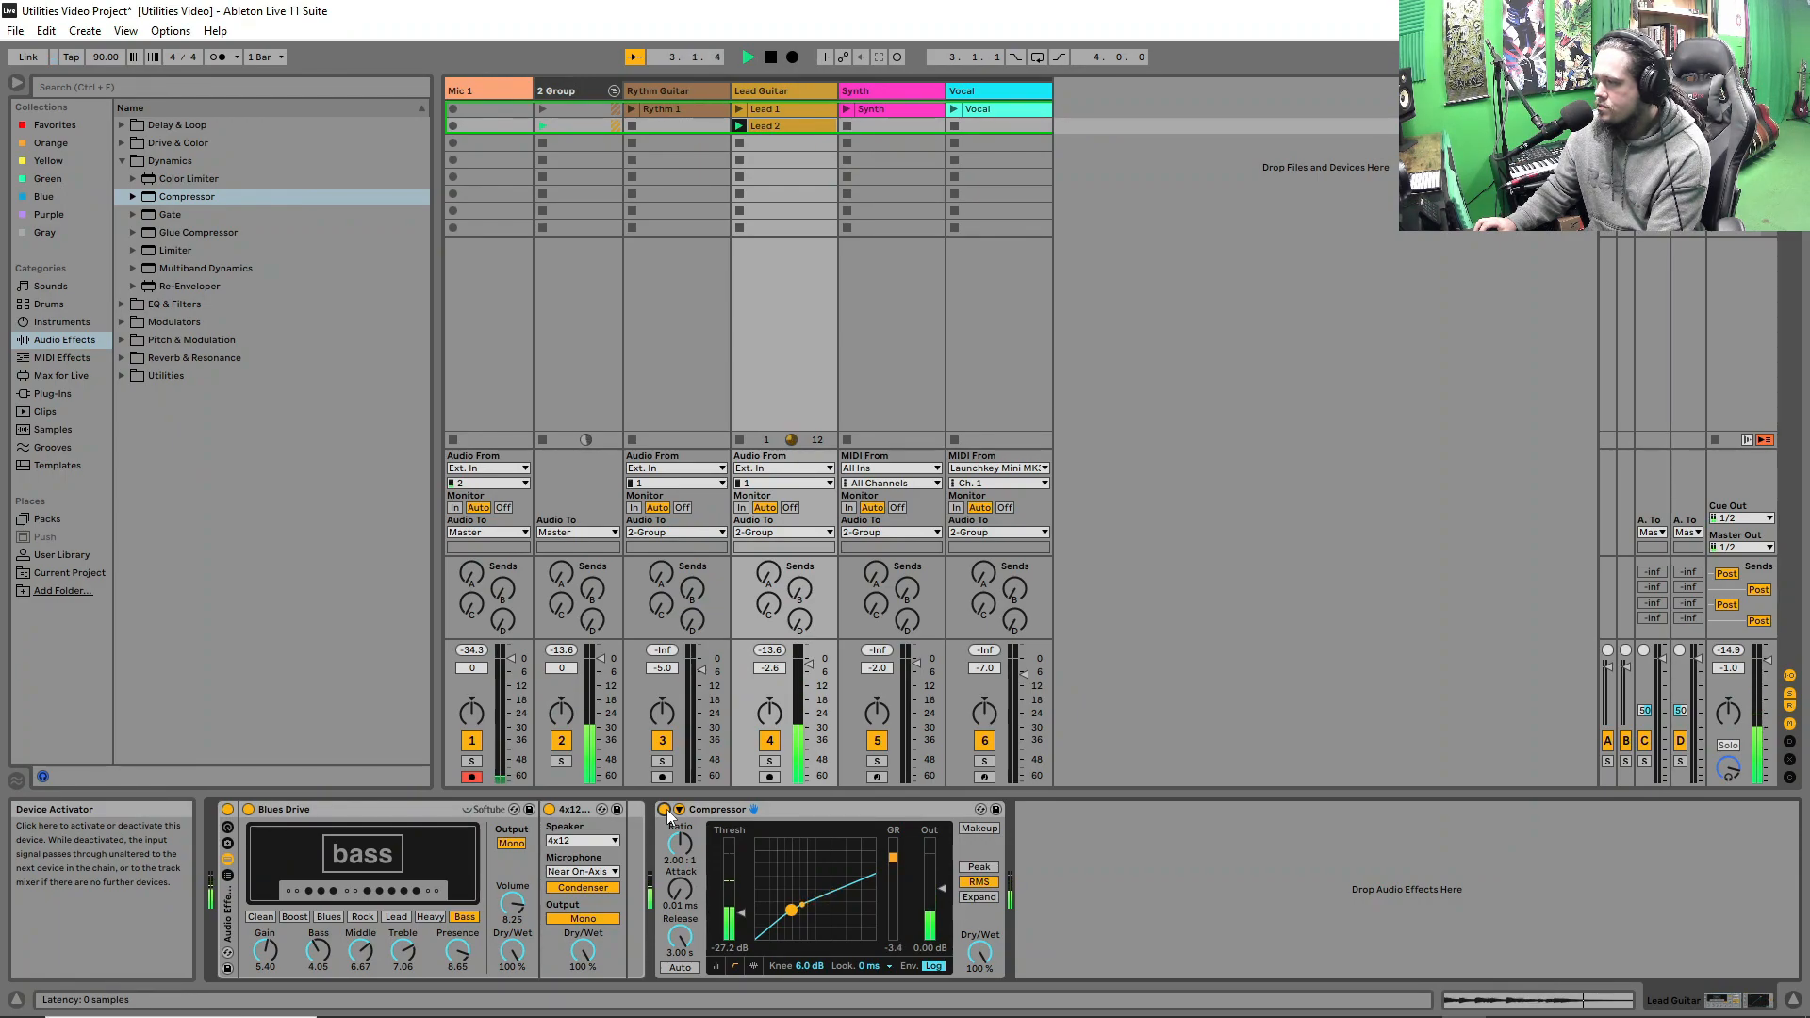
{"action": "key", "text": "space"}
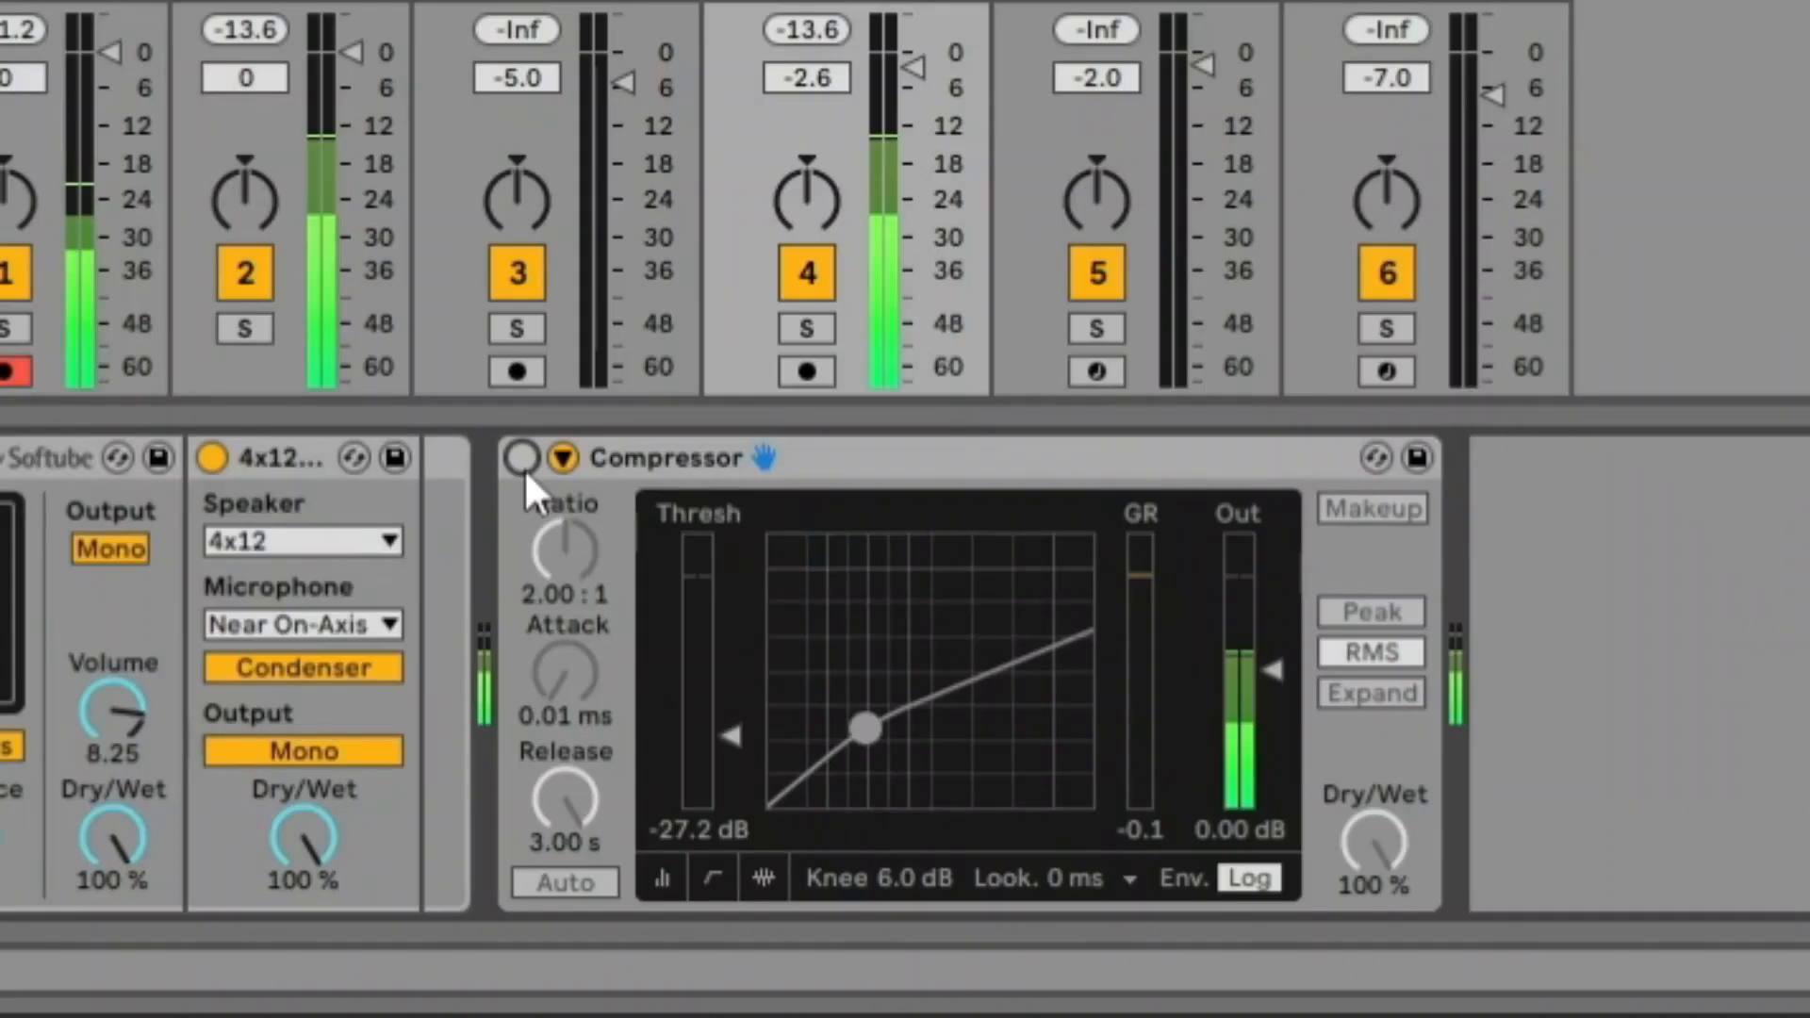
{"action": "left_click", "coordinate": [519, 457]}
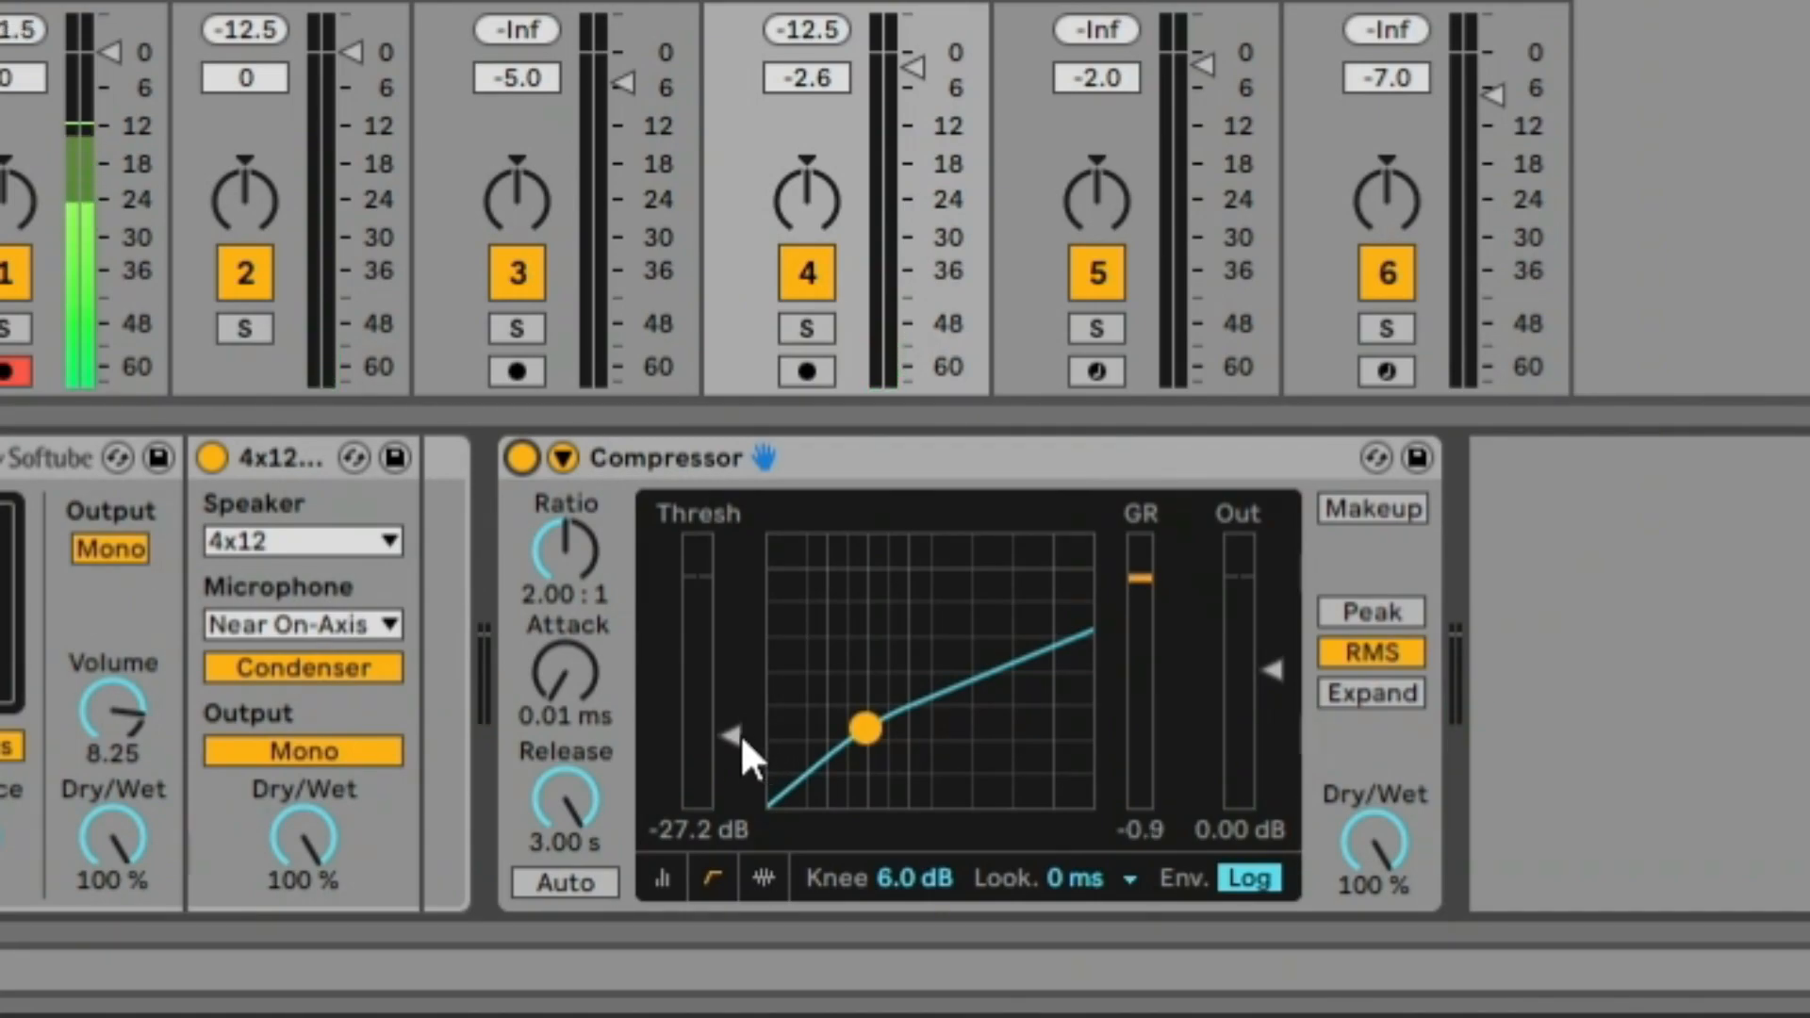
- Lower the Compressor's threshold to -35.3 dB and turn on Makeup gain
{"action": "left_click_drag", "start_coordinate": [740, 733], "coordinate": [740, 756]}
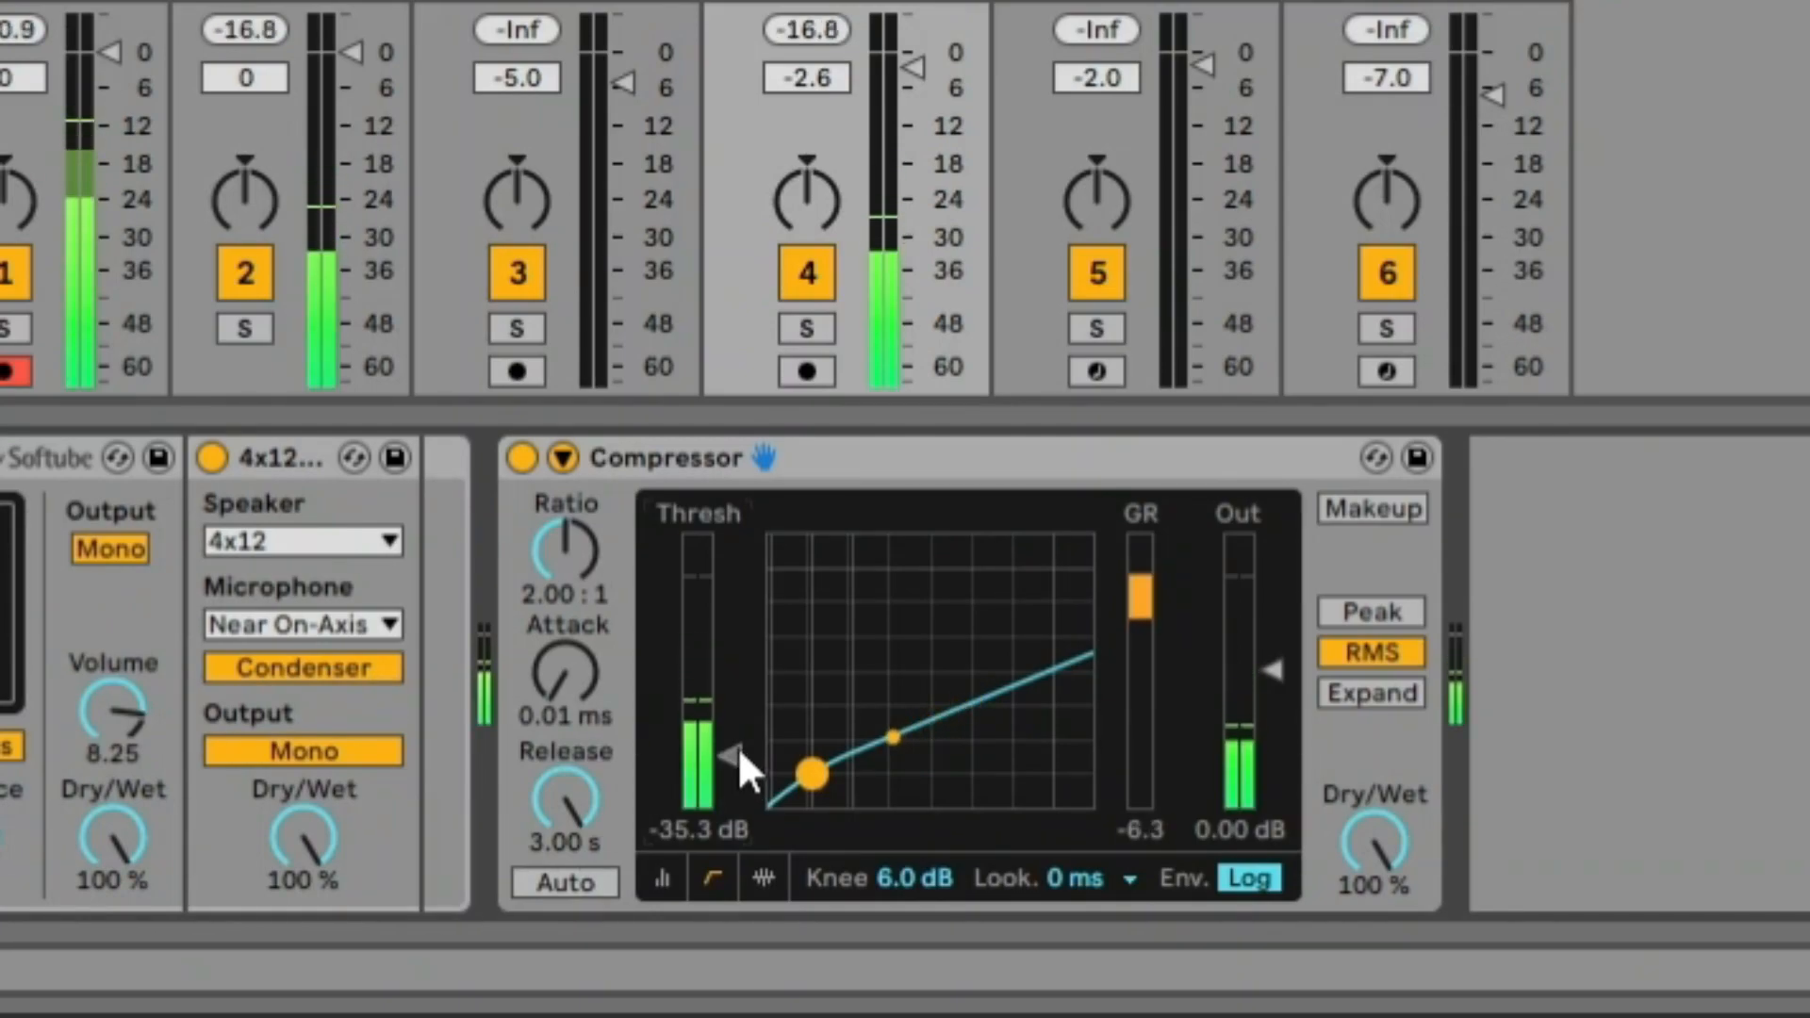
{"action": "left_click", "coordinate": [1355, 513]}
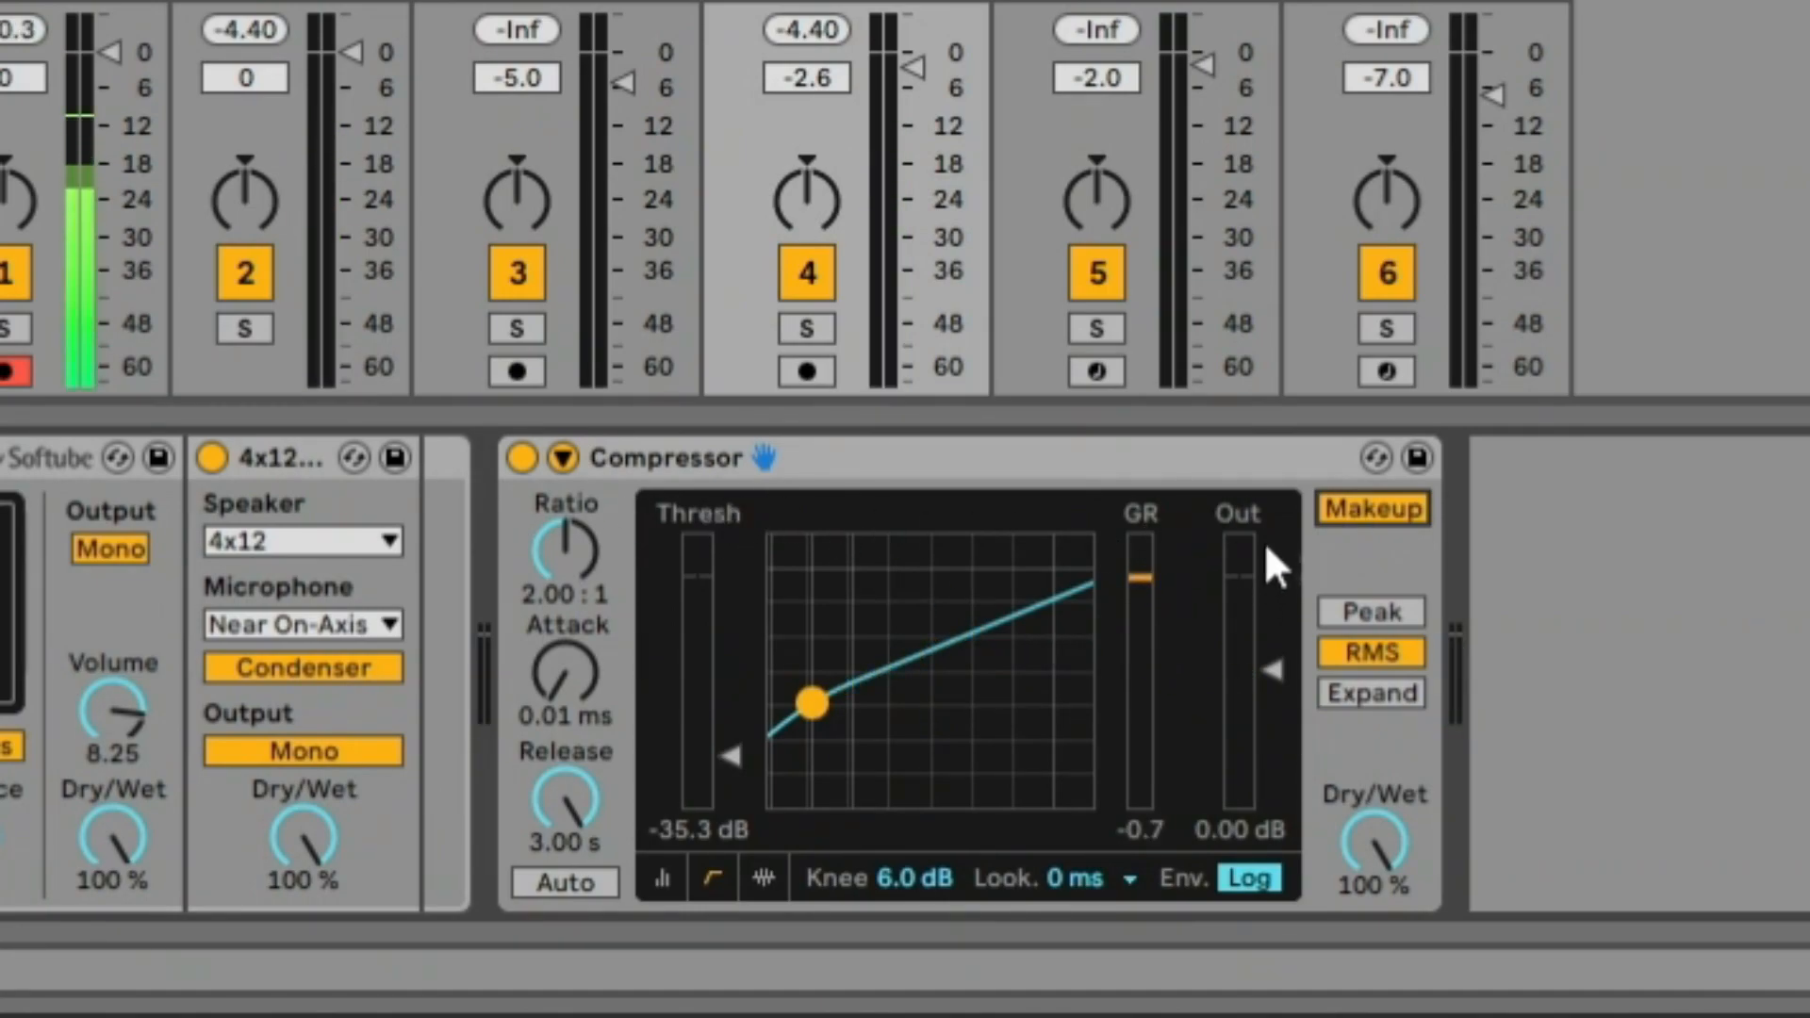
- Nudge the Compressor's output gain up and back to 0.00 dB, and restore the threshold to -27.2 dB
{"action": "left_click", "coordinate": [1271, 687]}
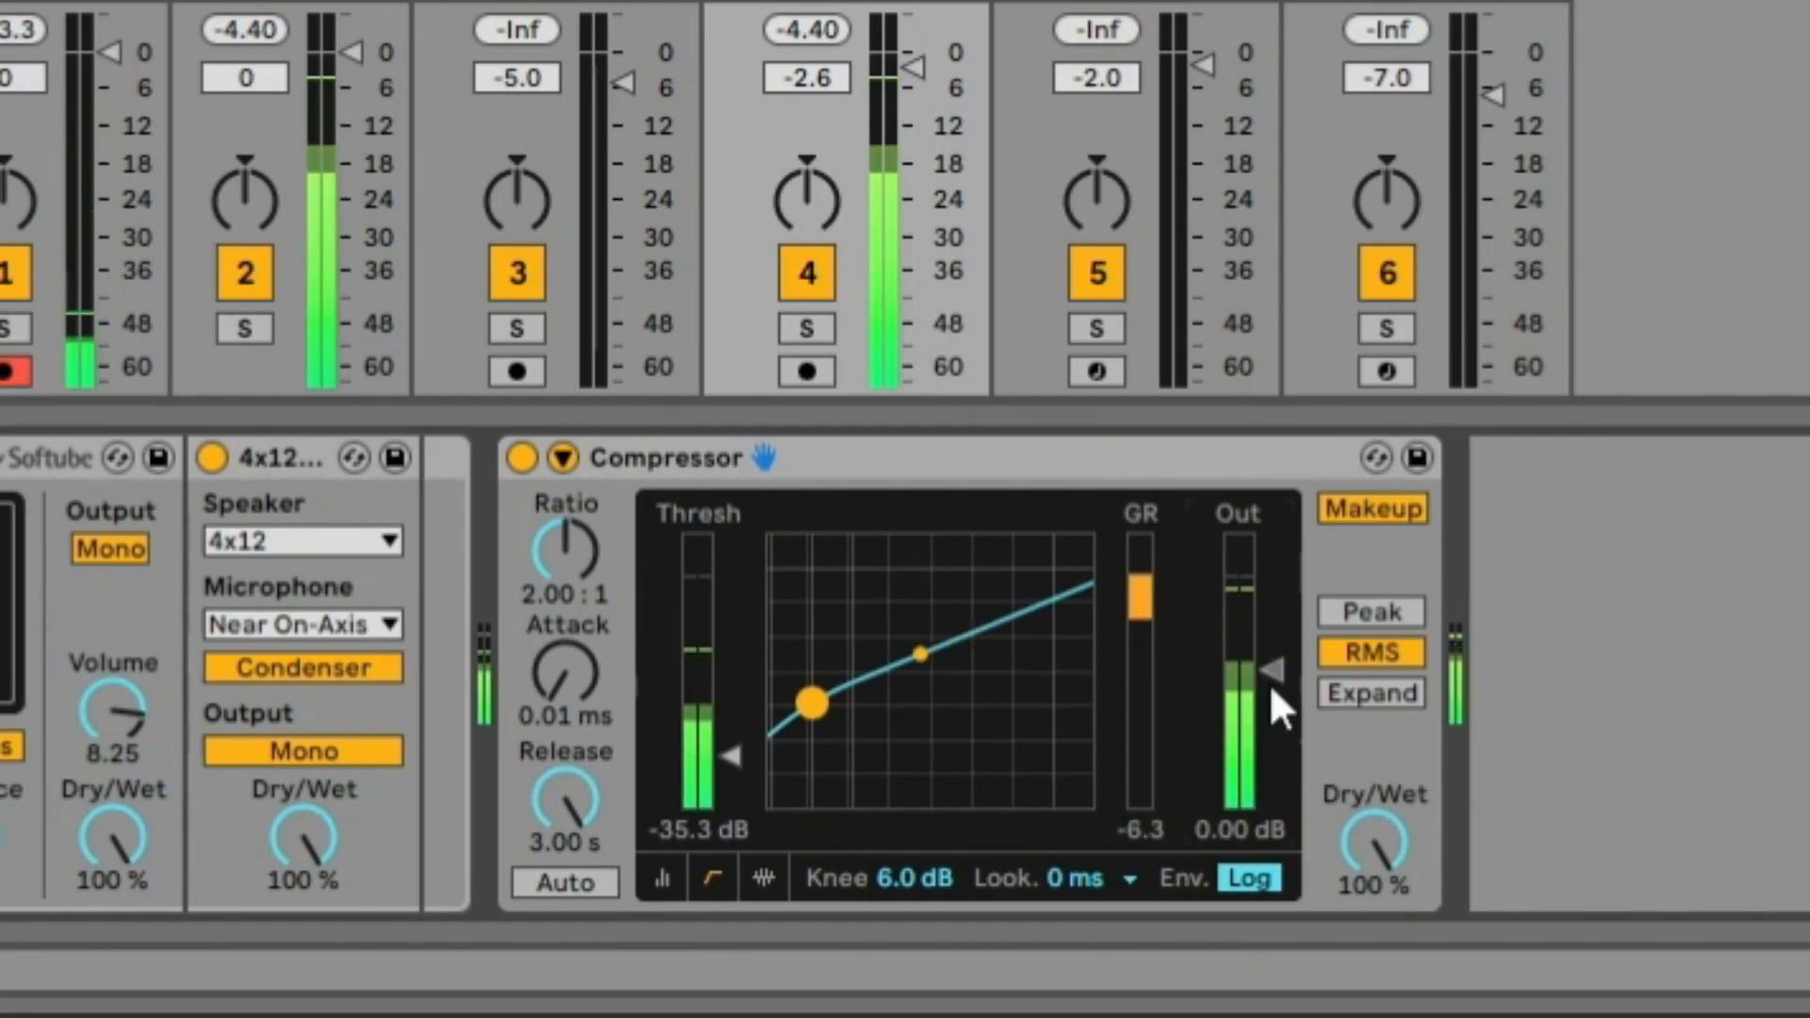
{"action": "key", "text": "Up"}
{"action": "key", "text": "Up"}
{"action": "key", "text": "Up"}
{"action": "key", "text": "Up"}
{"action": "key", "text": "Up"}
{"action": "key", "text": "Down"}
{"action": "key", "text": "Down"}
{"action": "key", "text": "Down"}
{"action": "key", "text": "Down"}
{"action": "key", "text": "Down"}
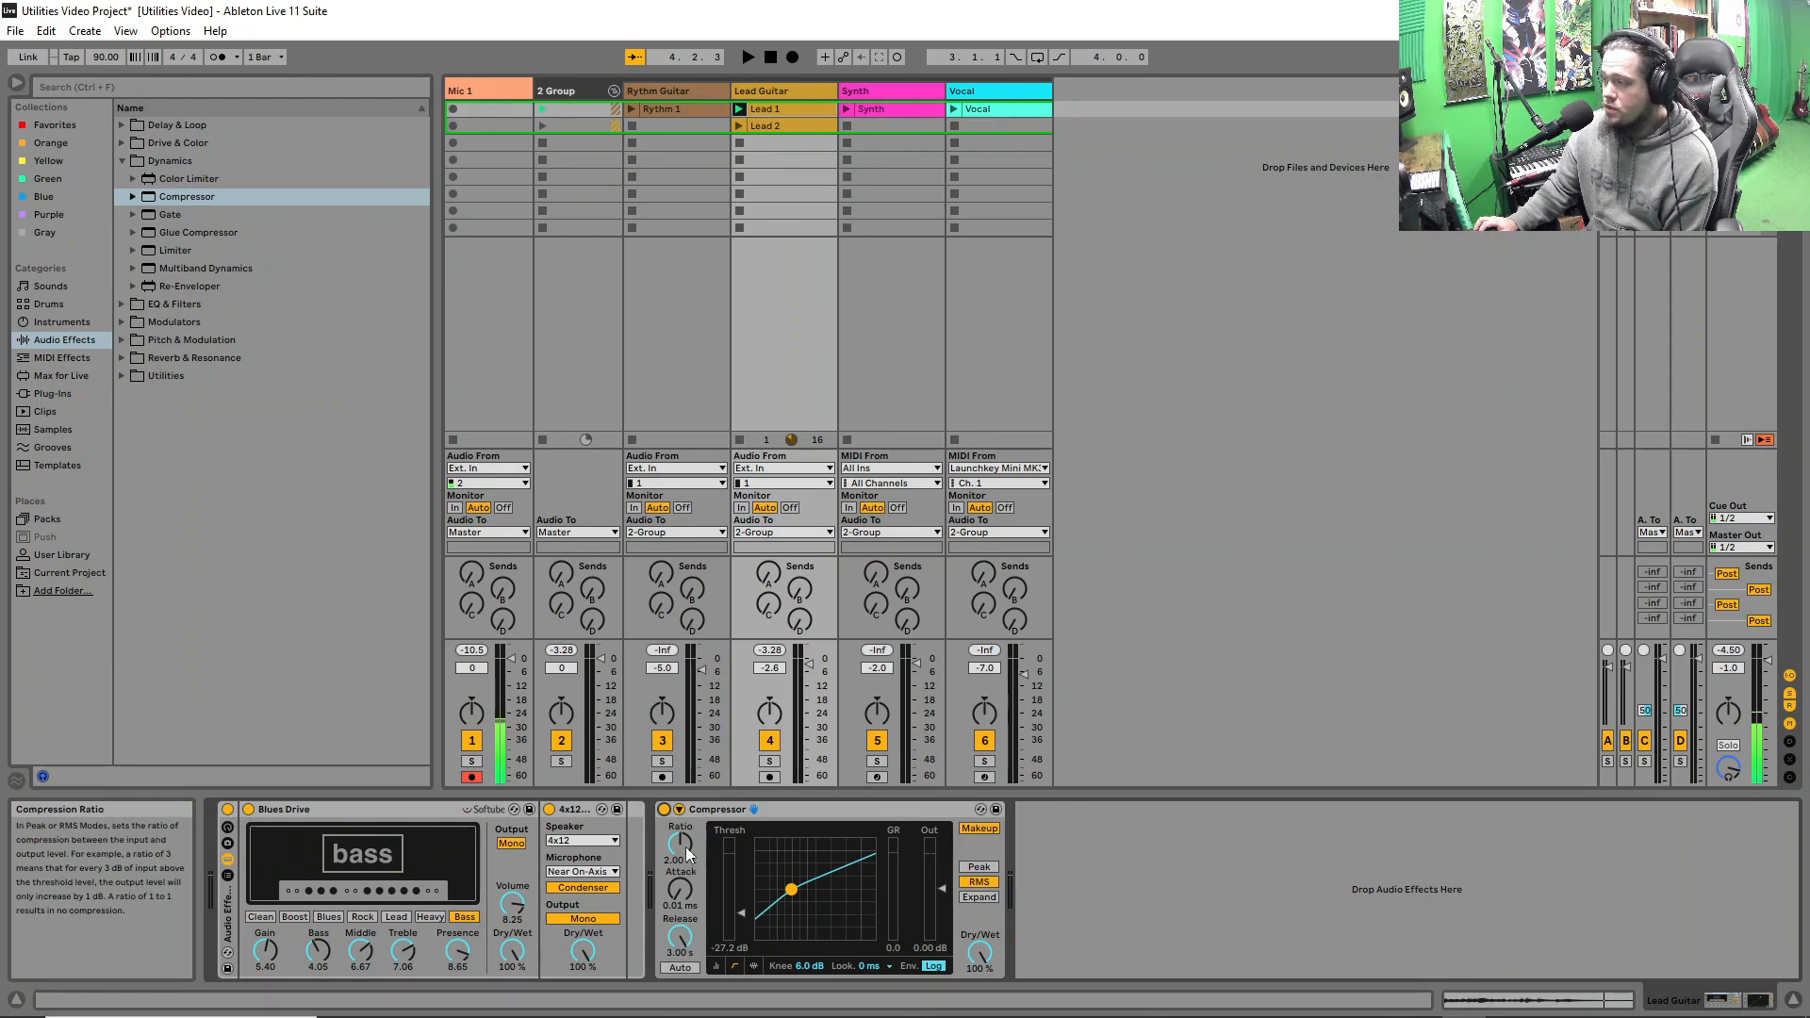
- Add a Glue Compressor after the Compressor on the Lead Guitar track, with threshold -27.3 dB and makeup 6.41 dB
{"action": "key", "text": "Down"}
{"action": "key", "text": "Return"}
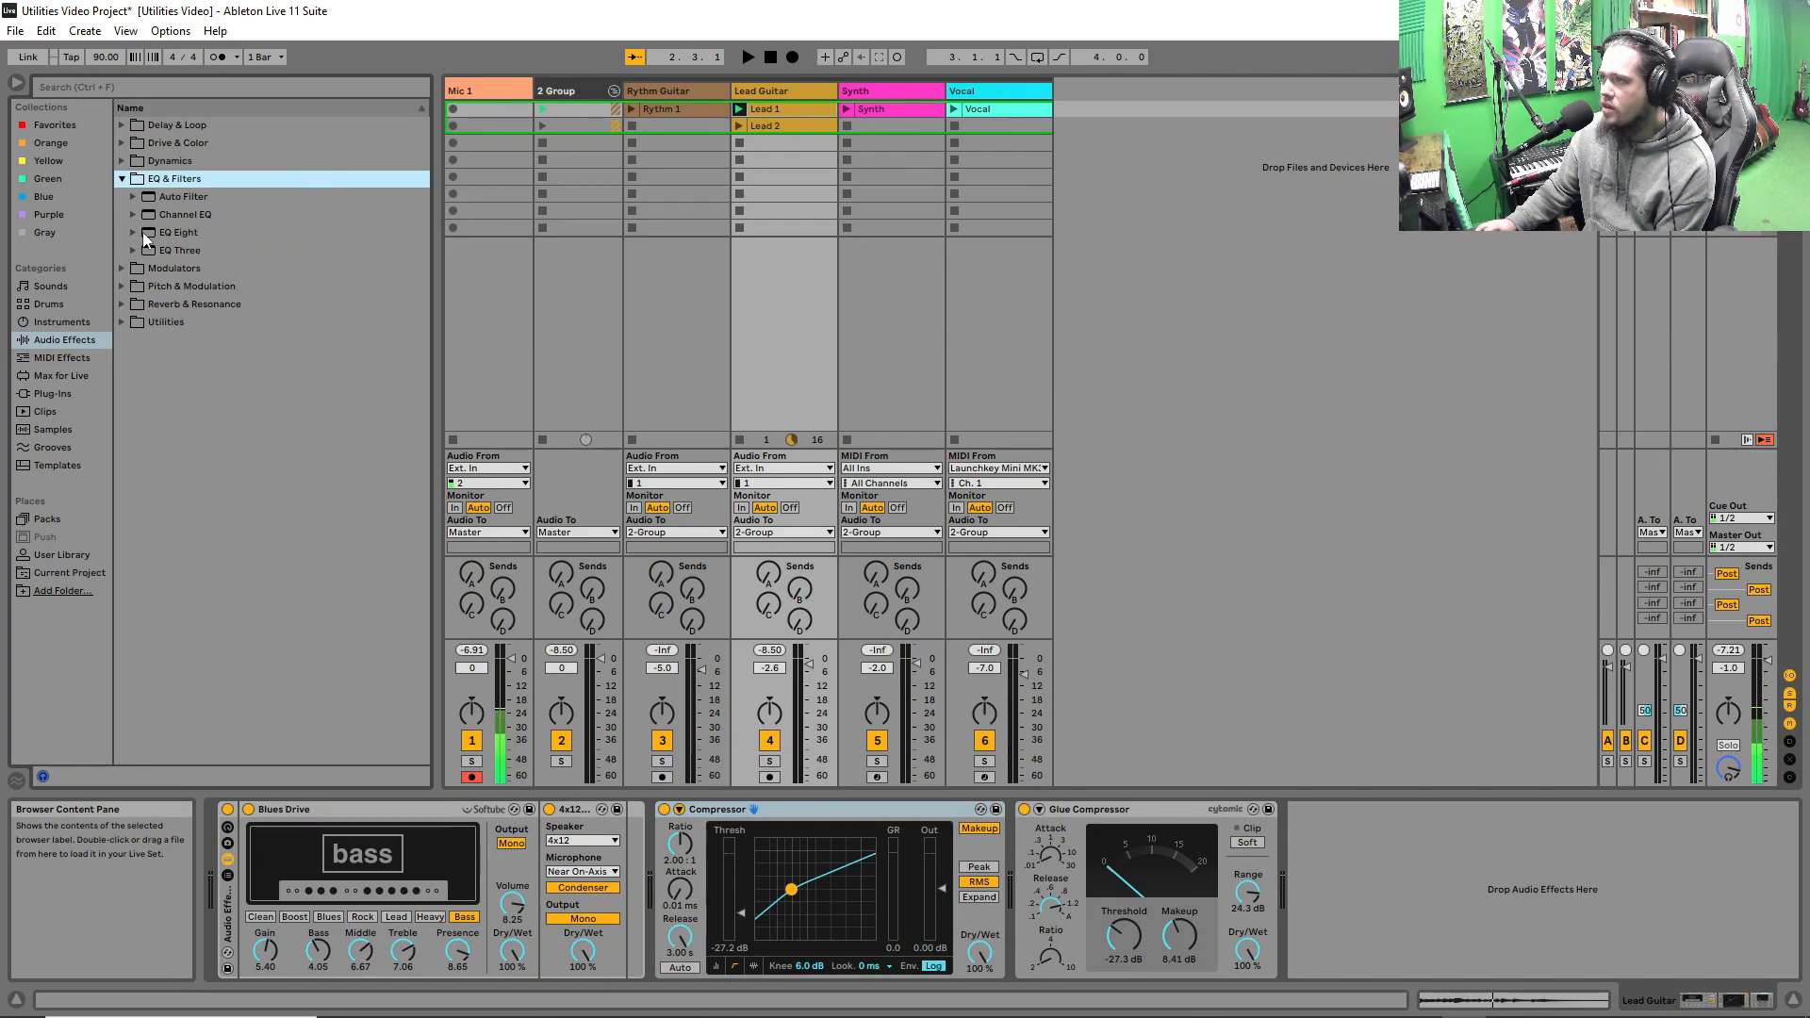
- Add a default EQ Eight from the EQ & Filters folder after the iZotope Iris 2 instrument on the Synth track
{"action": "left_click", "coordinate": [894, 93]}
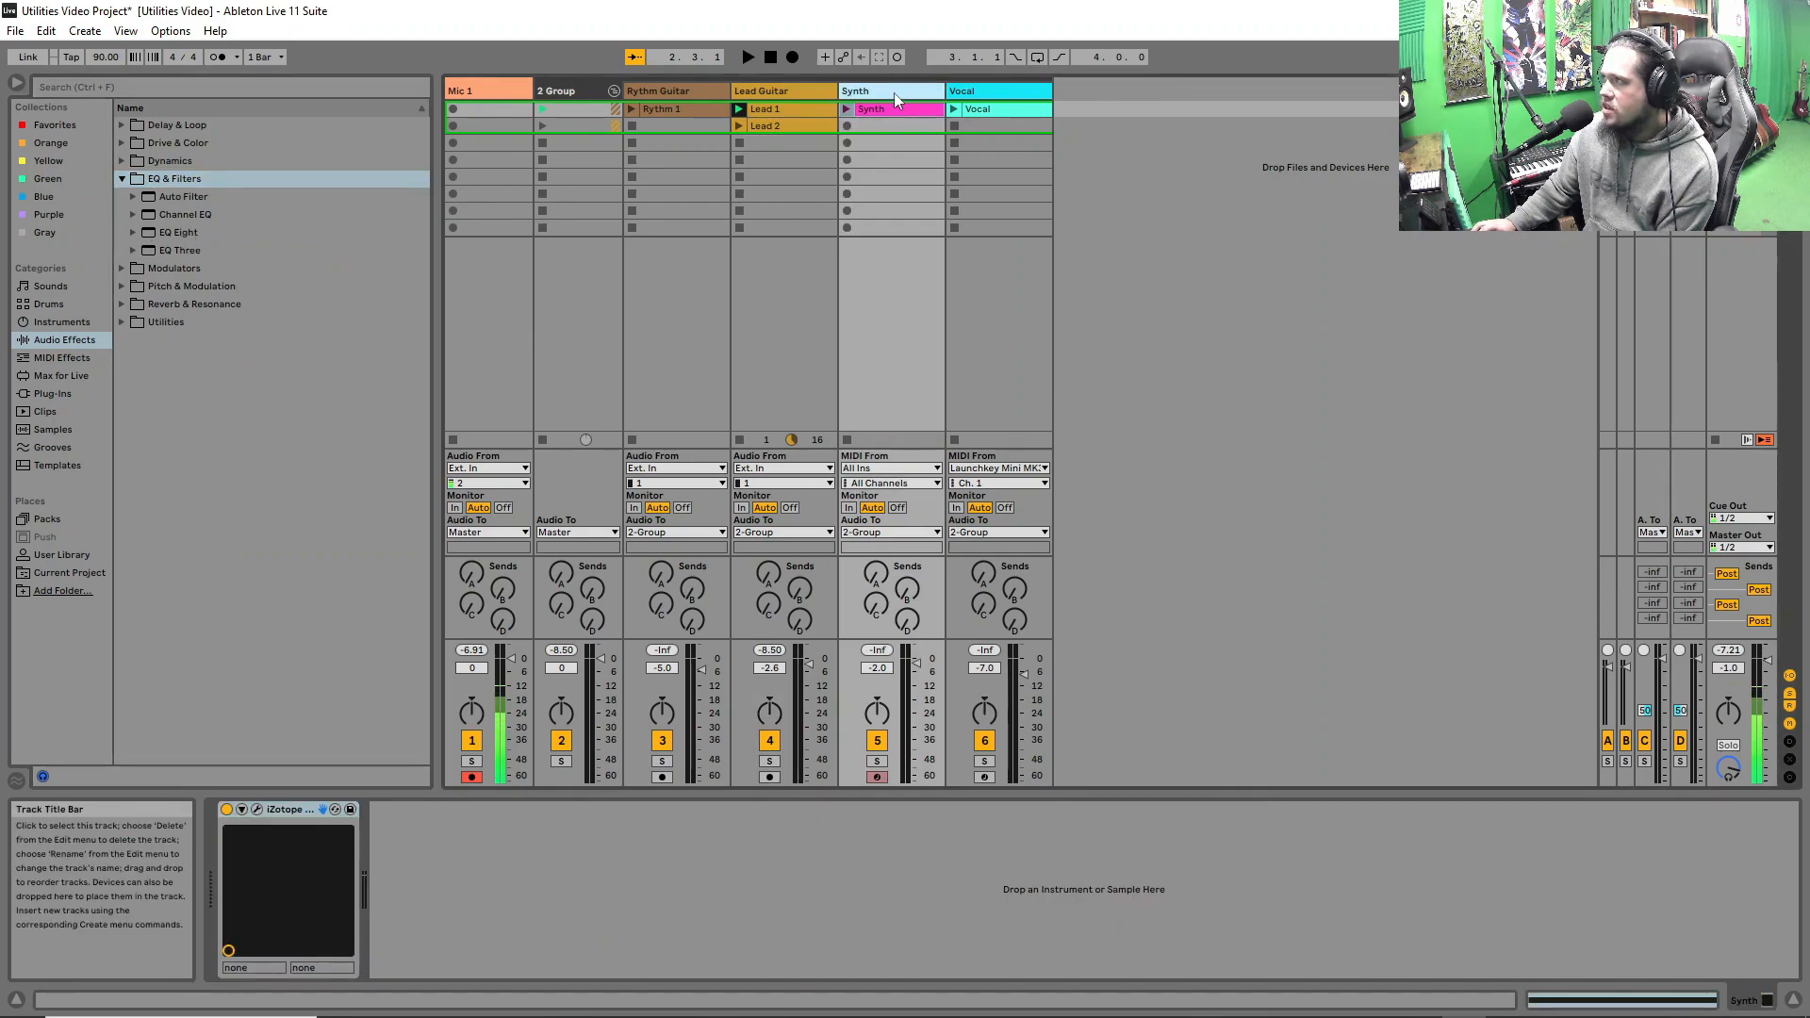
{"action": "left_click", "coordinate": [358, 232]}
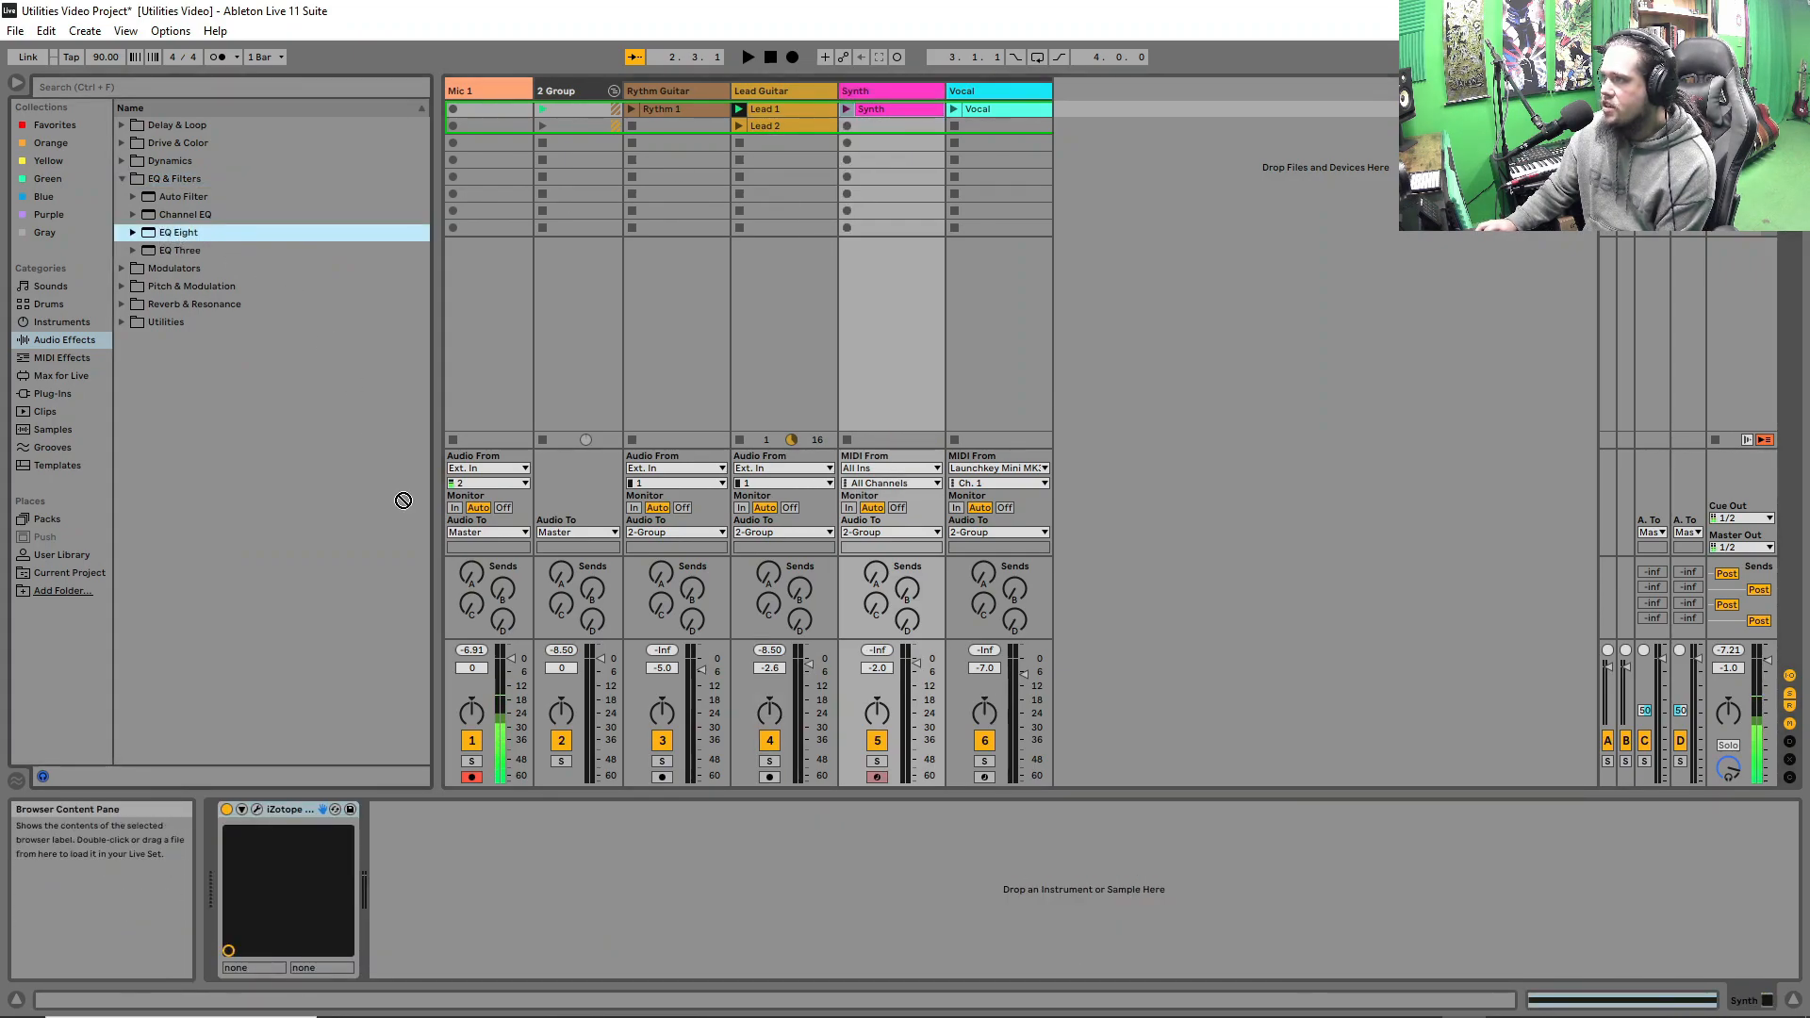
{"action": "left_click_drag", "start_coordinate": [431, 878], "coordinate": [434, 880]}
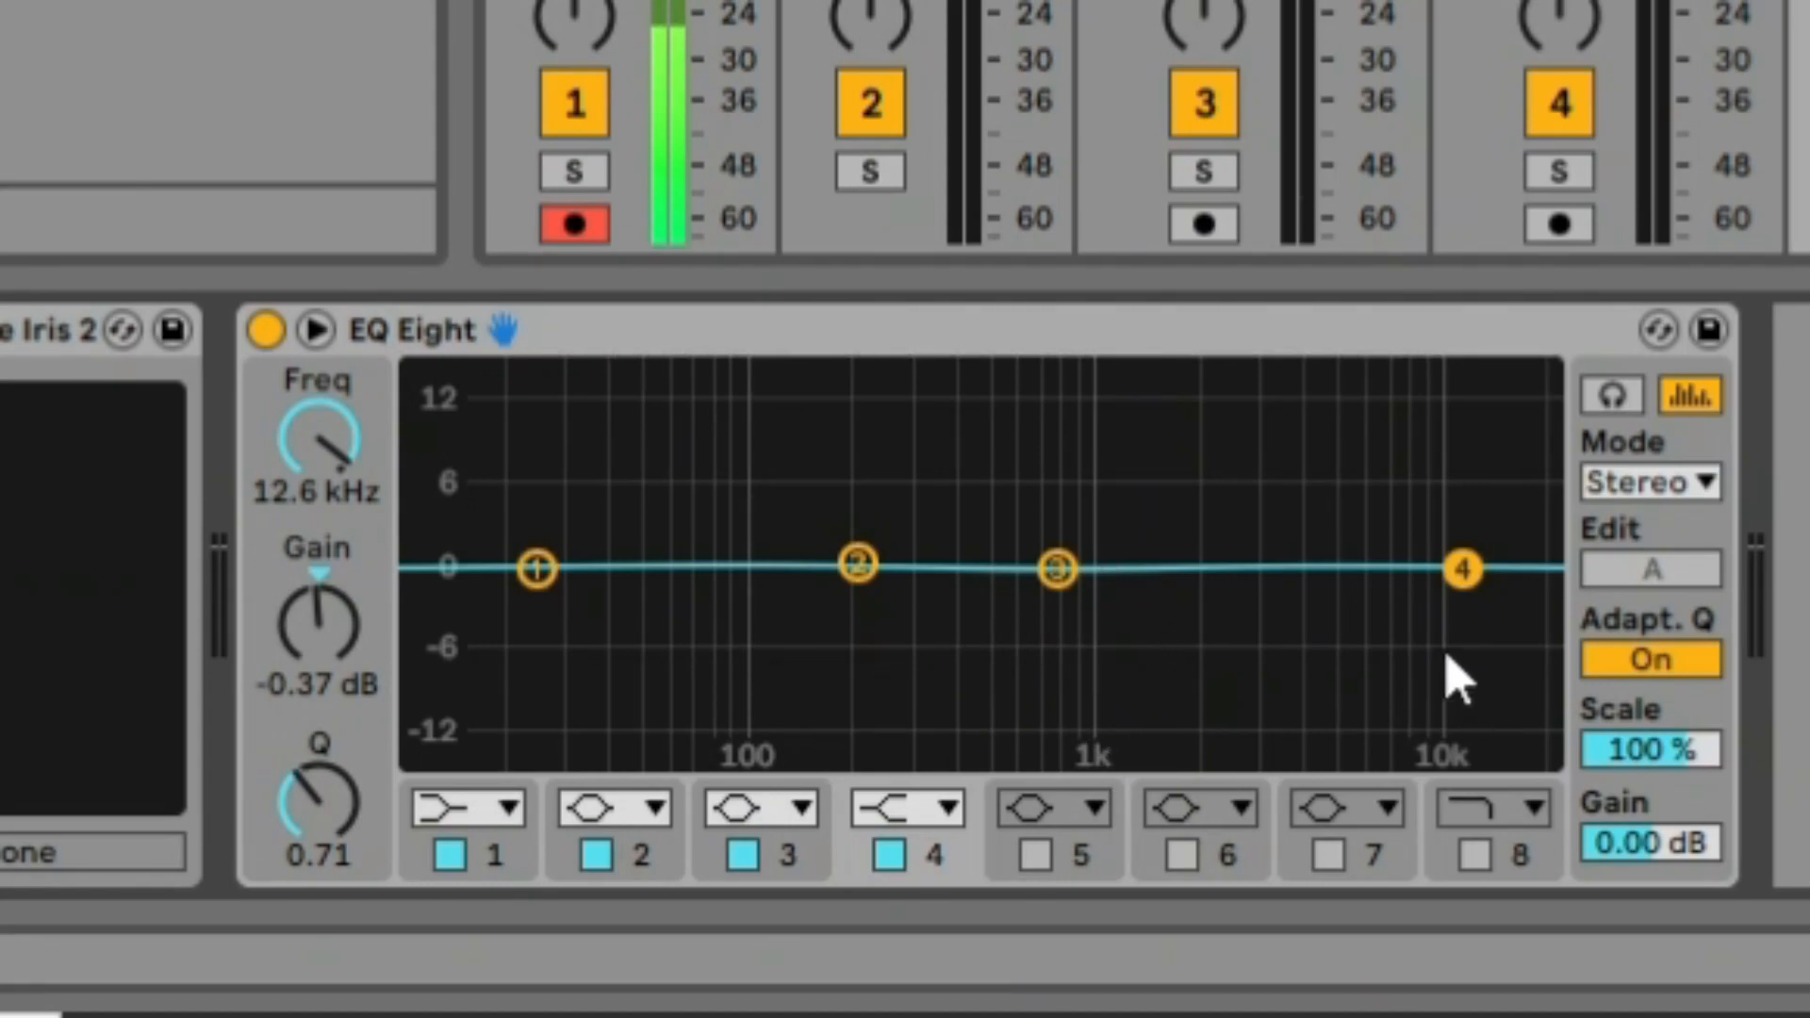
- Reset EQ Eight band 4's gain to 0.00 dB, and switch band 1 off and back on
{"action": "left_click", "coordinate": [317, 573]}
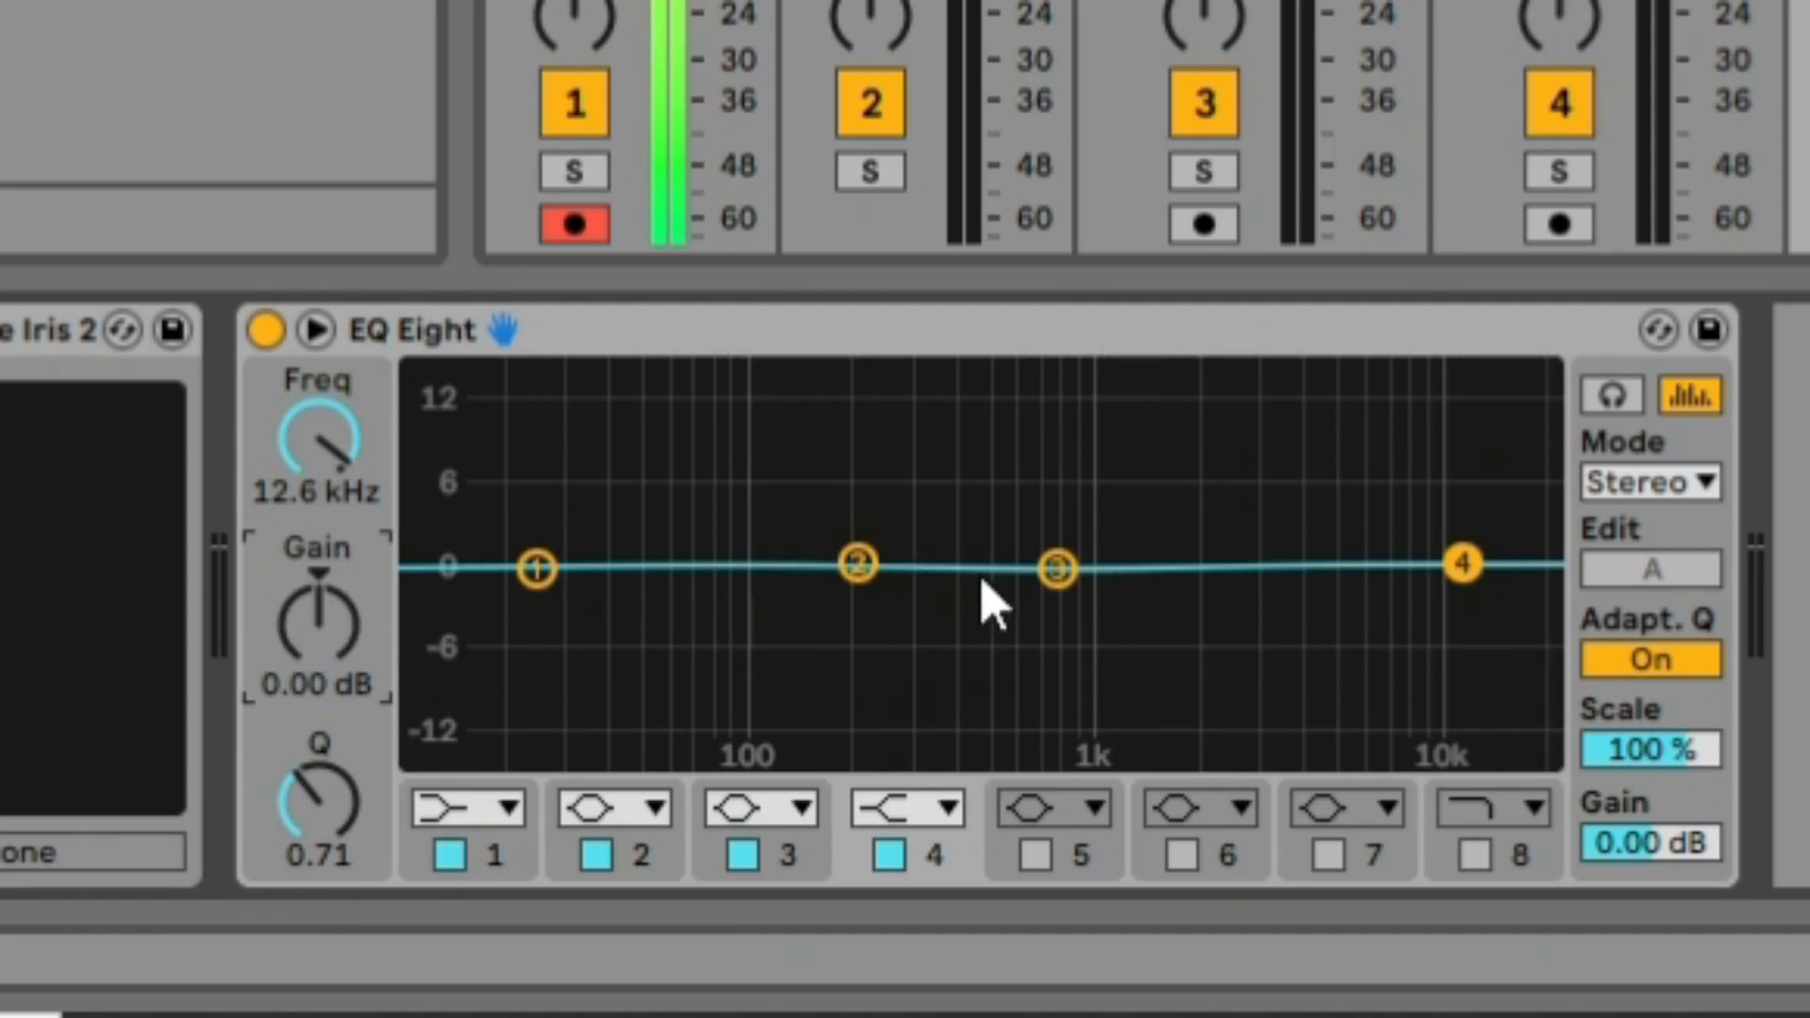
{"action": "left_click", "coordinate": [1057, 569]}
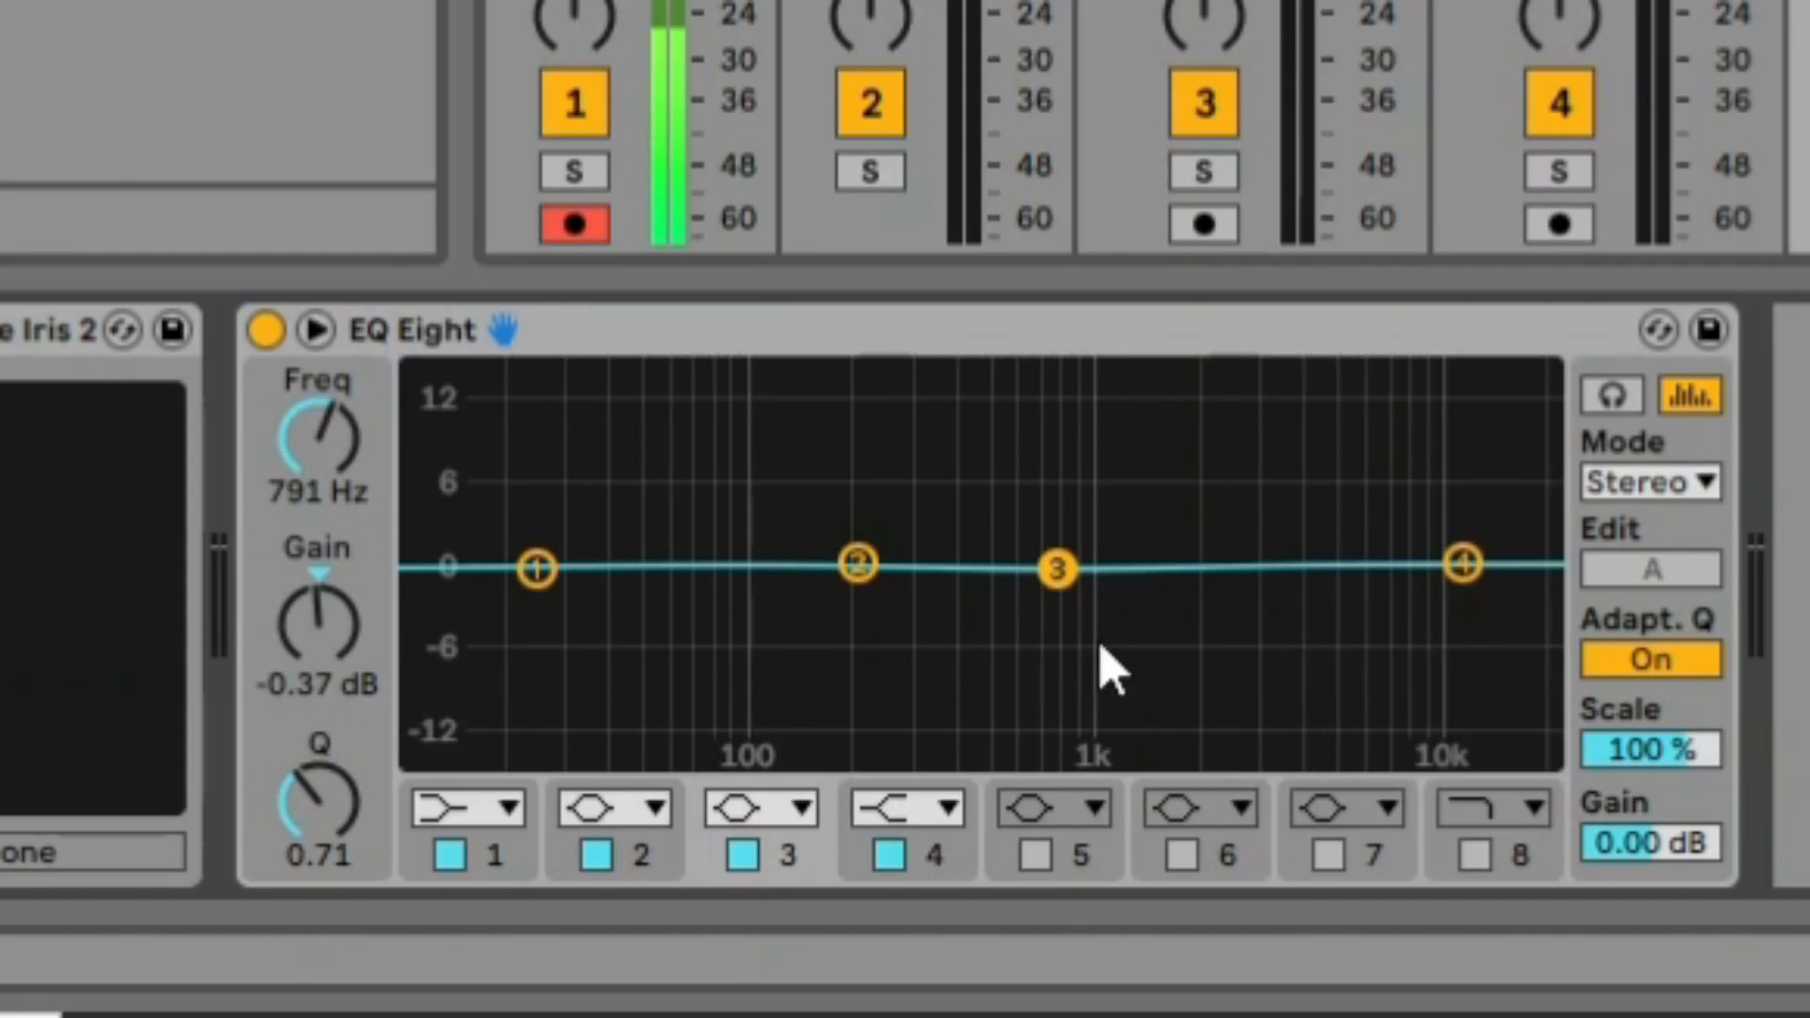
{"action": "left_click", "coordinate": [860, 566]}
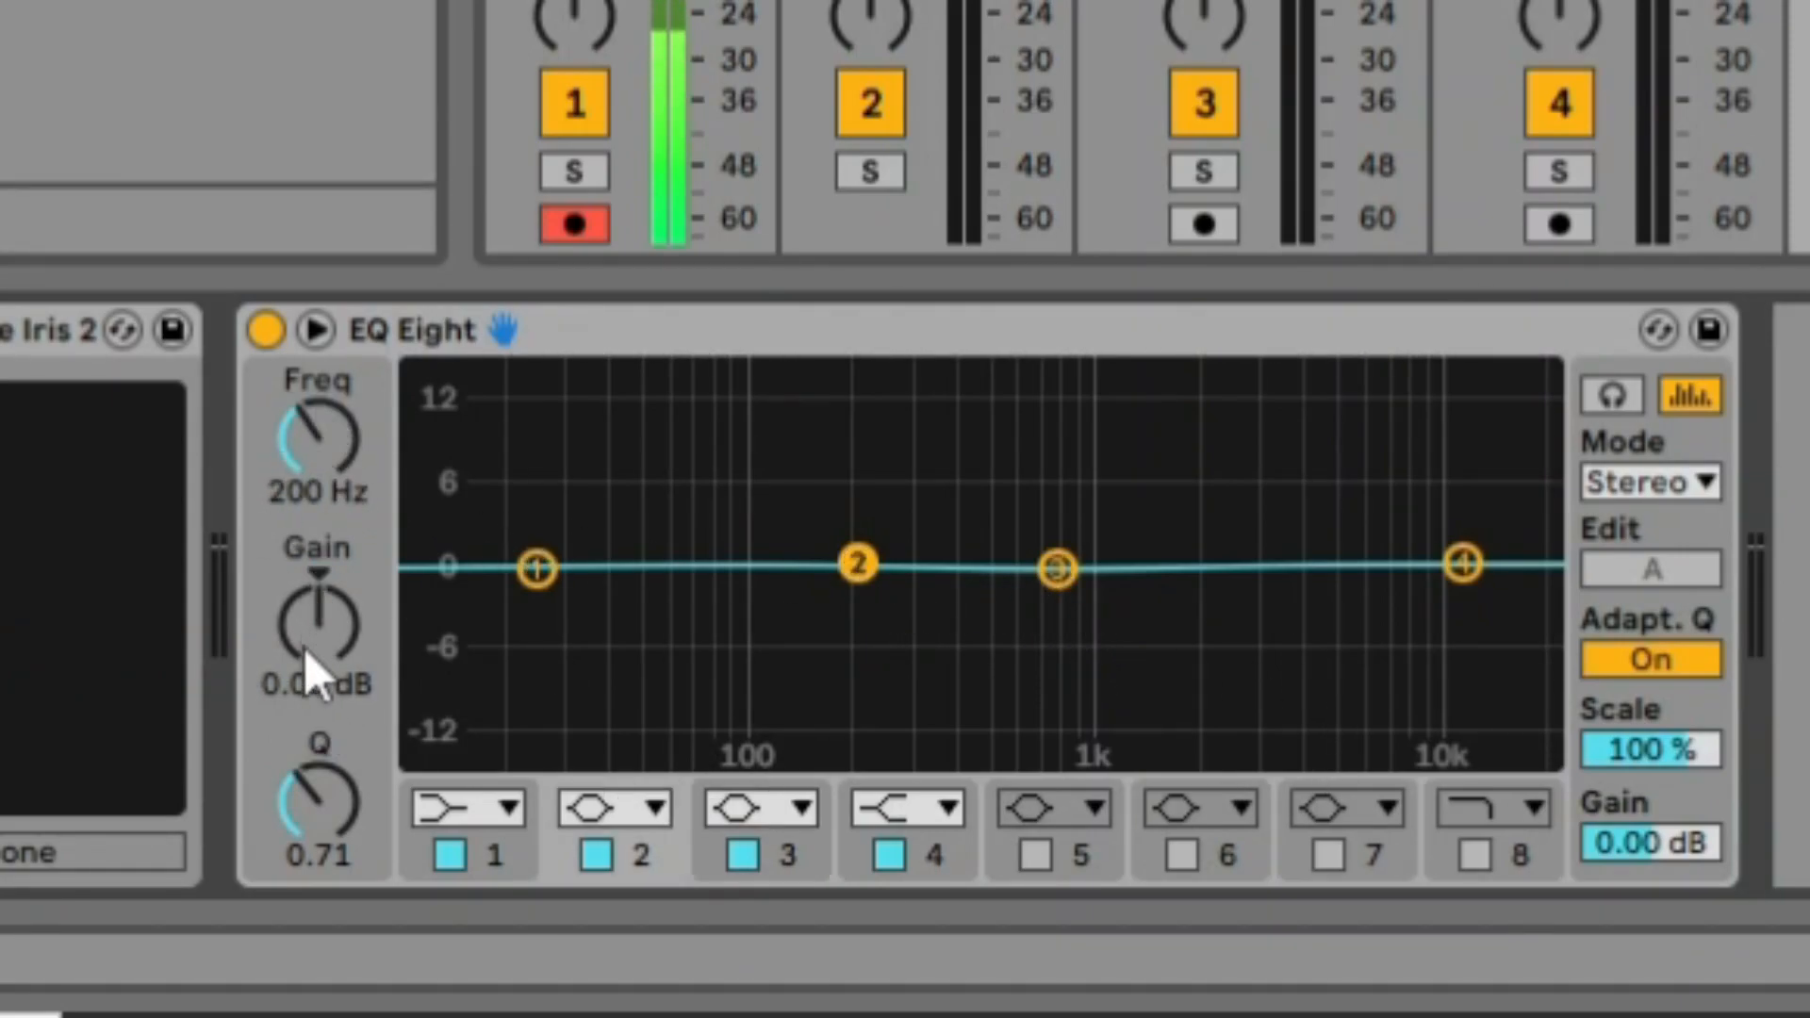
{"action": "left_click", "coordinate": [467, 878]}
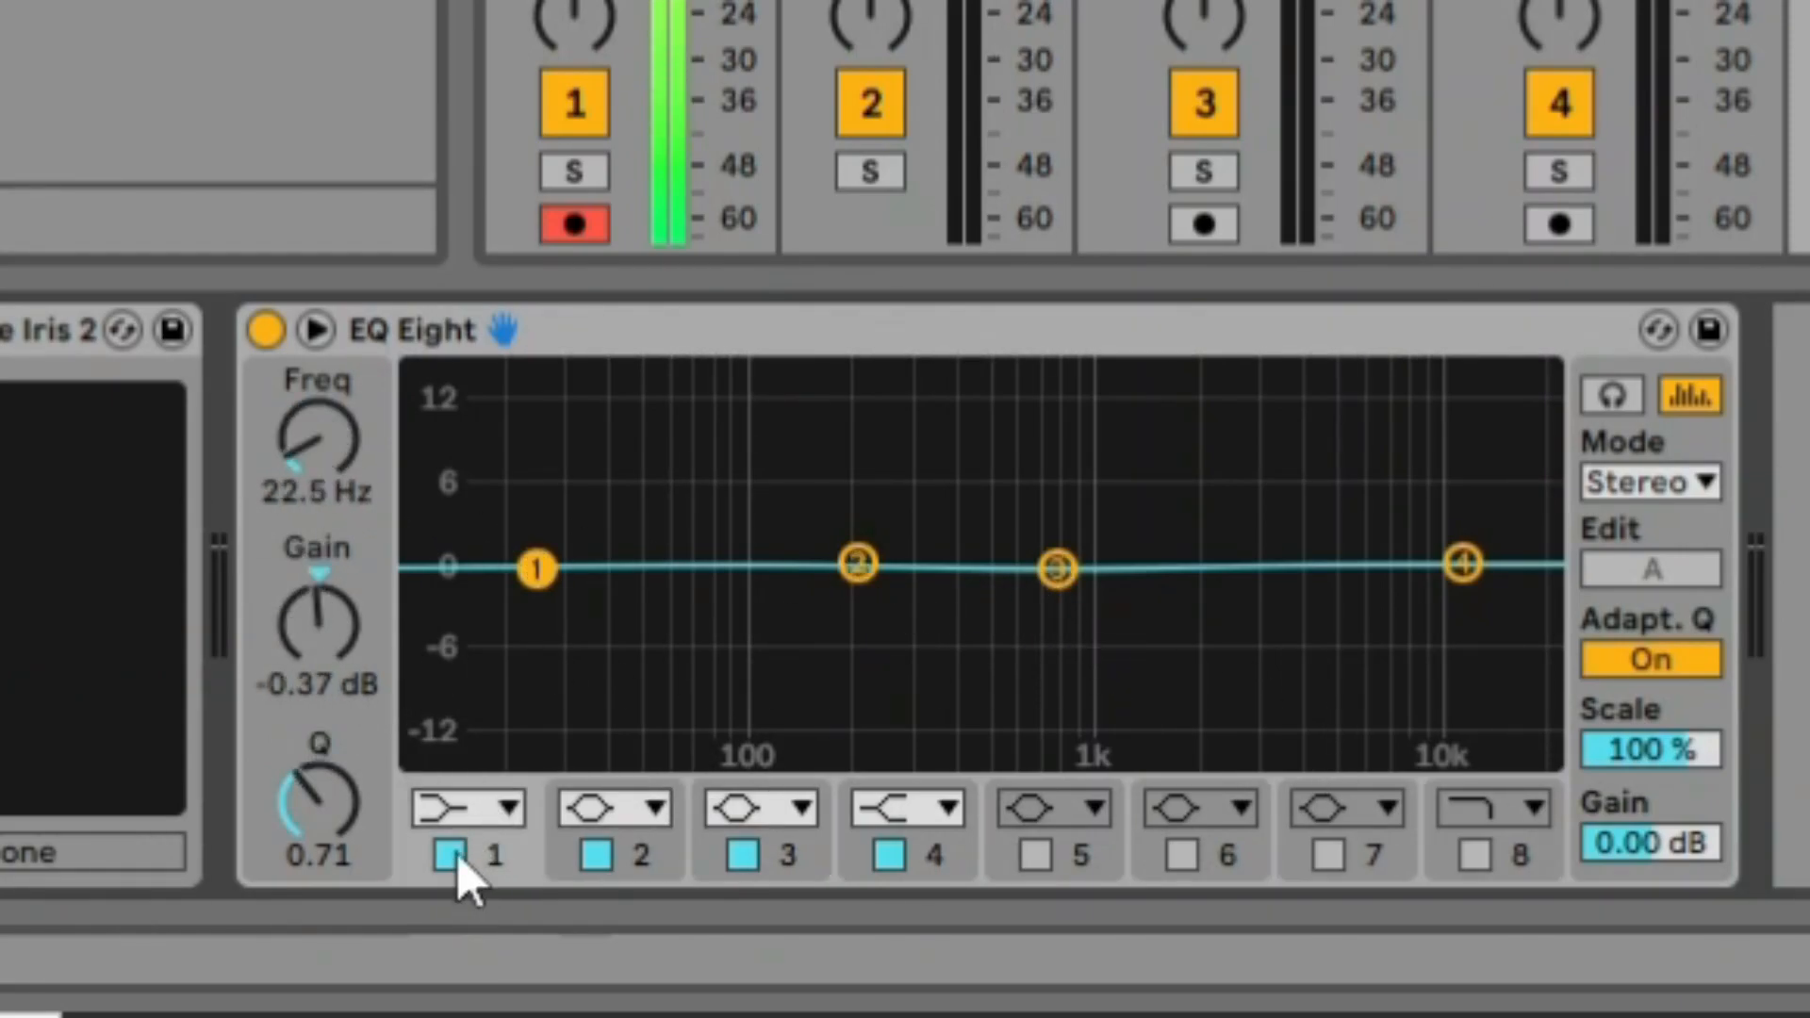
{"action": "left_click", "coordinate": [460, 860]}
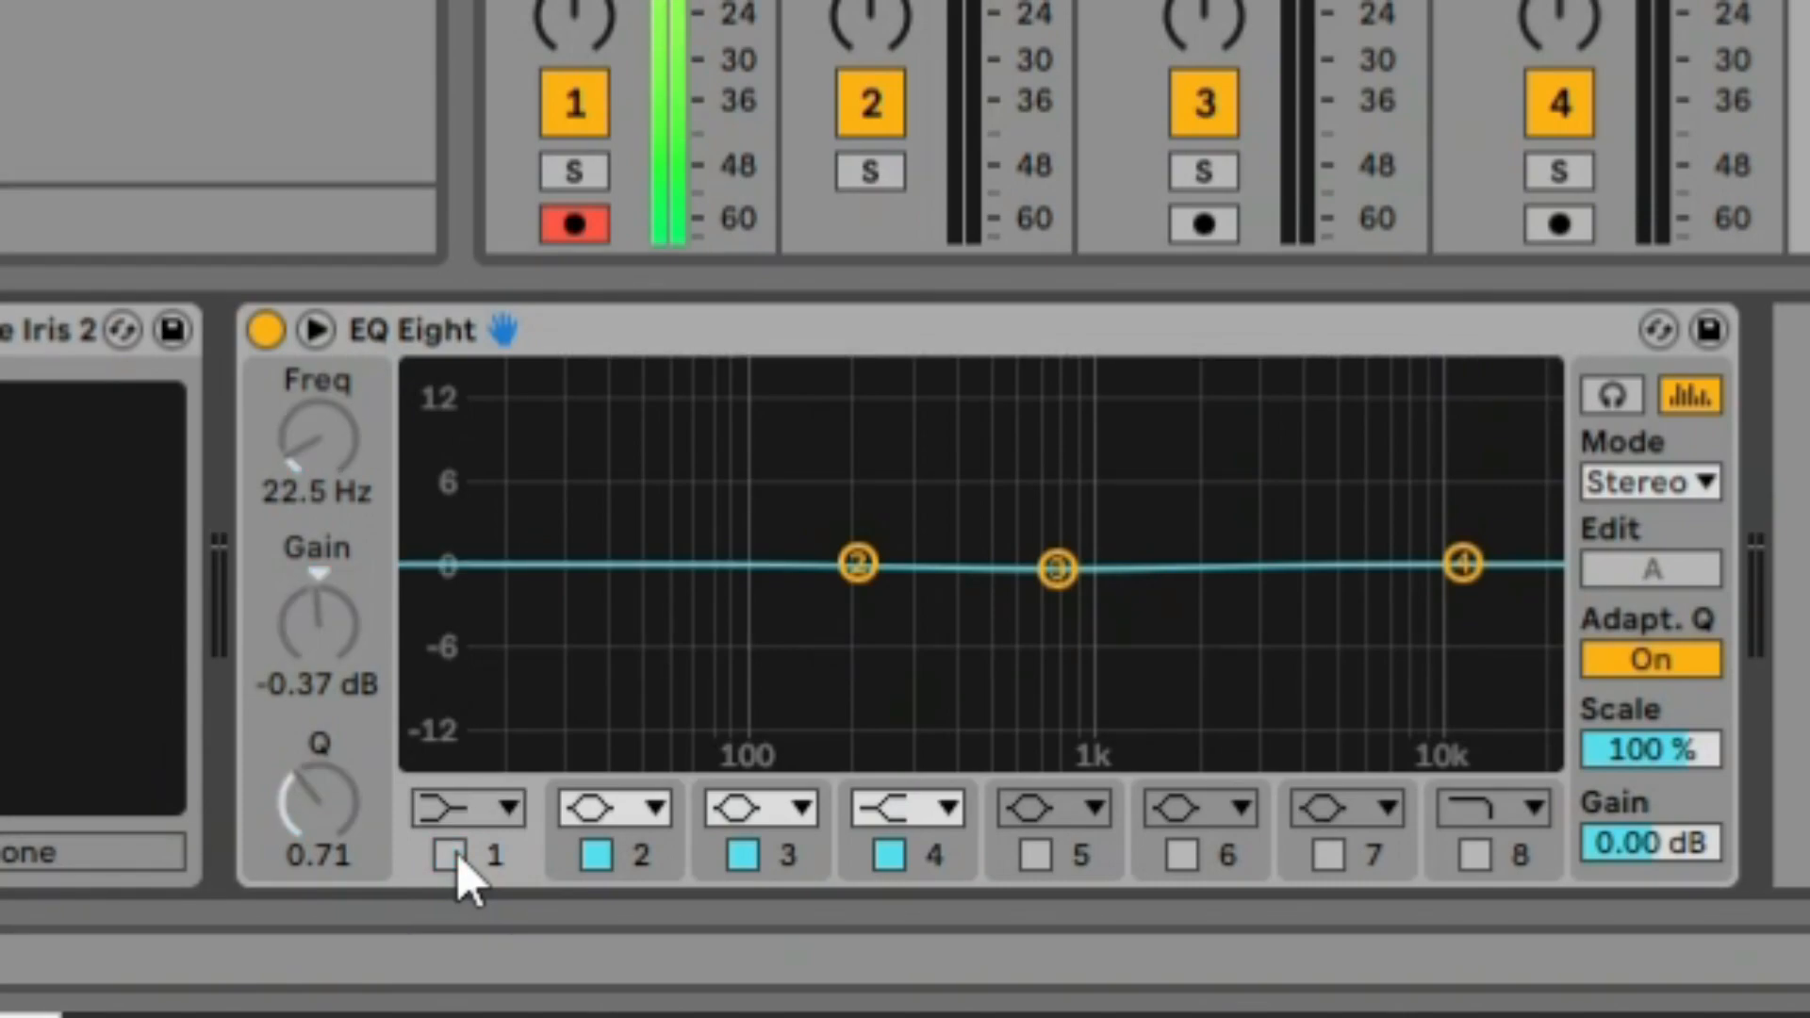
{"action": "left_click", "coordinate": [452, 856]}
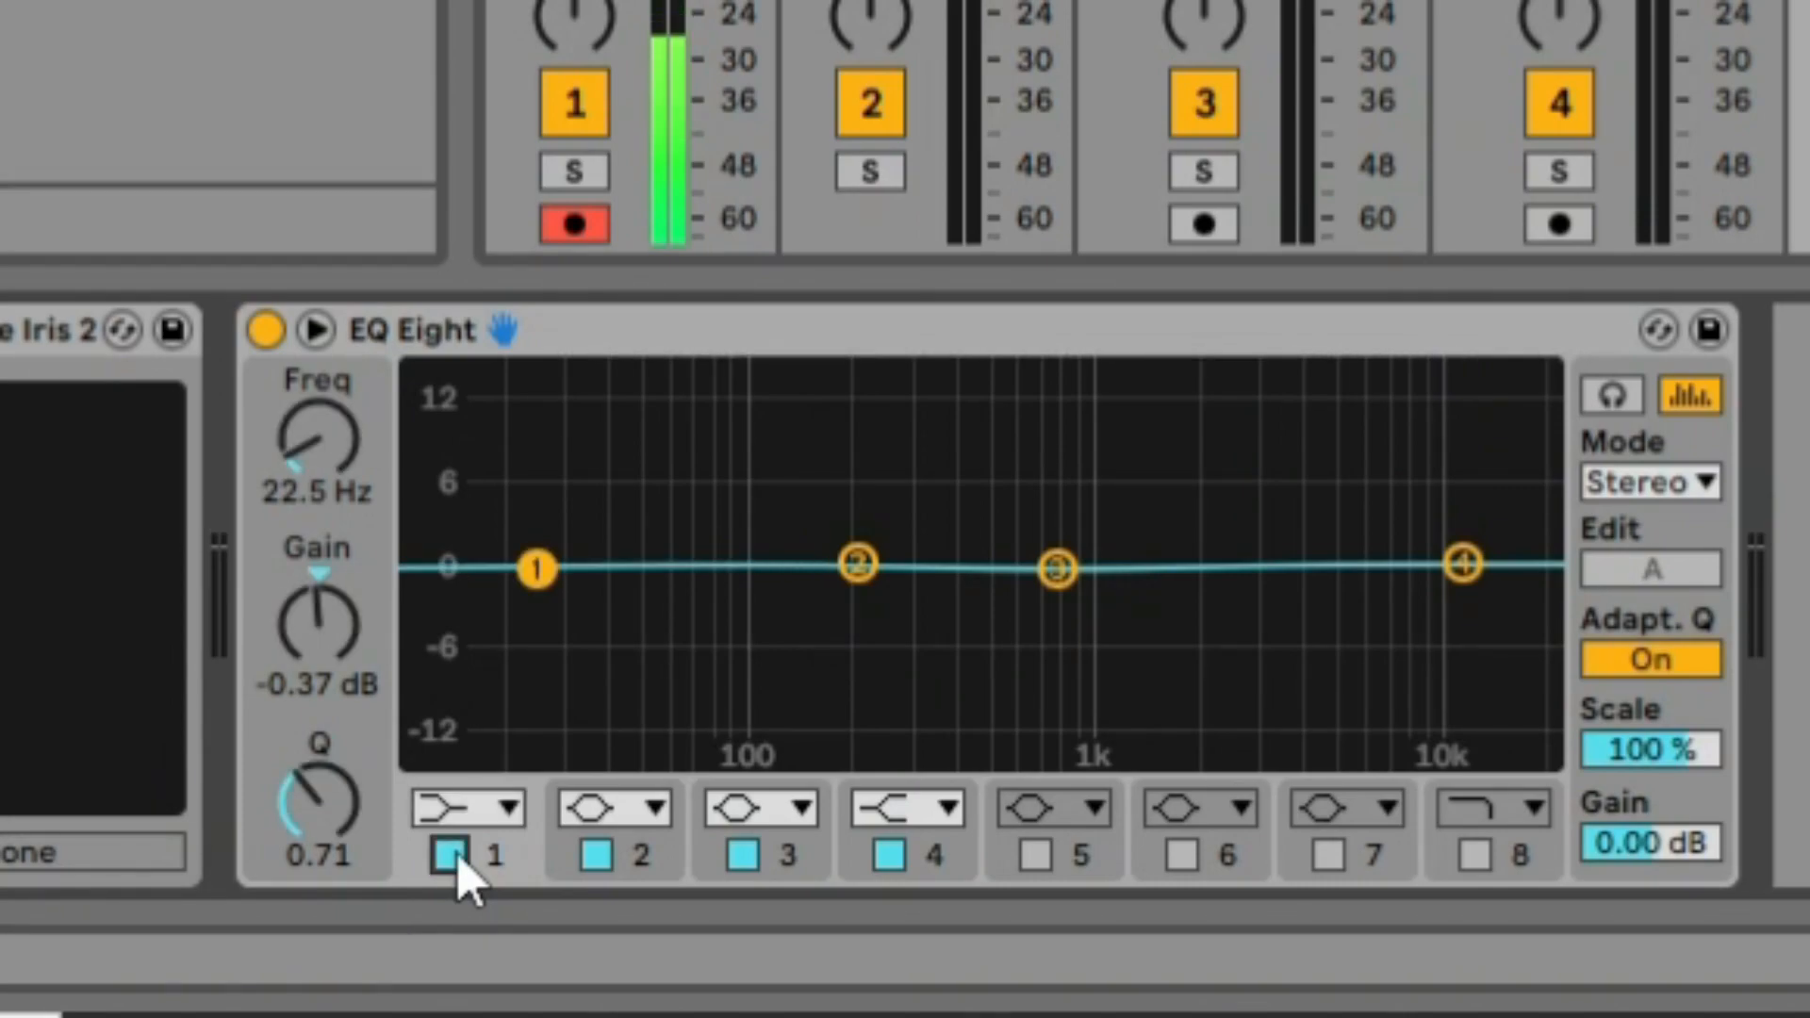
- Make band 1 a bell filter at 42.6 Hz with 3.35 dB gain, and sweep its Q from 10.5 to 0.32
{"action": "left_click", "coordinate": [491, 816]}
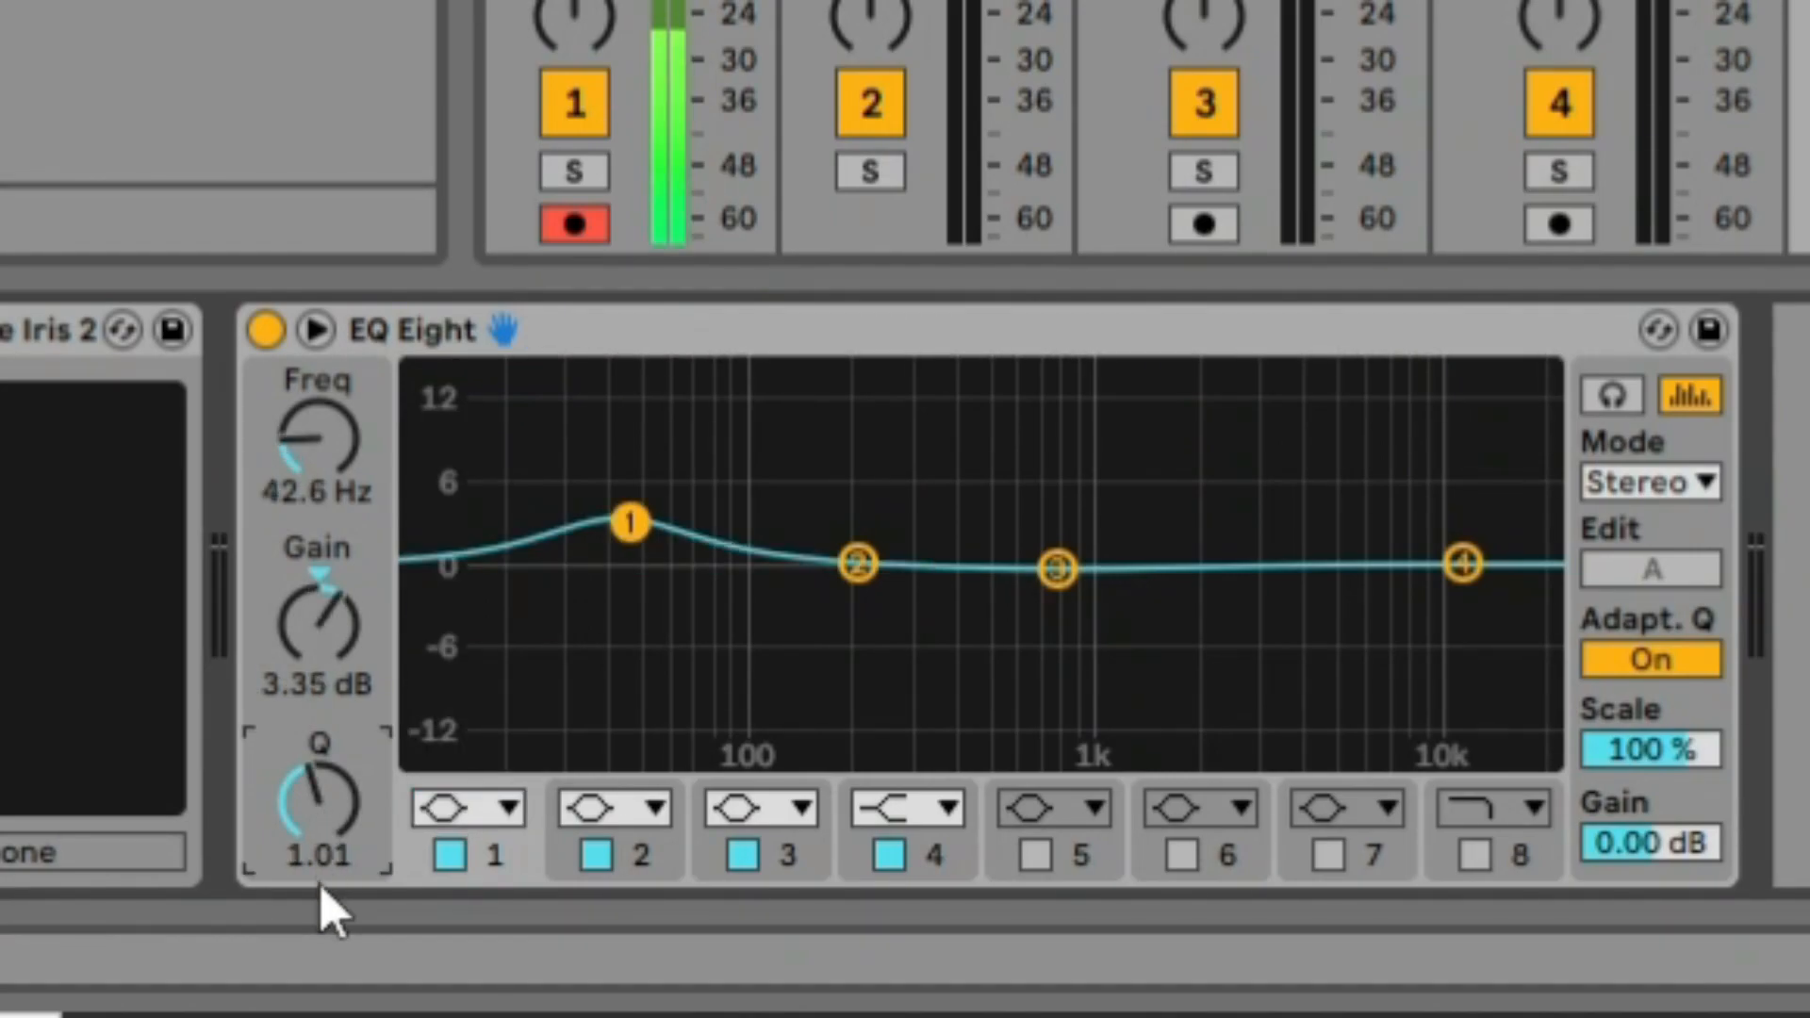
{"action": "left_click_drag", "start_coordinate": [323, 896], "coordinate": [323, 783]}
{"action": "left_click", "coordinate": [517, 822]}
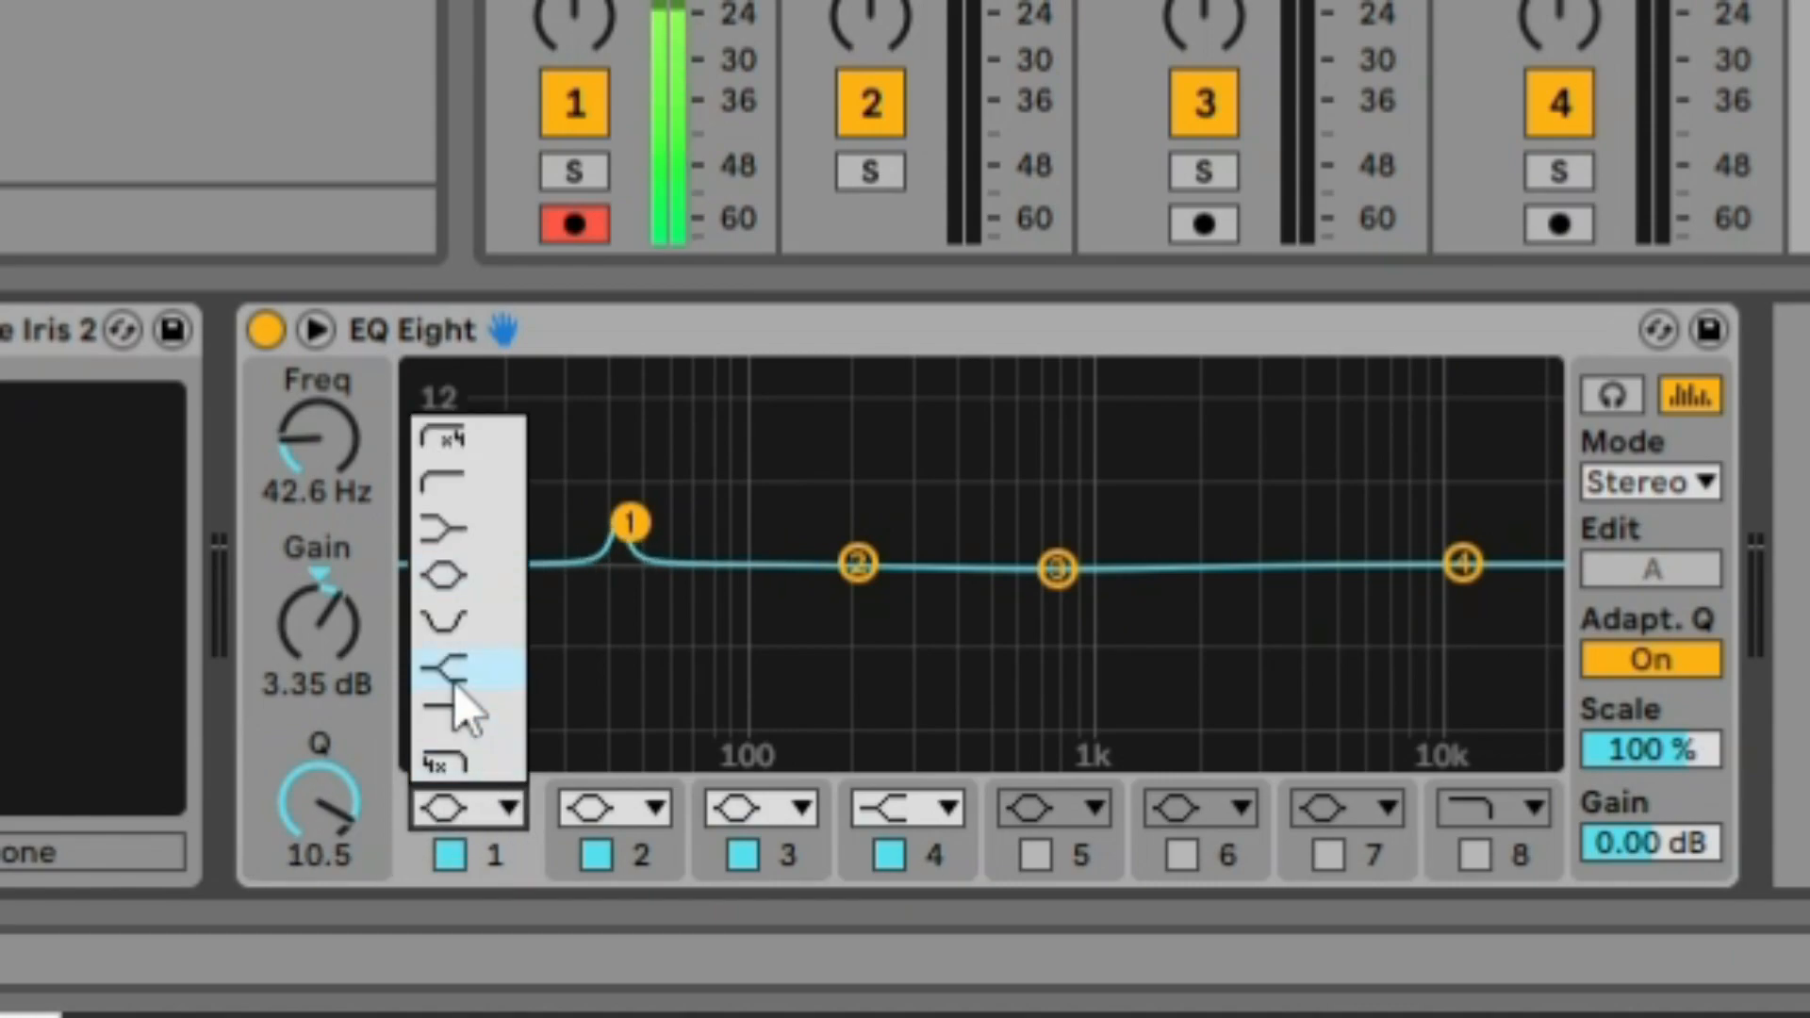
{"action": "left_click", "coordinate": [500, 565]}
{"action": "left_click_drag", "start_coordinate": [335, 853], "coordinate": [334, 934]}
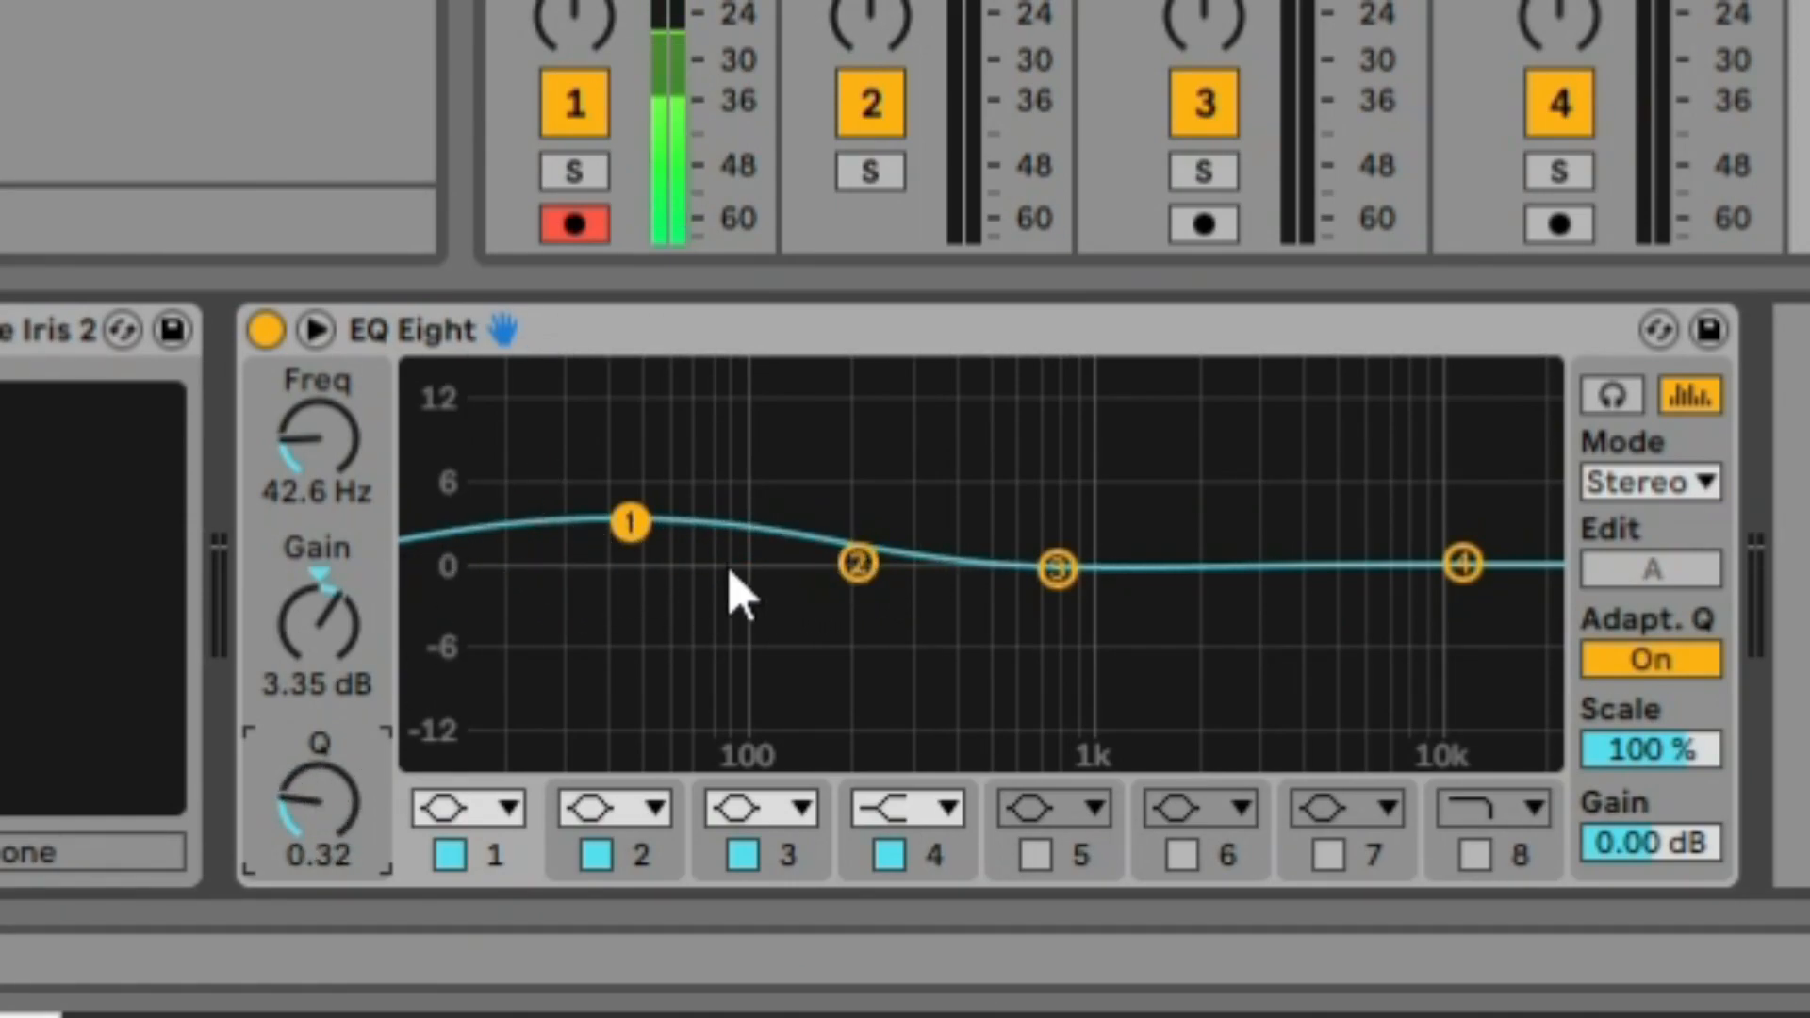
- Boost band 1 to 9.05 dB with Q 6.16, then turn it into a cut of -6.07 dB at 47.4 Hz with Q 2.20
{"action": "left_click_drag", "start_coordinate": [632, 527], "coordinate": [630, 454]}
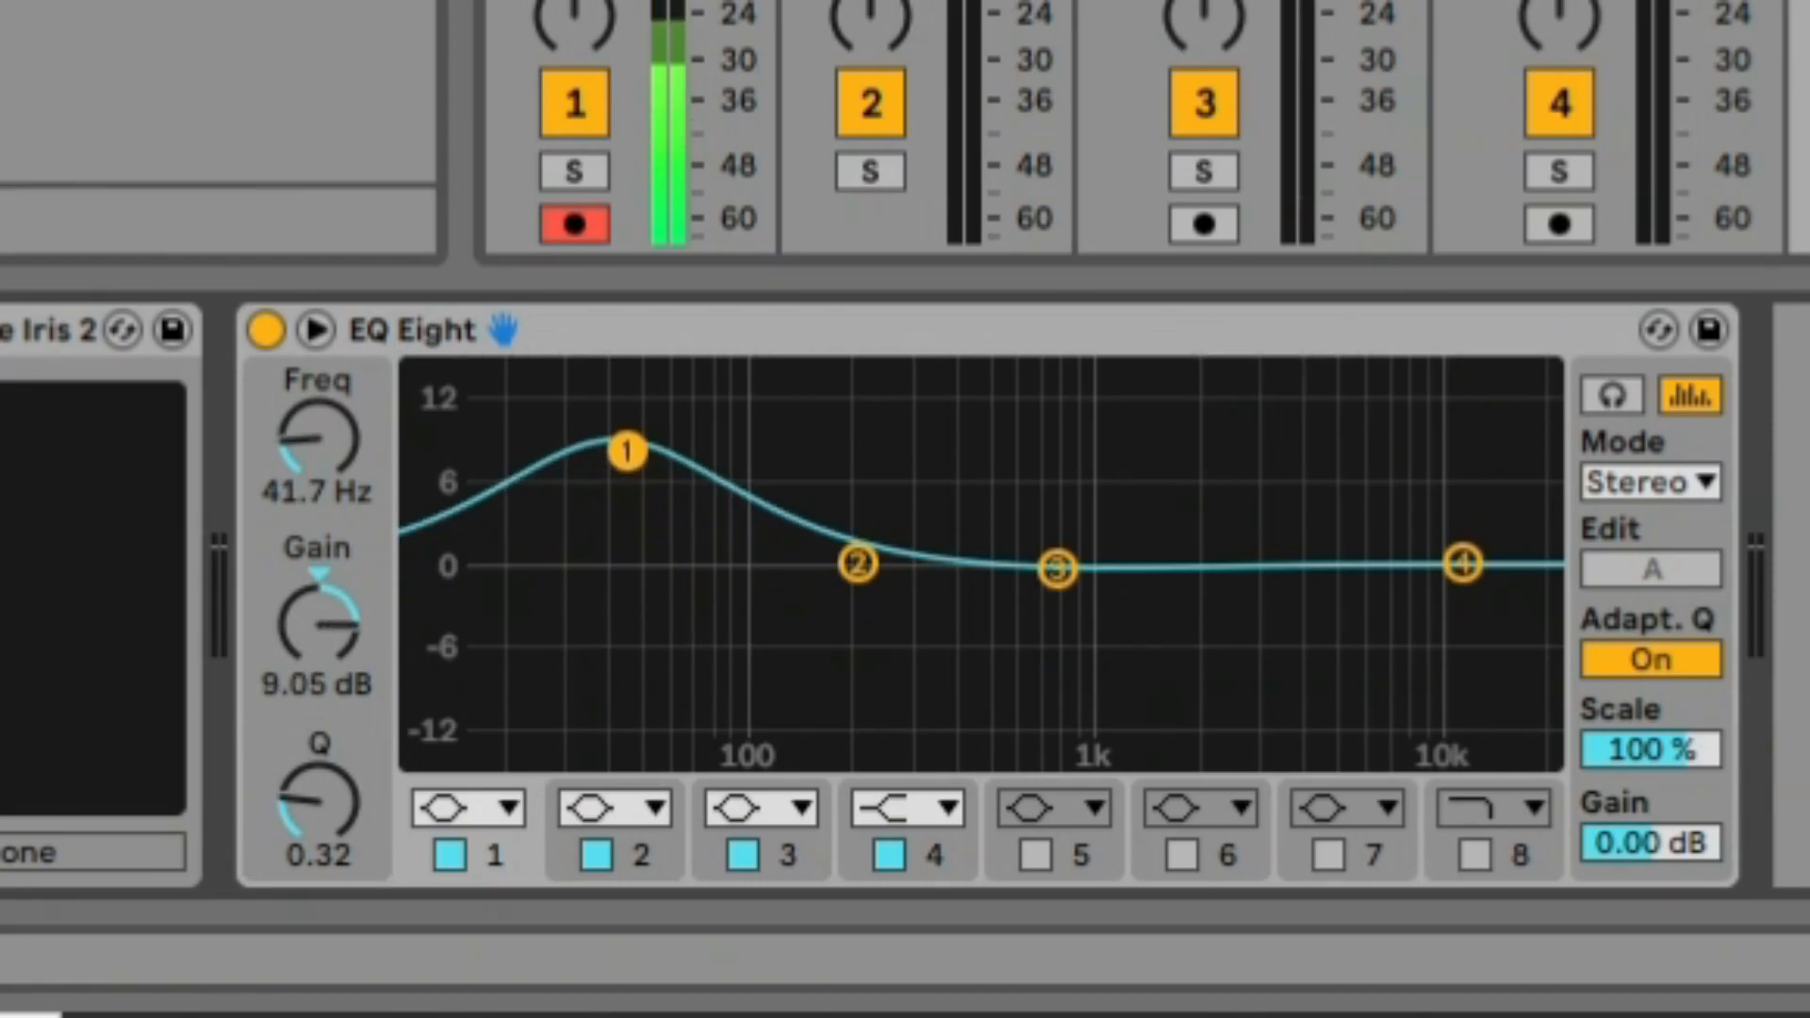
{"action": "left_click_drag", "start_coordinate": [353, 862], "coordinate": [353, 806]}
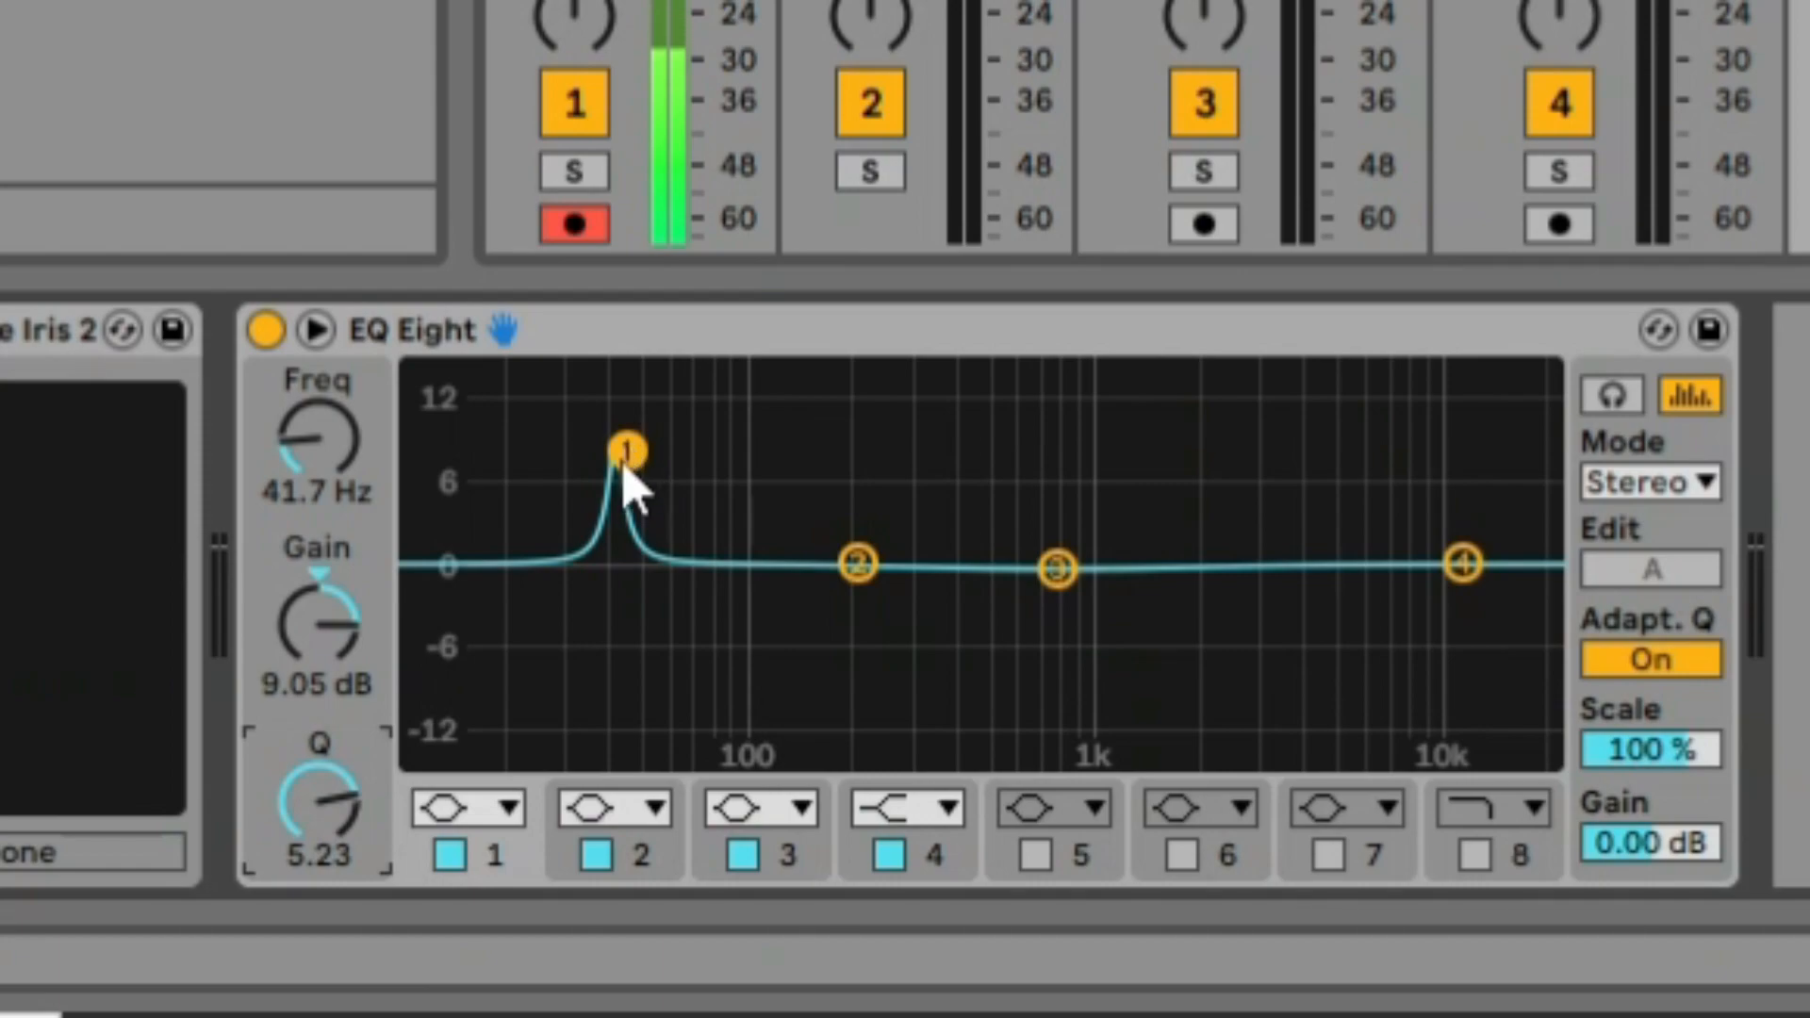
{"action": "left_click_drag", "start_coordinate": [322, 807], "coordinate": [323, 801]}
{"action": "left_click_drag", "start_coordinate": [643, 444], "coordinate": [615, 651]}
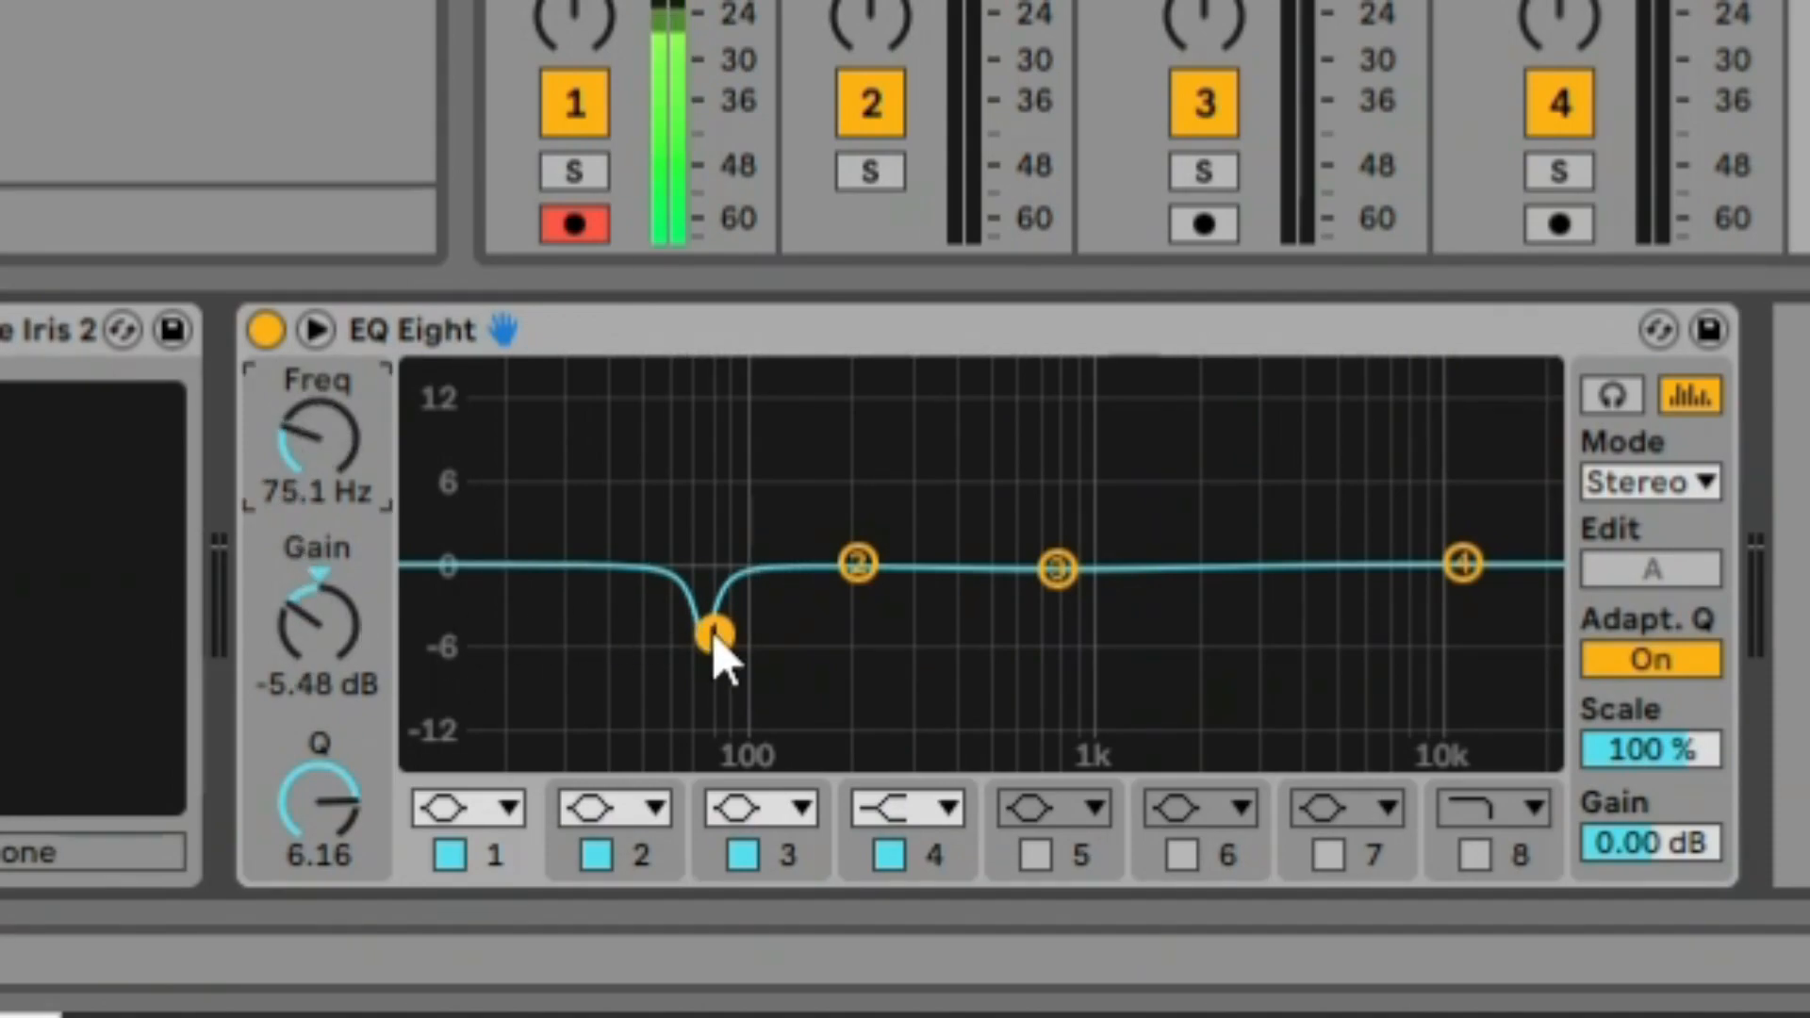
{"action": "left_click_drag", "start_coordinate": [712, 635], "coordinate": [644, 696]}
- Change band 1 to the x4 low-cut filter with its cutoff at about 81 Hz and Q 0.72
{"action": "left_click", "coordinate": [483, 811]}
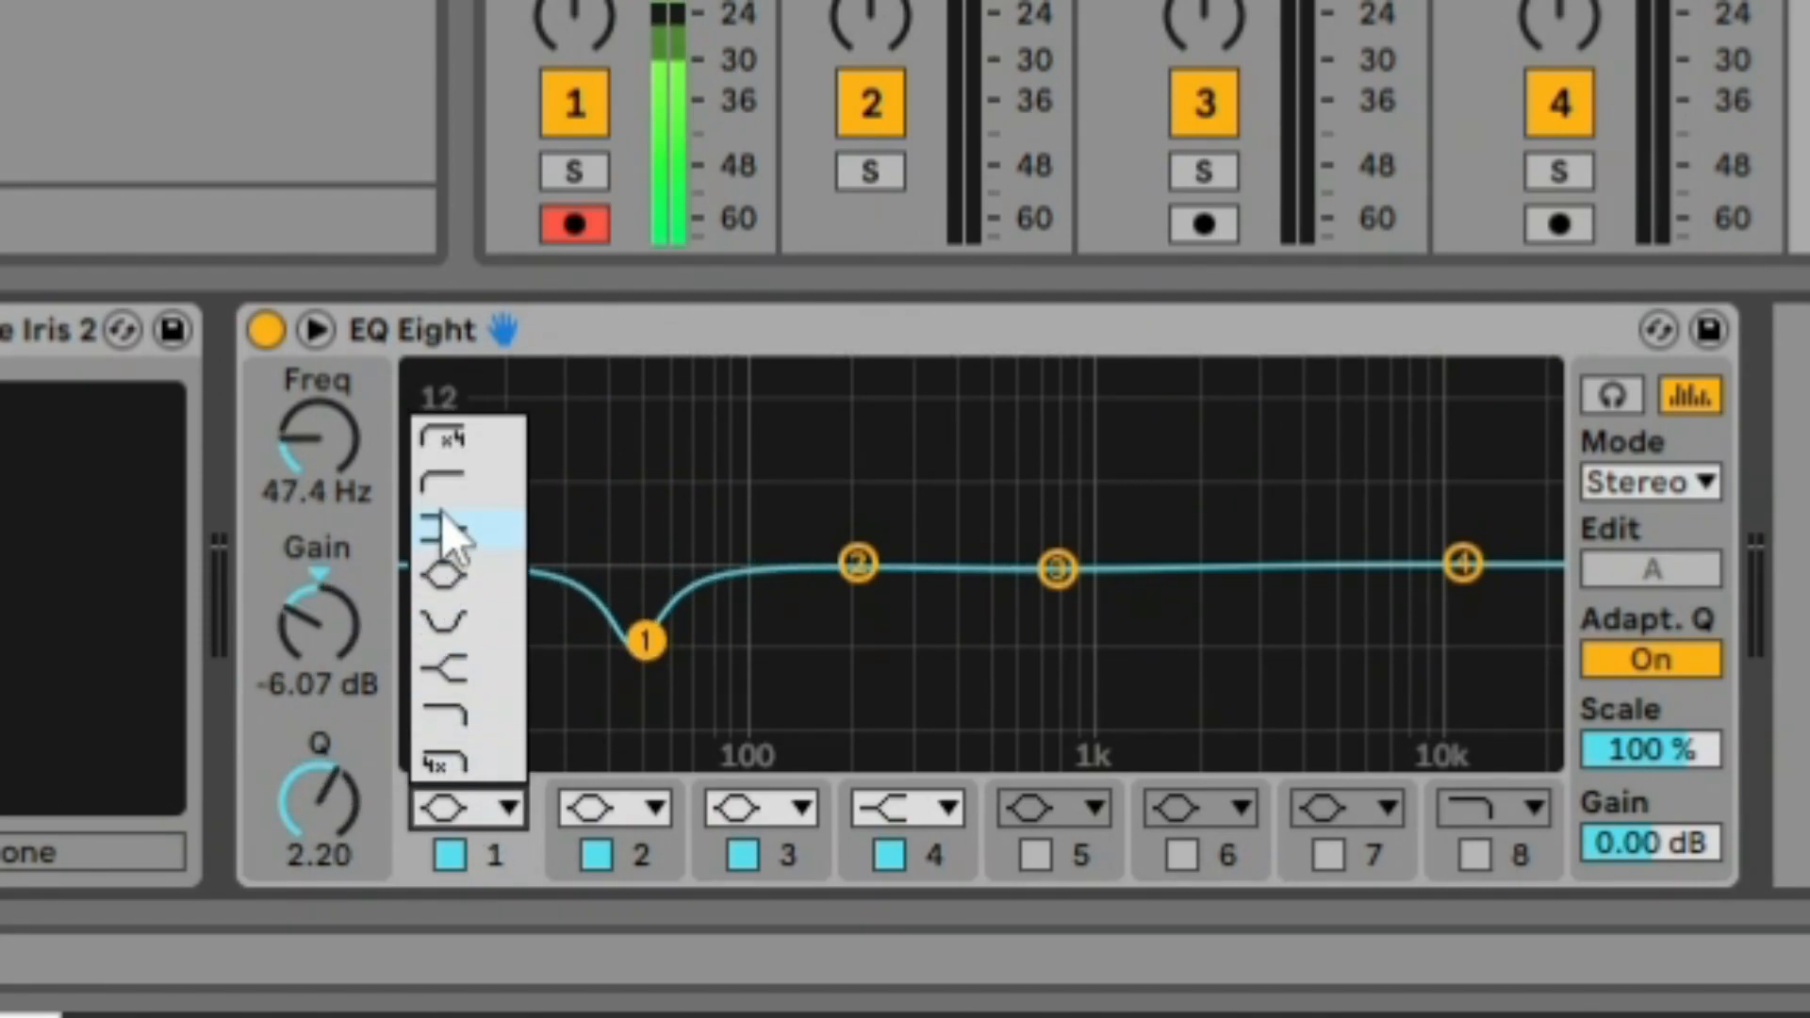
{"action": "left_click", "coordinate": [447, 442]}
{"action": "left_click_drag", "start_coordinate": [659, 598], "coordinate": [658, 684]}
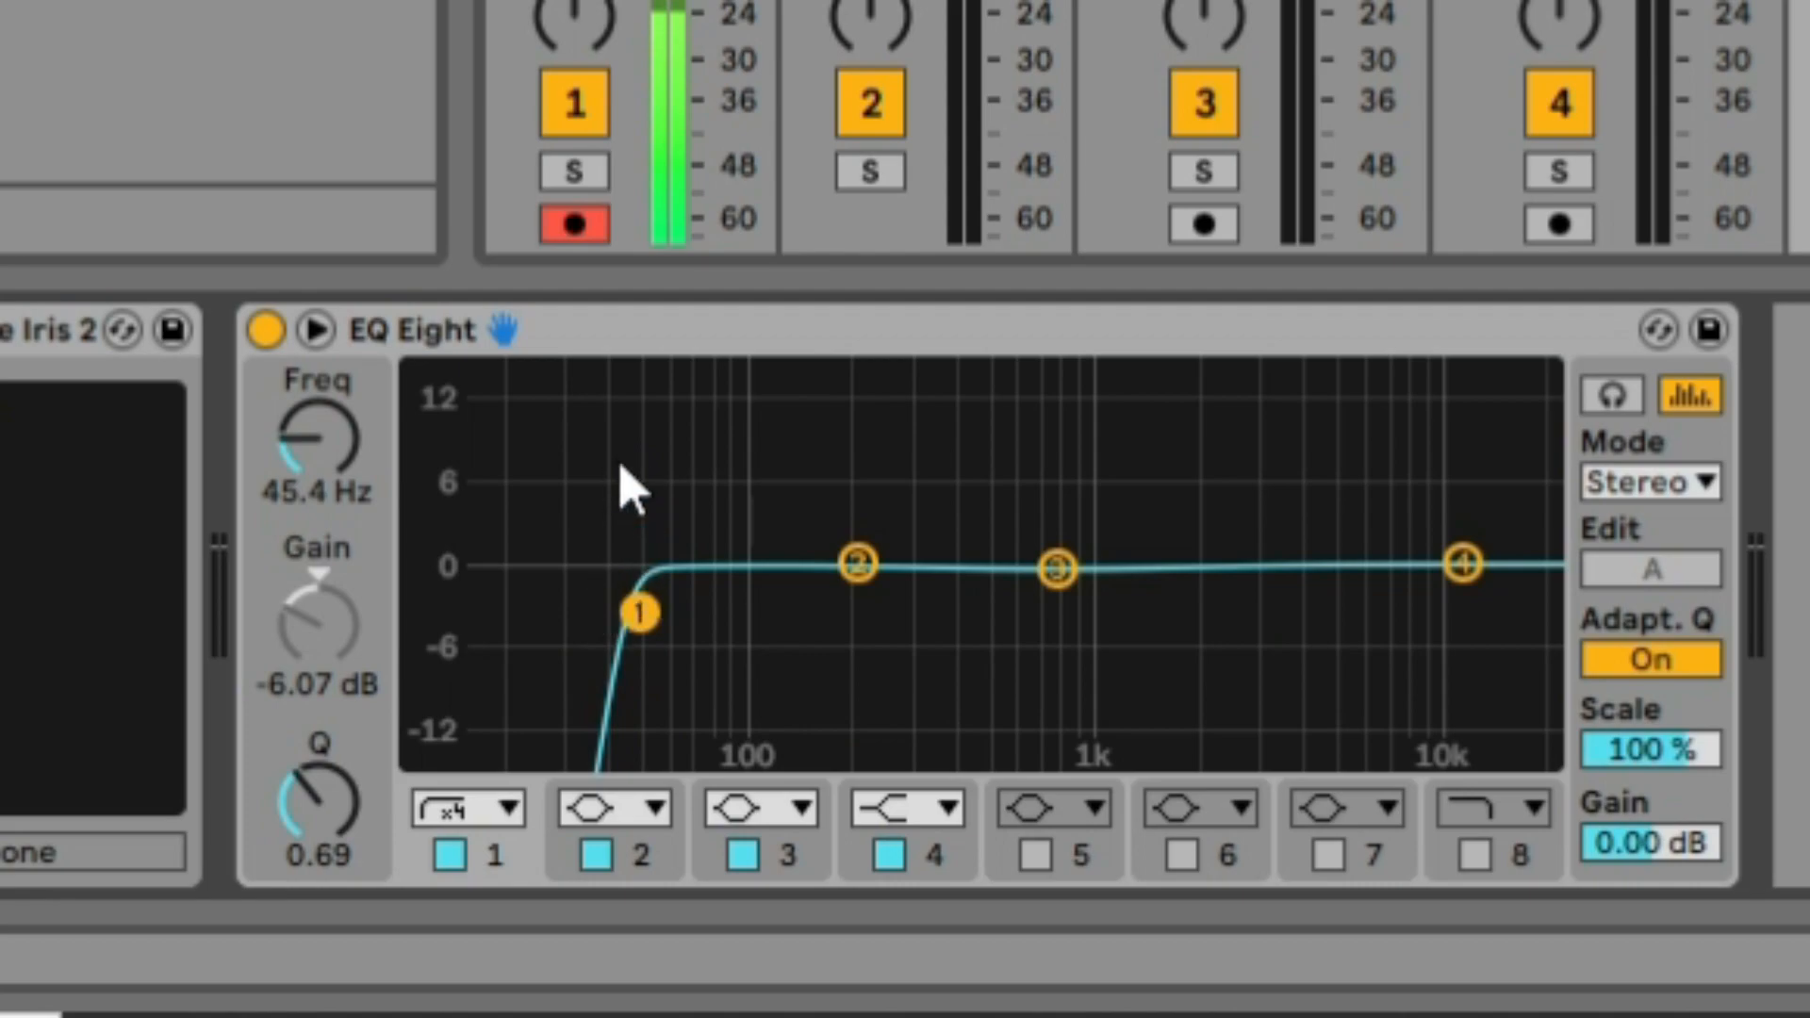
{"action": "left_click_drag", "start_coordinate": [640, 613], "coordinate": [724, 611]}
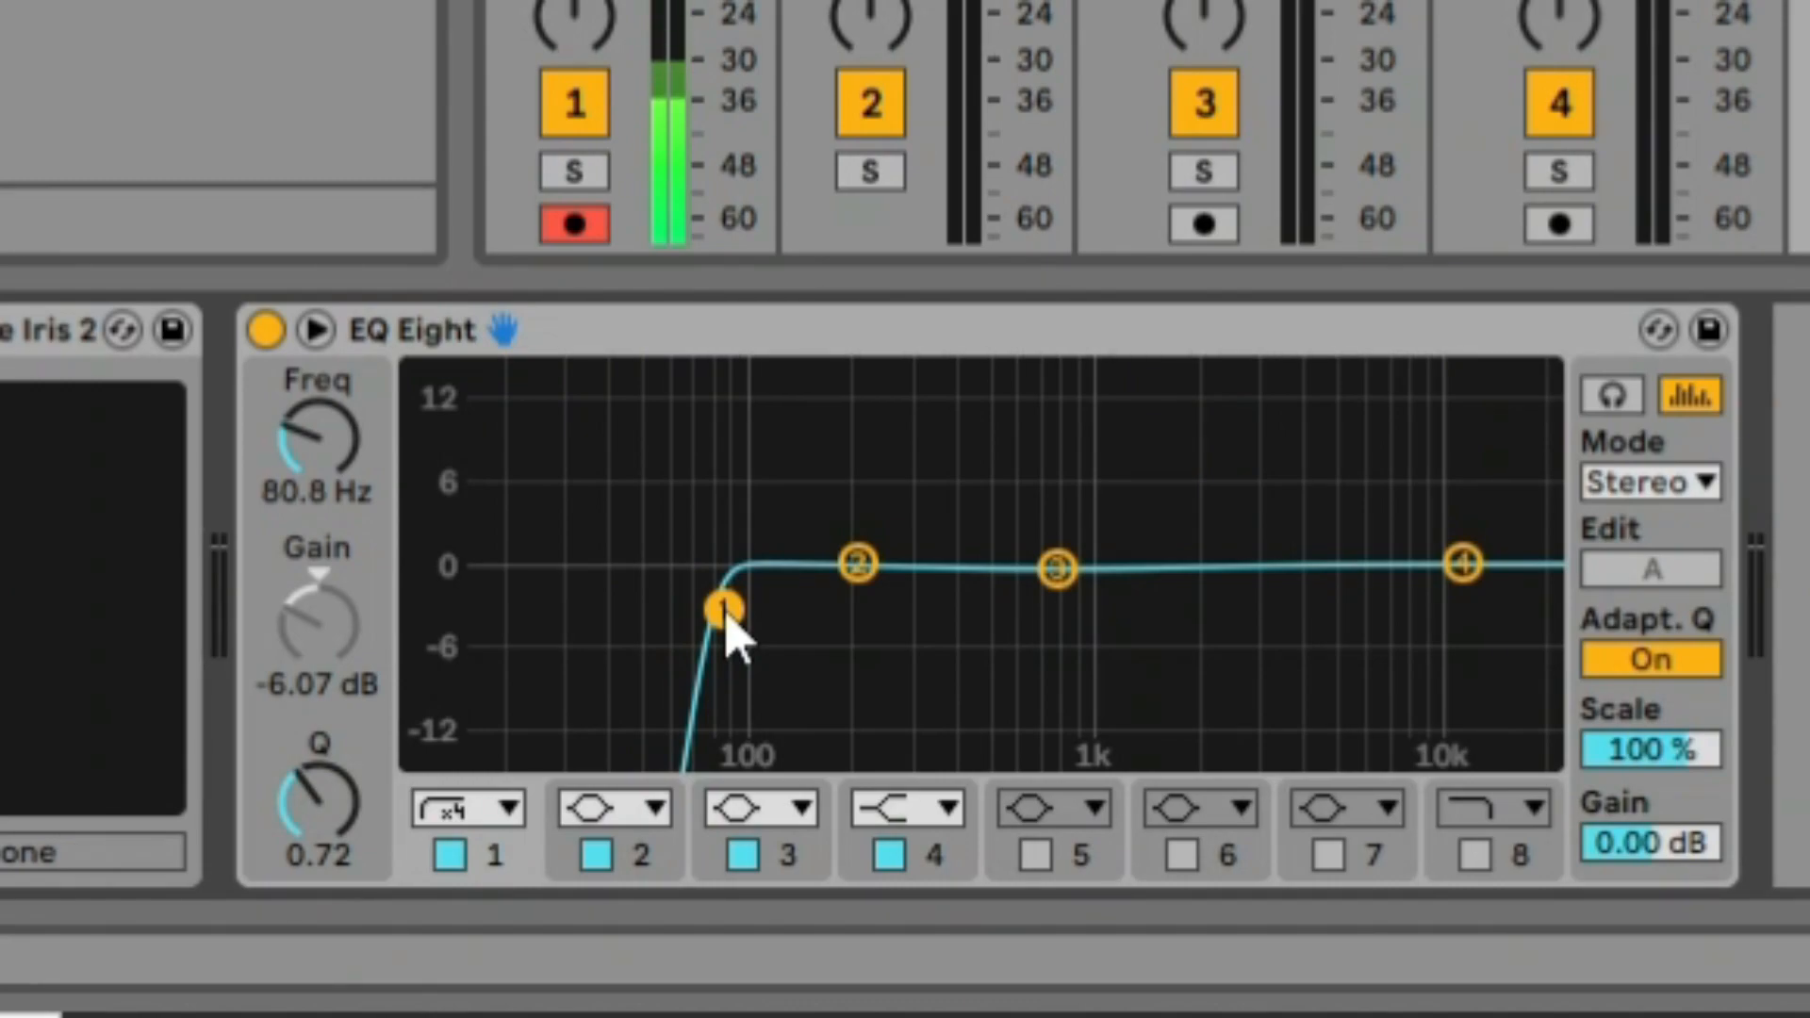
- Change band 4 to the 4x high-cut filter with a much lower cutoff, and set band 2 to 417 Hz and -3.84 dB
{"action": "left_click", "coordinate": [932, 822]}
{"action": "left_click", "coordinate": [934, 822]}
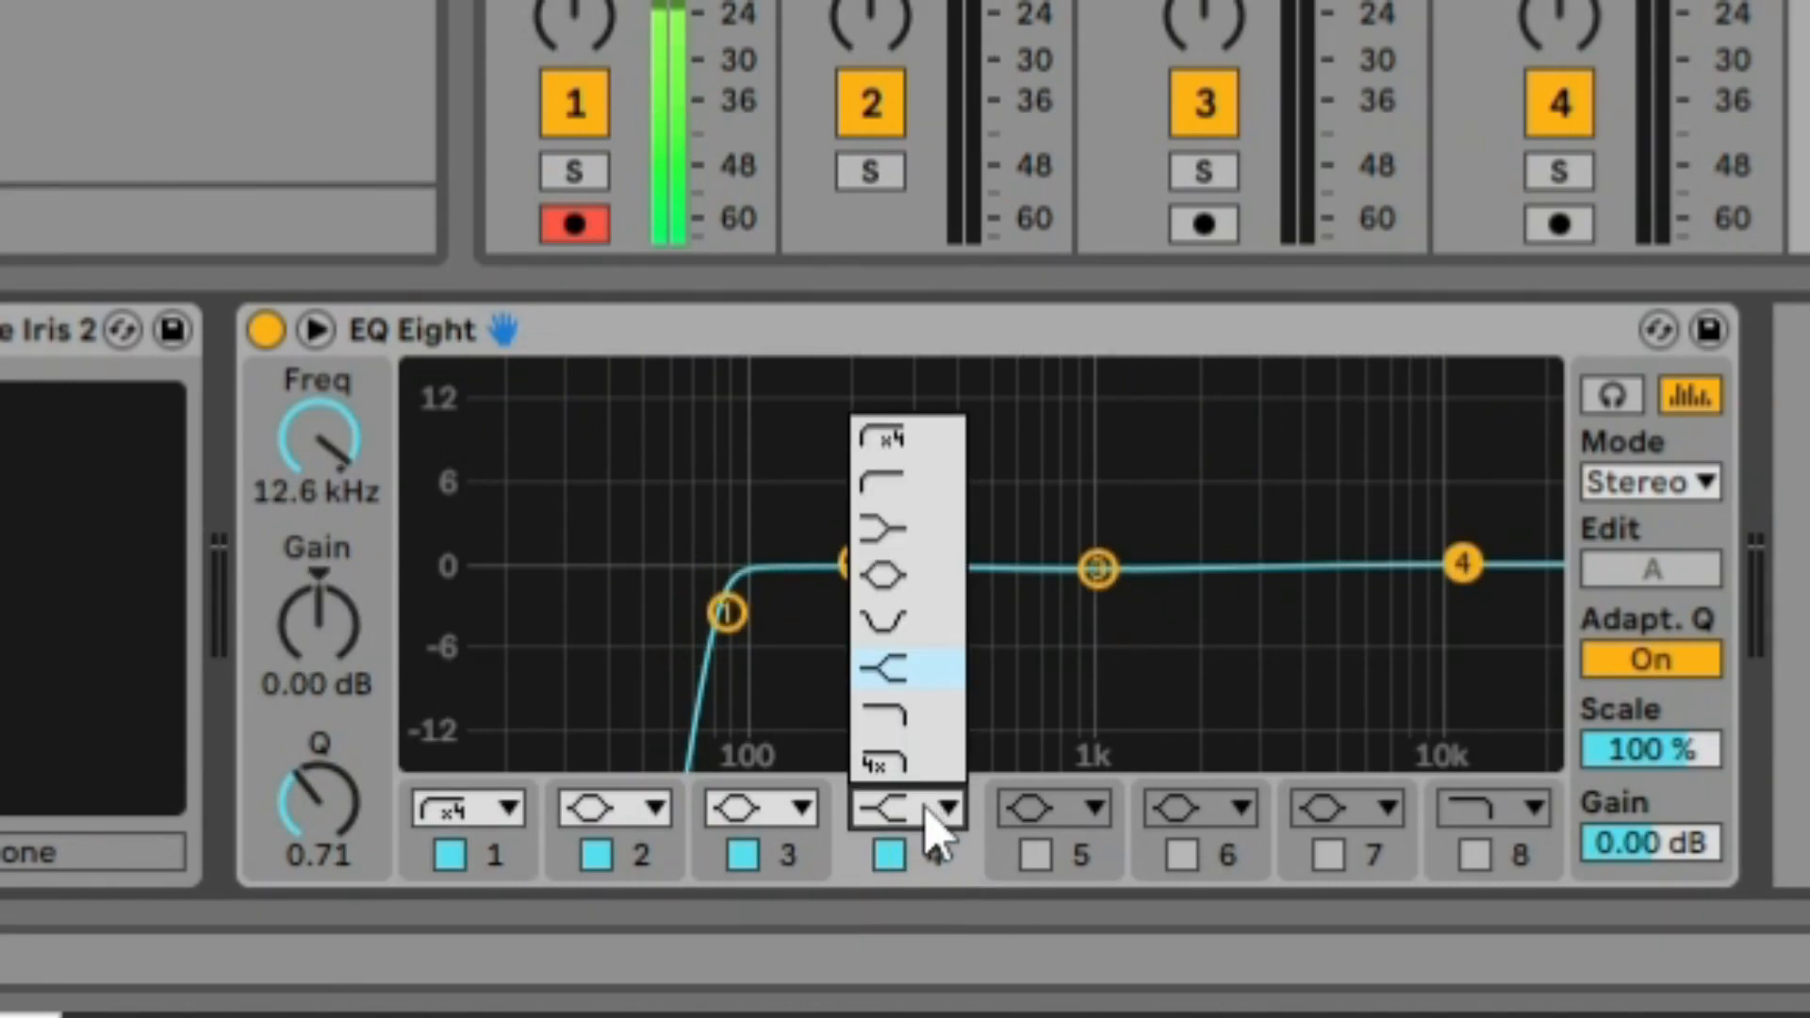
{"action": "left_click", "coordinate": [905, 765]}
{"action": "left_click_drag", "start_coordinate": [1463, 608], "coordinate": [1422, 610]}
{"action": "mouse_move", "coordinate": [727, 614]}
{"action": "left_mouse_down"}
{"action": "mouse_move", "coordinate": [1046, 604]}
{"action": "mouse_move", "coordinate": [723, 610]}
{"action": "left_mouse_up"}
{"action": "left_click_drag", "start_coordinate": [1423, 609], "coordinate": [1330, 650]}
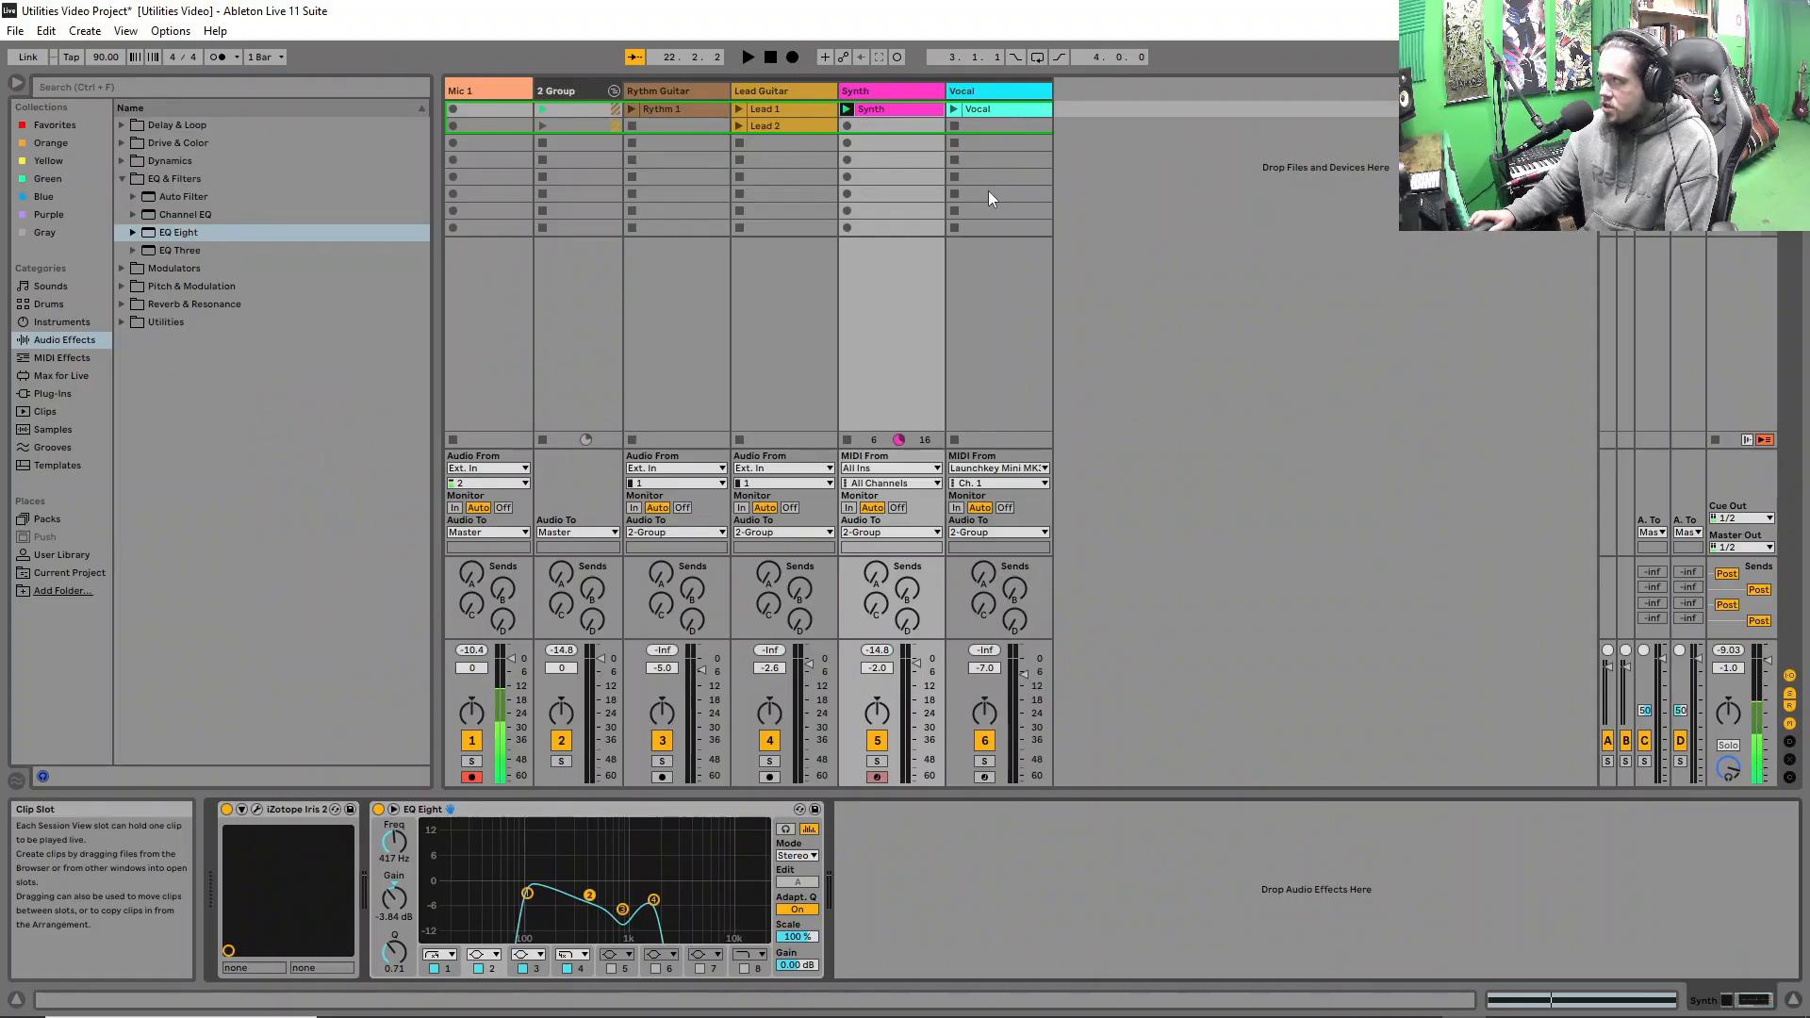
- Add the Telephone Vocal EQ Eight preset after Arcade on the Vocal track, and compare the sound with it bypassed and active
{"action": "left_click", "coordinate": [1013, 89]}
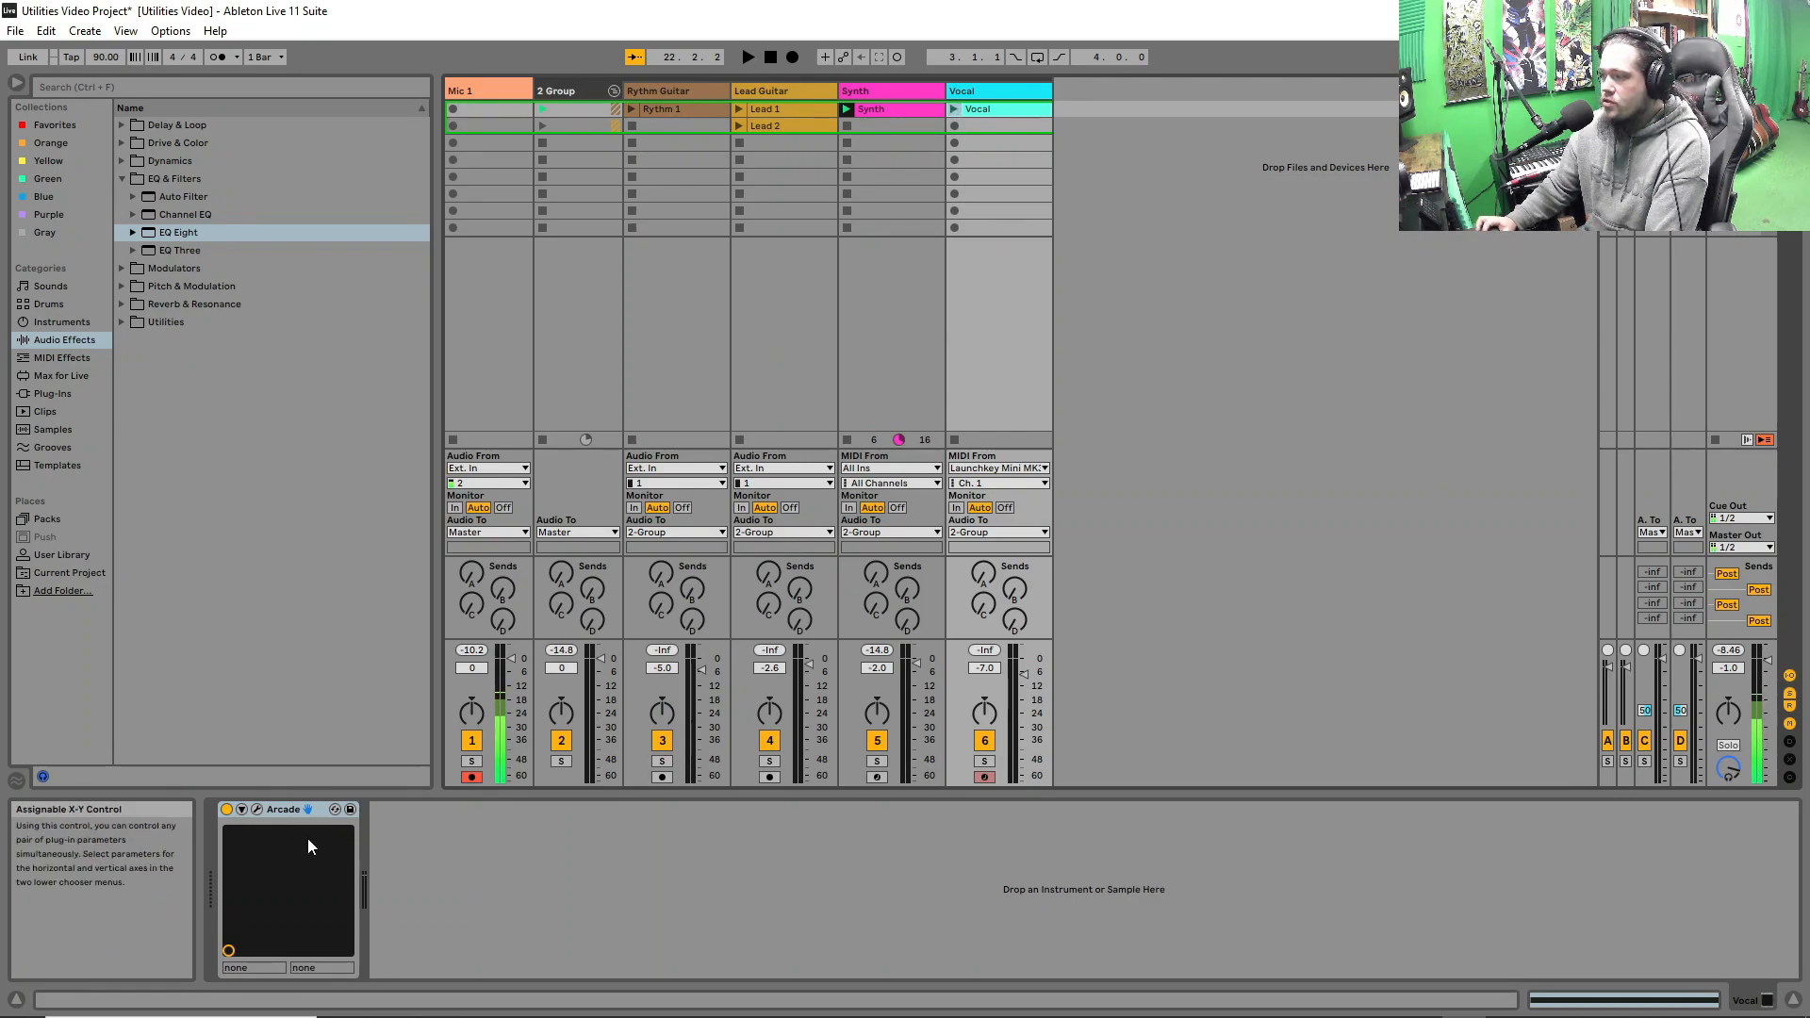
{"action": "left_click", "coordinate": [275, 811]}
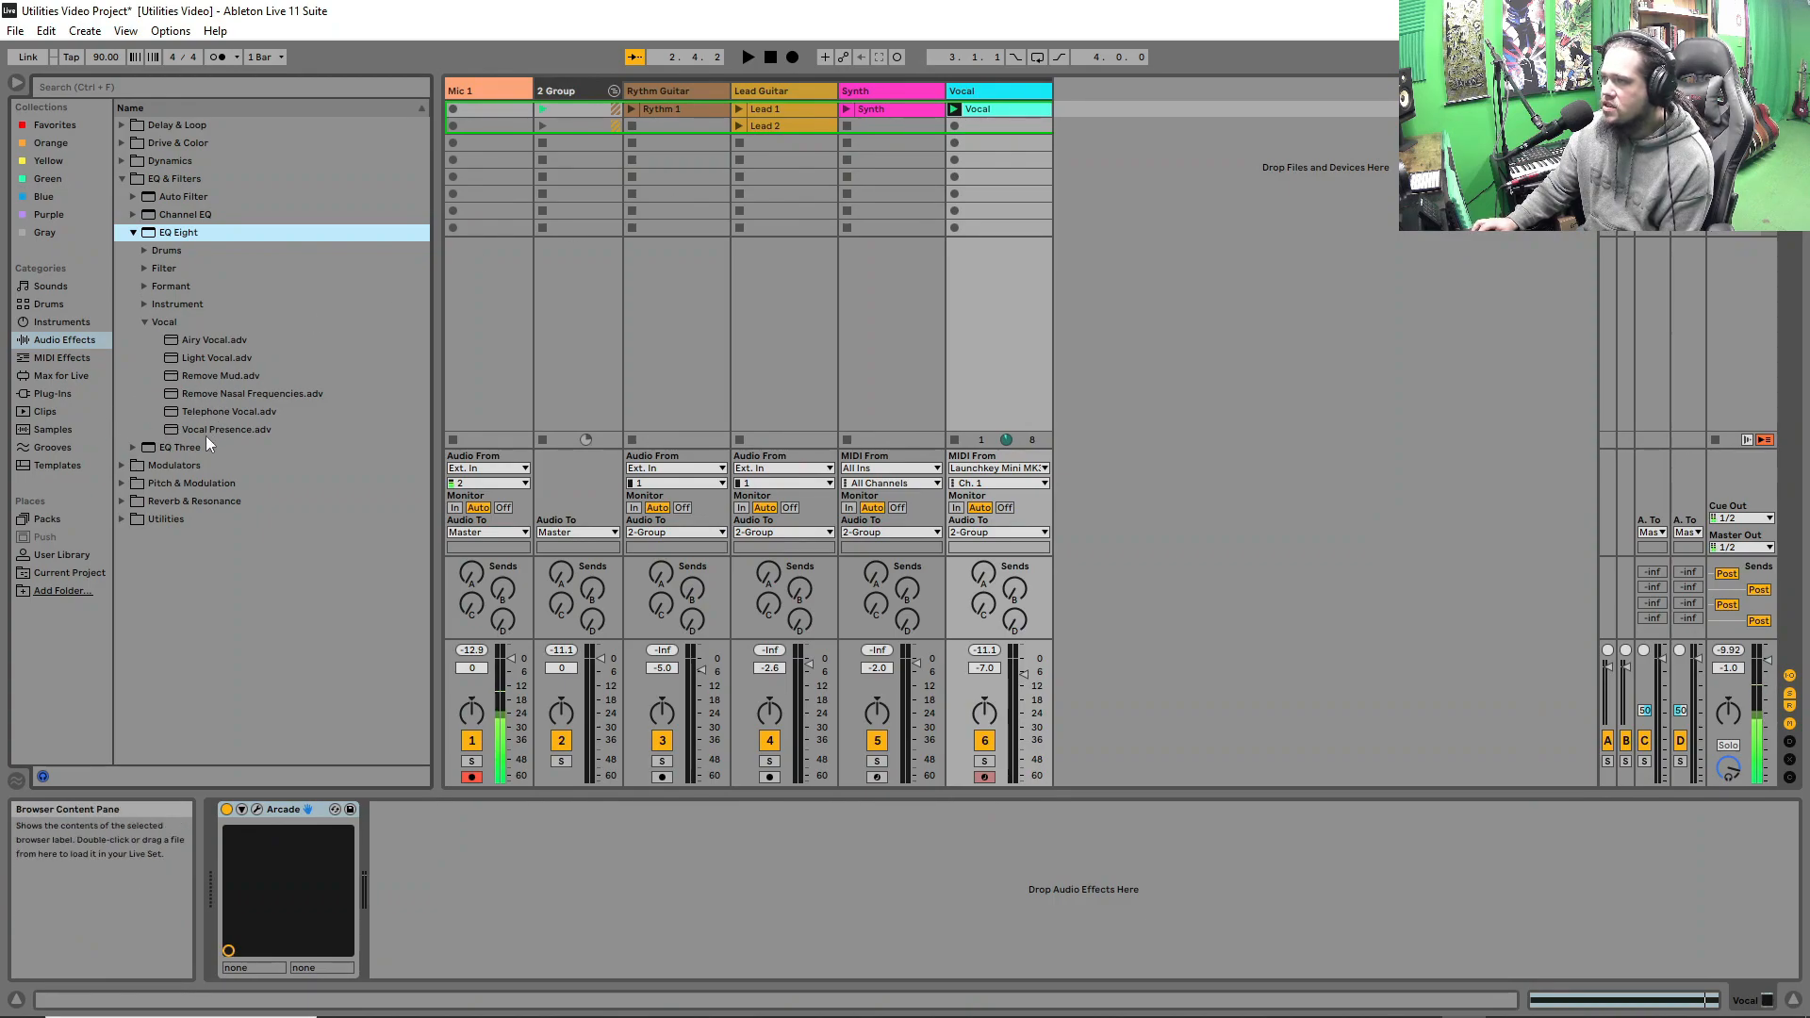
{"action": "left_click_drag", "start_coordinate": [211, 414], "coordinate": [608, 877]}
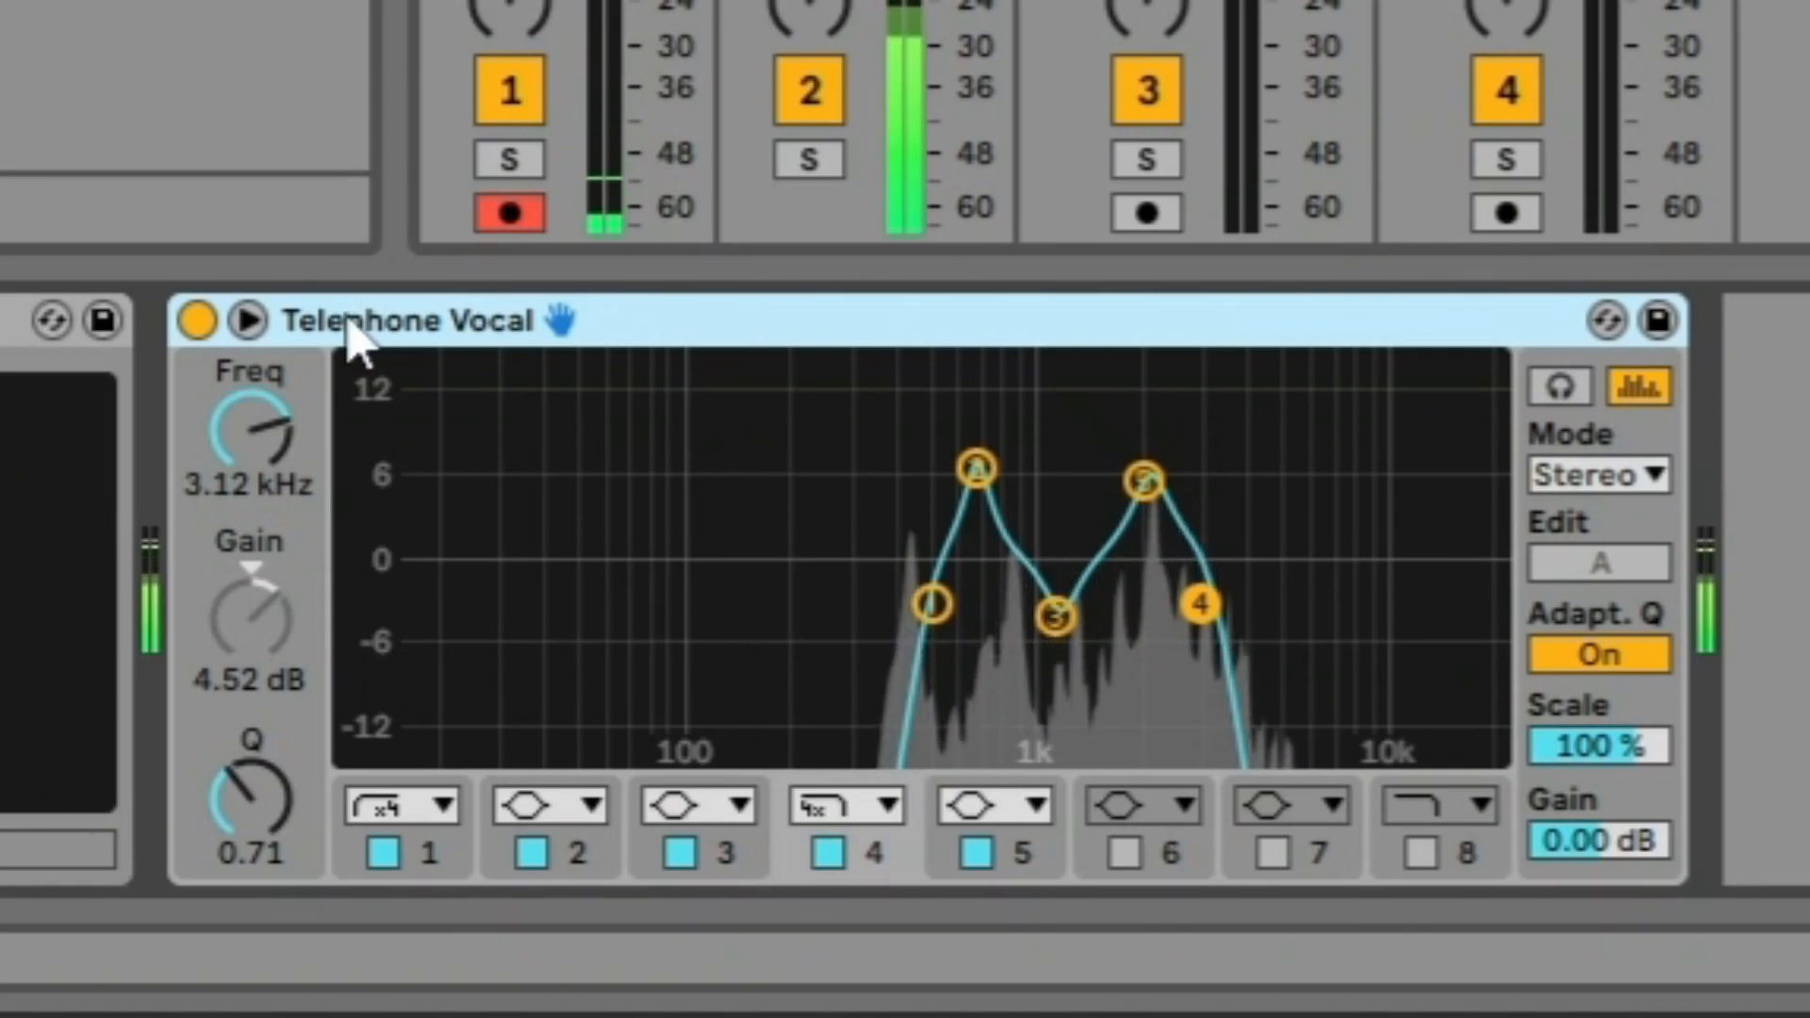
{"action": "left_click", "coordinate": [199, 331]}
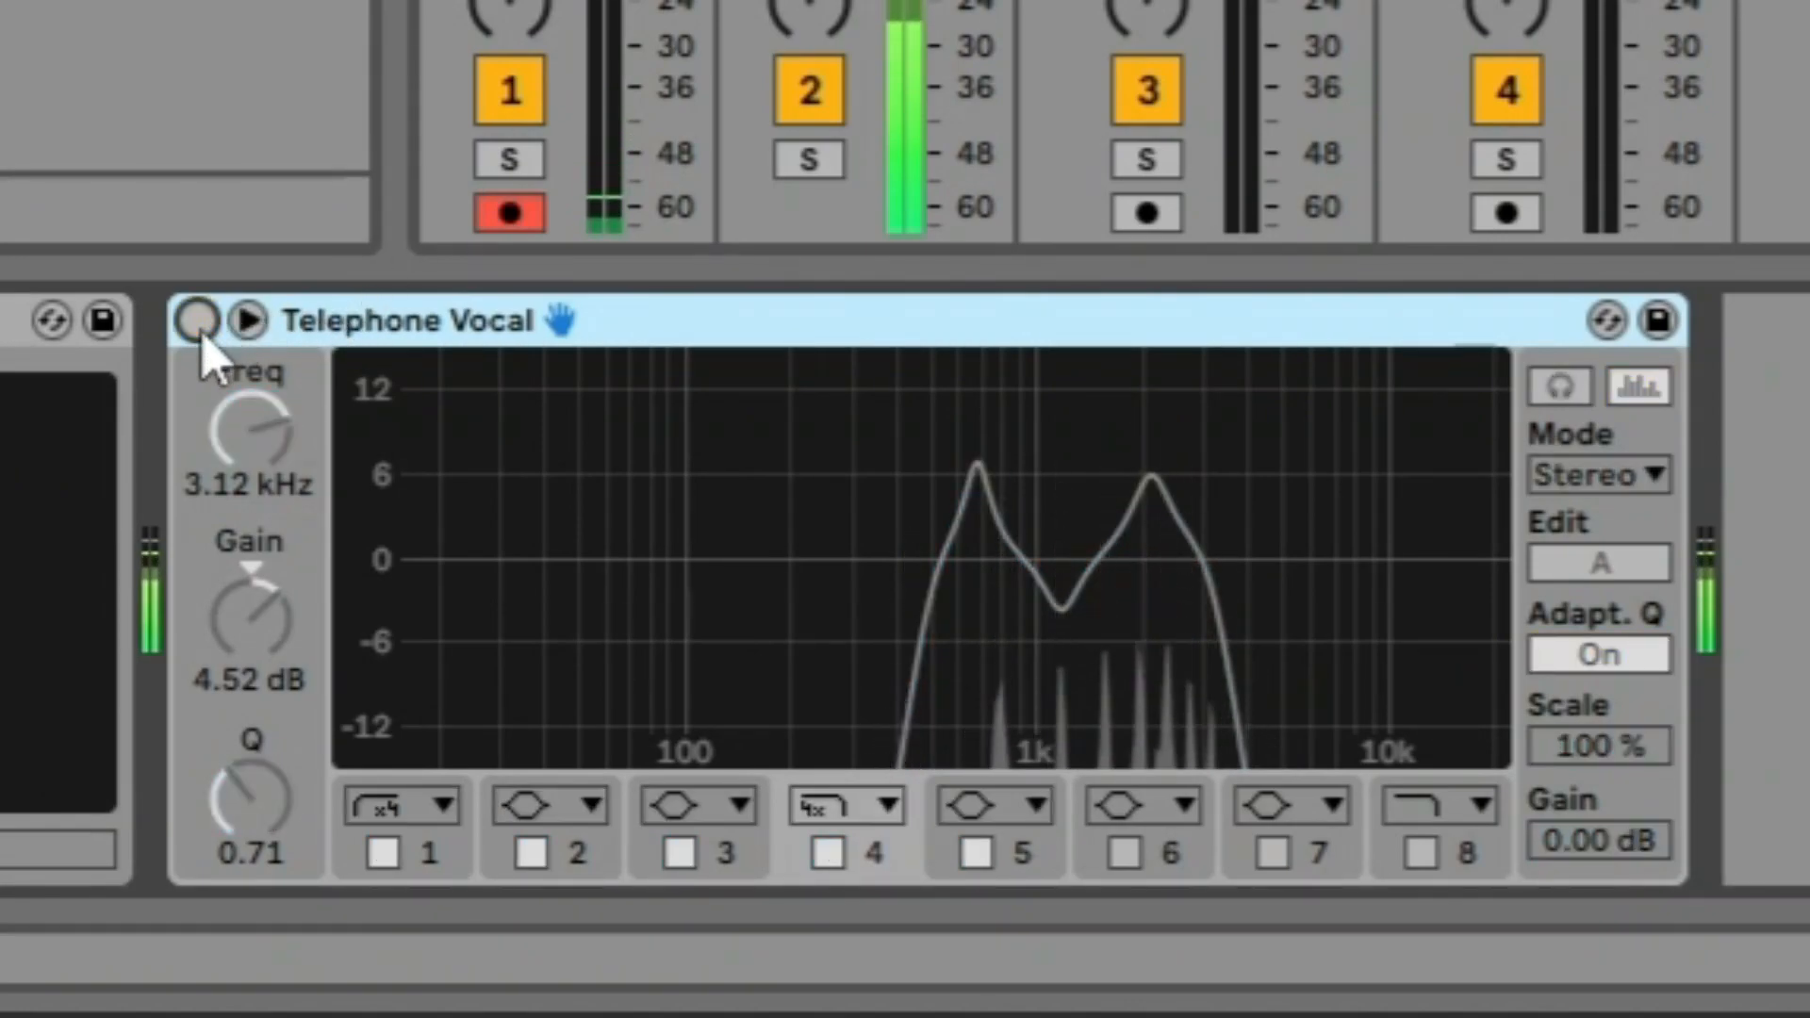
{"action": "left_click", "coordinate": [199, 332]}
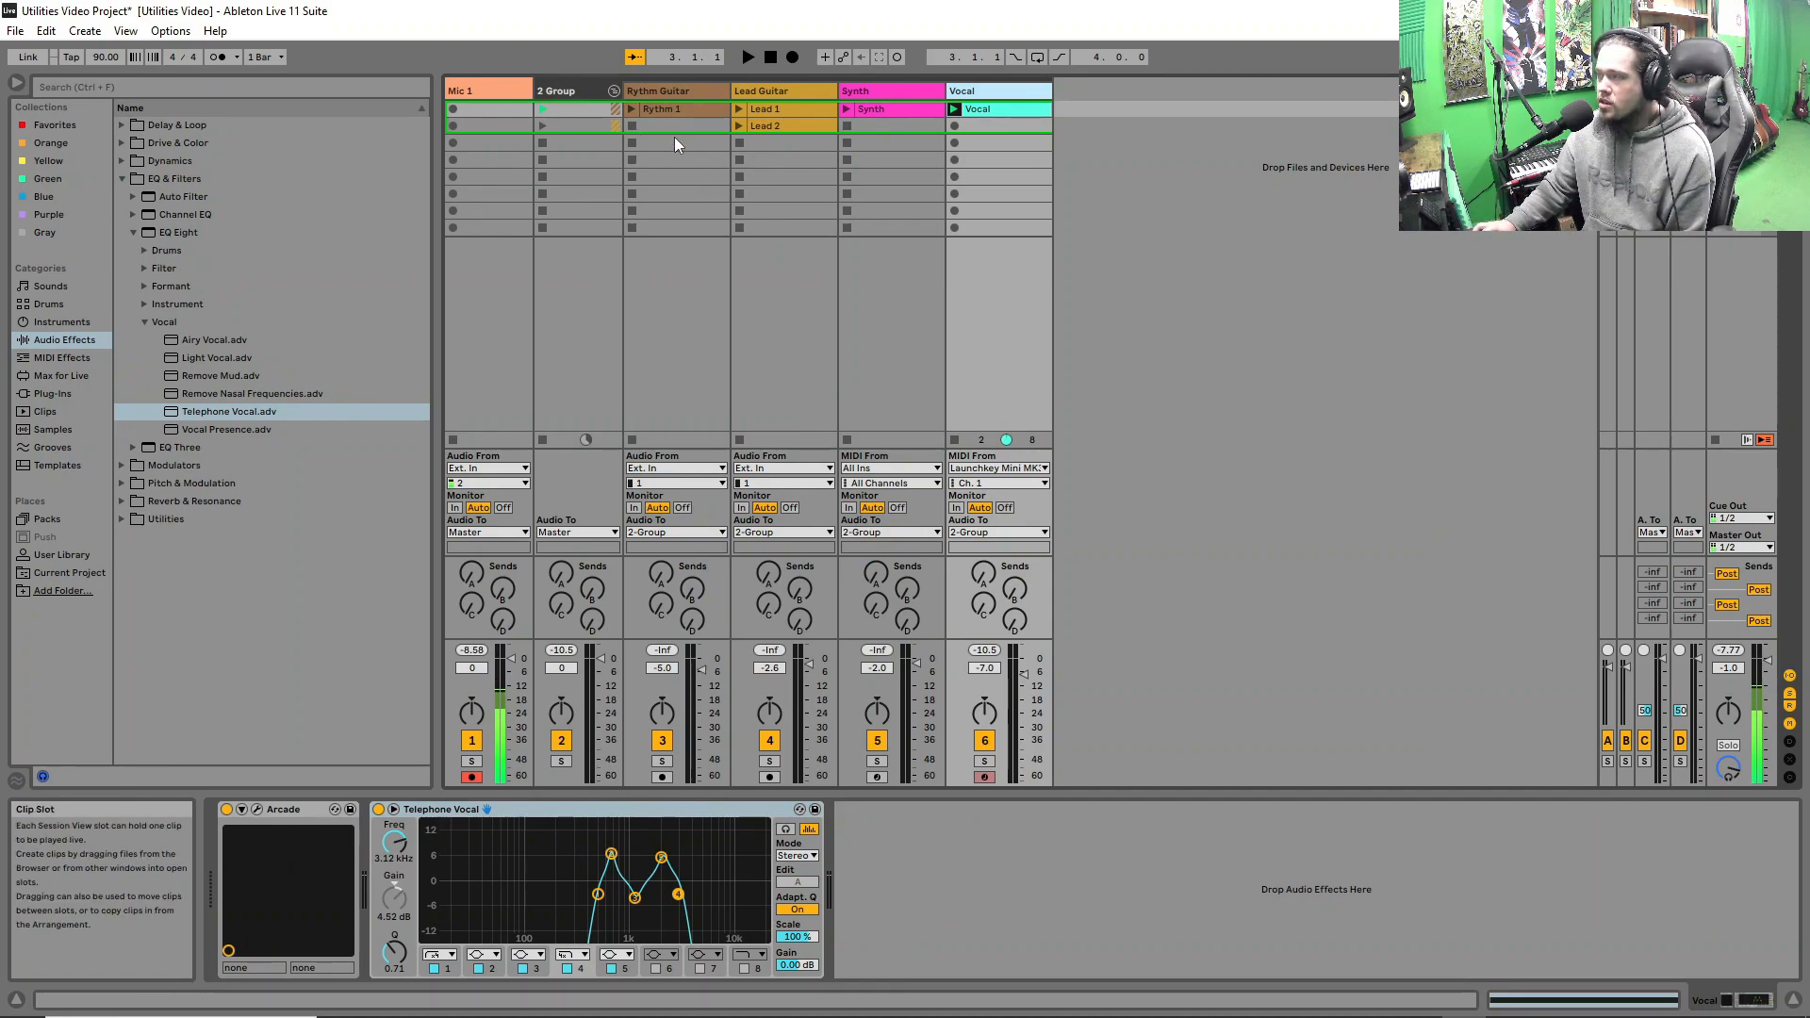
- Duplicate the 2 Group track and move the copy's clips down to scene 6, with its Lead Guitar clips one scene lower
{"action": "right_click", "coordinate": [572, 91]}
{"action": "left_click", "coordinate": [603, 129]}
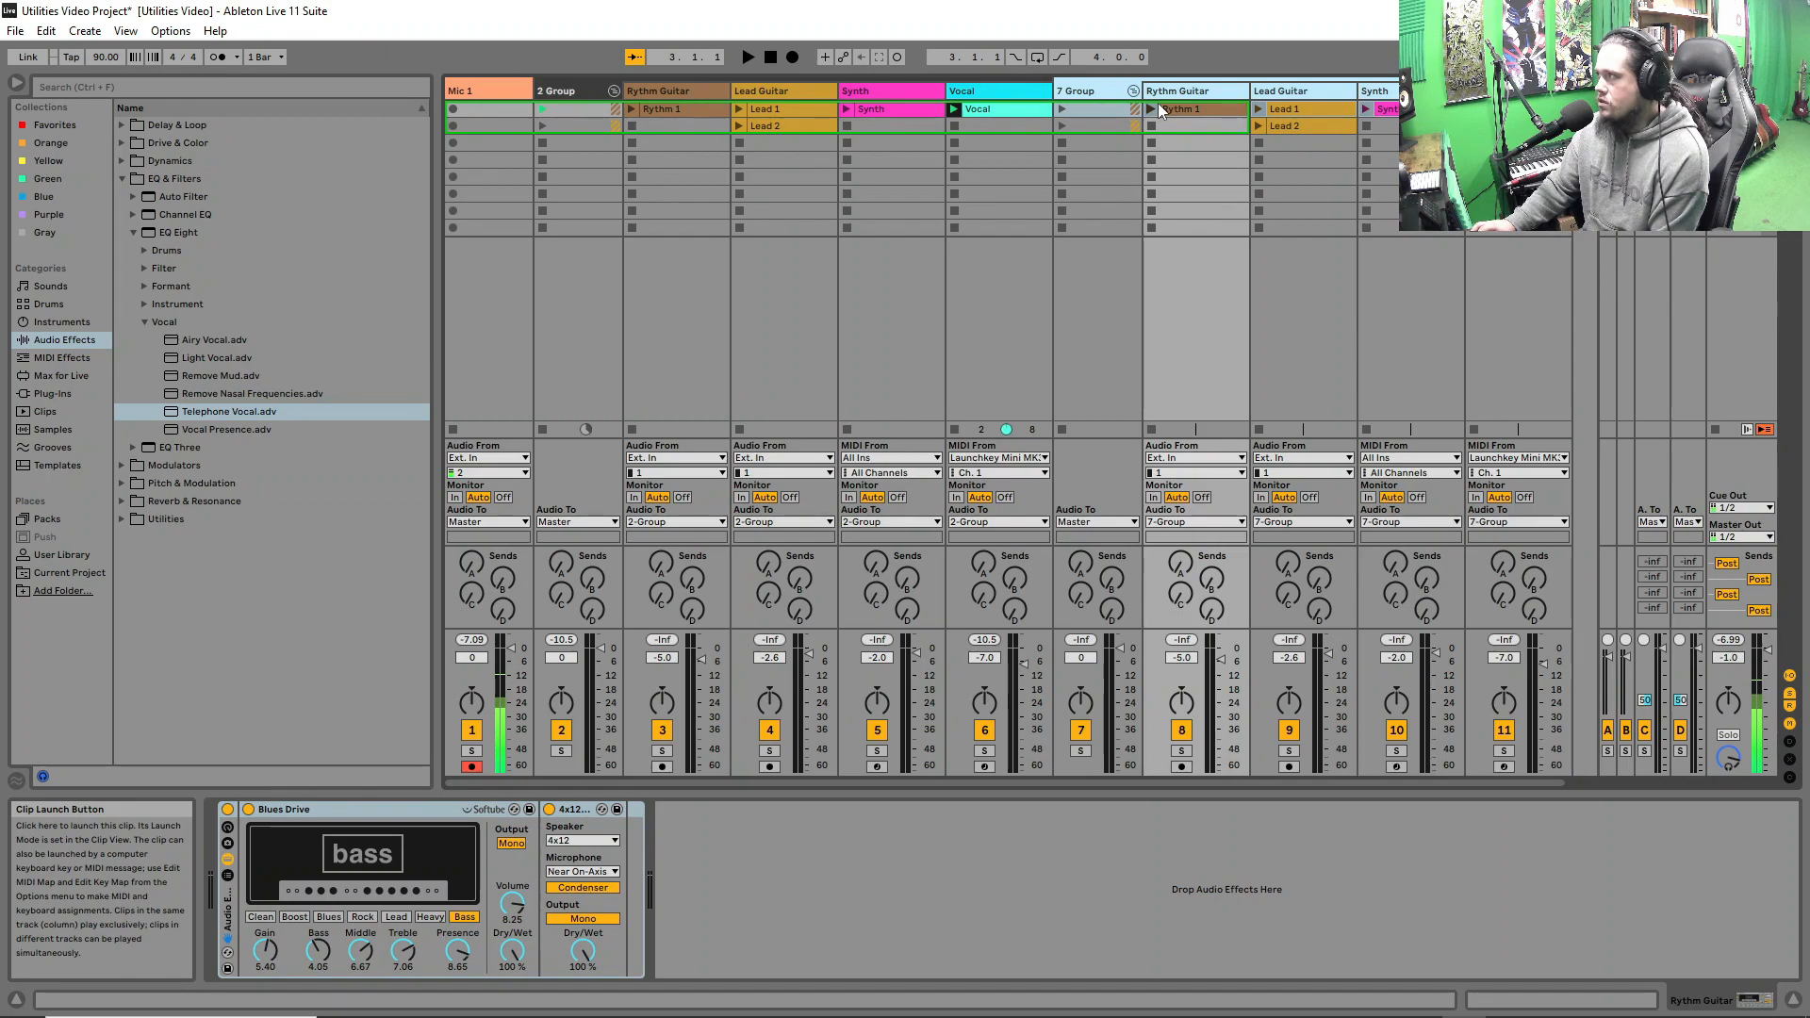
{"action": "left_click_drag", "start_coordinate": [1306, 110], "coordinate": [1235, 195]}
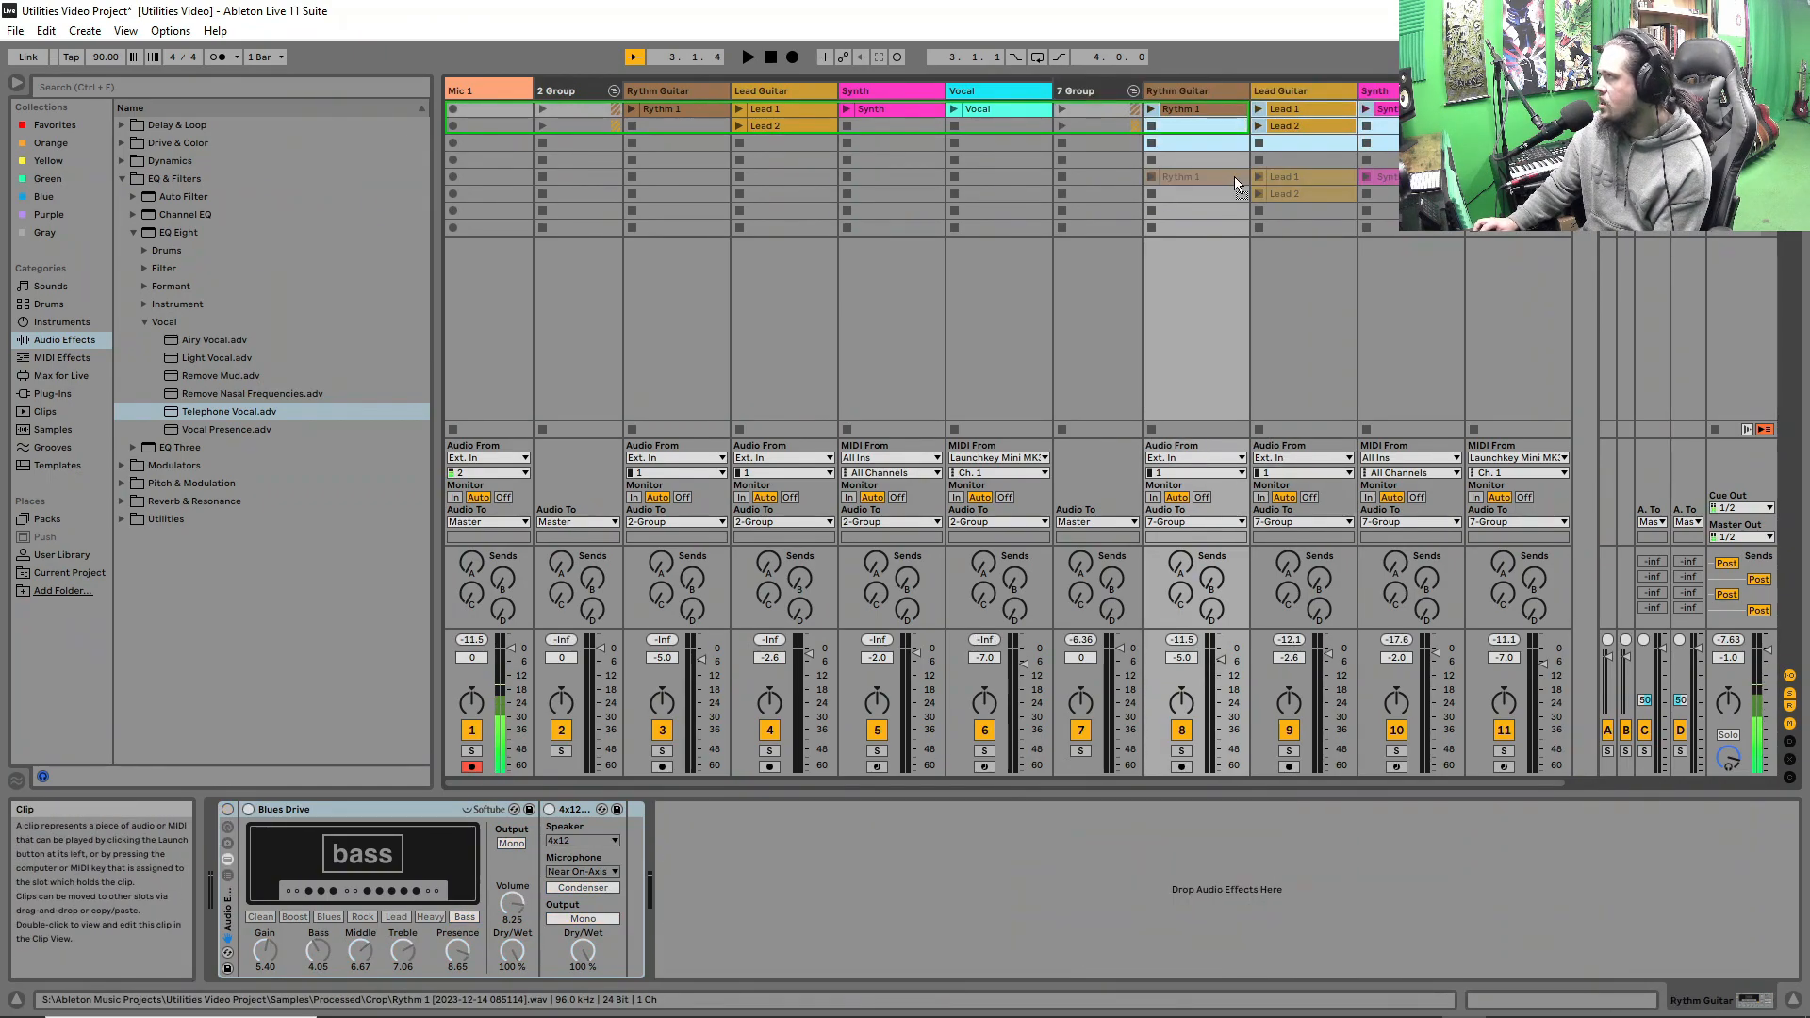
{"action": "left_click_drag", "start_coordinate": [1305, 194], "coordinate": [1306, 211]}
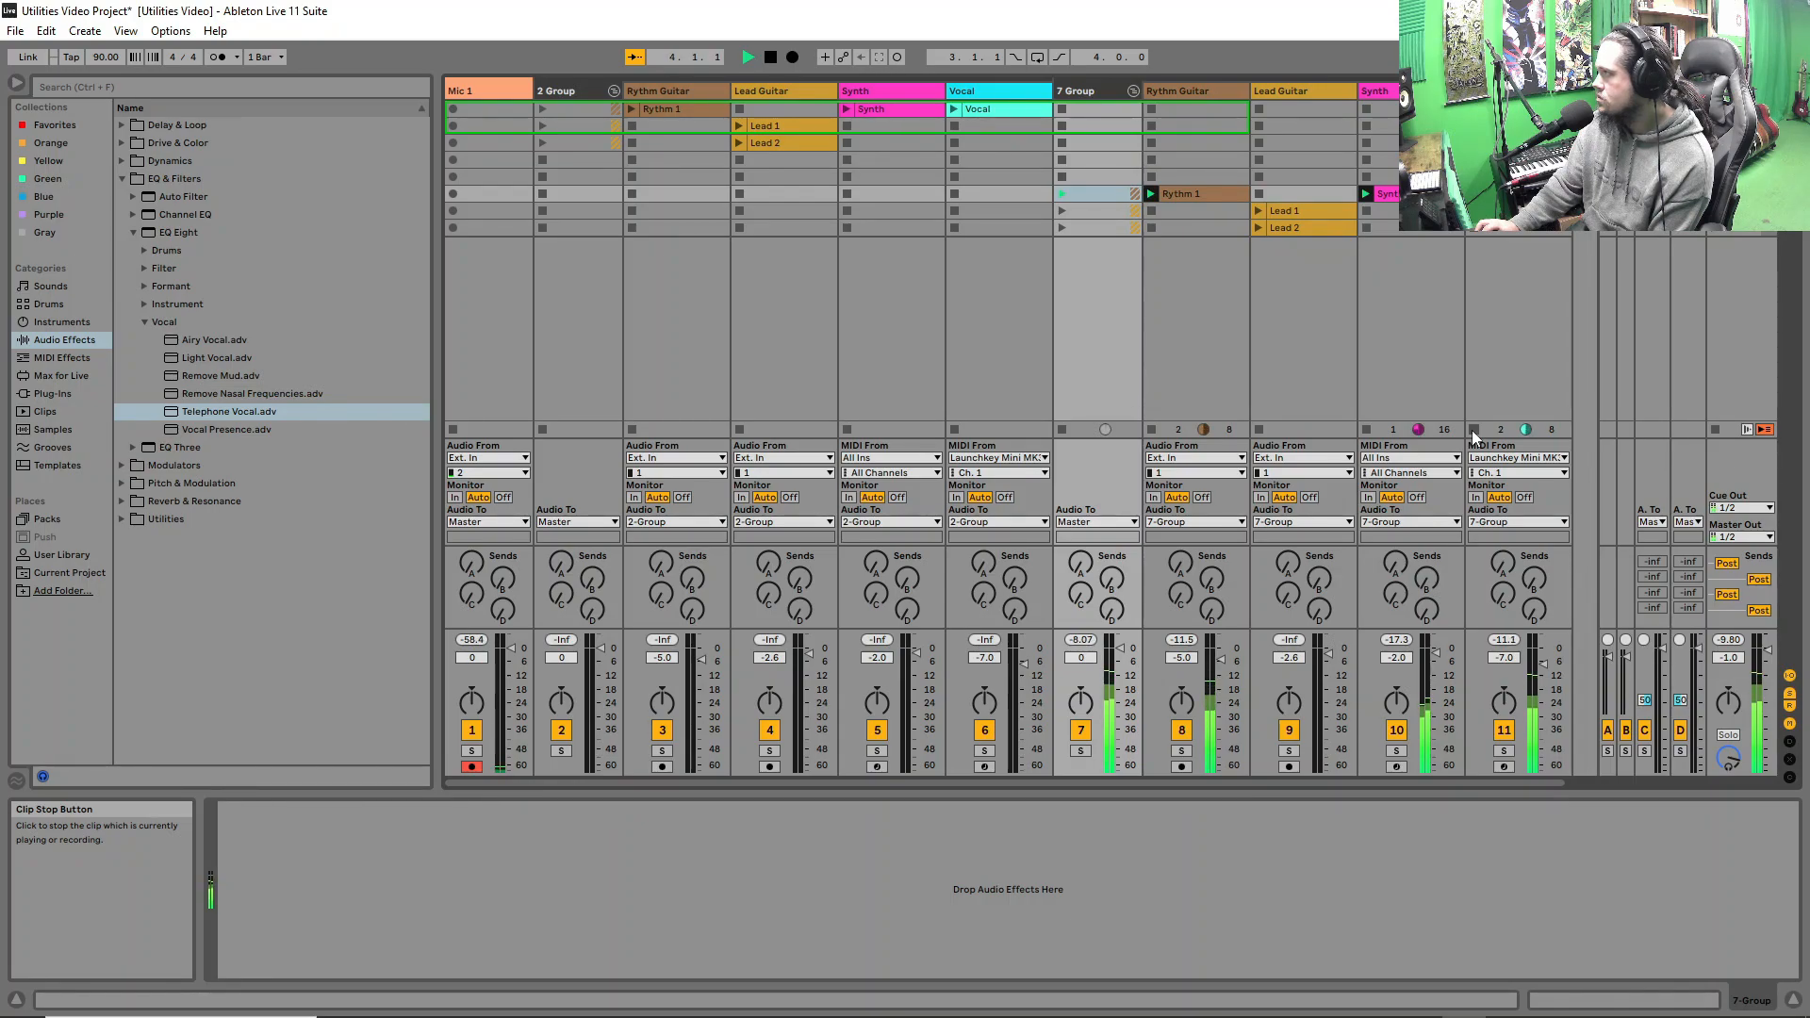
- Play the duplicated group's Lead 1 clip, and compare it with the first scene plus the original Lead 1 clip
{"action": "left_click", "coordinate": [1261, 212]}
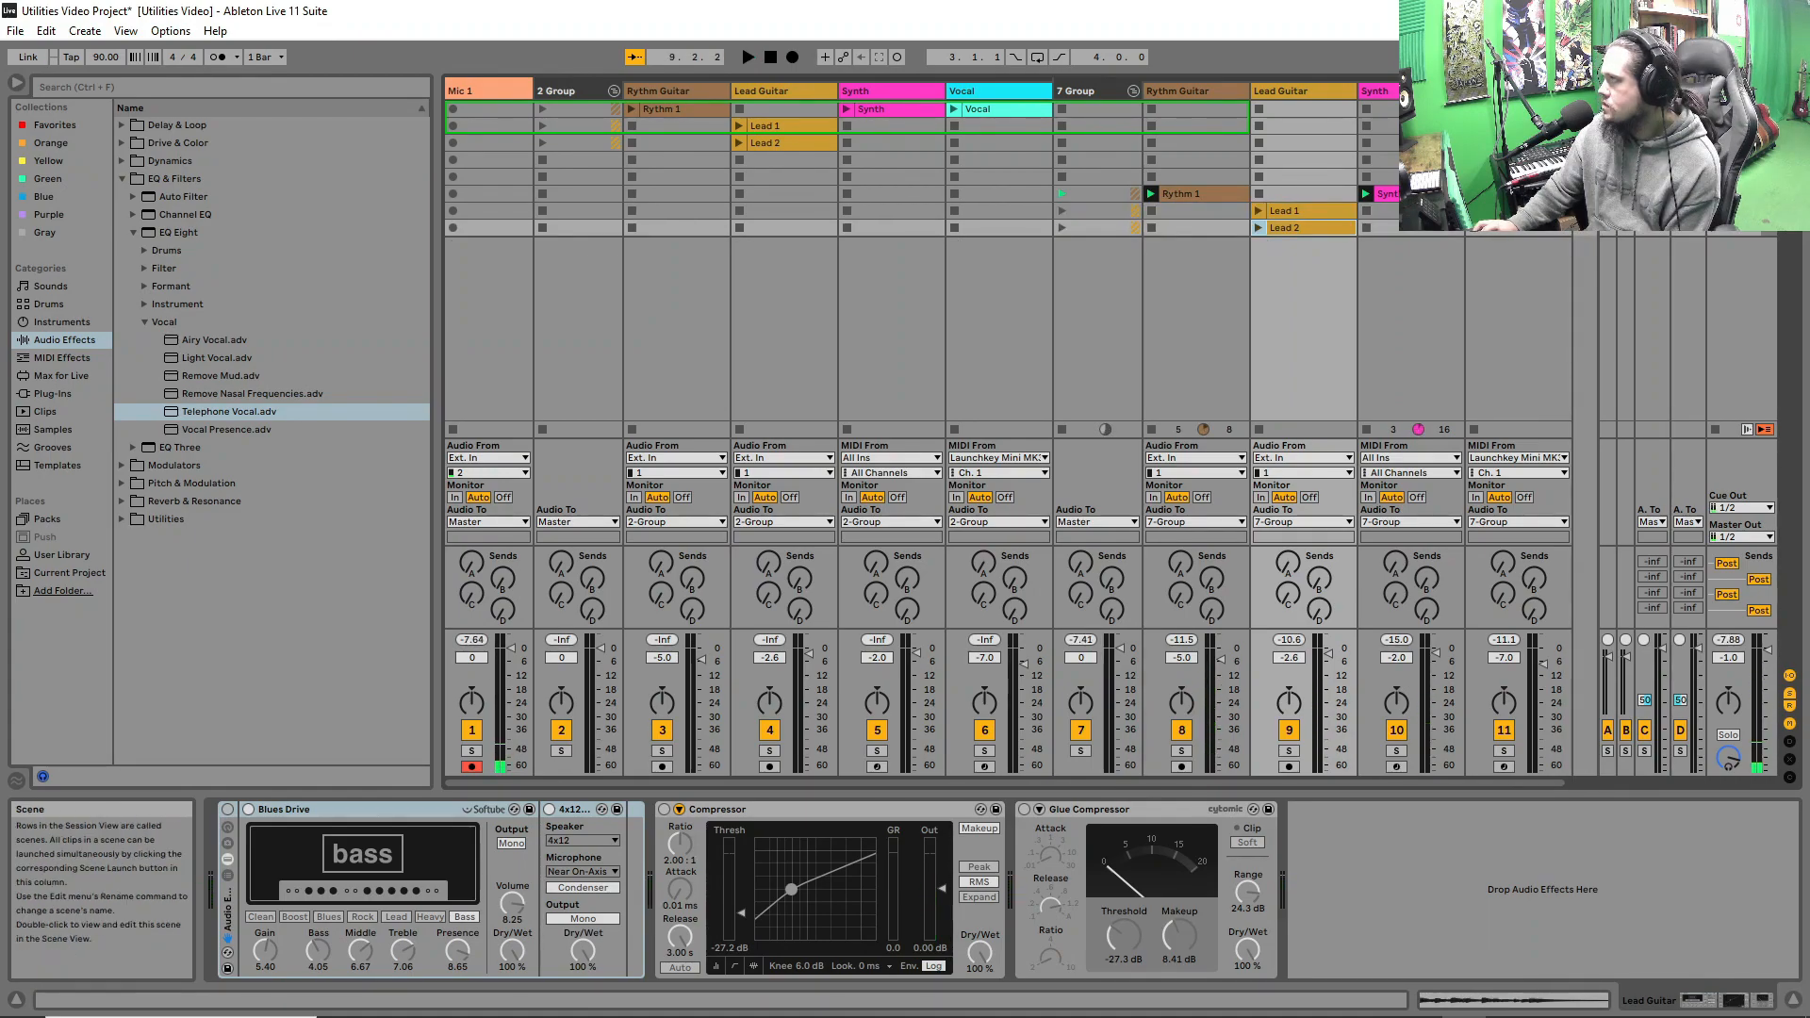
{"action": "left_click", "coordinate": [1716, 109]}
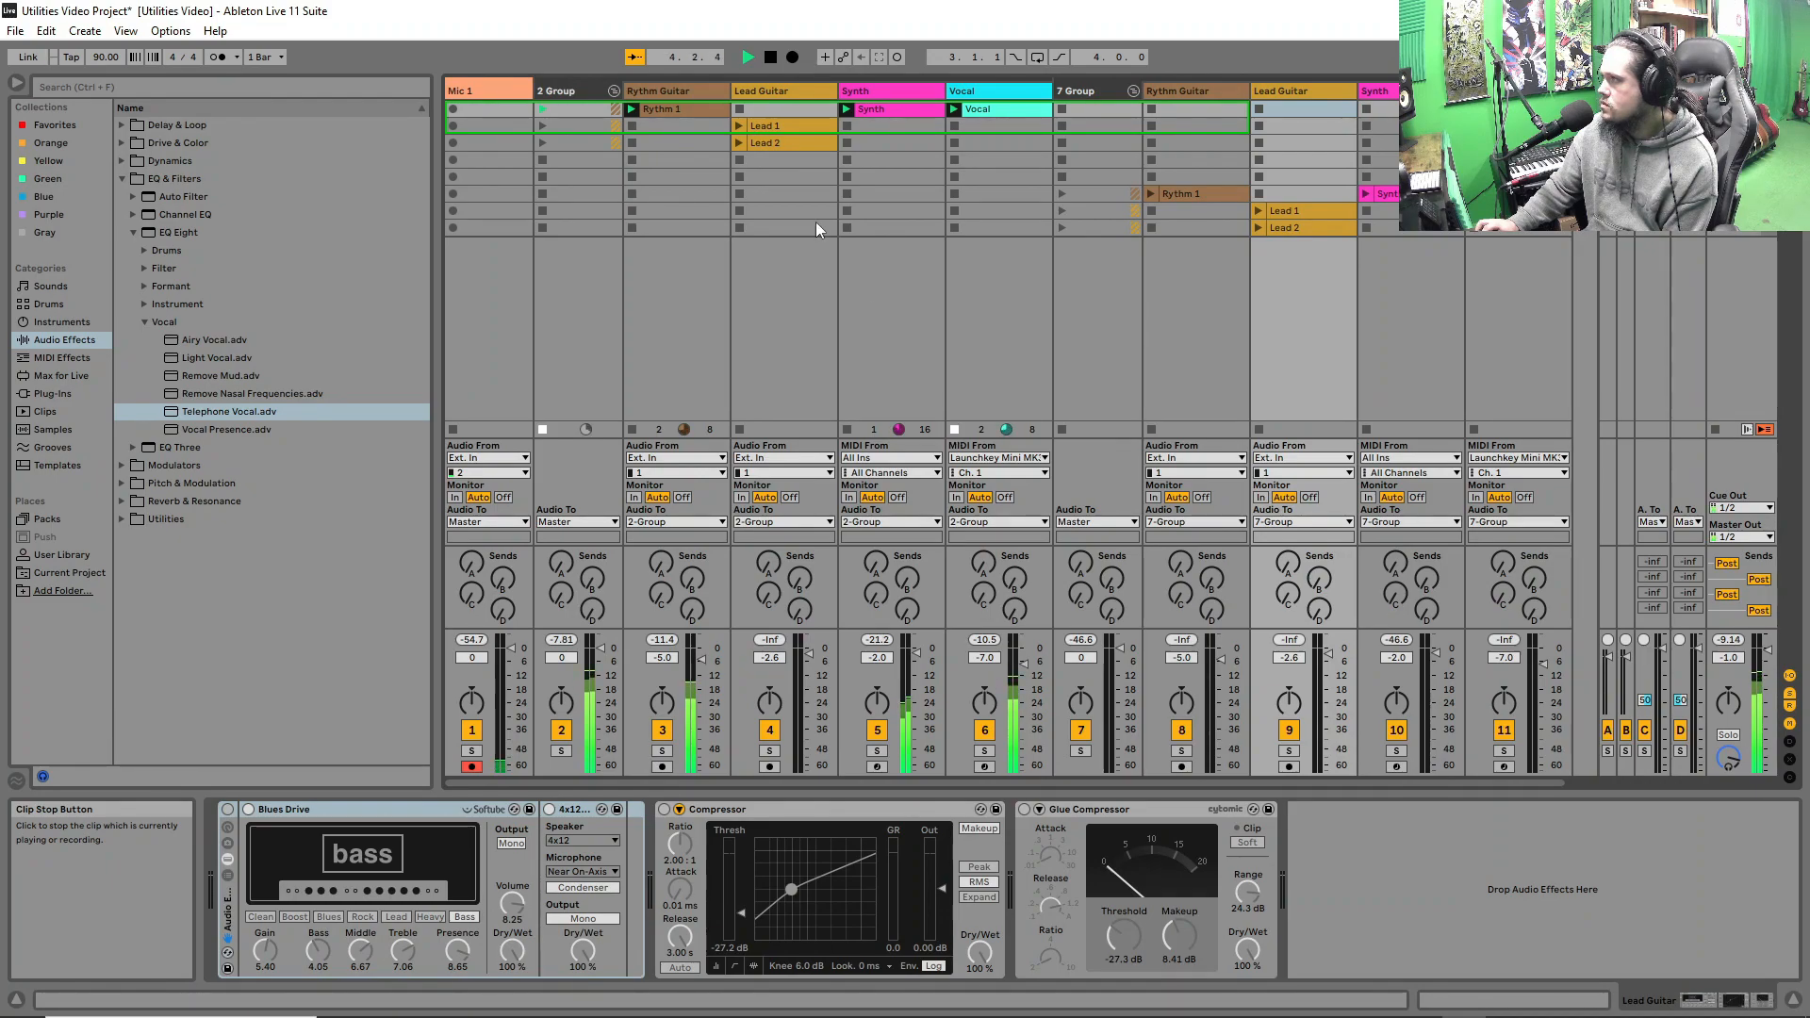
{"action": "left_click", "coordinate": [739, 125]}
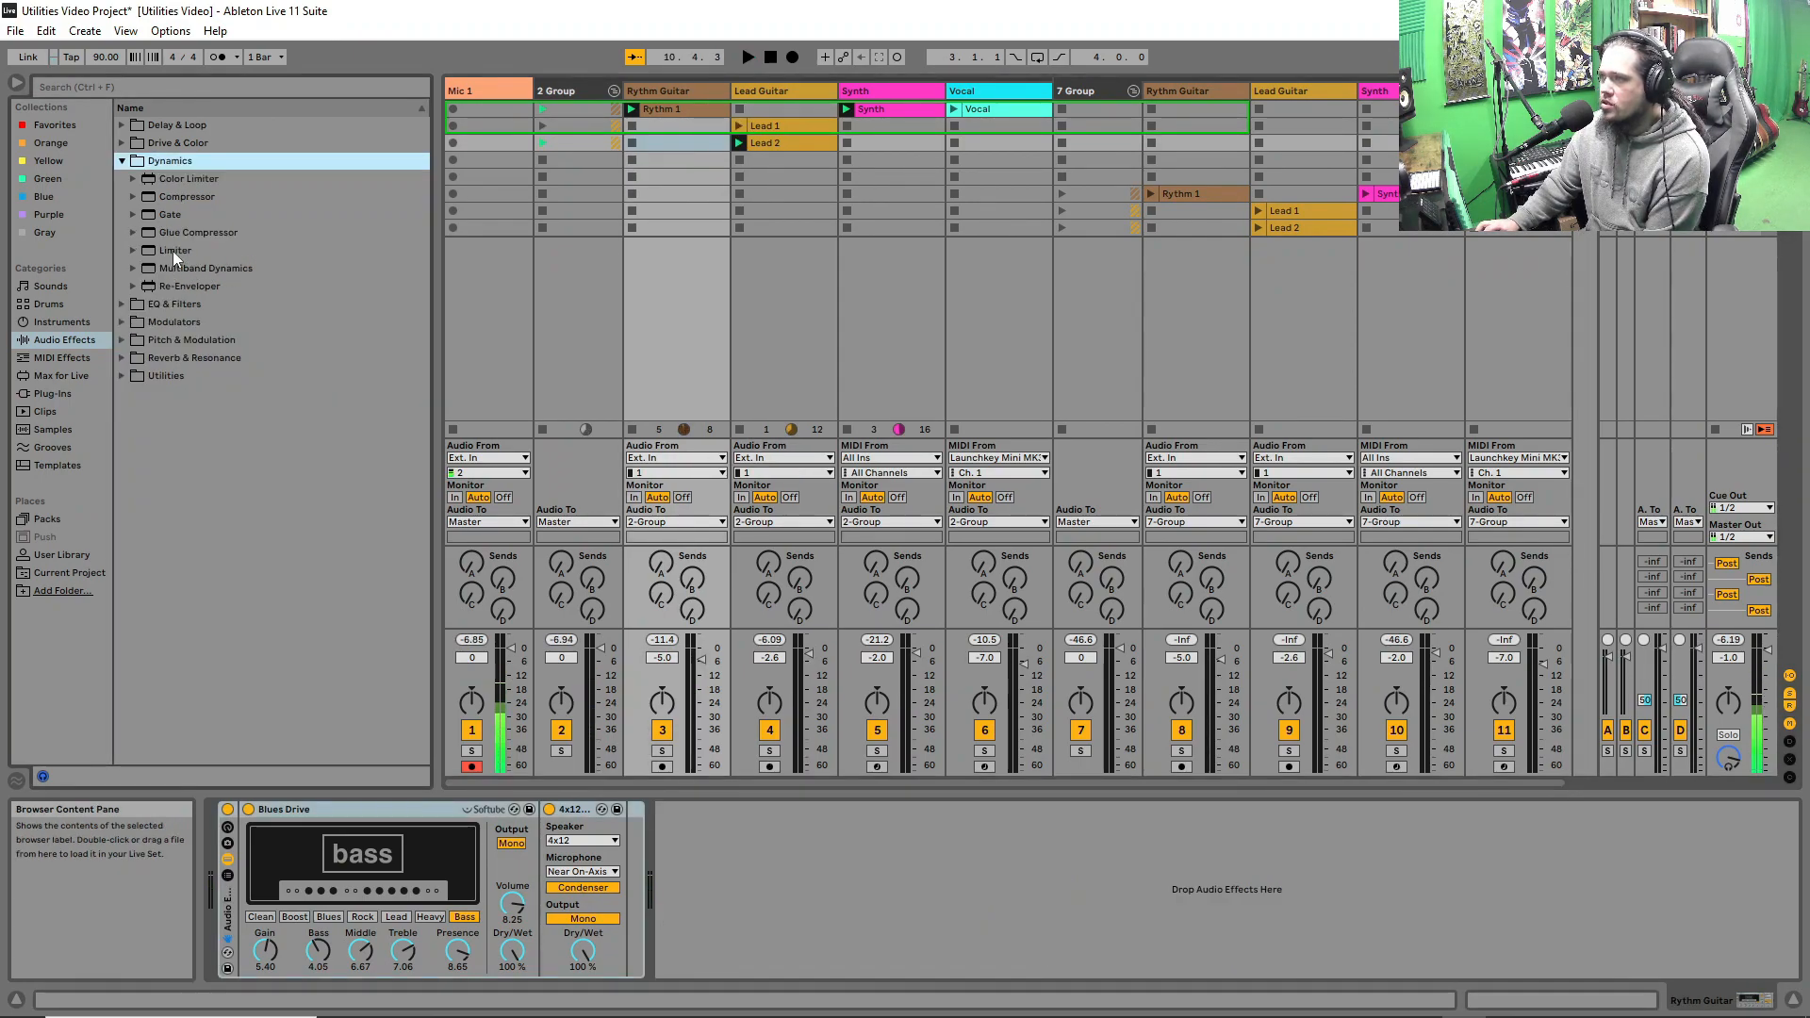
- Add a Limiter after the Glue Compressor on the original Lead Guitar track, and adjust its ceiling from -24.0 dB to -12.9 dB during playback
{"action": "left_click", "coordinate": [768, 93]}
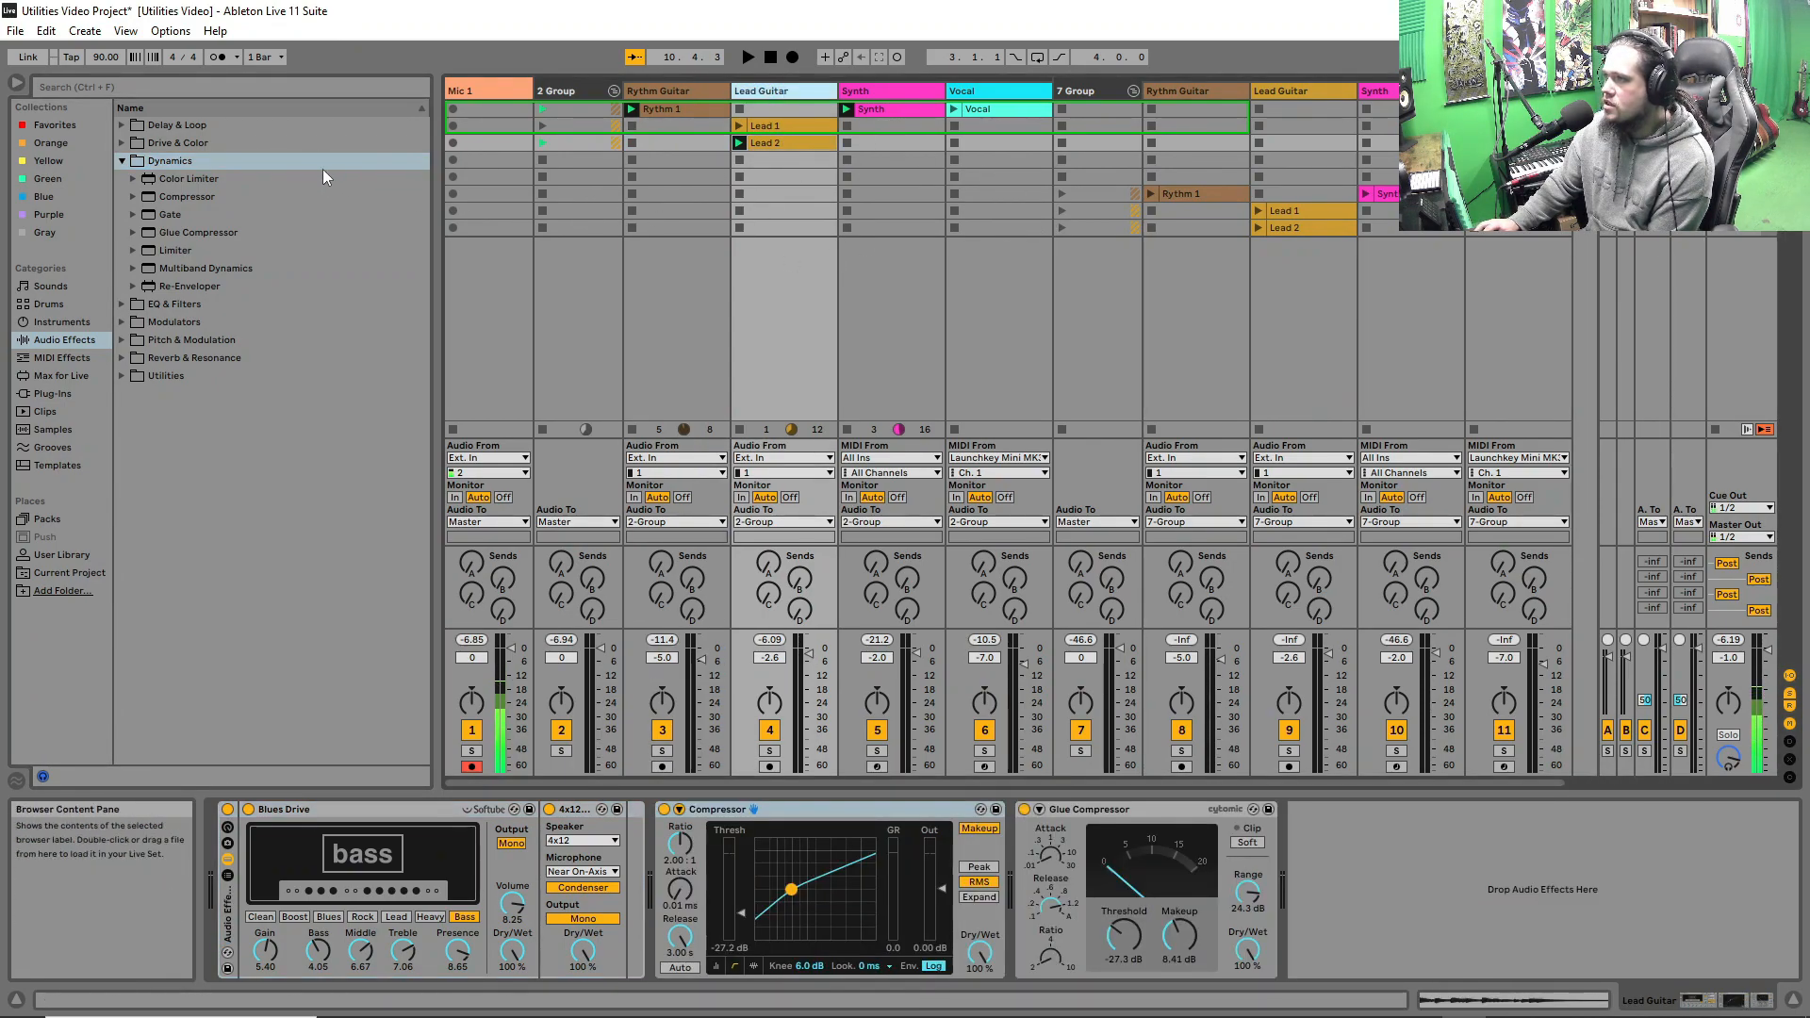
{"action": "left_click_drag", "start_coordinate": [175, 249], "coordinate": [1367, 848]}
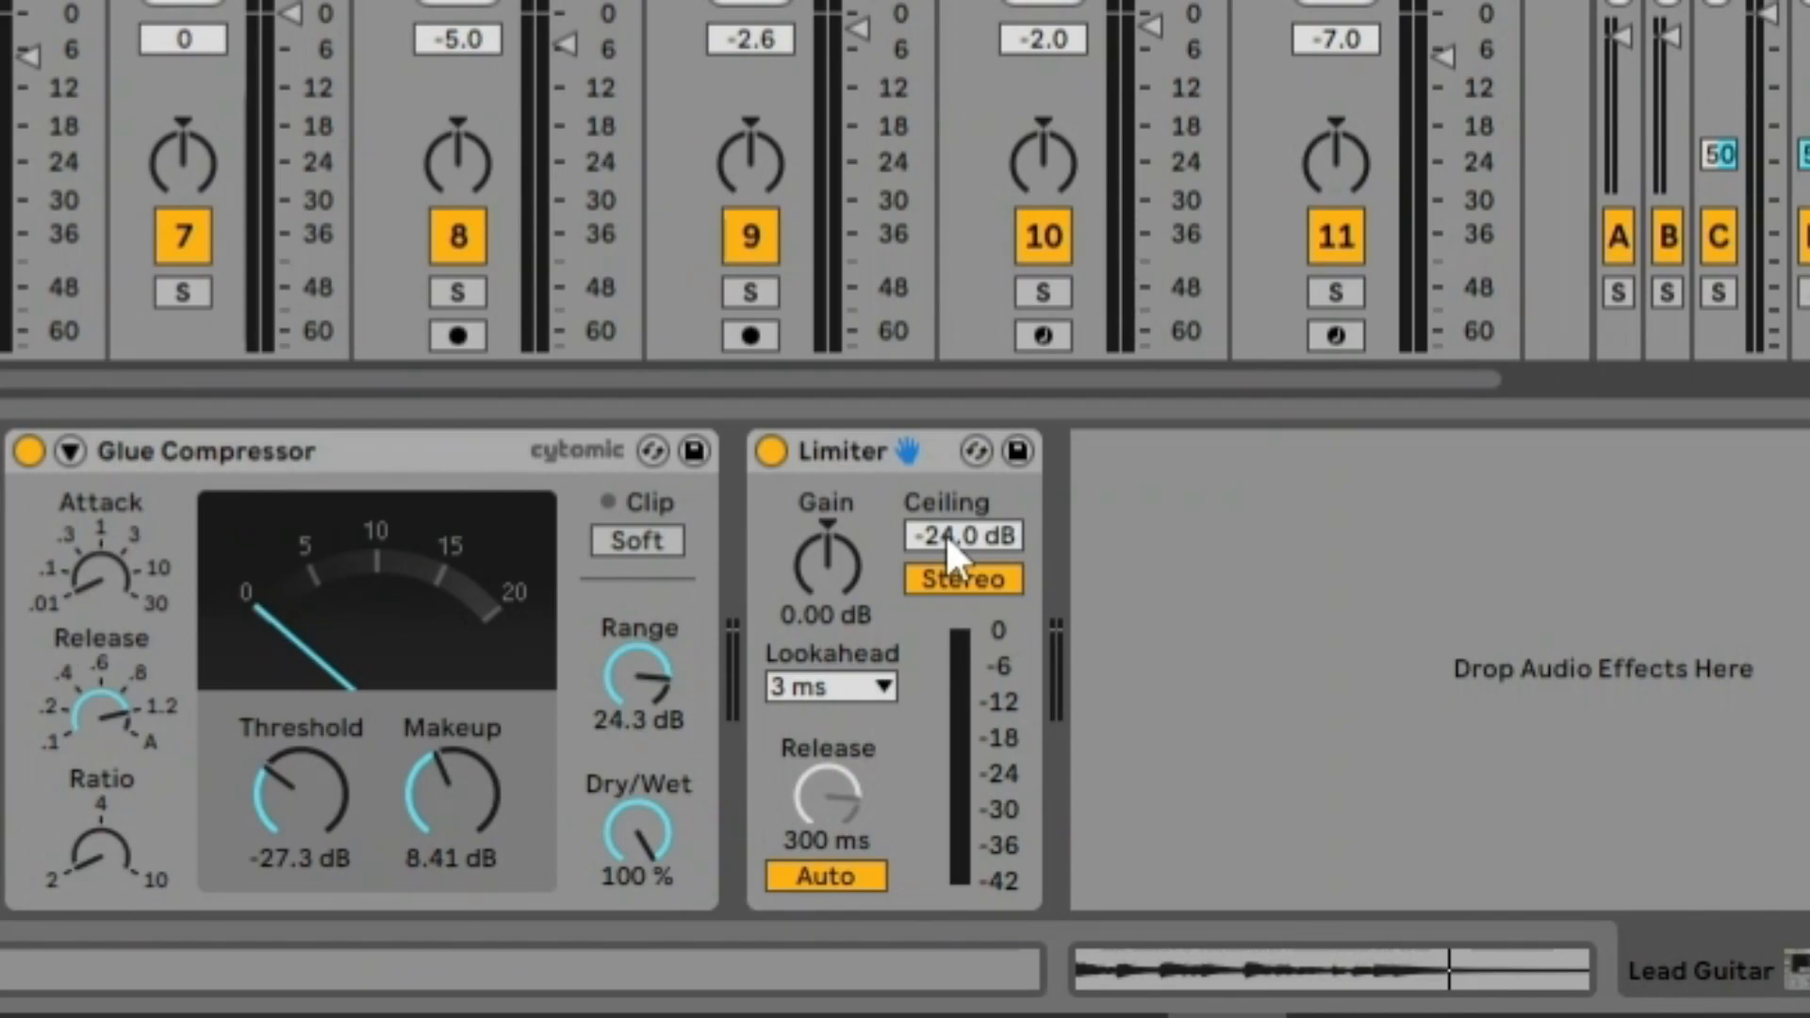
{"action": "key", "text": "space"}
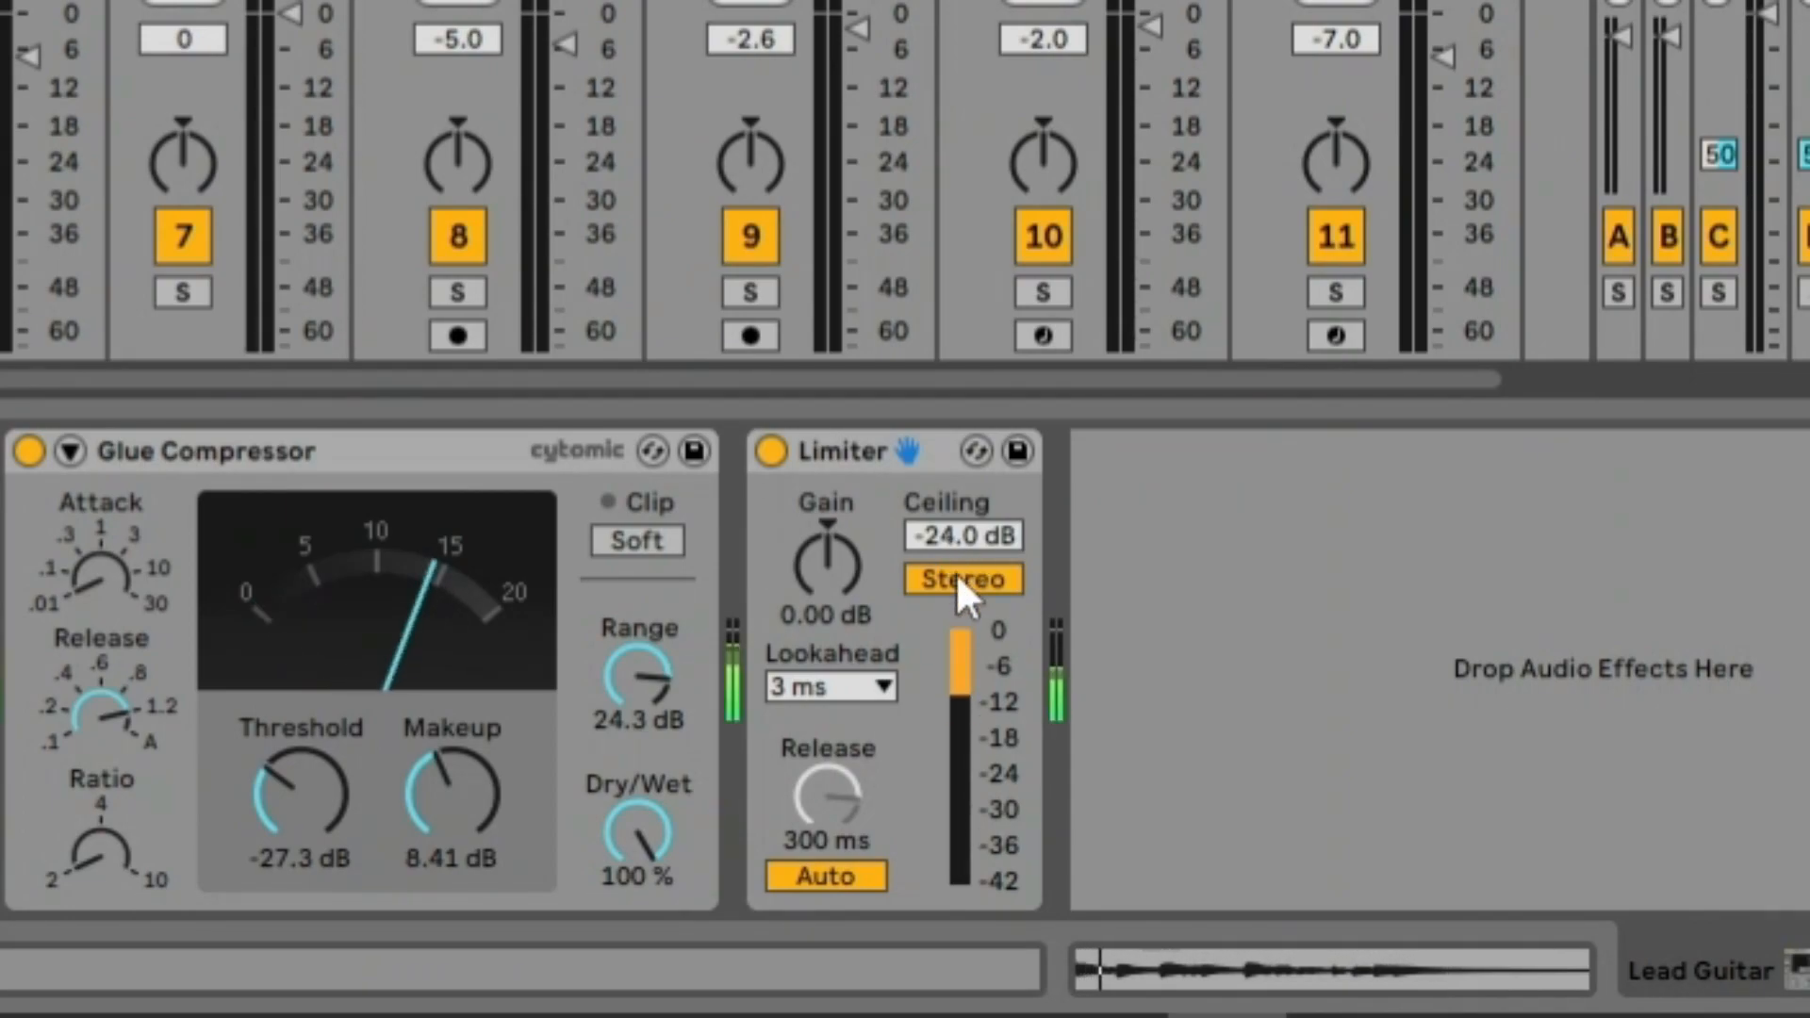
{"action": "left_click_drag", "start_coordinate": [975, 545], "coordinate": [975, 476]}
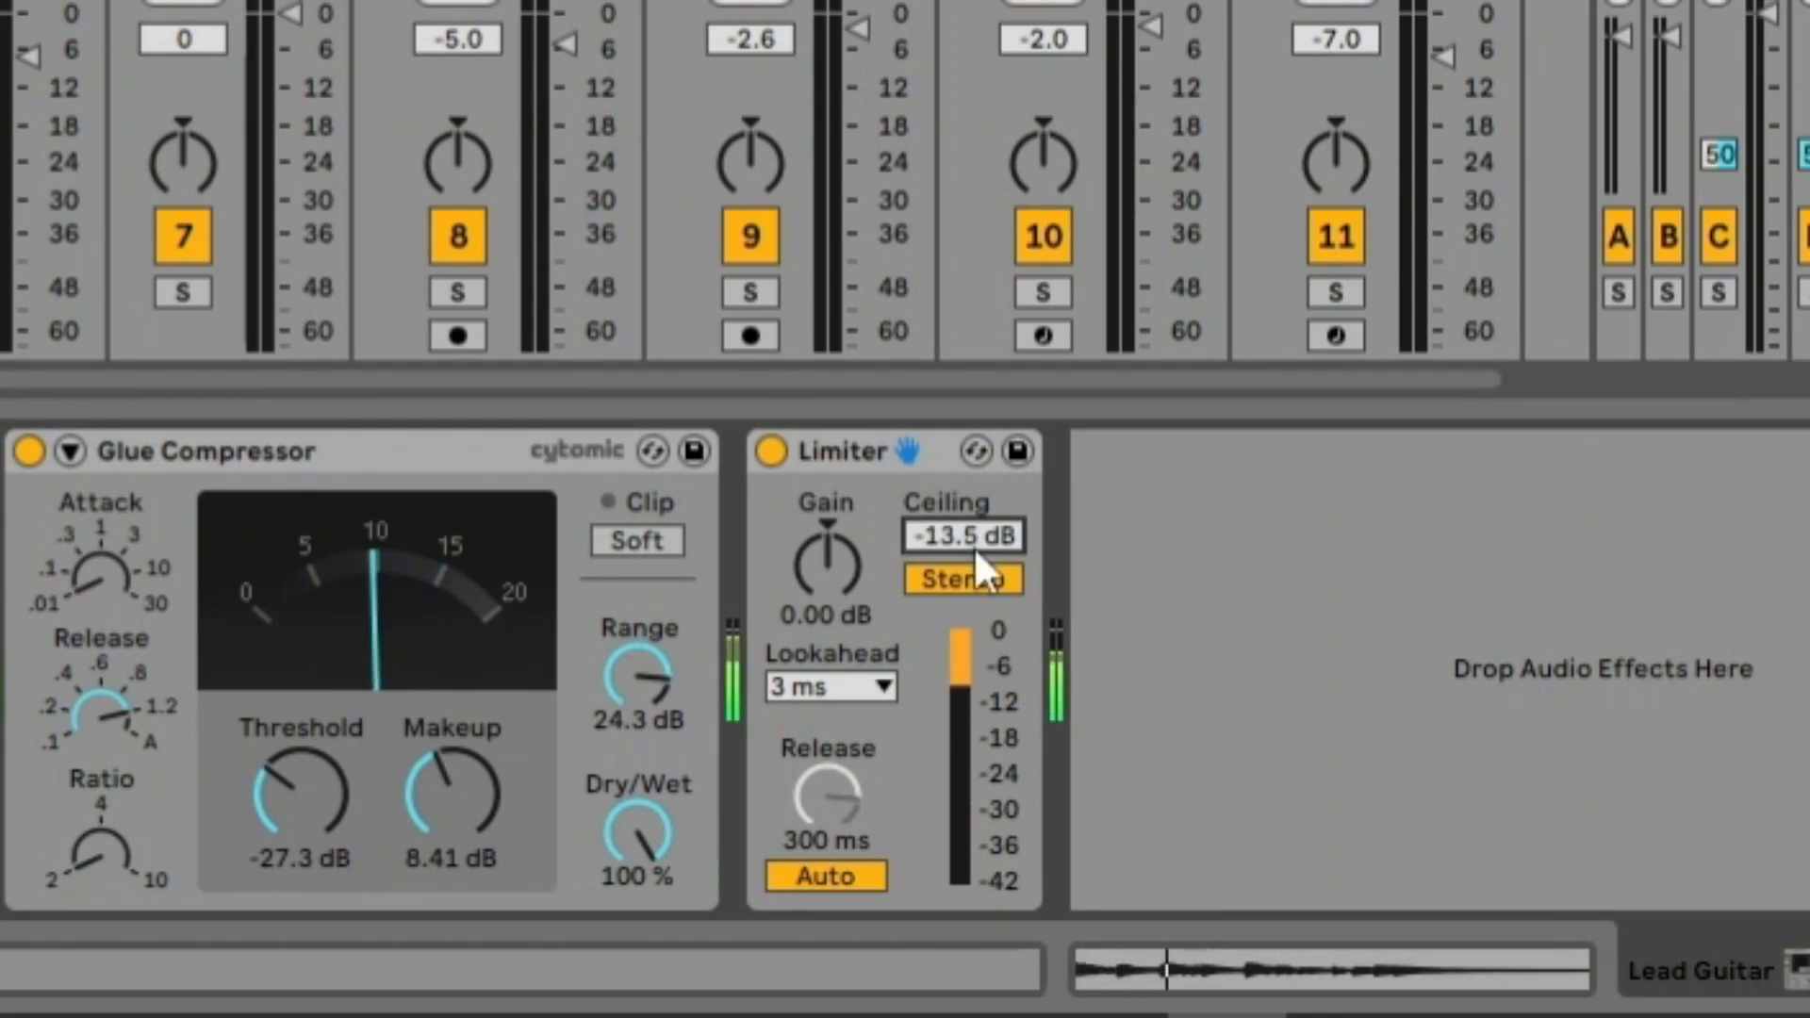
{"action": "left_click_drag", "start_coordinate": [975, 547], "coordinate": [975, 561]}
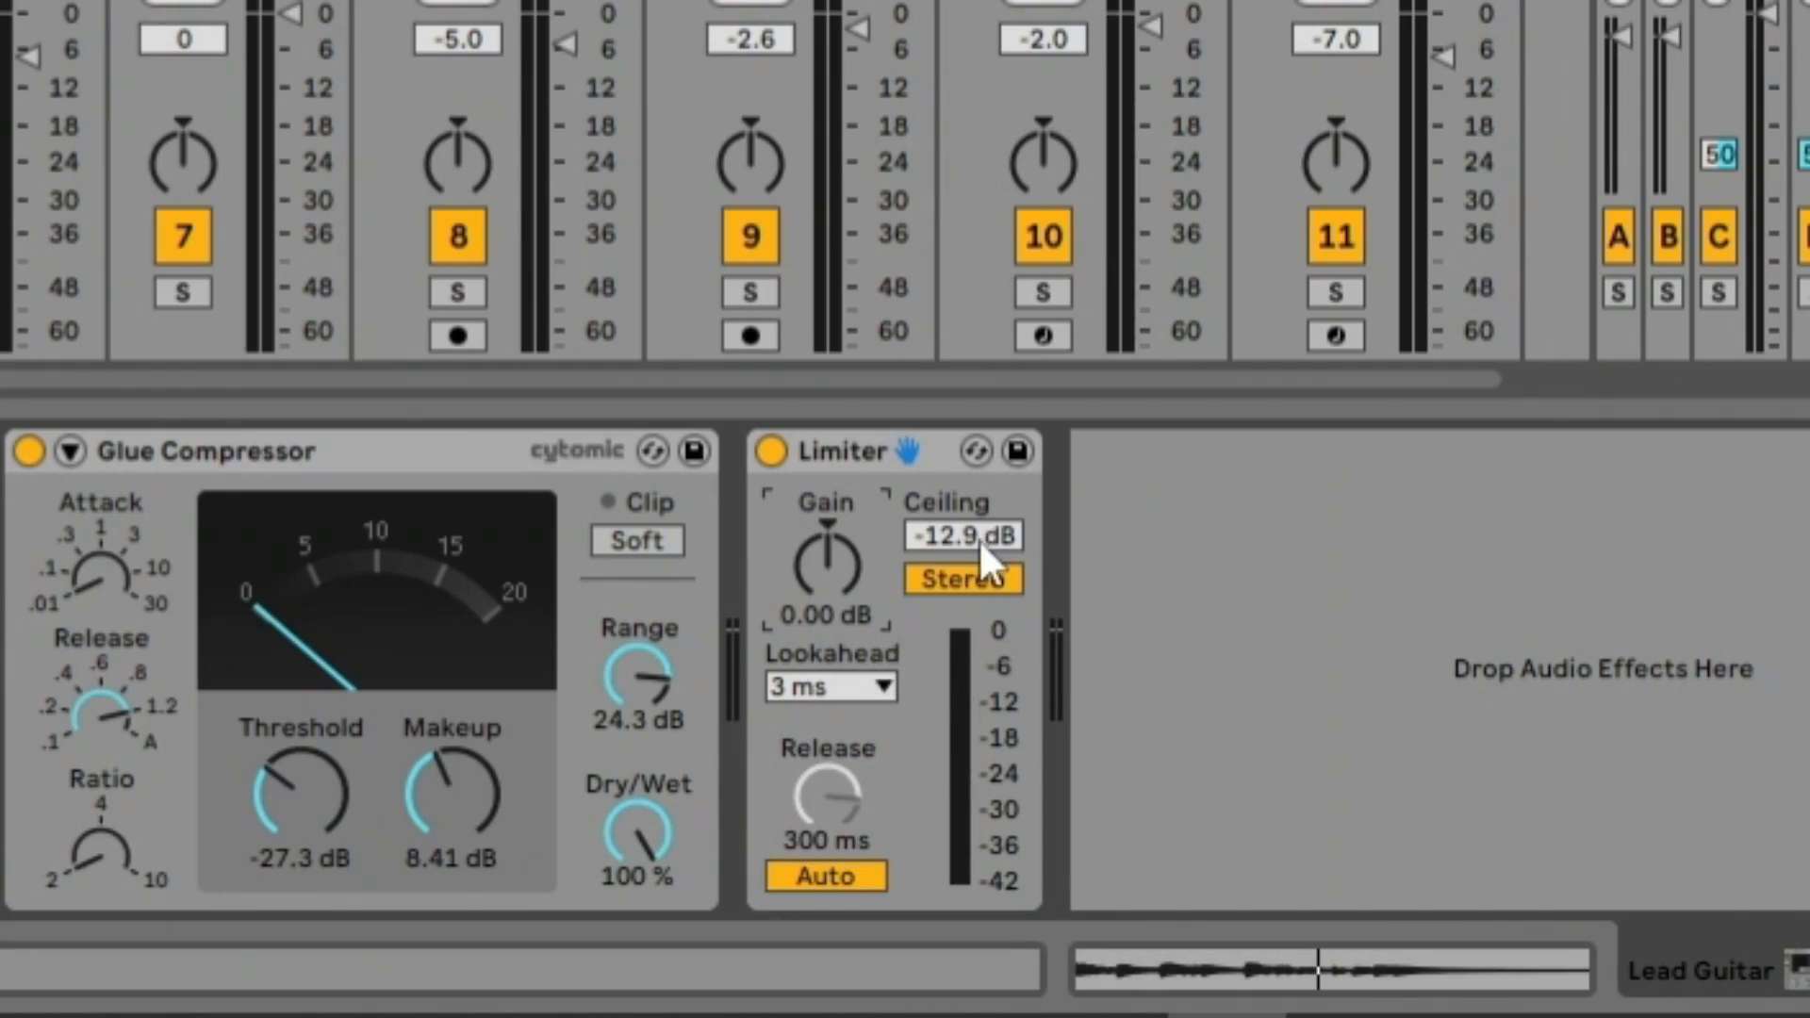
- Replace the Limiter on the Lead Guitar track with a default Multiband Dynamics device after the Glue Compressor
{"action": "key", "text": "Delete"}
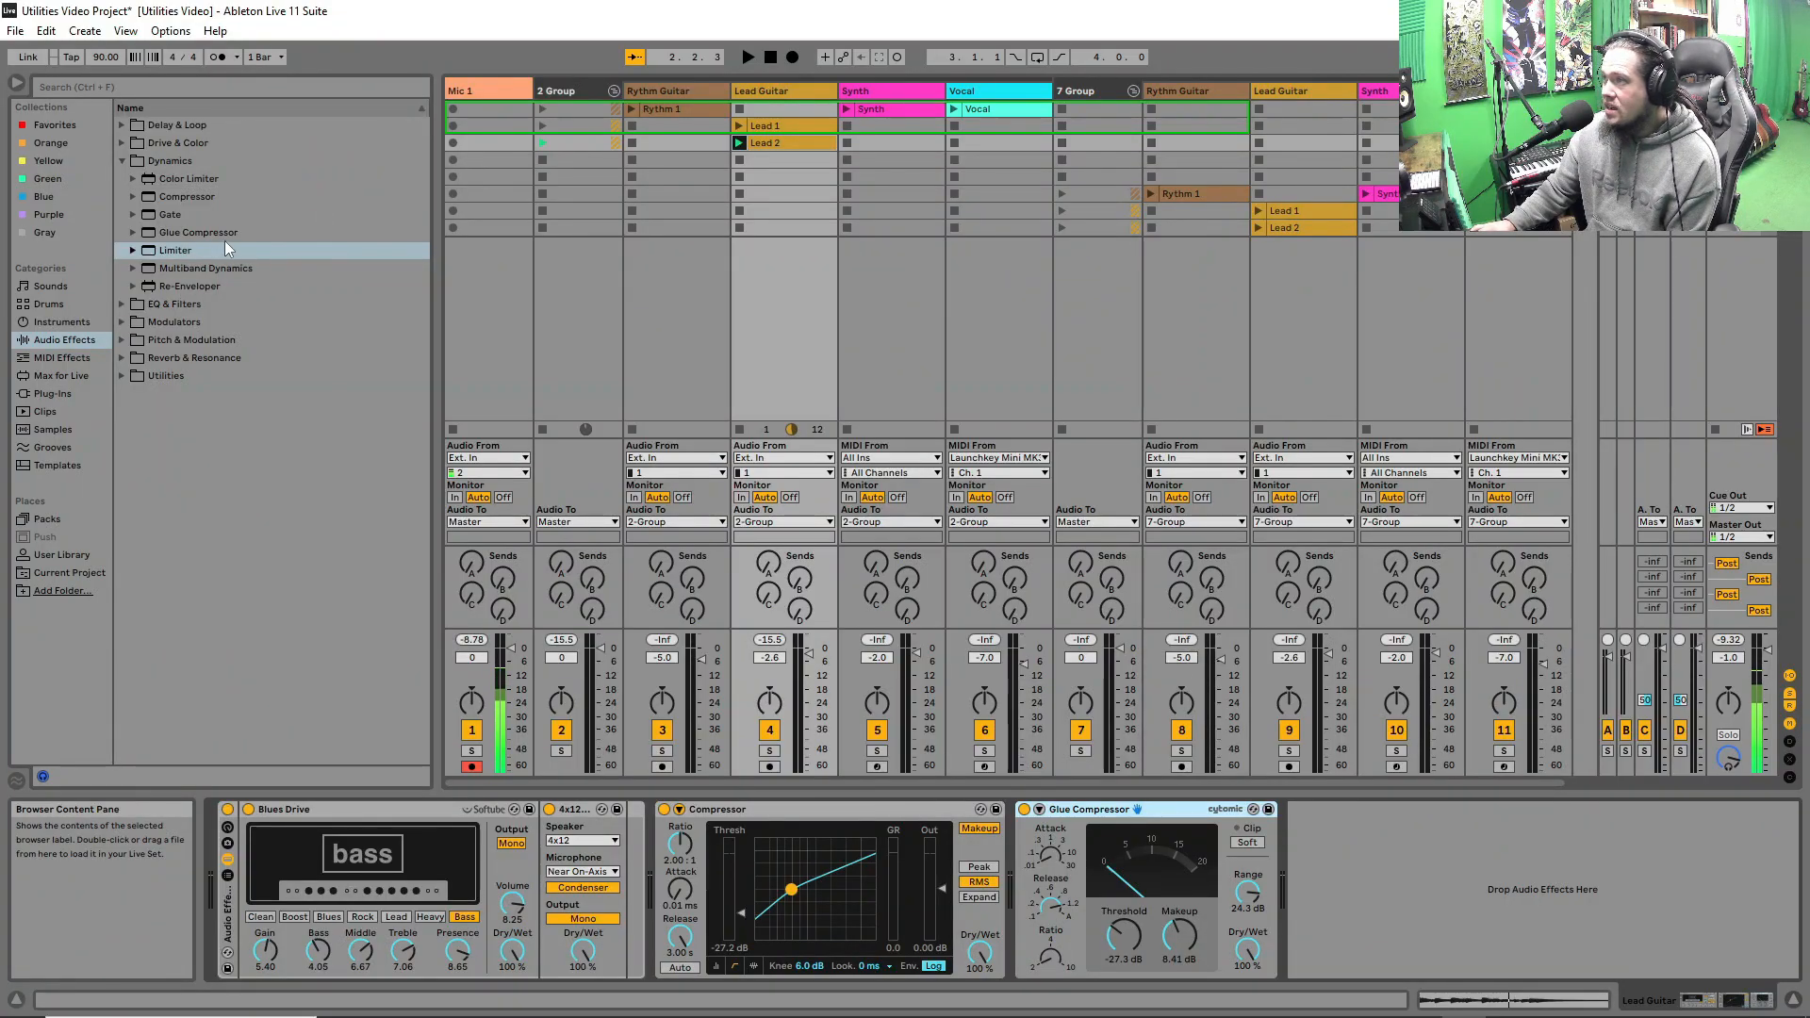
{"action": "double_click", "coordinate": [207, 270]}
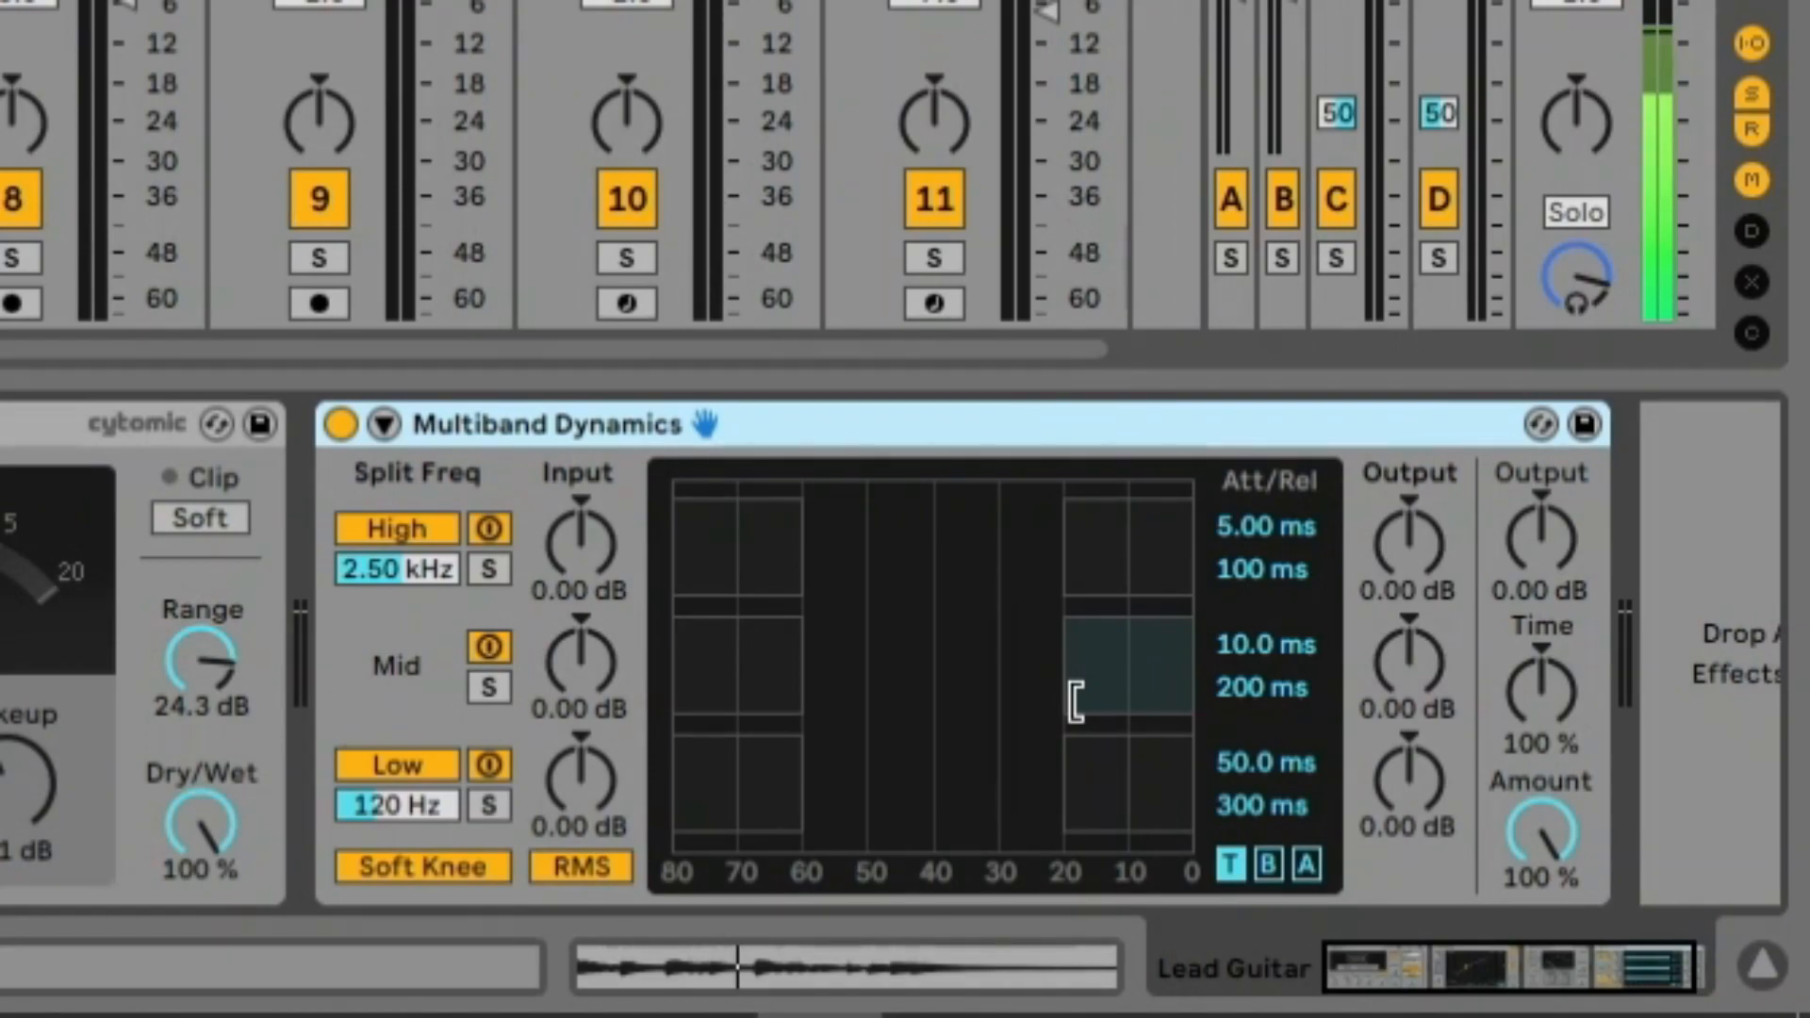
- Lower the Multiband Dynamics mid band's upper threshold to about -39 dB during playback, and remove the device from the original Lead Guitar track
{"action": "left_click_drag", "start_coordinate": [1075, 703], "coordinate": [944, 697]}
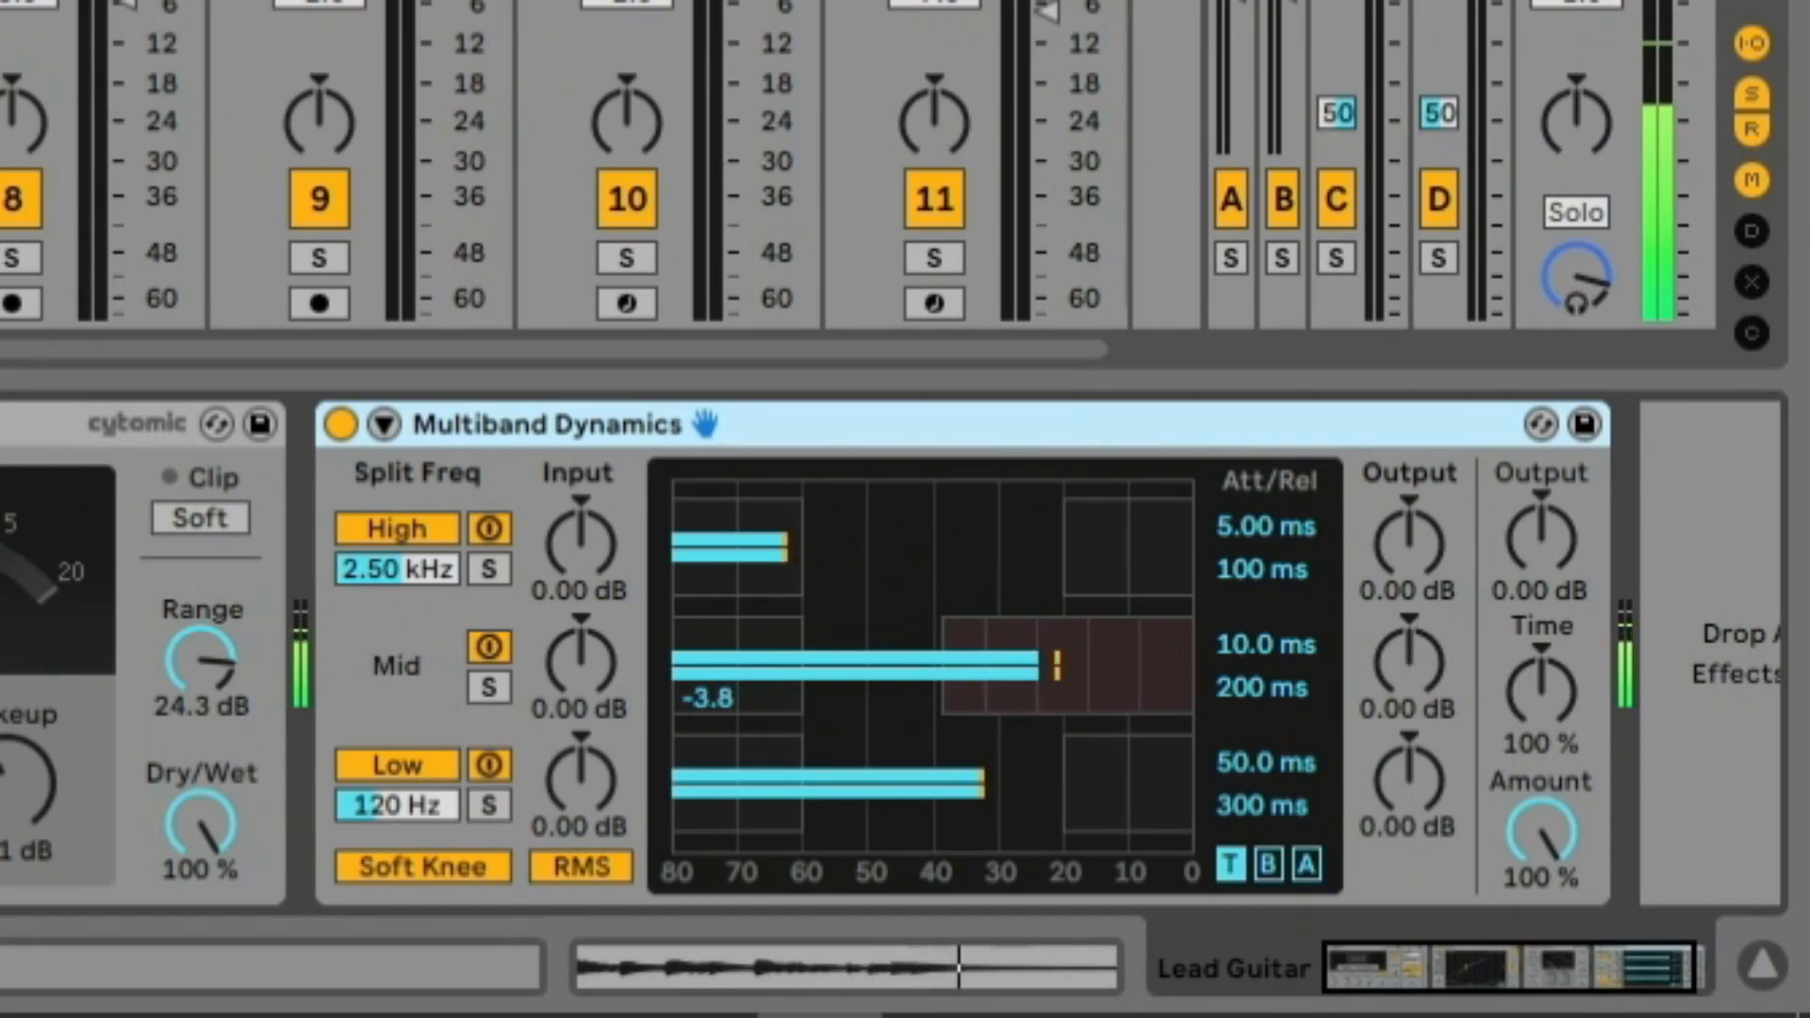
{"action": "key", "text": "Delete"}
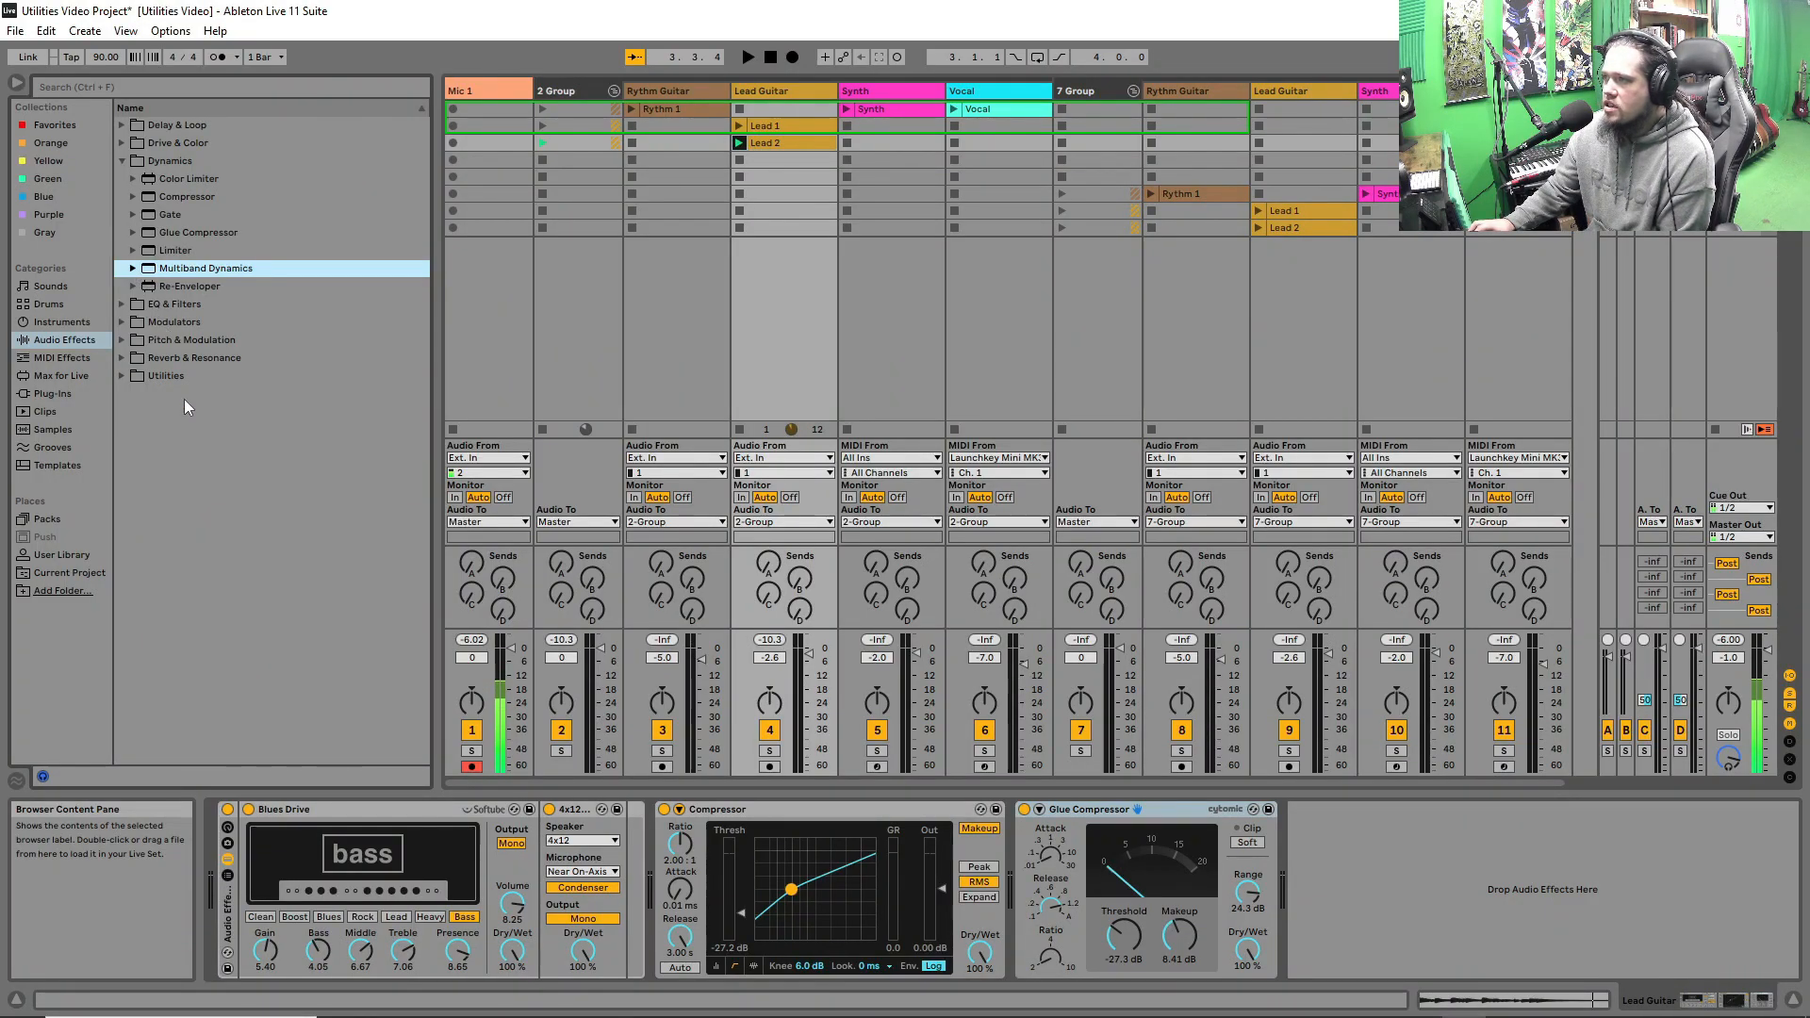
- Add a default Reverb after the cabinet on the original Rythm Guitar track, and raise its Dry/Wet to 51% during playback
{"action": "left_click", "coordinate": [671, 142]}
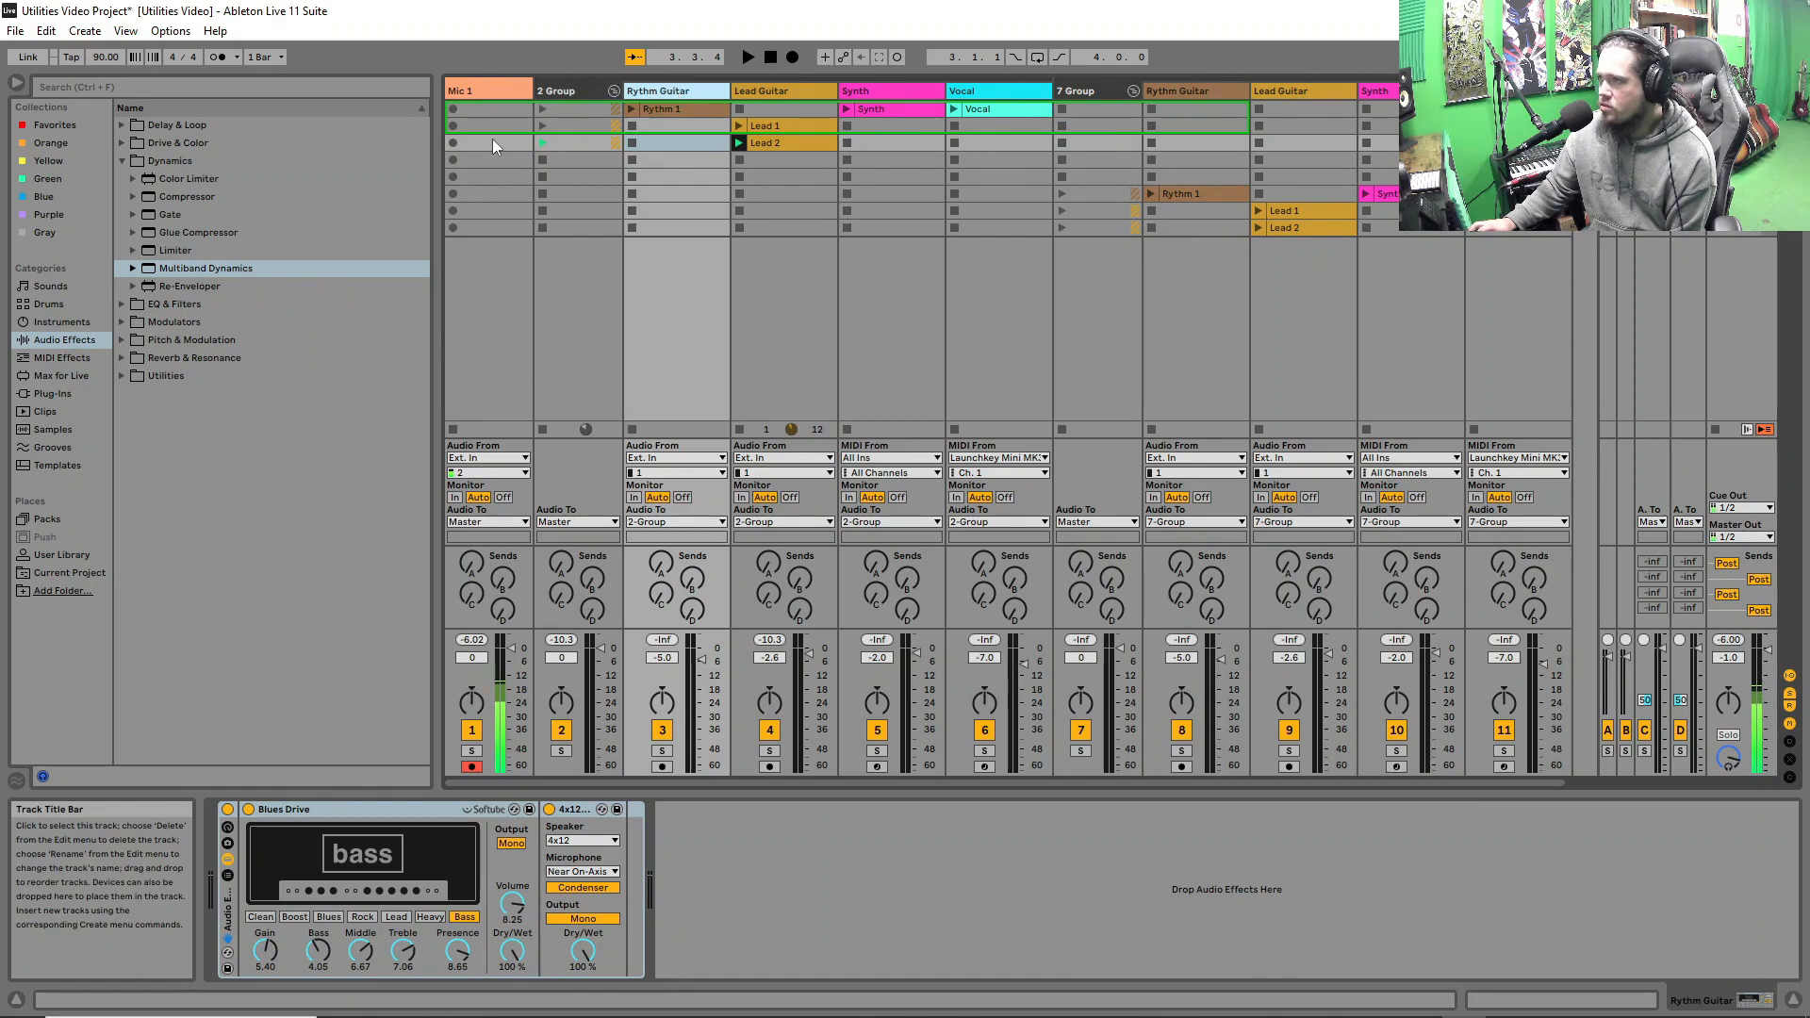
{"action": "left_click", "coordinate": [195, 357]}
{"action": "left_click", "coordinate": [170, 304]}
{"action": "double_click", "coordinate": [165, 307]}
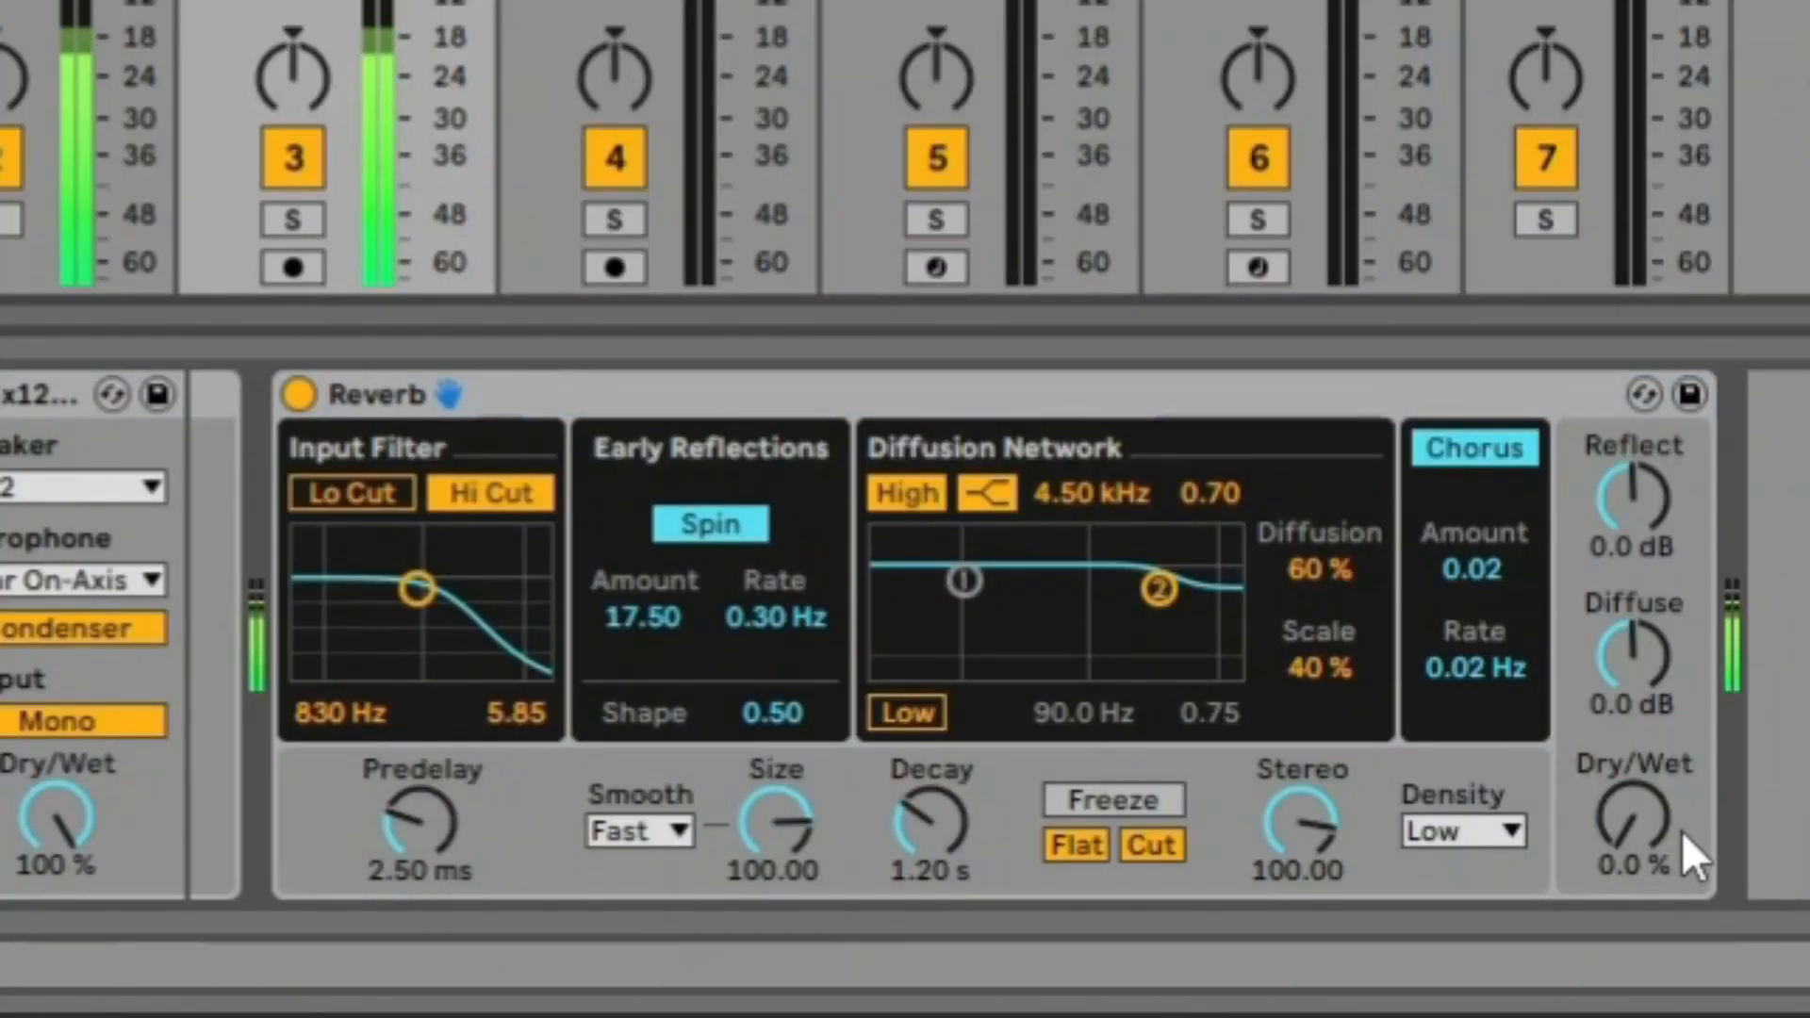
{"action": "left_click_drag", "start_coordinate": [1636, 819], "coordinate": [1636, 658]}
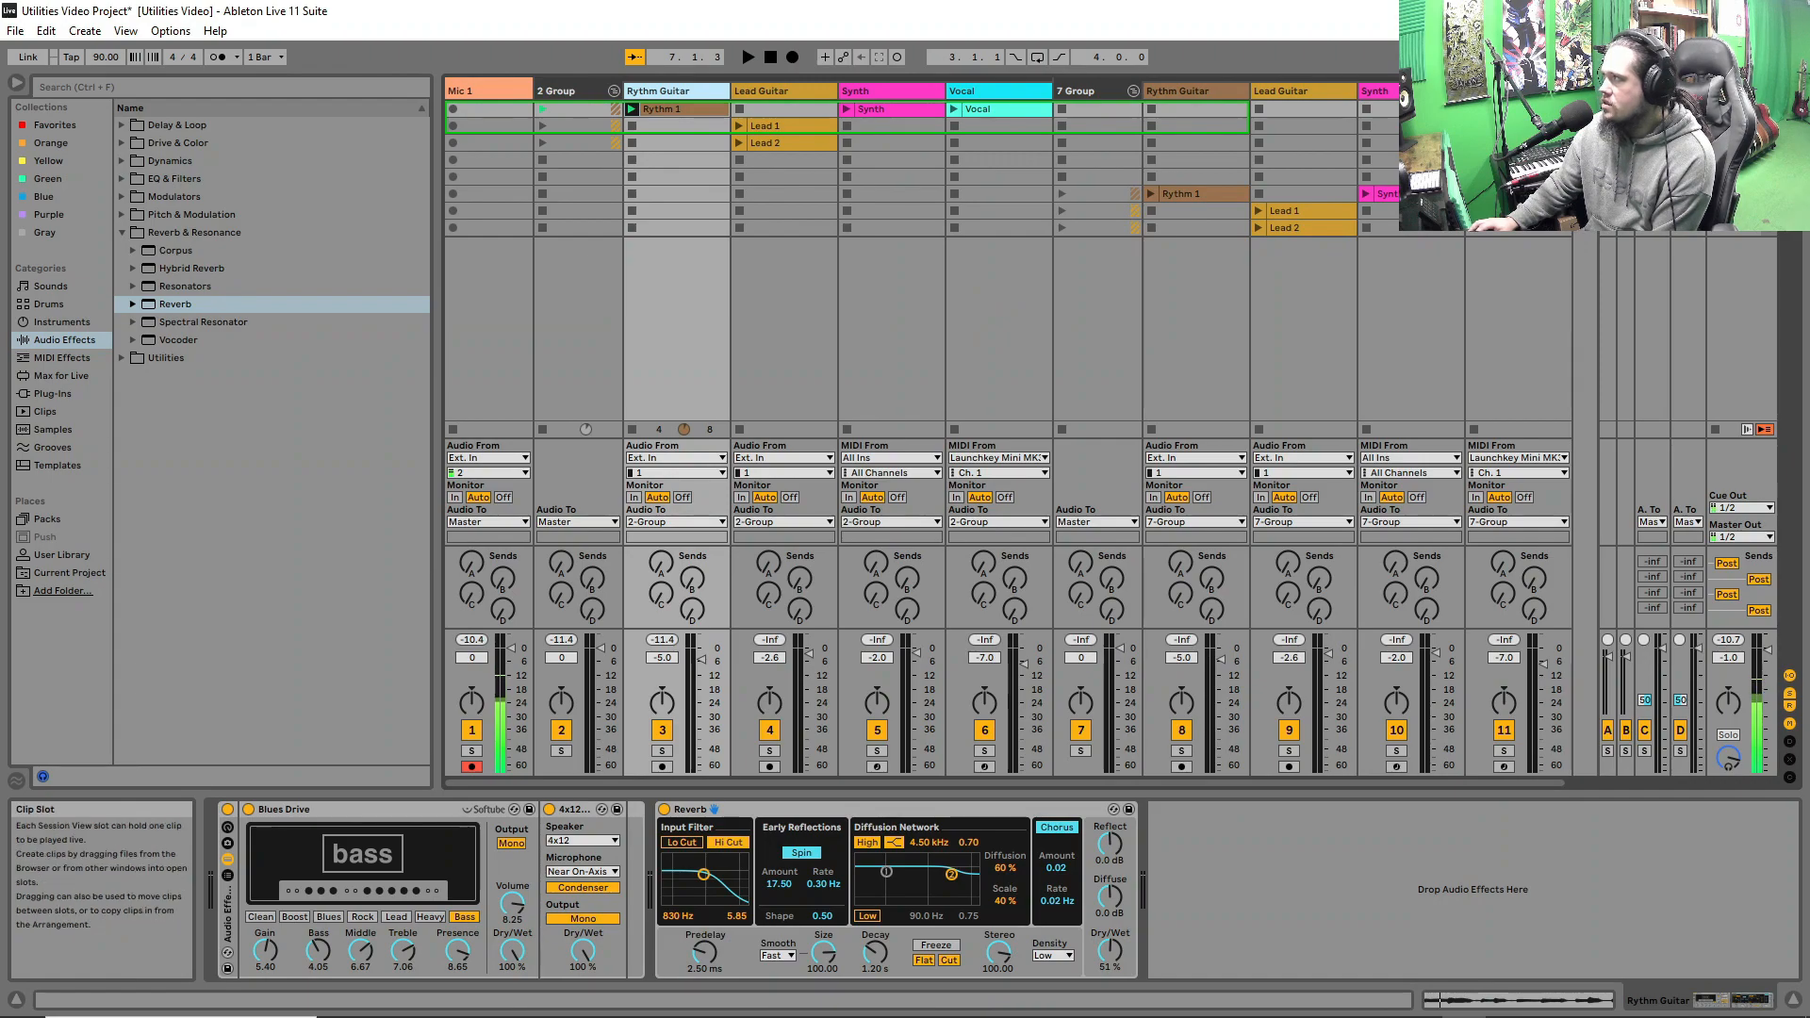
- Widen return track A in the mixer, and raise send A on the original Rythm Guitar track
{"action": "left_click", "coordinate": [1608, 91]}
{"action": "left_click_drag", "start_coordinate": [1600, 91], "coordinate": [1544, 92]}
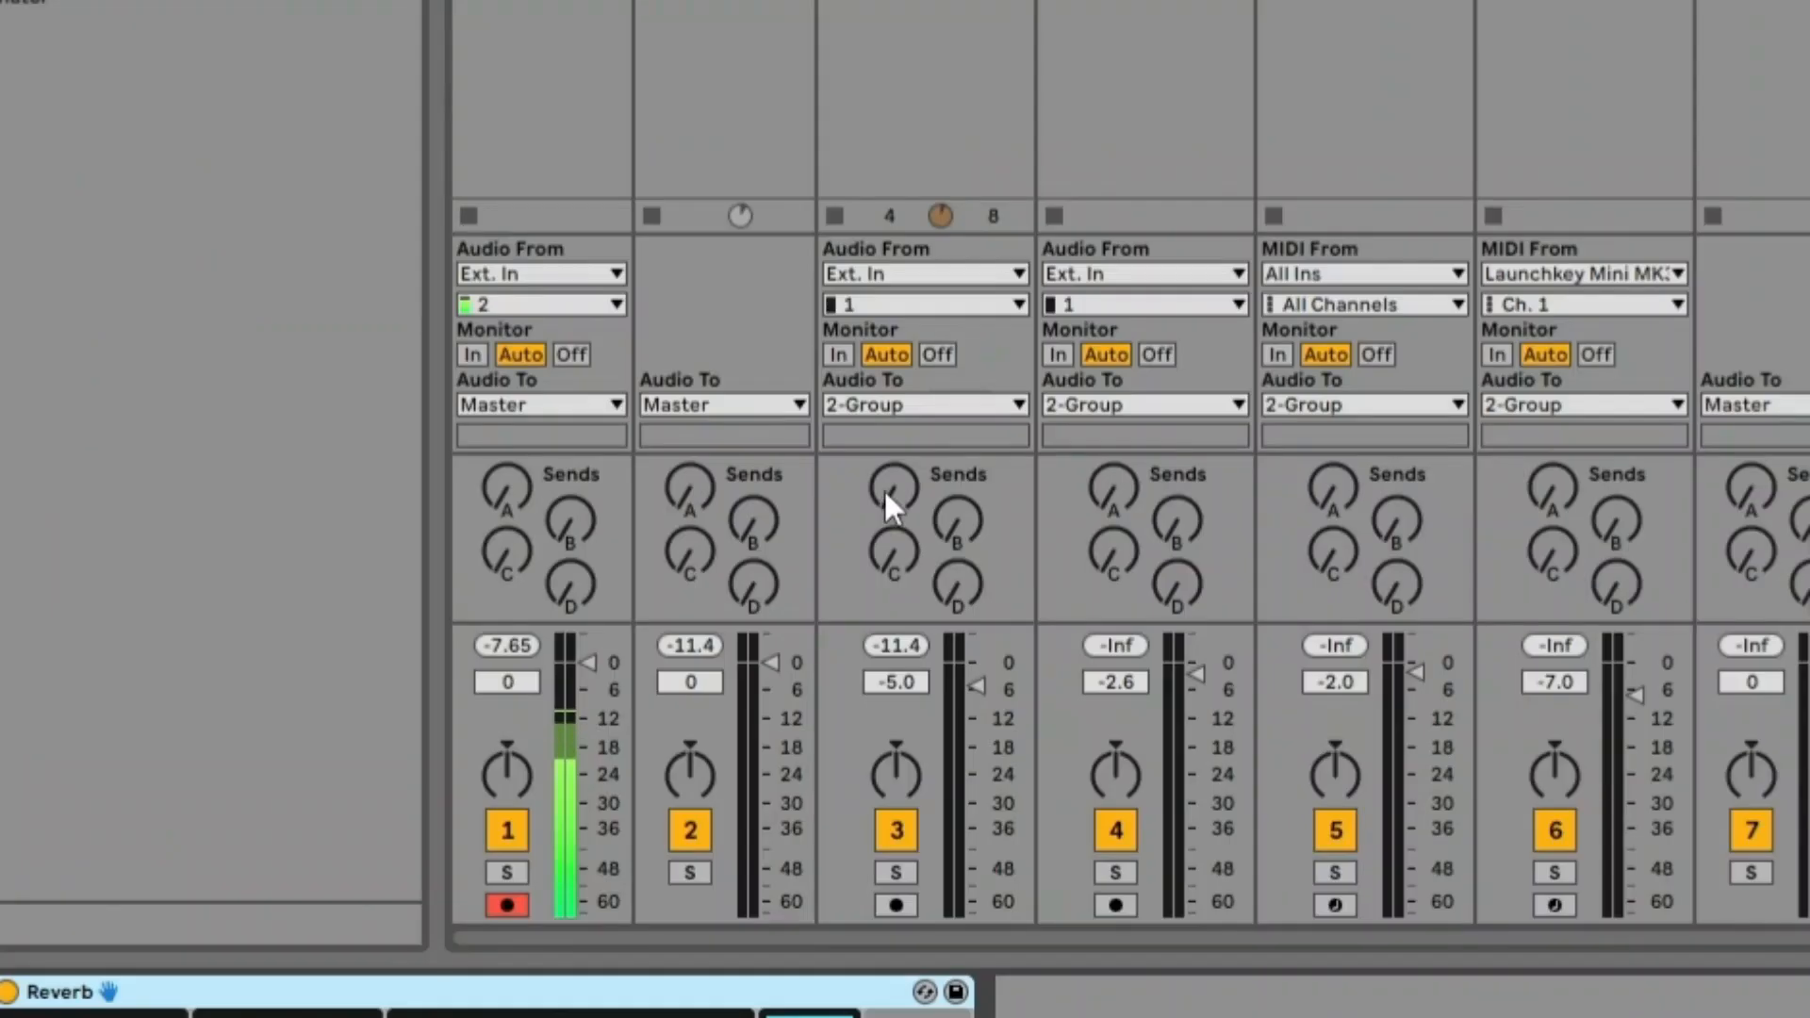
{"action": "left_click", "coordinate": [660, 562]}
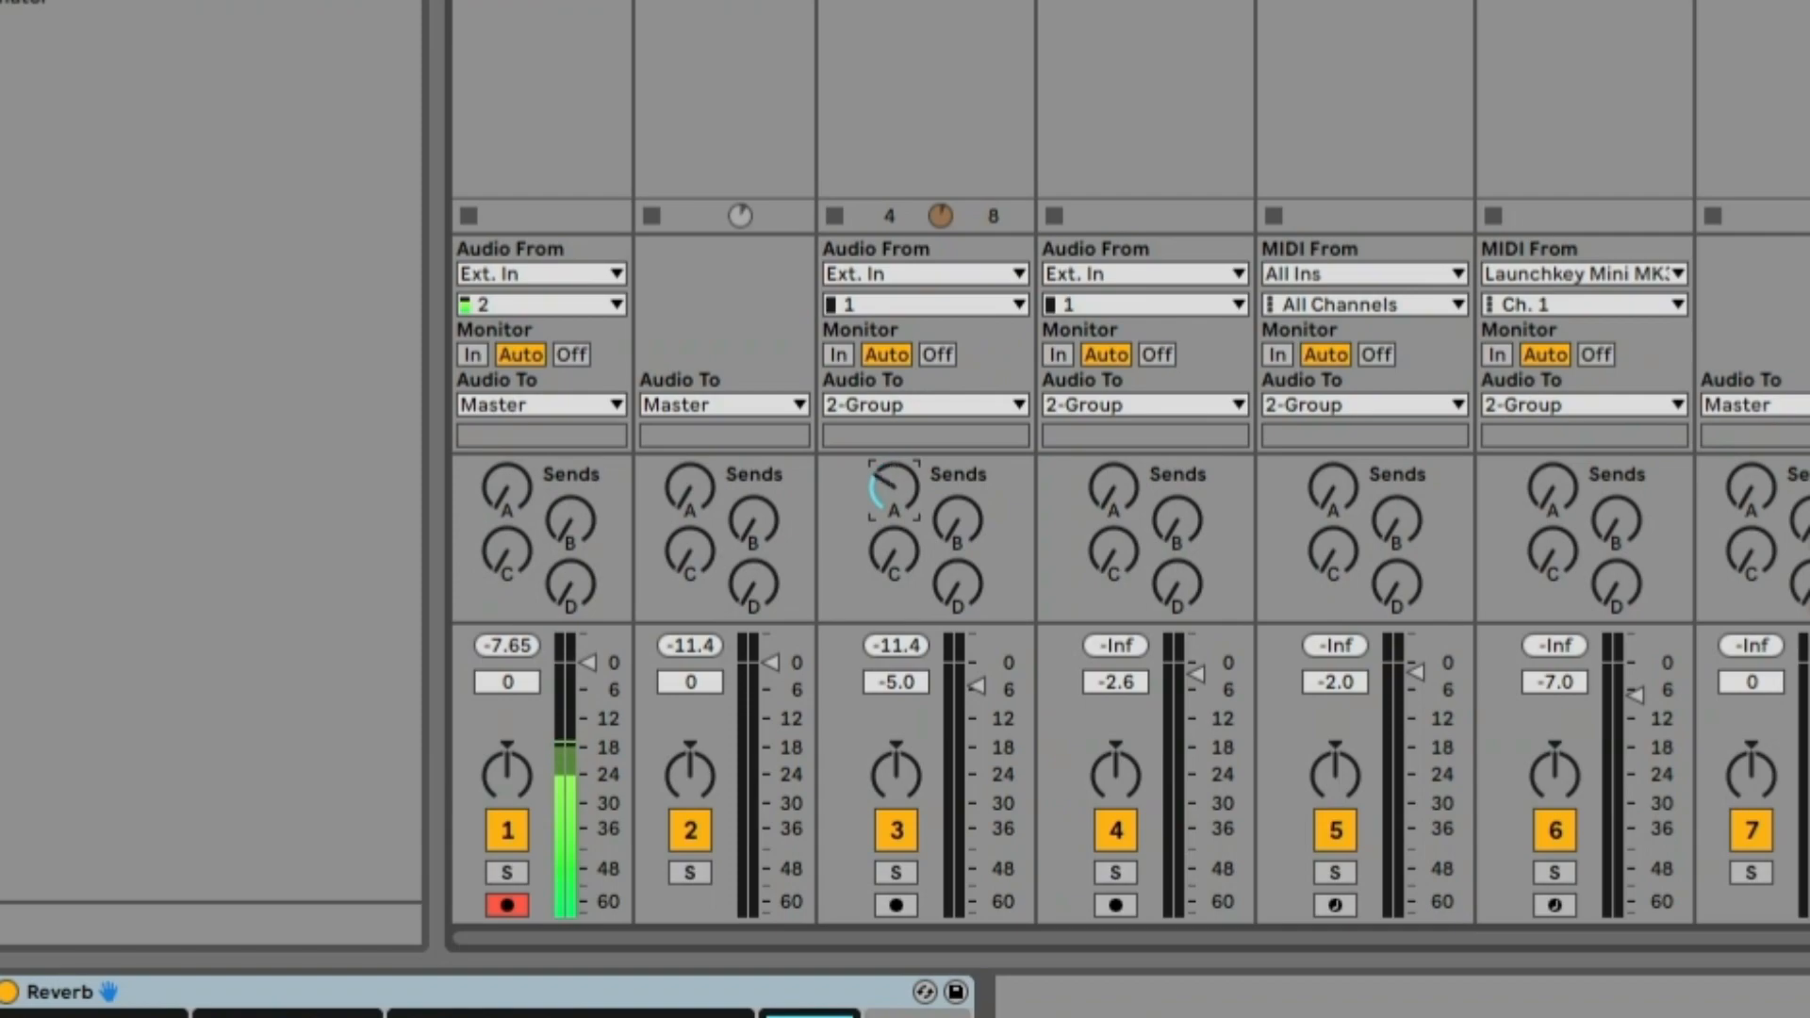
{"action": "left_click", "coordinate": [890, 506]}
{"action": "left_click_drag", "start_coordinate": [890, 506], "coordinate": [890, 472]}
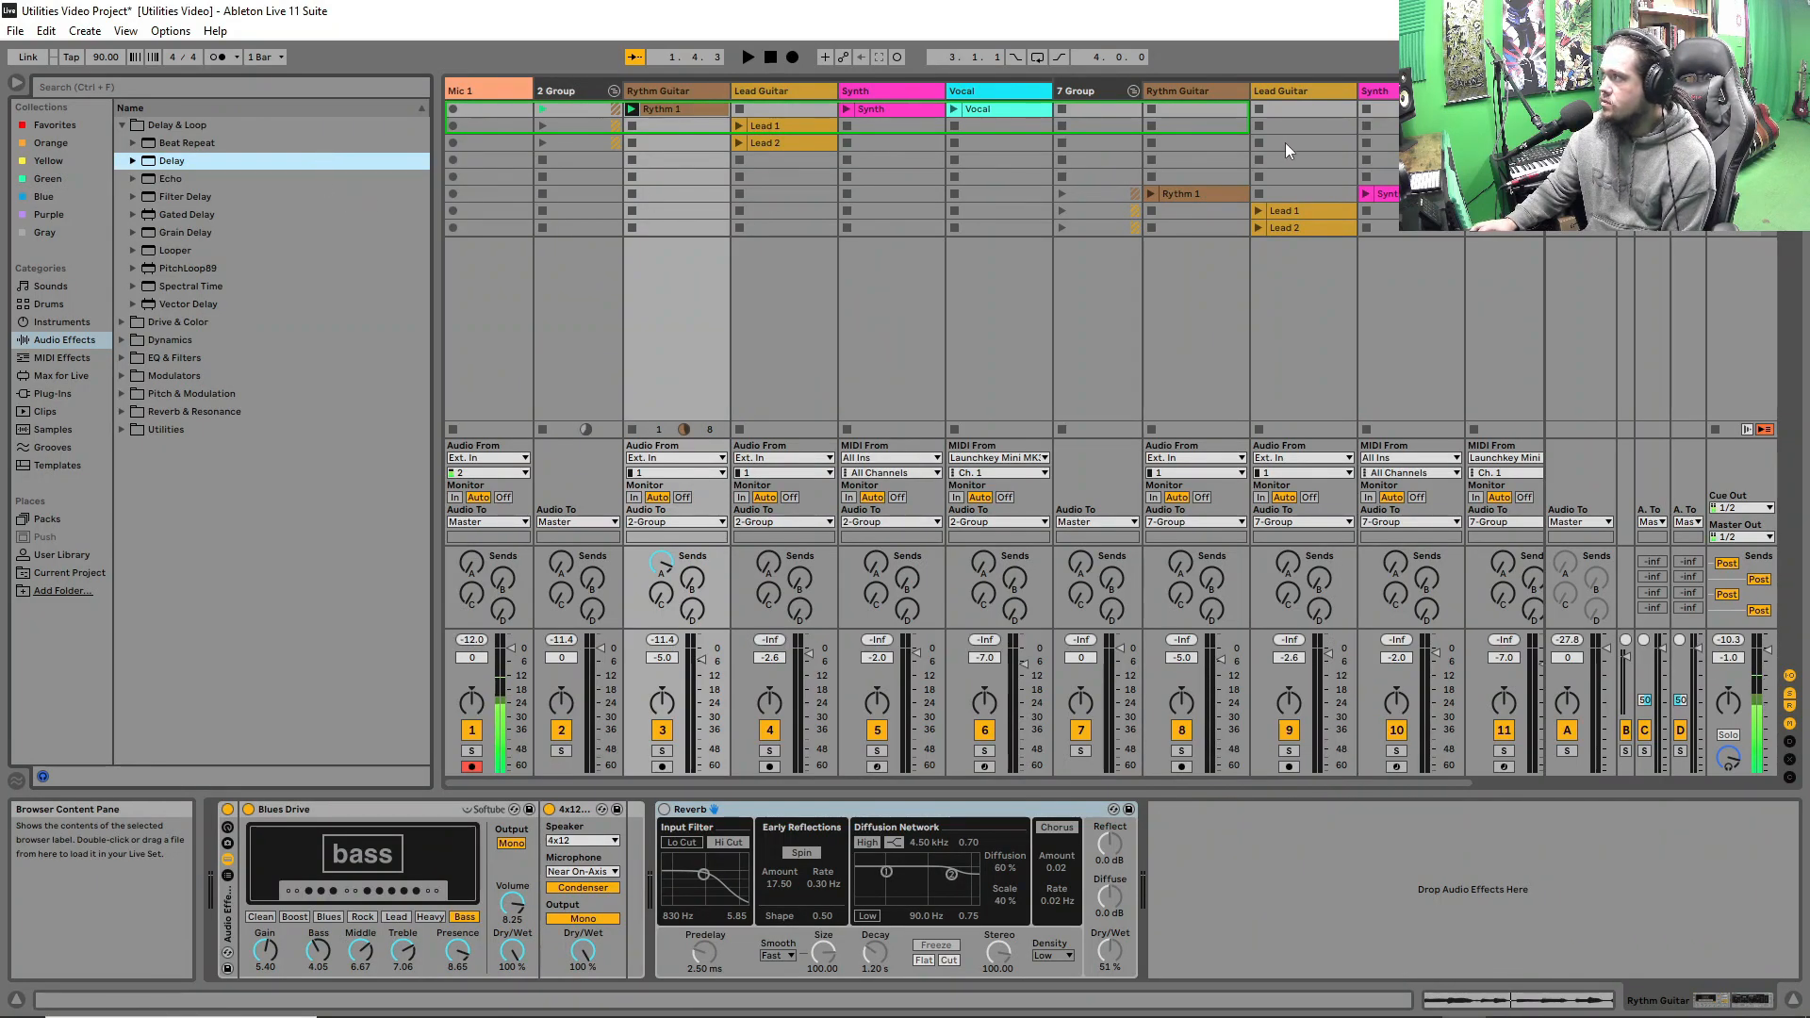
- Add a default Delay device after the Telephone Vocal EQ on the original Vocal track
{"action": "left_click", "coordinate": [978, 95]}
{"action": "left_click_drag", "start_coordinate": [180, 158], "coordinate": [899, 870]}
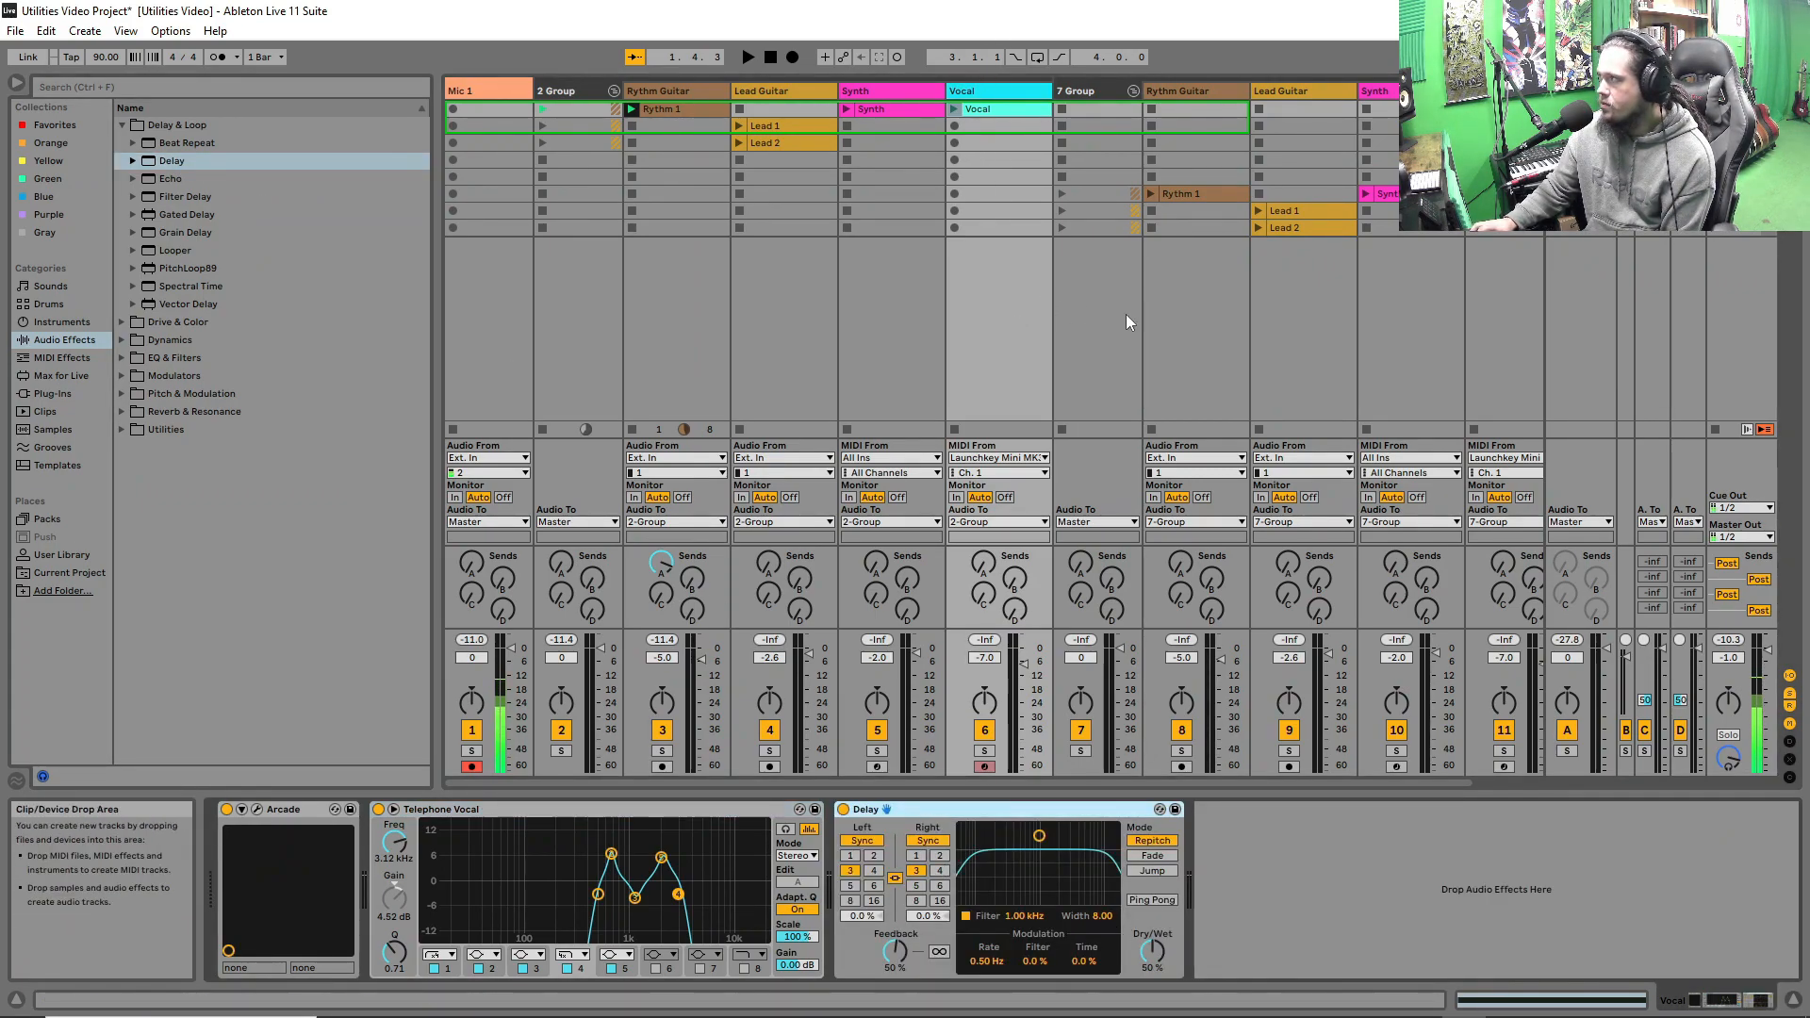
- Select return track B, and play the original Lead Guitar track's Lead 1 clip along with the first scene's clips
{"action": "left_click", "coordinate": [1627, 91]}
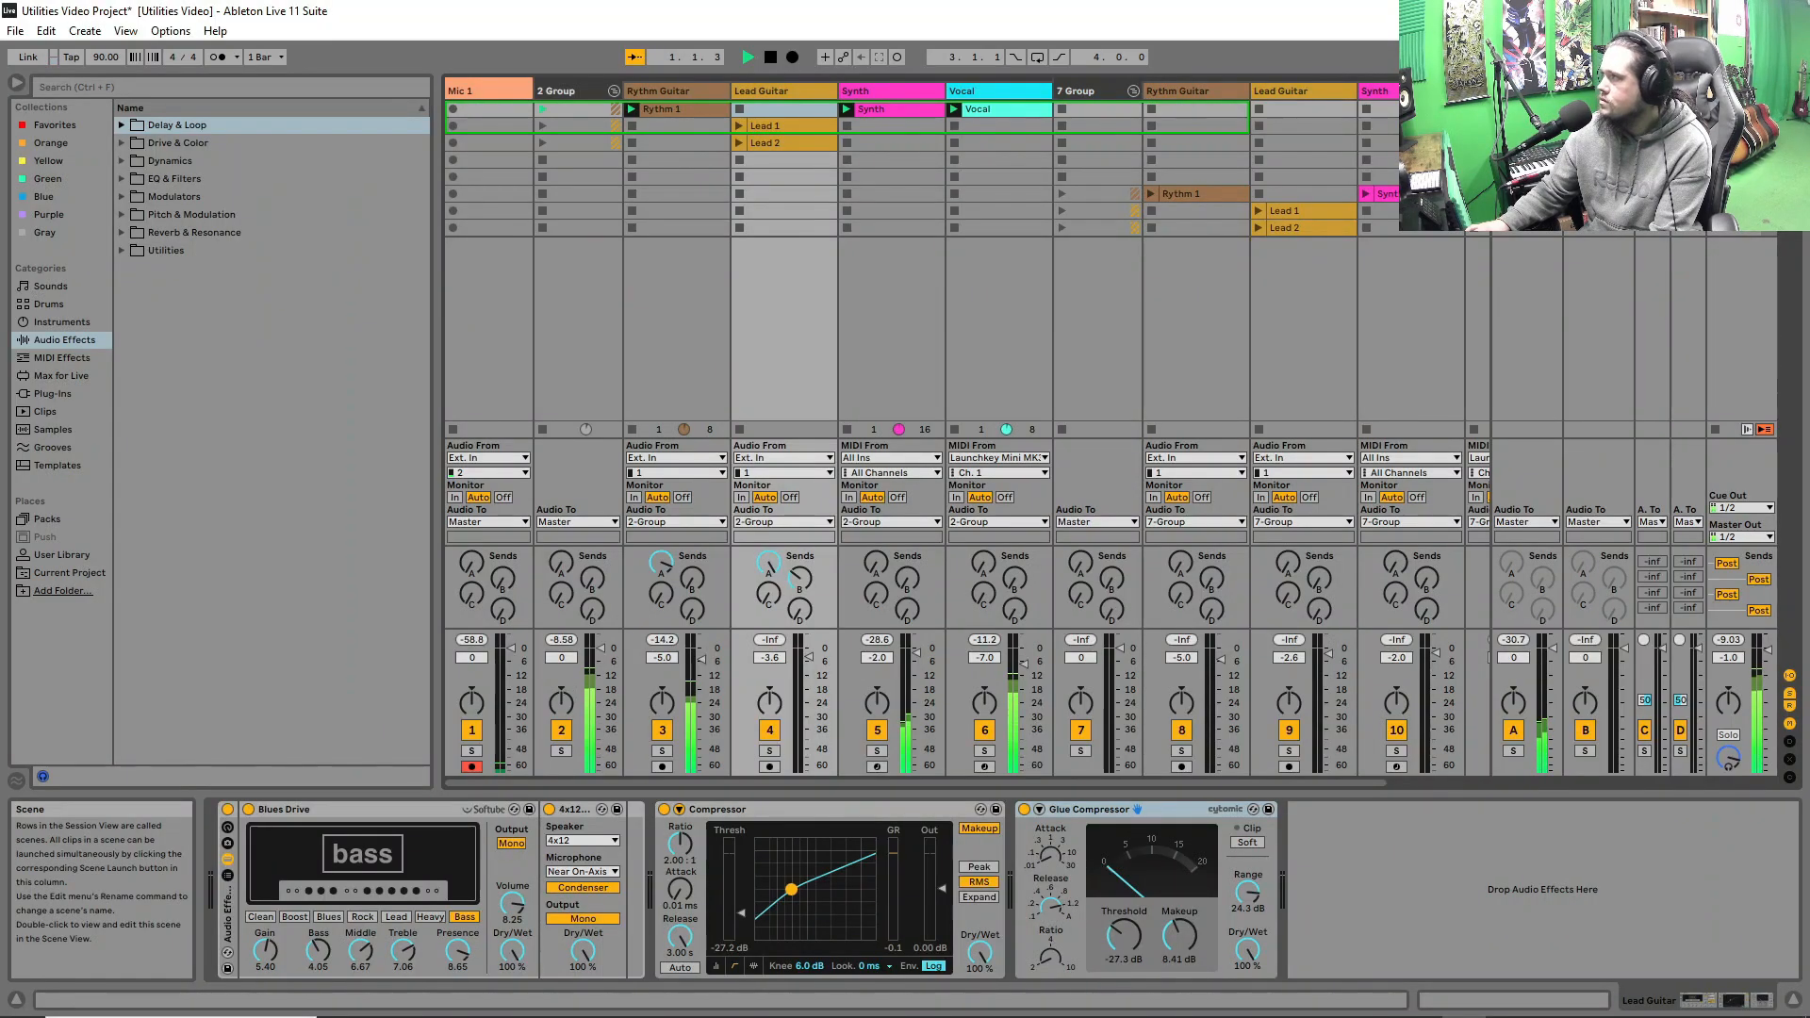
{"action": "left_click", "coordinate": [739, 127]}
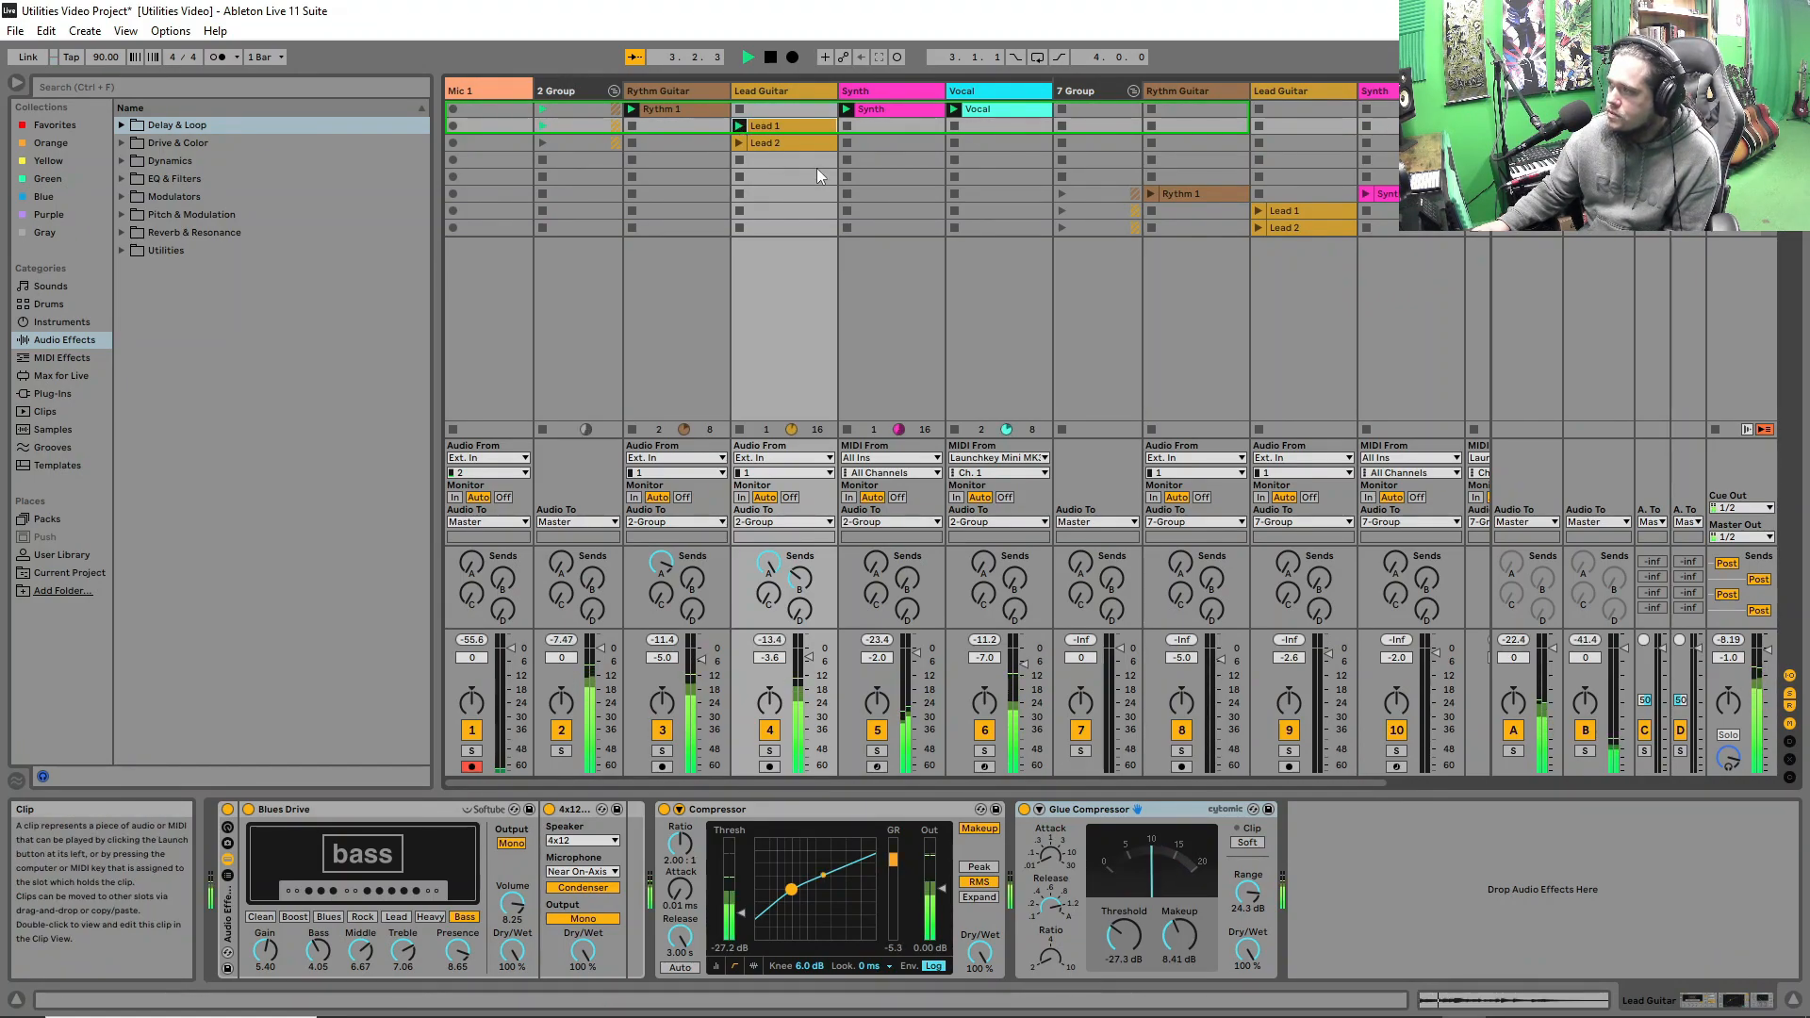